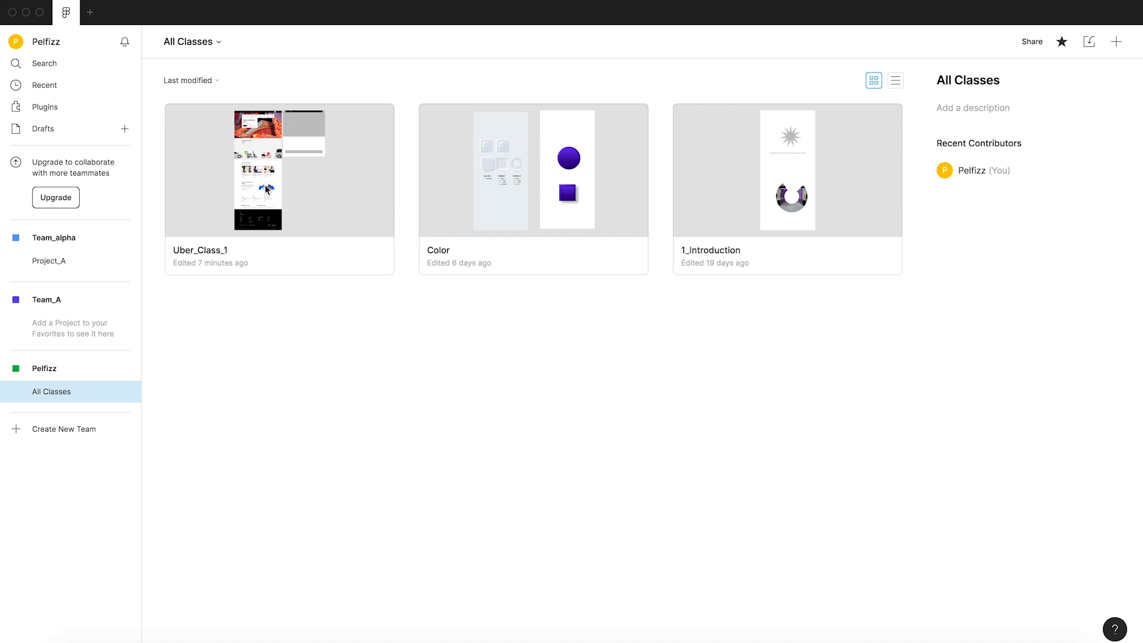
Open the Uber_Class_1 file, then switch to Chrome and show the header of the Uber homepage.
{"action": "double_click", "coordinate": [265, 185]}
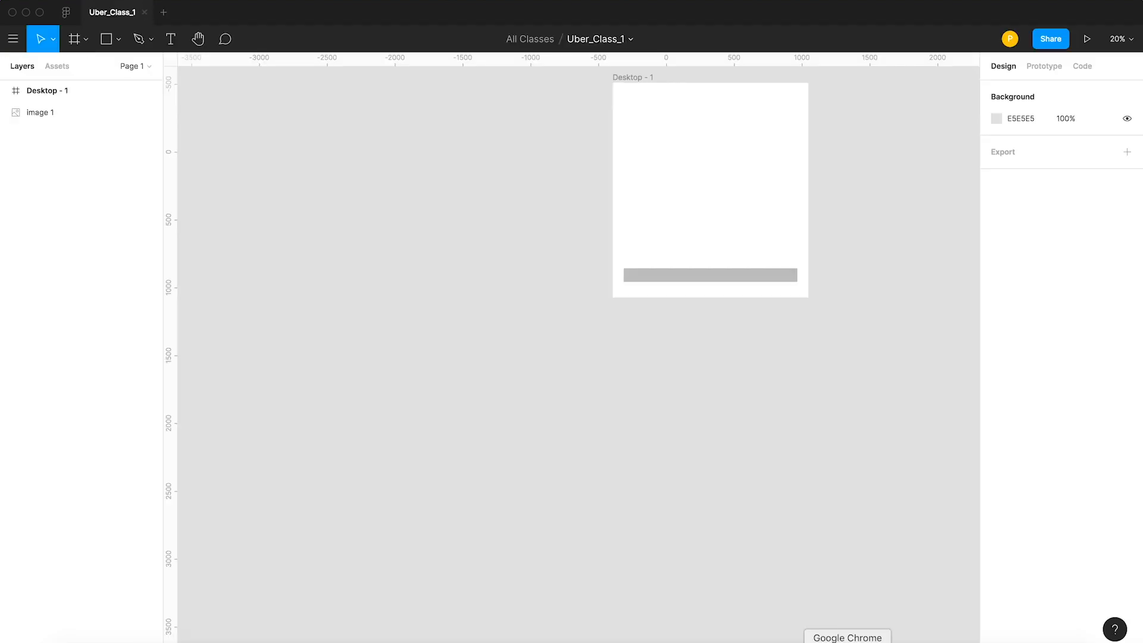
{"action": "left_click", "coordinate": [847, 641]}
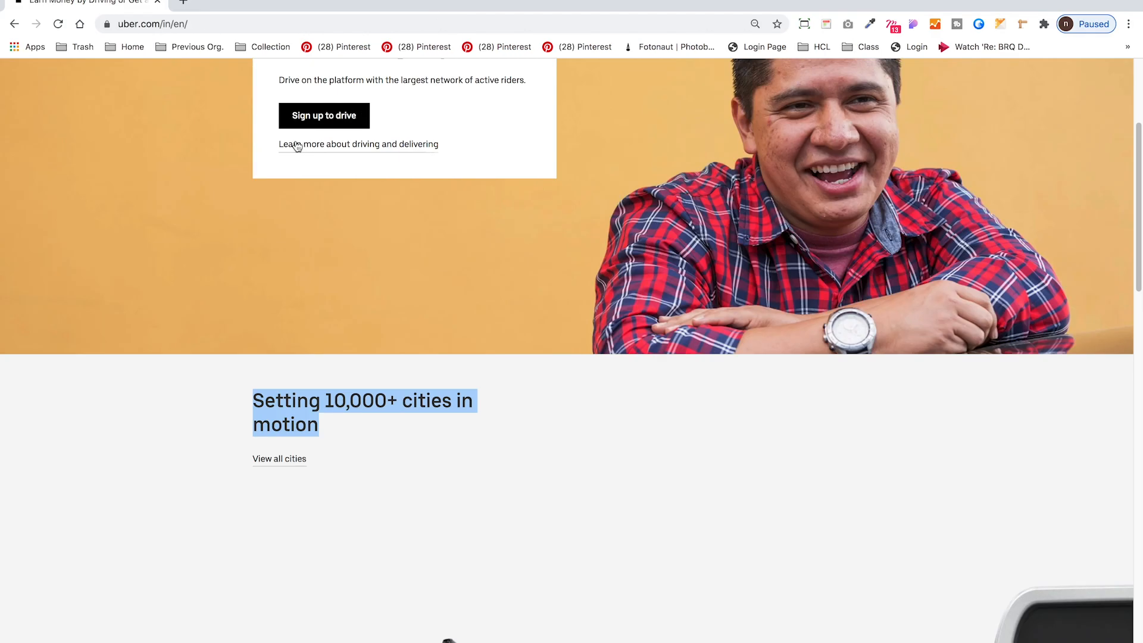
{"action": "scroll", "coordinate": [163, 139], "scroll_direction": "up", "scroll_amount": 4}
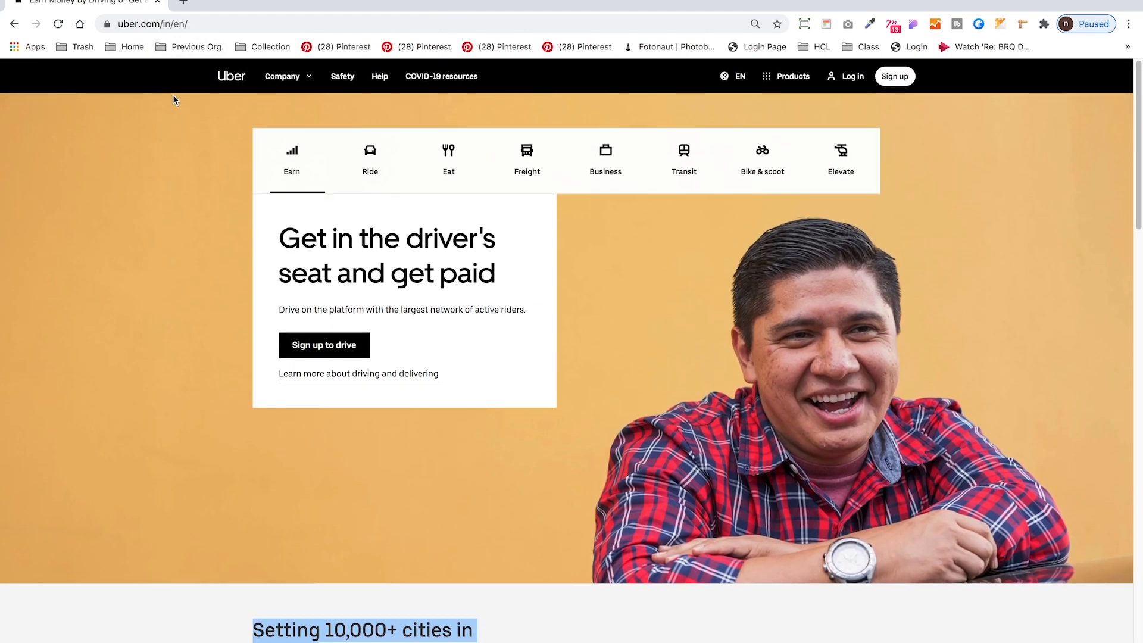
Look at the entries of the Company and Products dropdowns in the Uber website header.
{"action": "left_click", "coordinate": [297, 79]}
{"action": "left_click", "coordinate": [787, 84]}
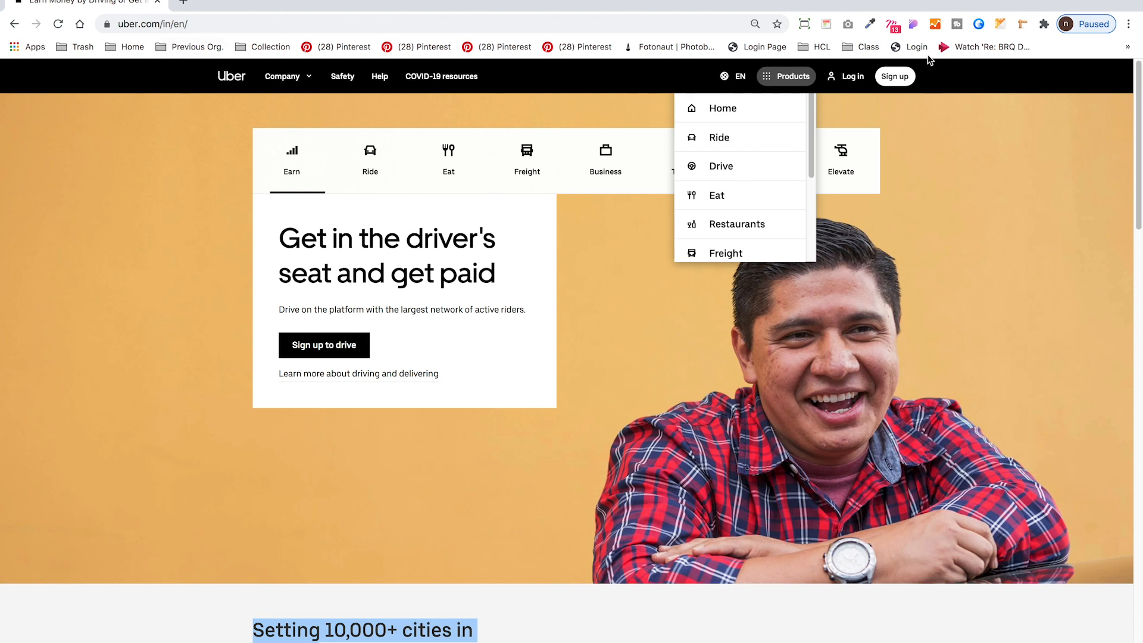
{"action": "left_click", "coordinate": [991, 190]}
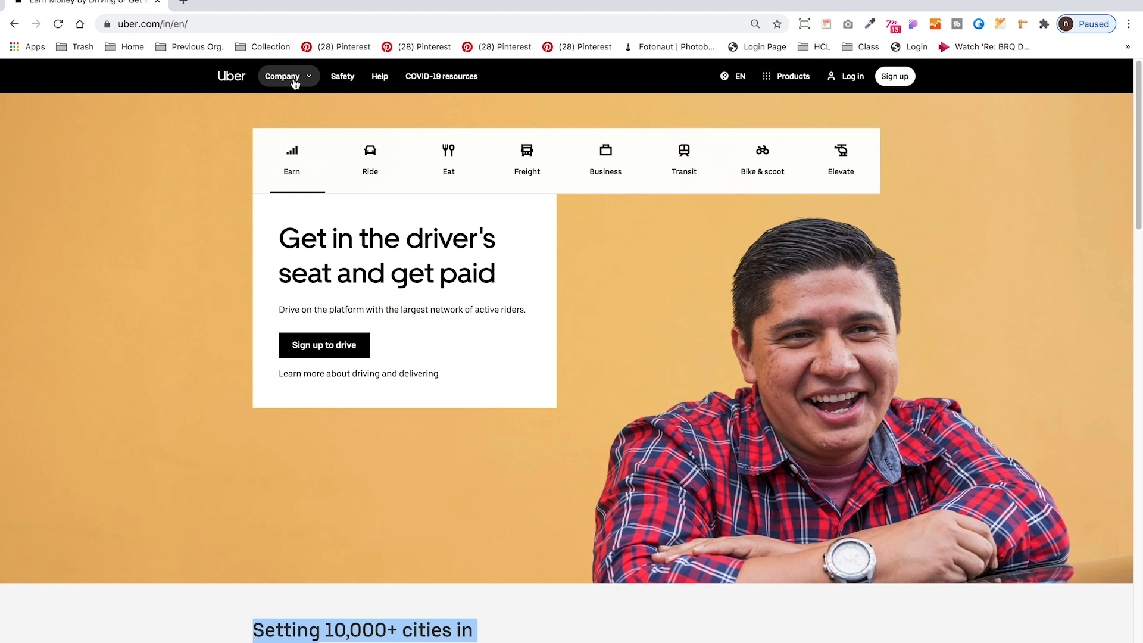
Capture a screenshot of the Uber website header with the Company dropdown expanded.
{"action": "left_click", "coordinate": [312, 87]}
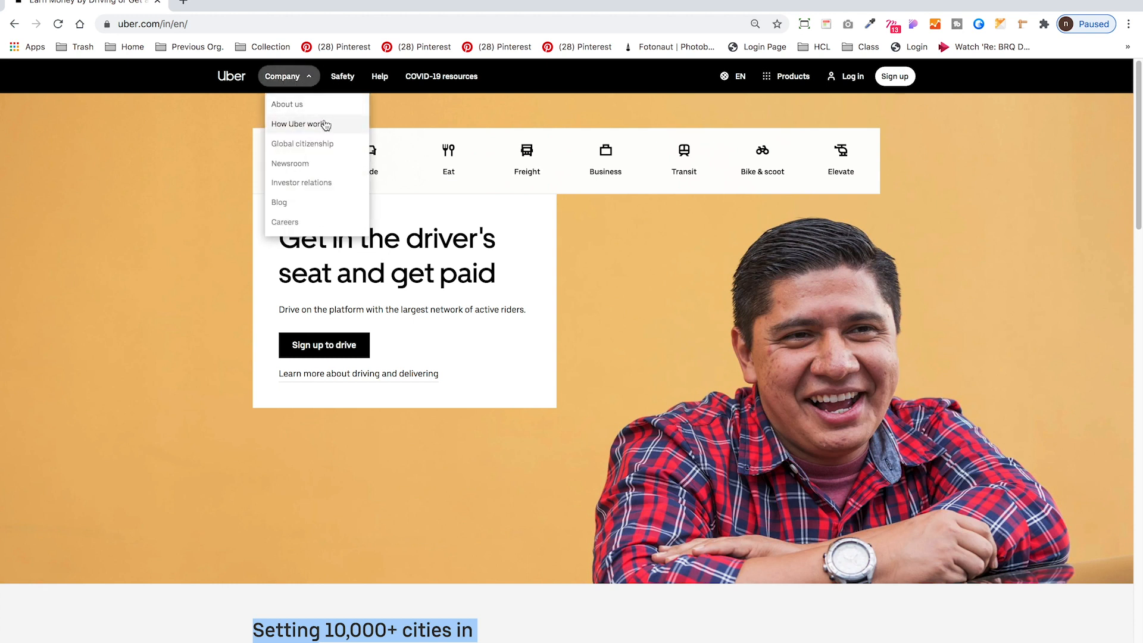
{"action": "key", "text": "super+shift+4"}
{"action": "left_click_drag", "start_coordinate": [102, 277], "coordinate": [538, 64]}
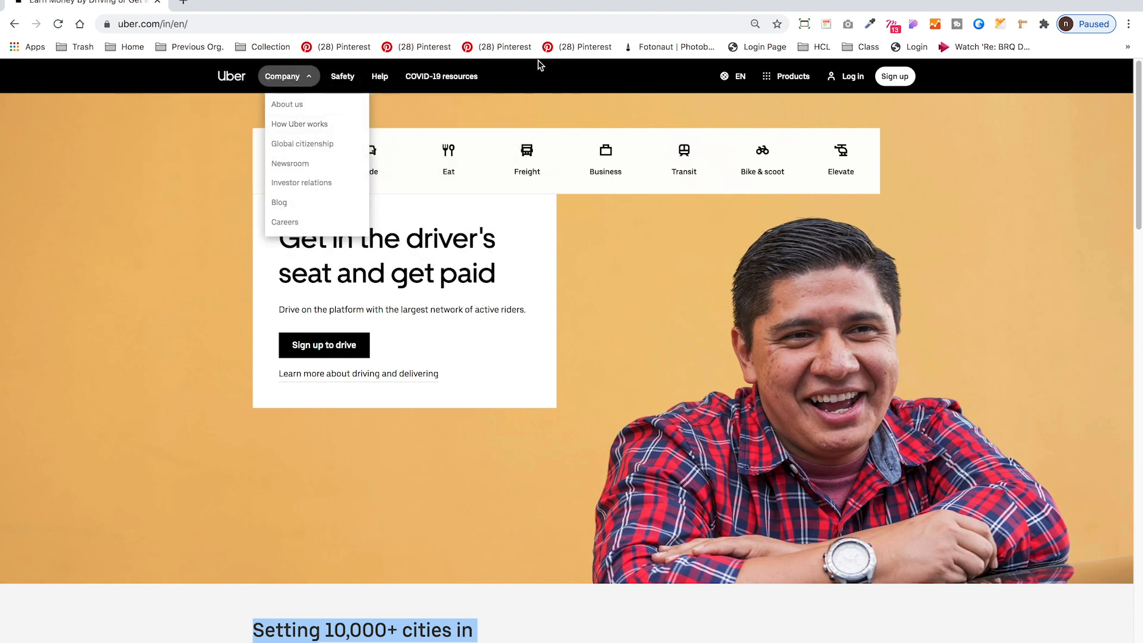
Capture a screenshot of the Uber website header with the Products dropdown expanded.
{"action": "left_click", "coordinate": [775, 76]}
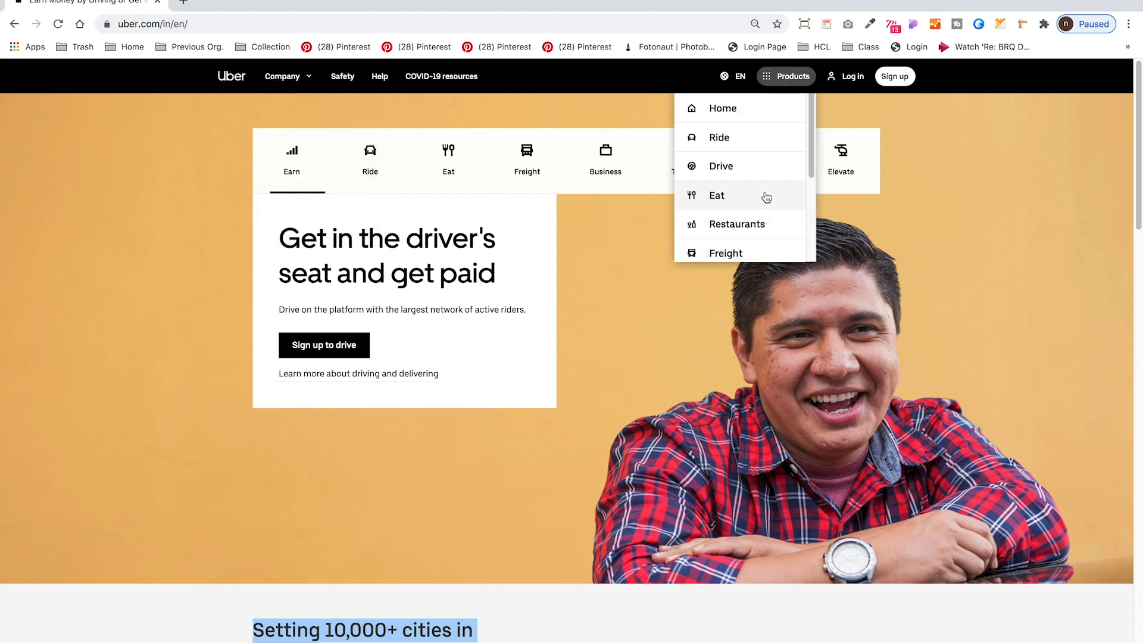
{"action": "key", "text": "super+shift+4"}
{"action": "left_click_drag", "start_coordinate": [601, 271], "coordinate": [971, 64]}
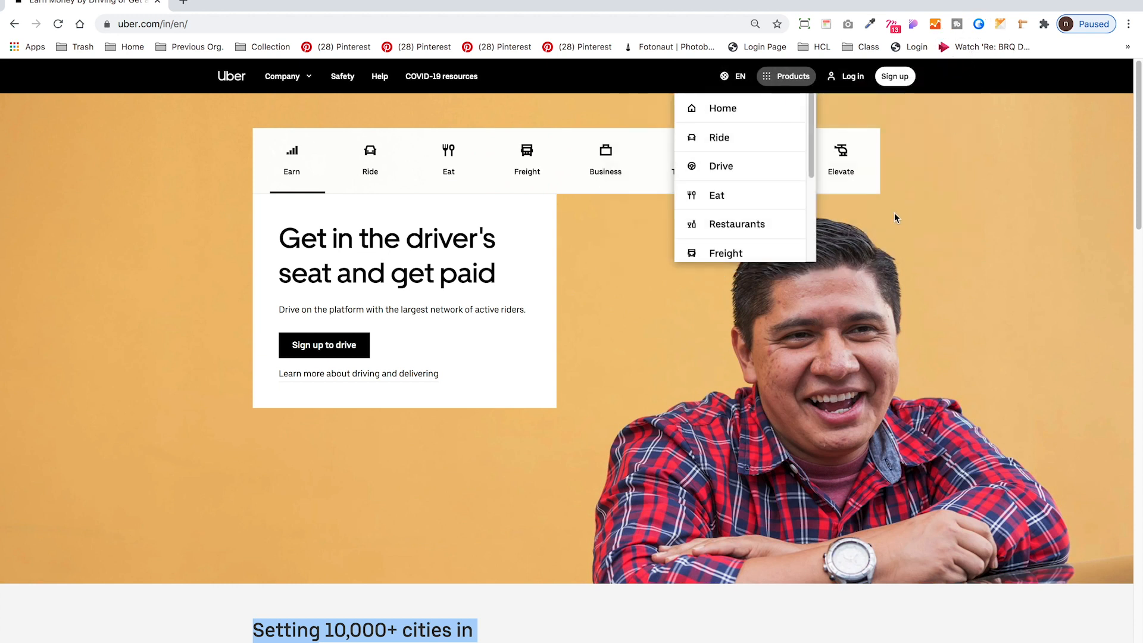
Close the Products dropdown and inspect the CSS of the header's Company item with CSSViewer.
{"action": "left_click", "coordinate": [464, 116]}
{"action": "left_click", "coordinate": [826, 24]}
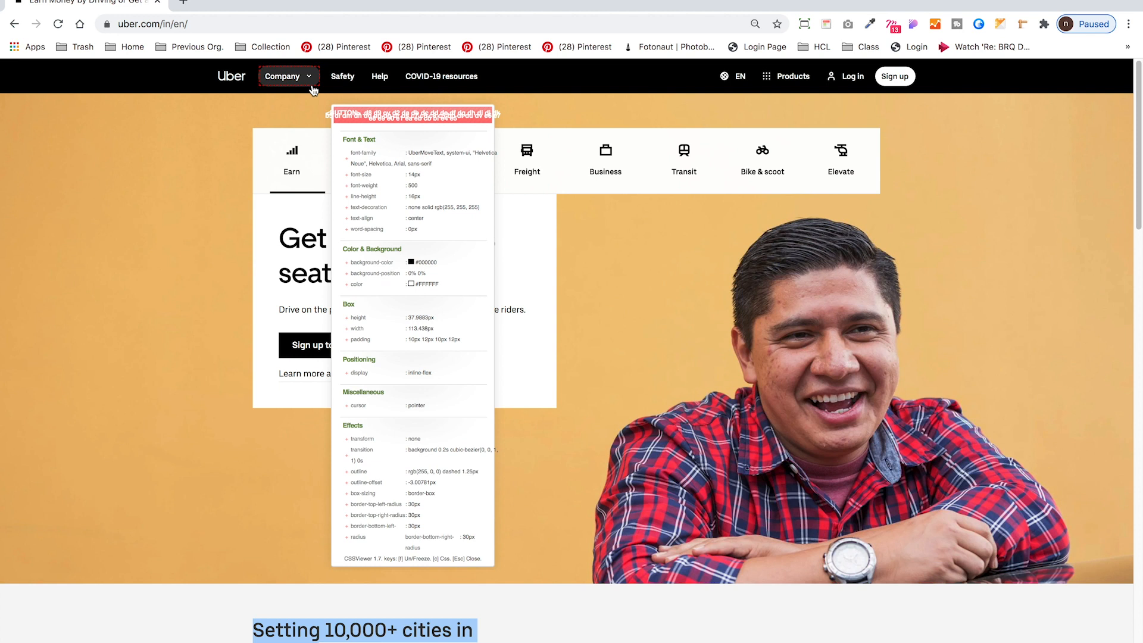
{"action": "key", "text": "Escape"}
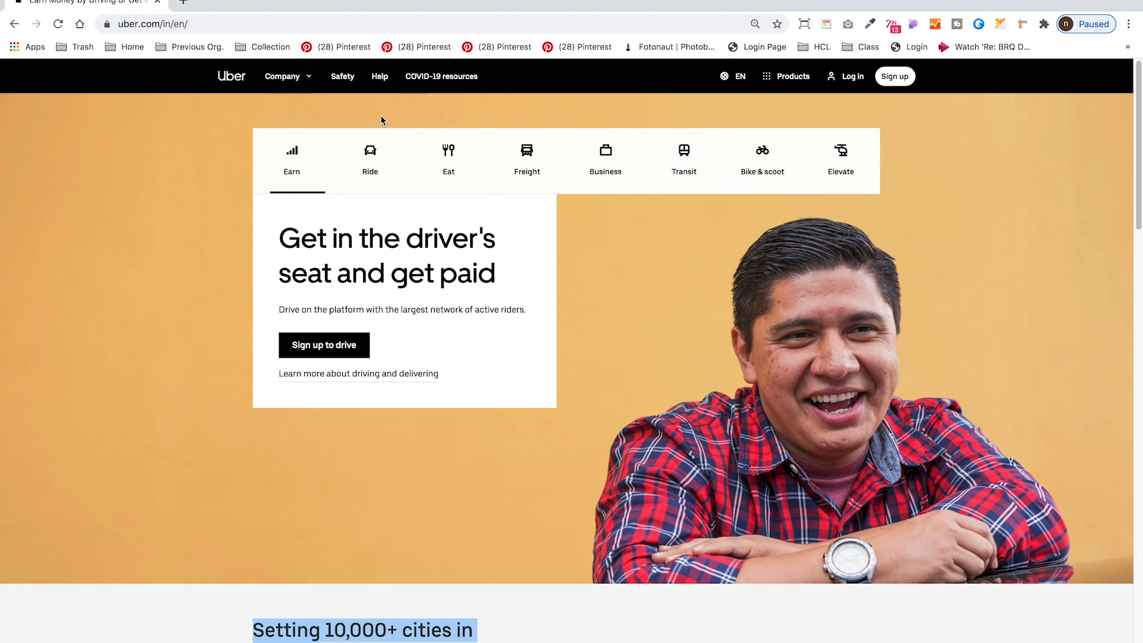
Capture the website's plain navigation bar and place all three header screenshots from the desktop on the Uber_Class_1 canvas in Figma.
{"action": "key", "text": "super+shift+4"}
{"action": "left_click_drag", "start_coordinate": [163, 58], "coordinate": [961, 114]}
{"action": "key", "text": "F11"}
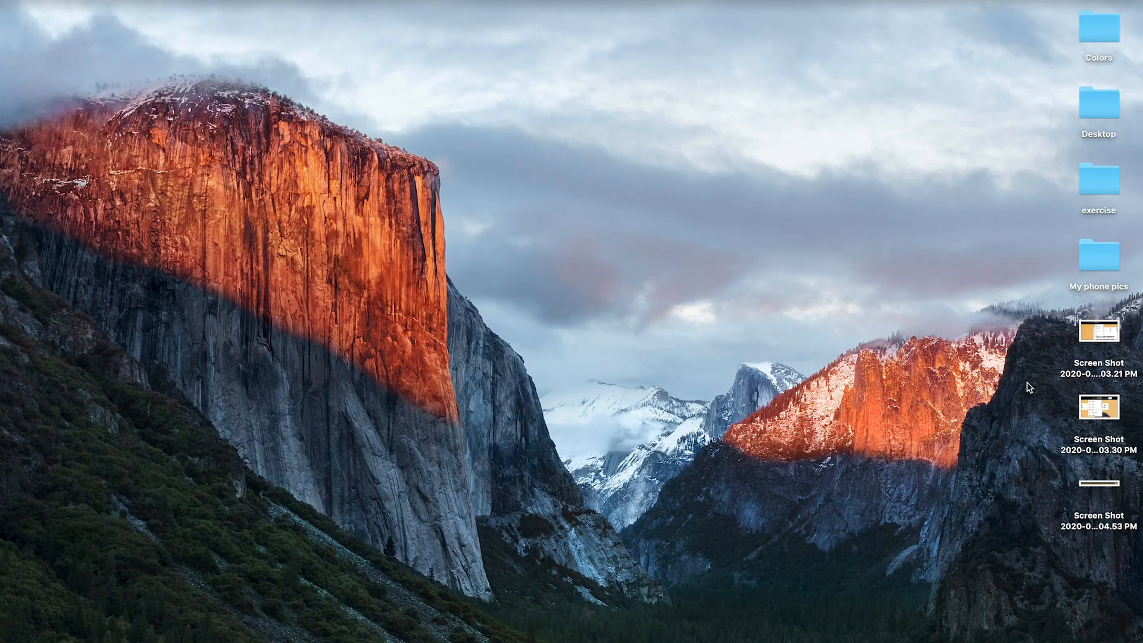
{"action": "left_click_drag", "start_coordinate": [1004, 318], "coordinate": [1138, 539]}
{"action": "left_click_drag", "start_coordinate": [1099, 410], "coordinate": [637, 408]}
{"action": "key", "text": "super+Tab"}
{"action": "left_click", "coordinate": [701, 341]}
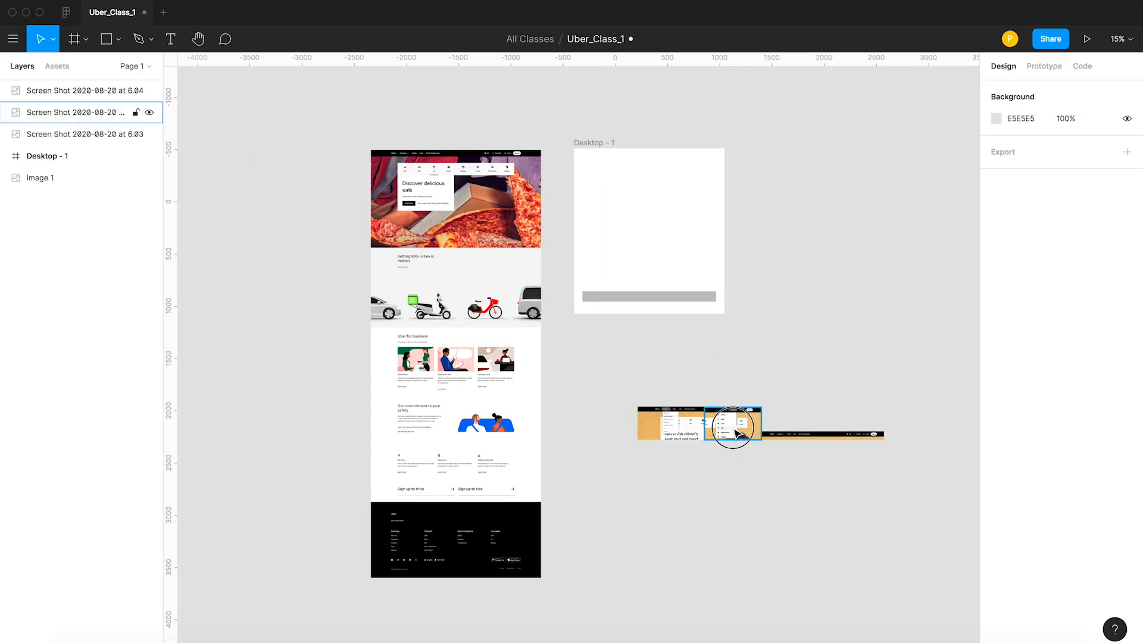
Spread the three imported header screenshots apart on the empty canvas below the Desktop - 1 frame.
{"action": "left_click_drag", "start_coordinate": [735, 429], "coordinate": [797, 356]}
{"action": "left_click_drag", "start_coordinate": [781, 435], "coordinate": [780, 444]}
{"action": "left_click", "coordinate": [717, 345]}
Draw a full-width rectangle about 1440 × 115 along the top edge of the Desktop - 1 frame.
{"action": "scroll", "coordinate": [630, 328], "scroll_direction": "up", "scroll_amount": 3}
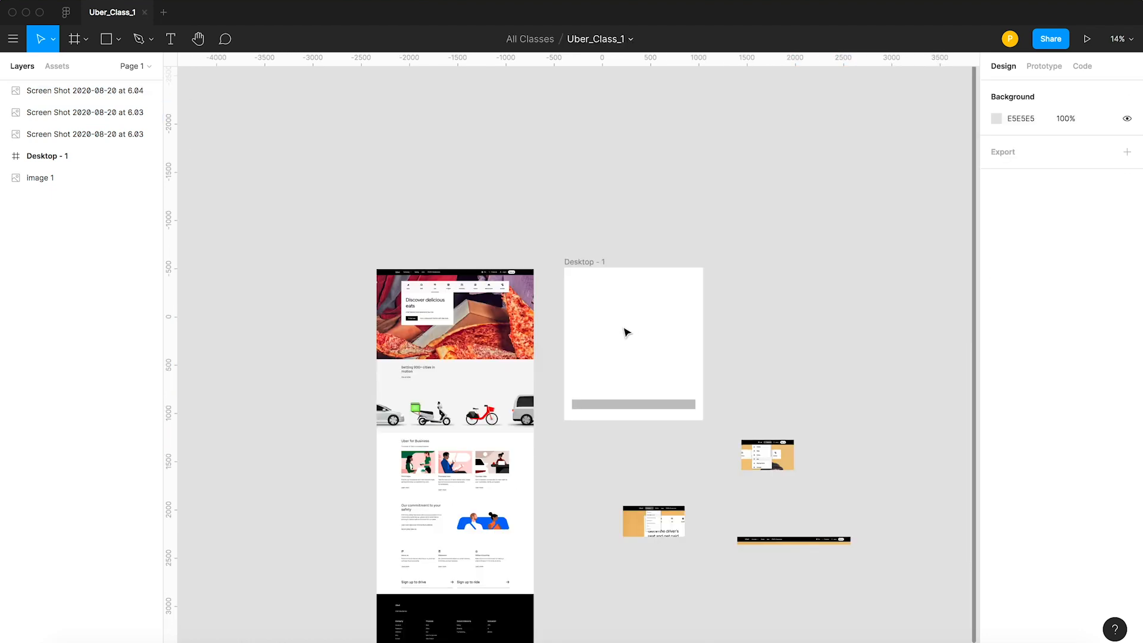
{"action": "key", "text": "z"}
{"action": "left_click_drag", "start_coordinate": [544, 242], "coordinate": [739, 452]}
{"action": "key", "text": "v"}
{"action": "key", "text": "r"}
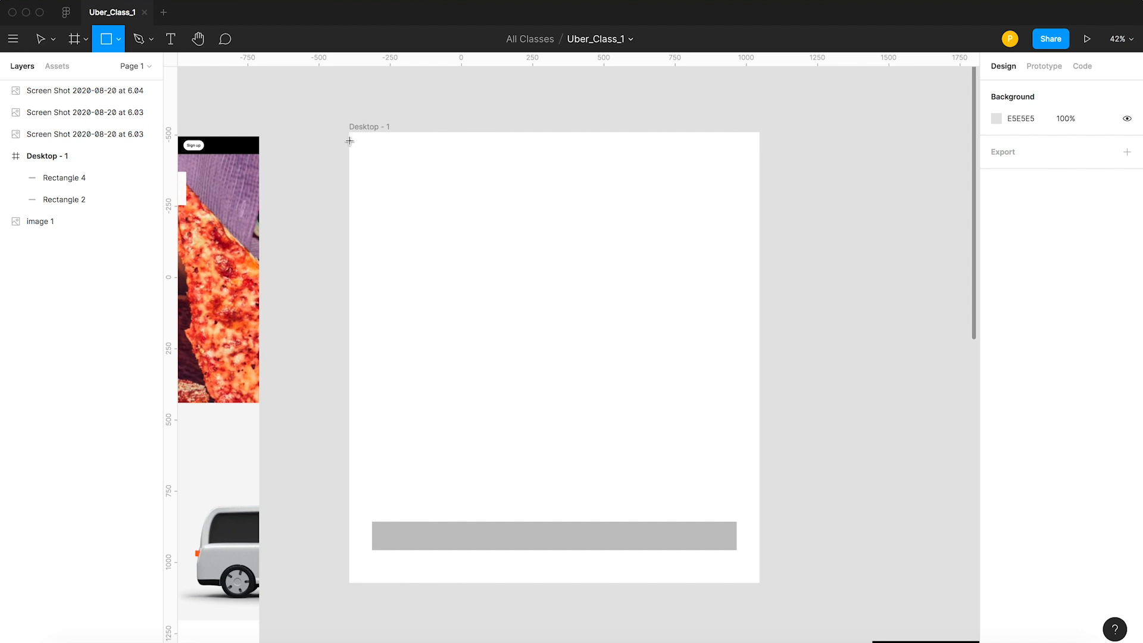
{"action": "mouse_move", "coordinate": [349, 131]}
{"action": "left_mouse_down"}
{"action": "mouse_move", "coordinate": [462, 196]}
{"action": "mouse_move", "coordinate": [781, 207]}
{"action": "mouse_move", "coordinate": [755, 179]}
{"action": "mouse_move", "coordinate": [759, 164]}
{"action": "left_mouse_up"}
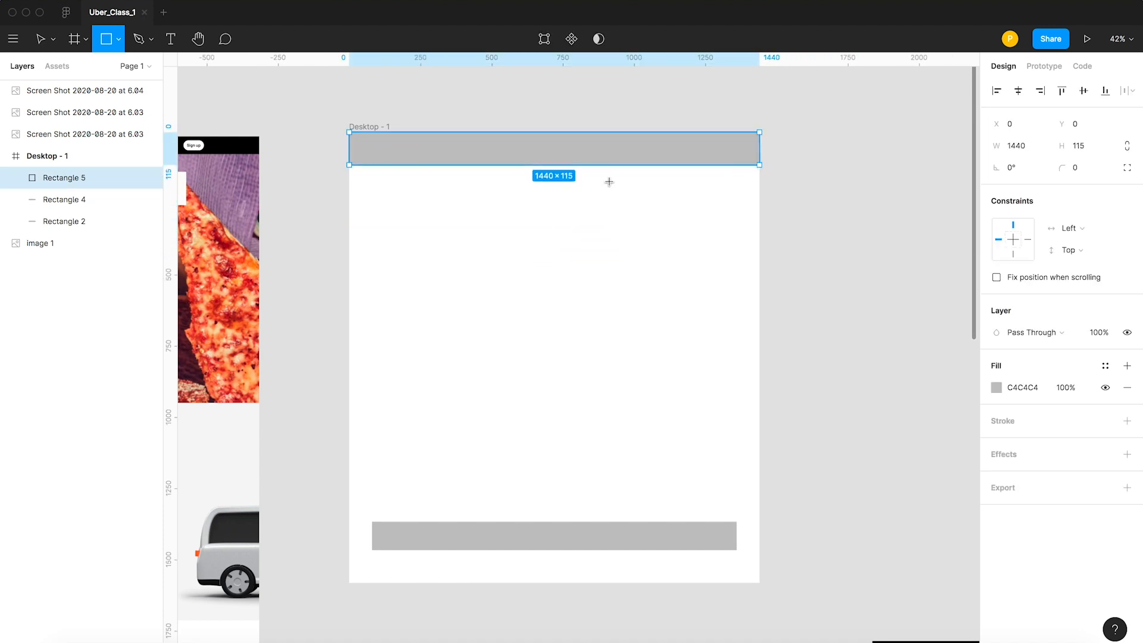
Set the new header rectangle's height to 64 and its fill to black 000000.
{"action": "left_click", "coordinate": [1078, 146]}
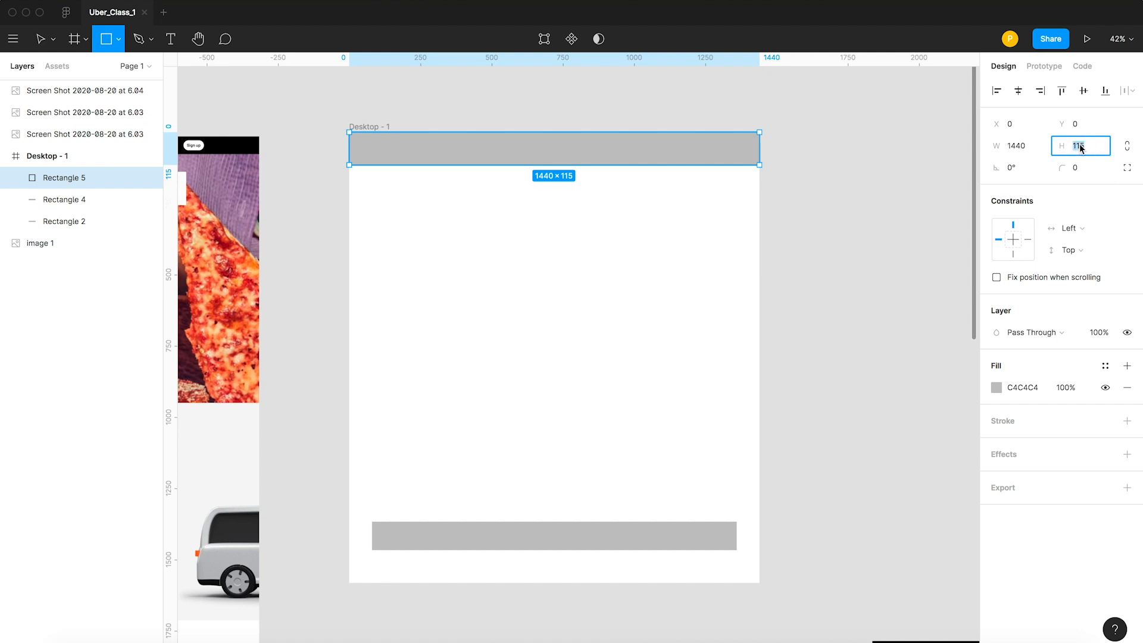
{"action": "type", "text": "64"}
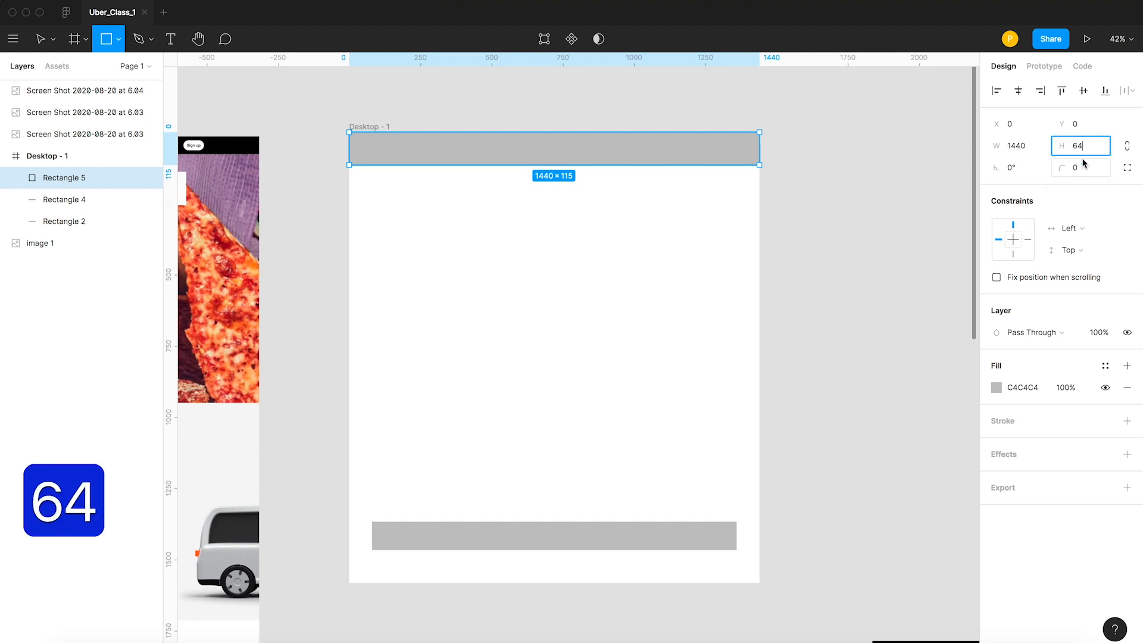
{"action": "key", "text": "Return"}
{"action": "key", "text": "v"}
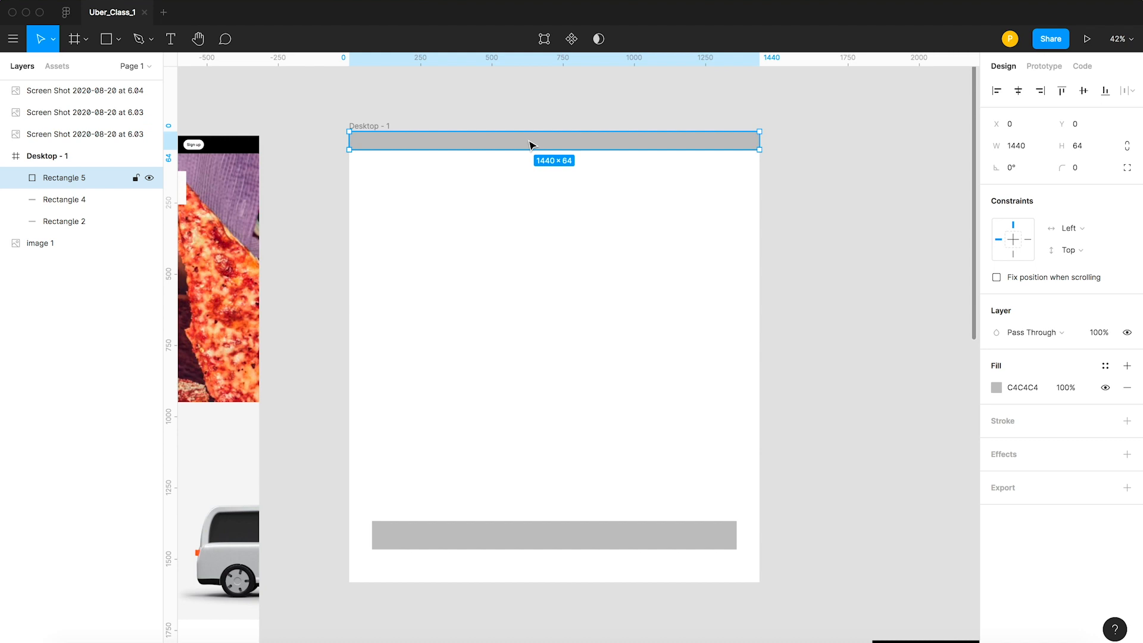
{"action": "left_click", "coordinate": [996, 387]}
{"action": "left_click_drag", "start_coordinate": [916, 430], "coordinate": [985, 490]}
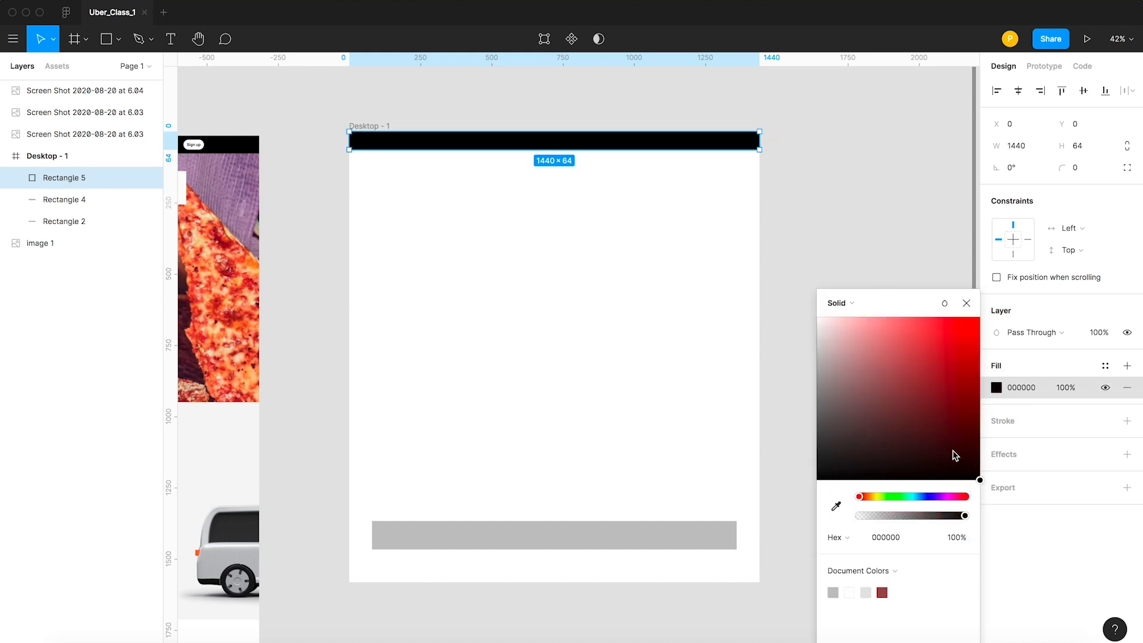
{"action": "left_click", "coordinate": [867, 274]}
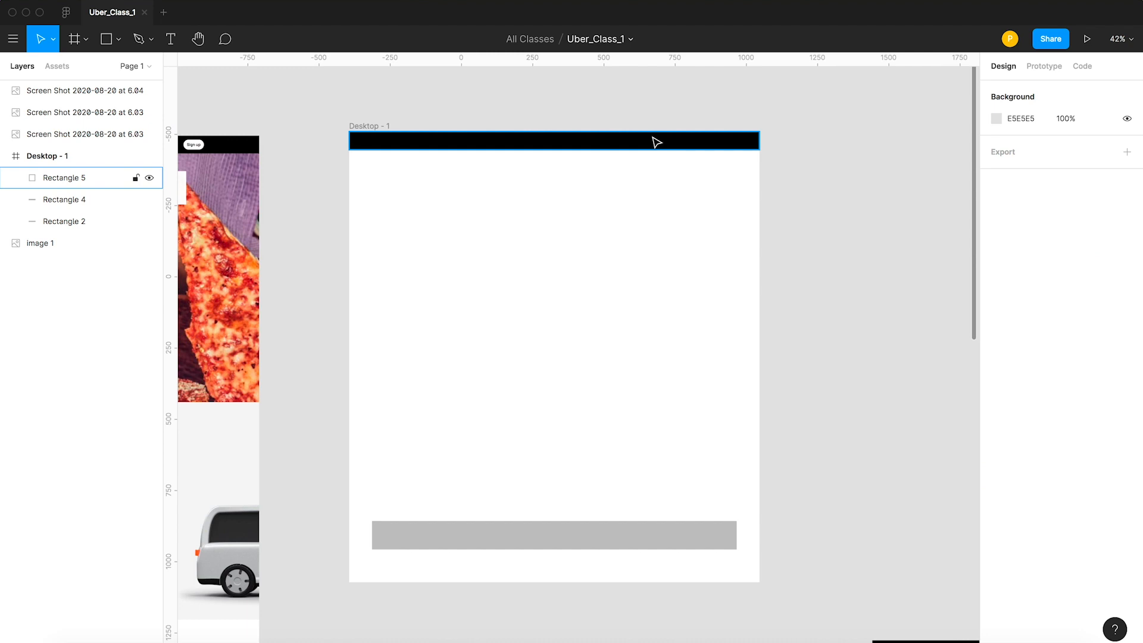
Compare the header bar with the reference image and inspect the website header container's CSS with CSSViewer in Chrome.
{"action": "scroll", "coordinate": [438, 176], "scroll_direction": "left", "scroll_amount": 10}
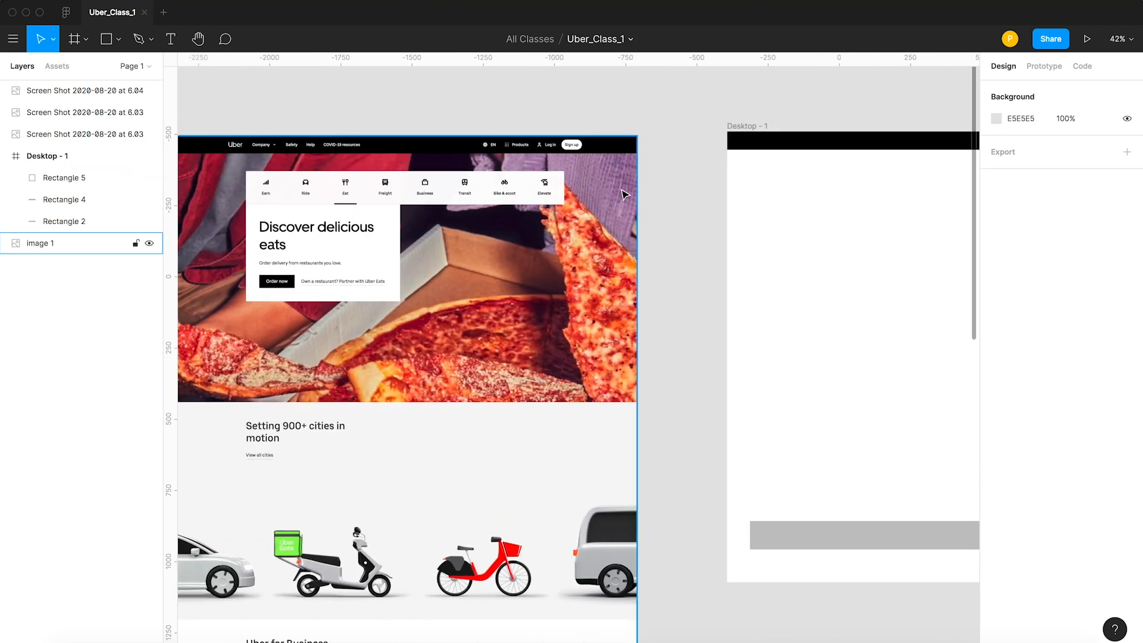
{"action": "scroll", "coordinate": [619, 194], "scroll_direction": "right", "scroll_amount": 8}
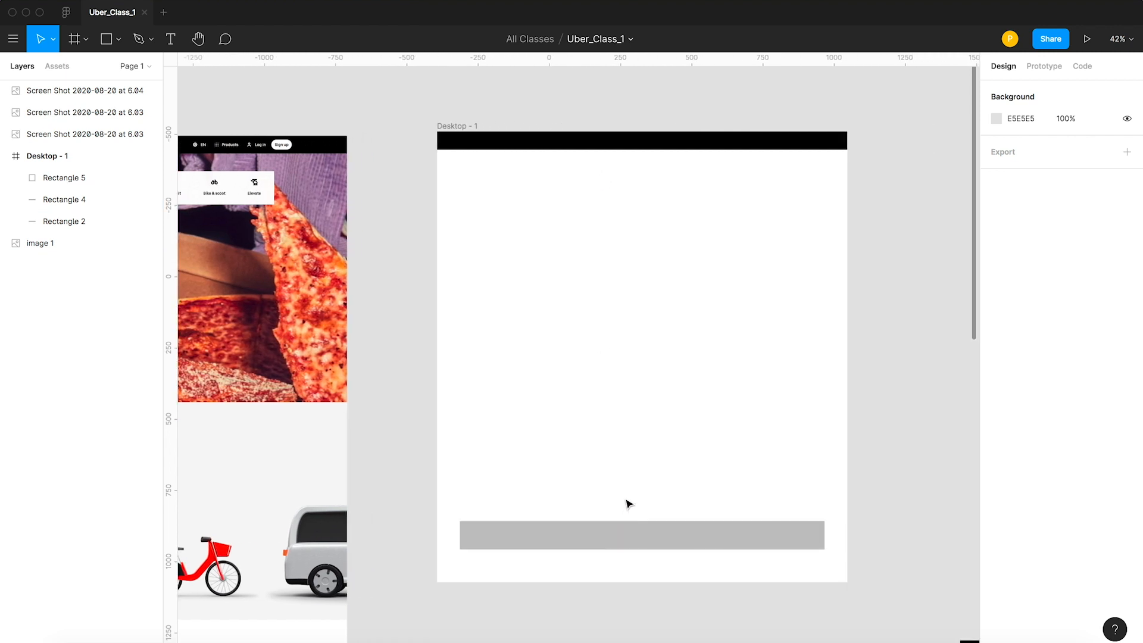
{"action": "key", "text": "super+Tab"}
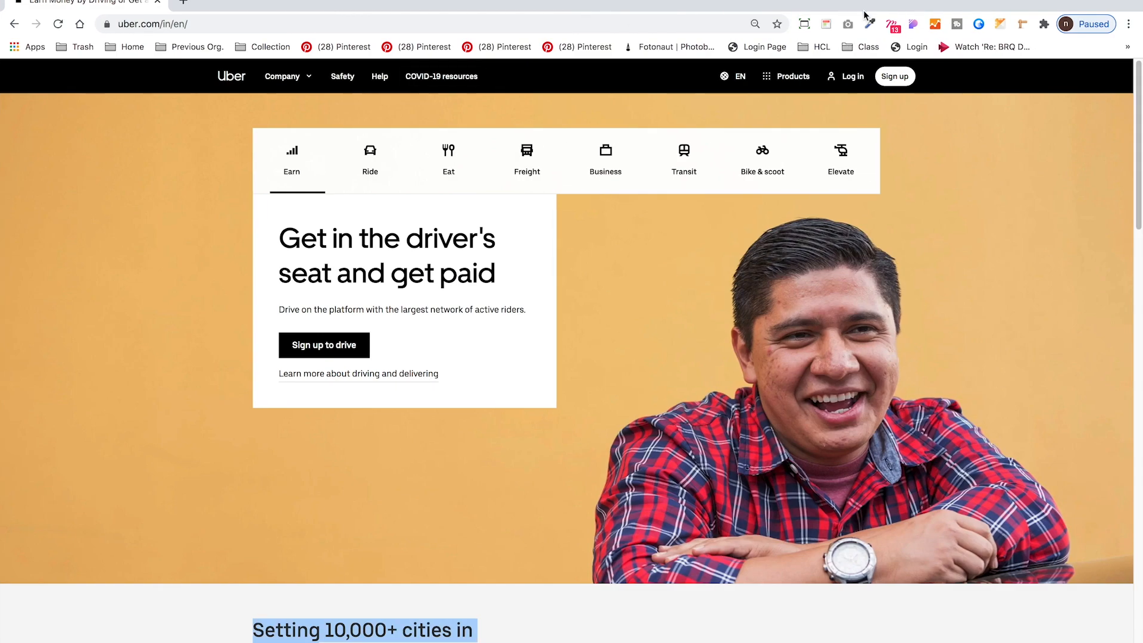
{"action": "left_click", "coordinate": [826, 24]}
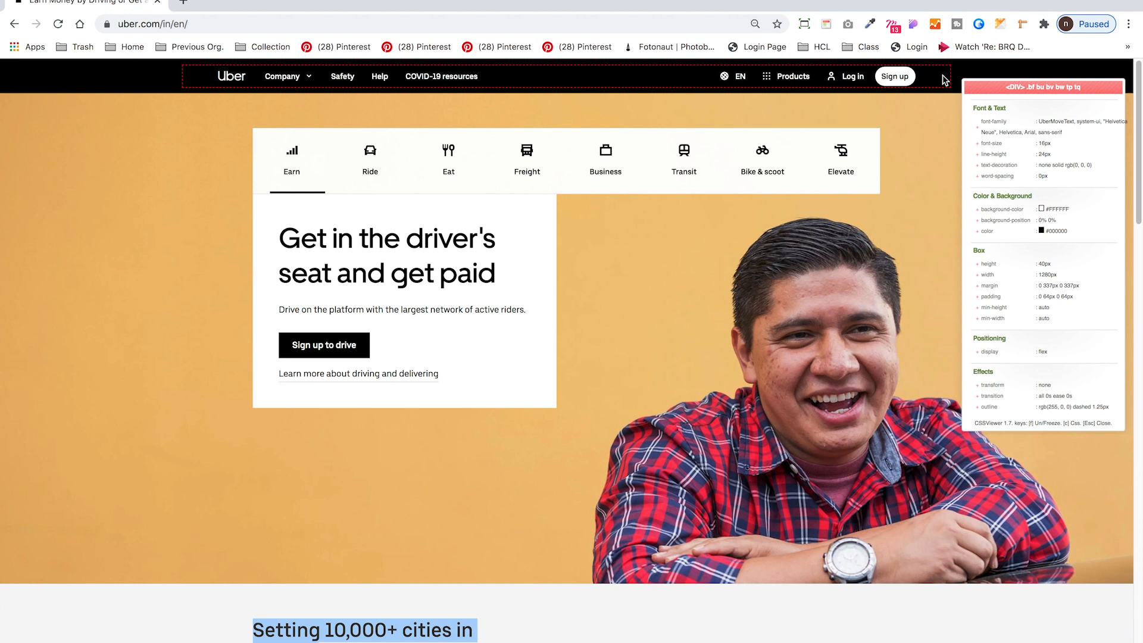
Back in Figma, duplicate the black header rectangle in Desktop - 1 and fill the copy with red D04141.
{"action": "key", "text": "super+Tab"}
{"action": "left_click", "coordinate": [518, 235]}
{"action": "key", "text": "super+d"}
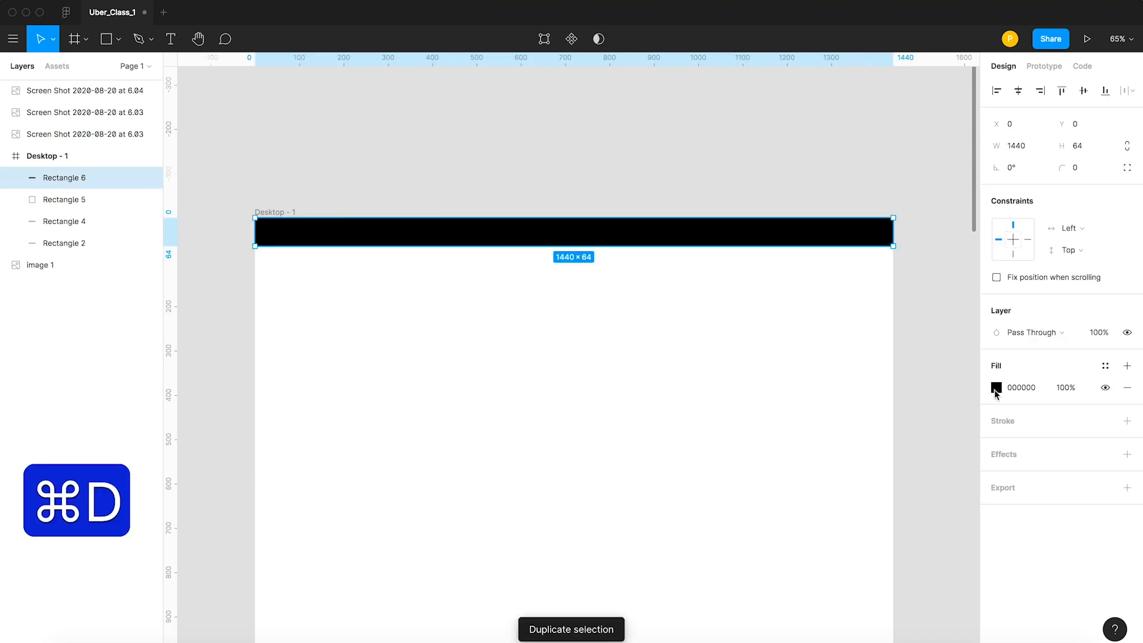
{"action": "left_click", "coordinate": [995, 388]}
{"action": "left_click", "coordinate": [928, 353]}
{"action": "left_click", "coordinate": [930, 349]}
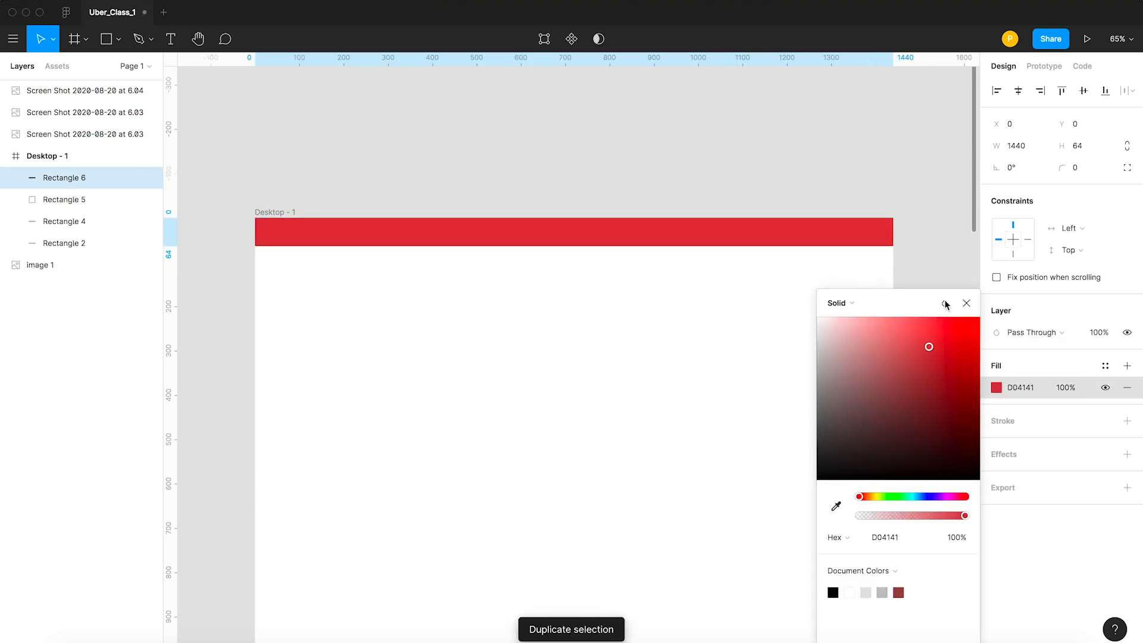
{"action": "left_click", "coordinate": [911, 171]}
Set the red rectangle's width to 1280 and center it horizontally in the Desktop - 1 frame.
{"action": "left_click", "coordinate": [1018, 148]}
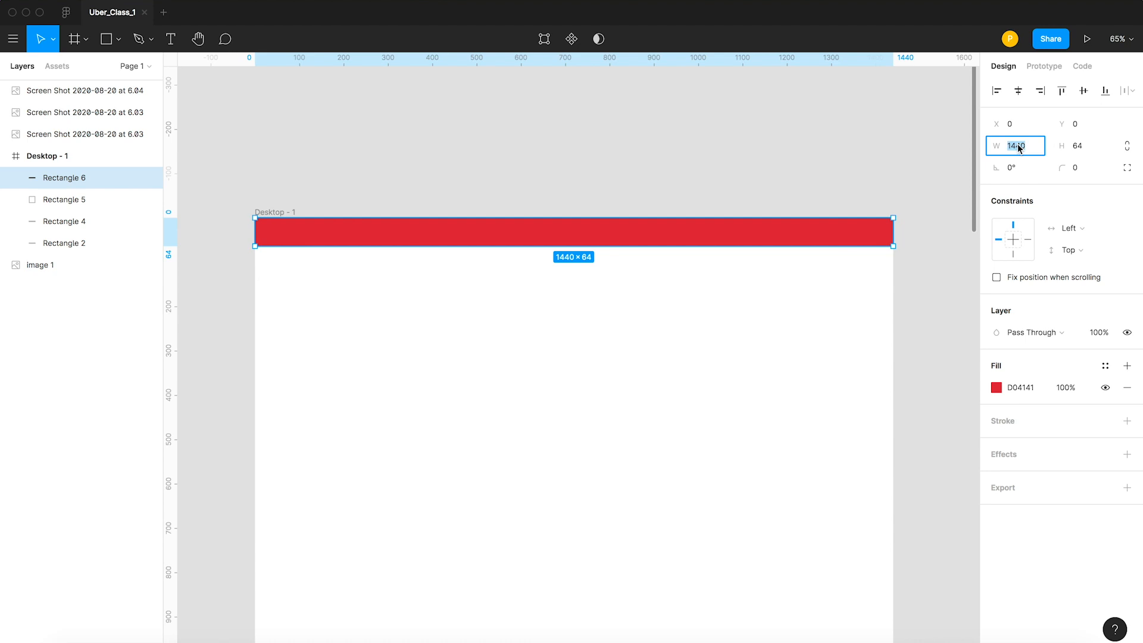
{"action": "type", "text": "1280"}
{"action": "key", "text": "Return"}
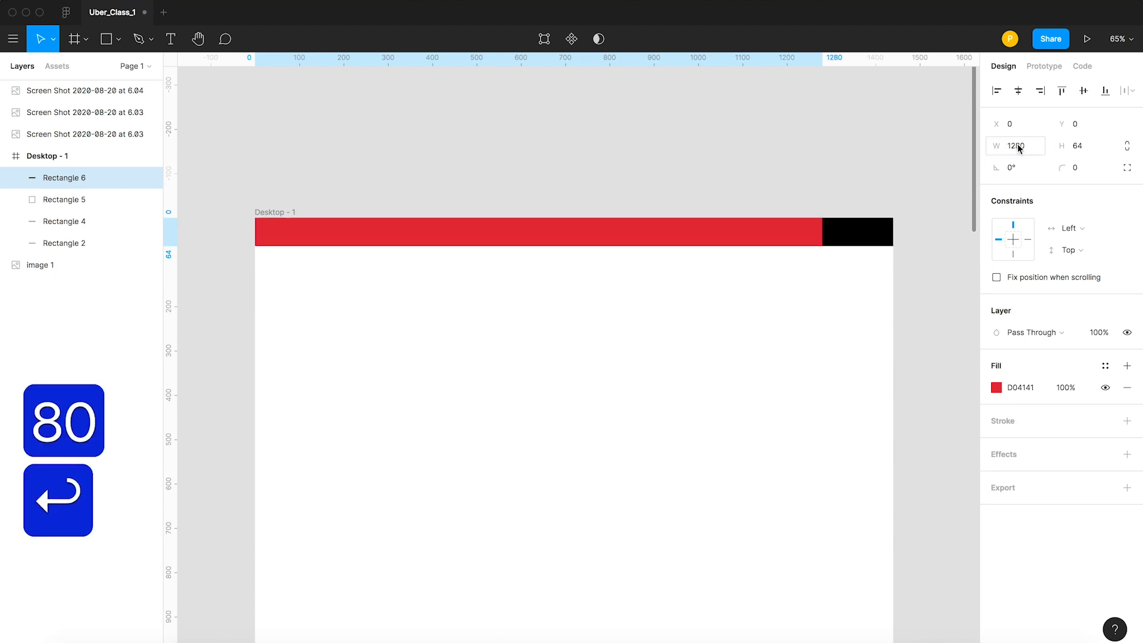
{"action": "left_click", "coordinate": [1018, 90]}
{"action": "left_click", "coordinate": [736, 142]}
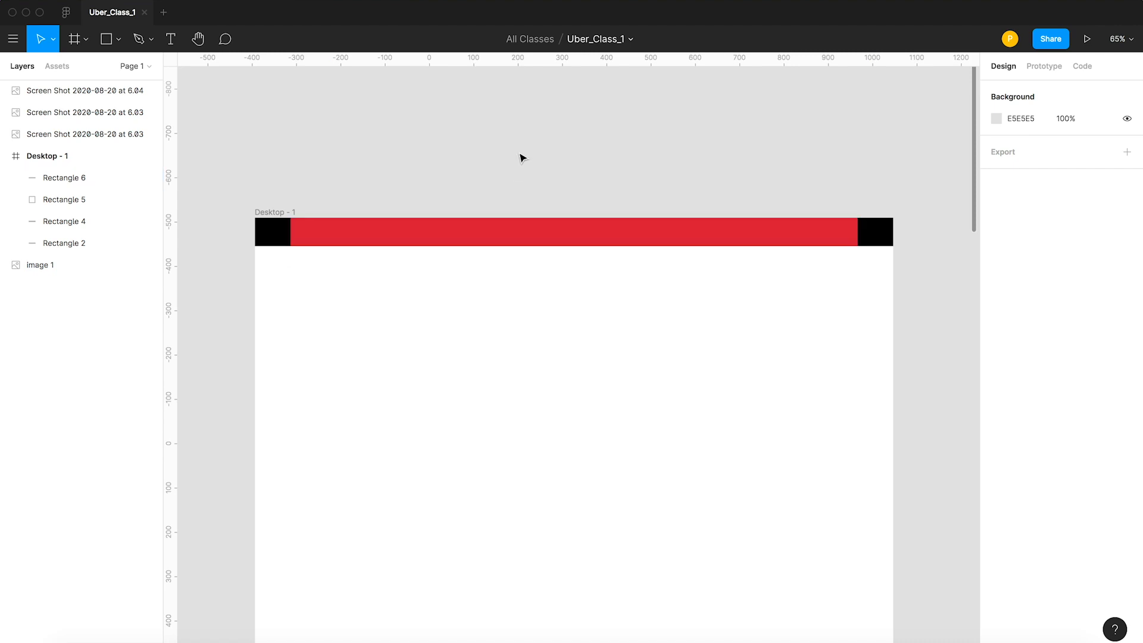
Add the text "Uber" on the canvas just above the Uber logo of the reference page image.
{"action": "scroll", "coordinate": [521, 154], "scroll_direction": "down", "scroll_amount": 6}
{"action": "scroll", "coordinate": [321, 136], "scroll_direction": "left", "scroll_amount": 2}
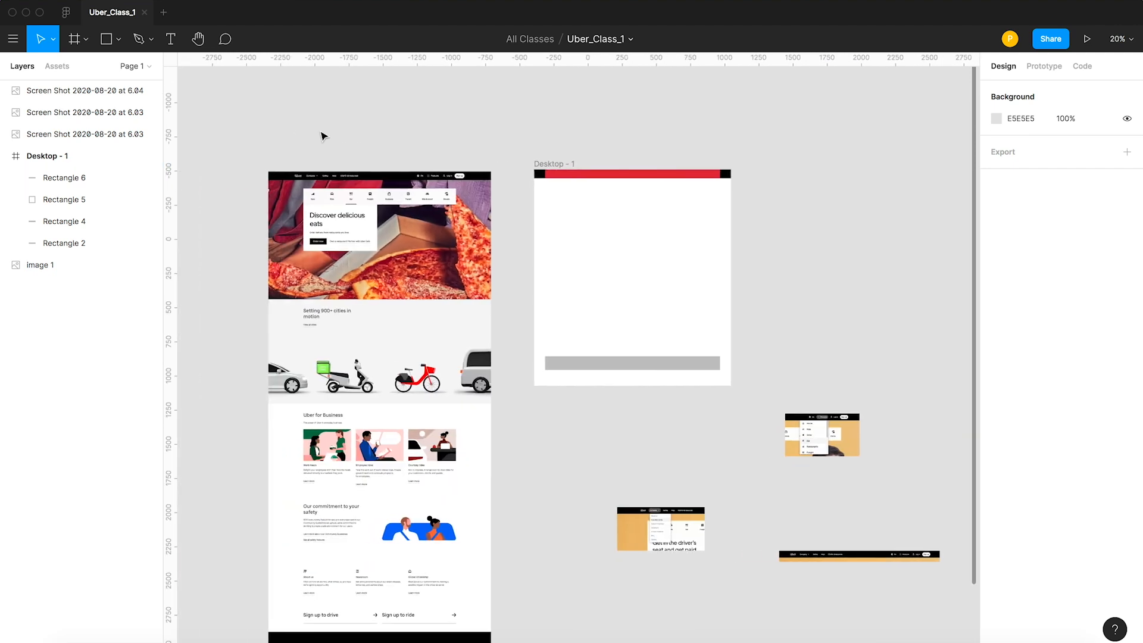
{"action": "key", "text": "z"}
{"action": "key", "text": "z"}
{"action": "key", "text": "z"}
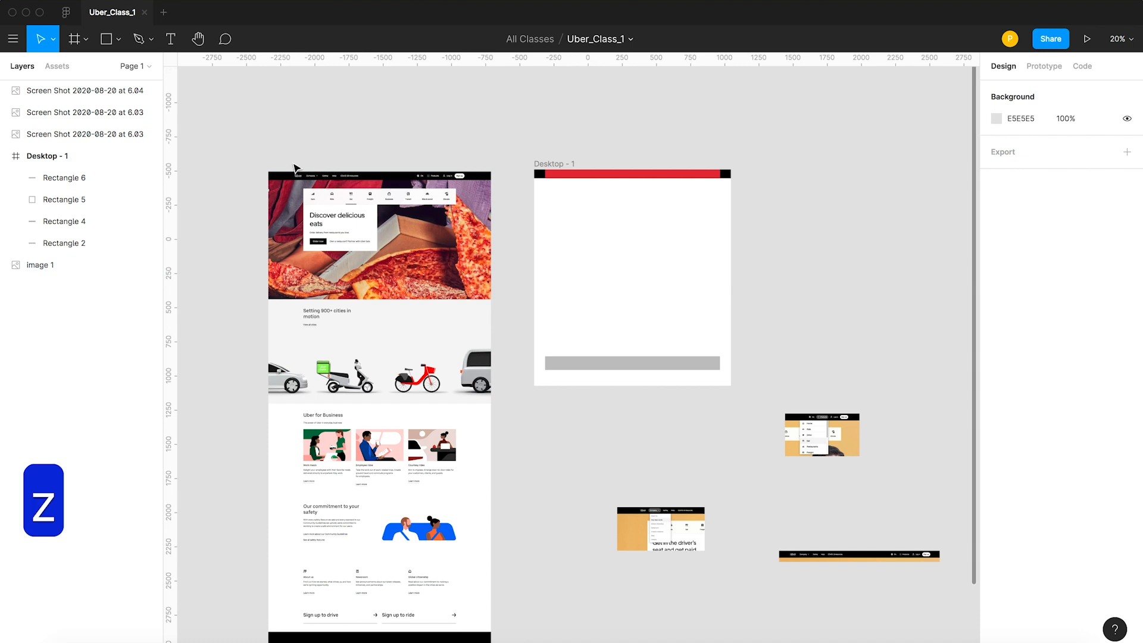
{"action": "left_click_drag", "start_coordinate": [289, 174], "coordinate": [340, 208]}
{"action": "key", "text": "t"}
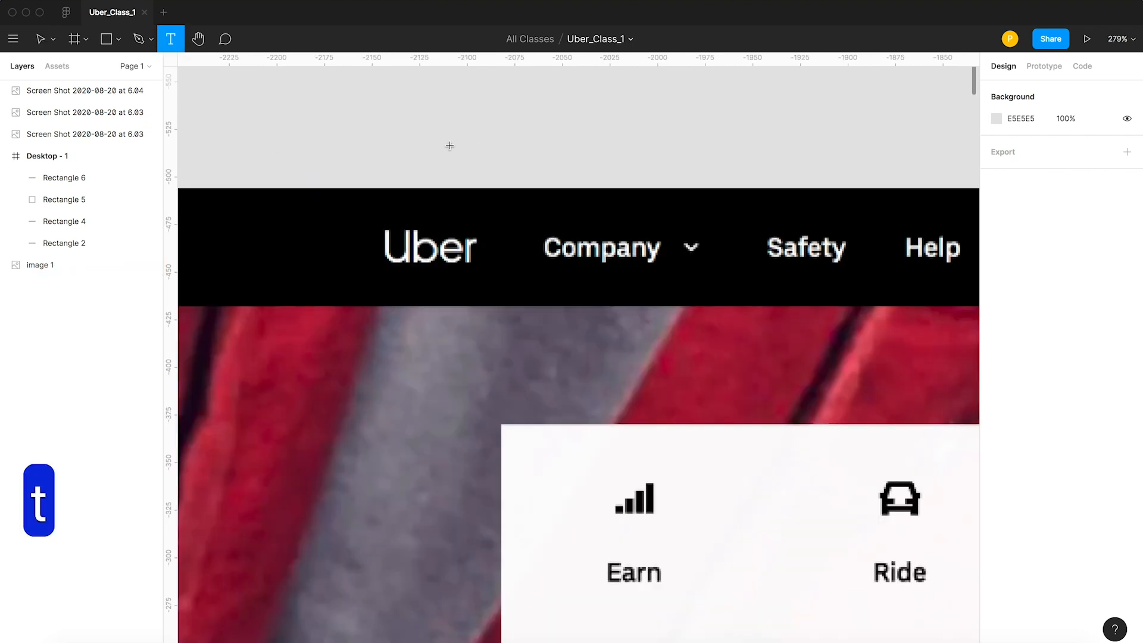
{"action": "left_click", "coordinate": [288, 235]}
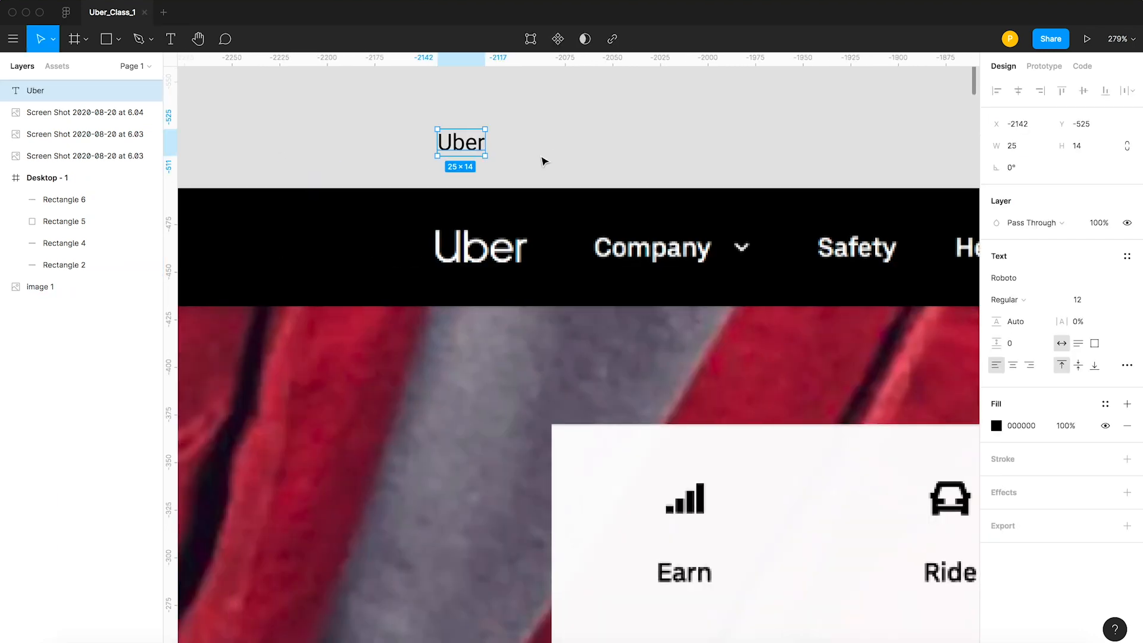
{"action": "left_click", "coordinate": [572, 139]}
Select the Uber text and inspect the font styling of the website's Uber logo with CSSViewer in Chrome.
{"action": "left_click", "coordinate": [467, 144]}
{"action": "key", "text": "super+Tab"}
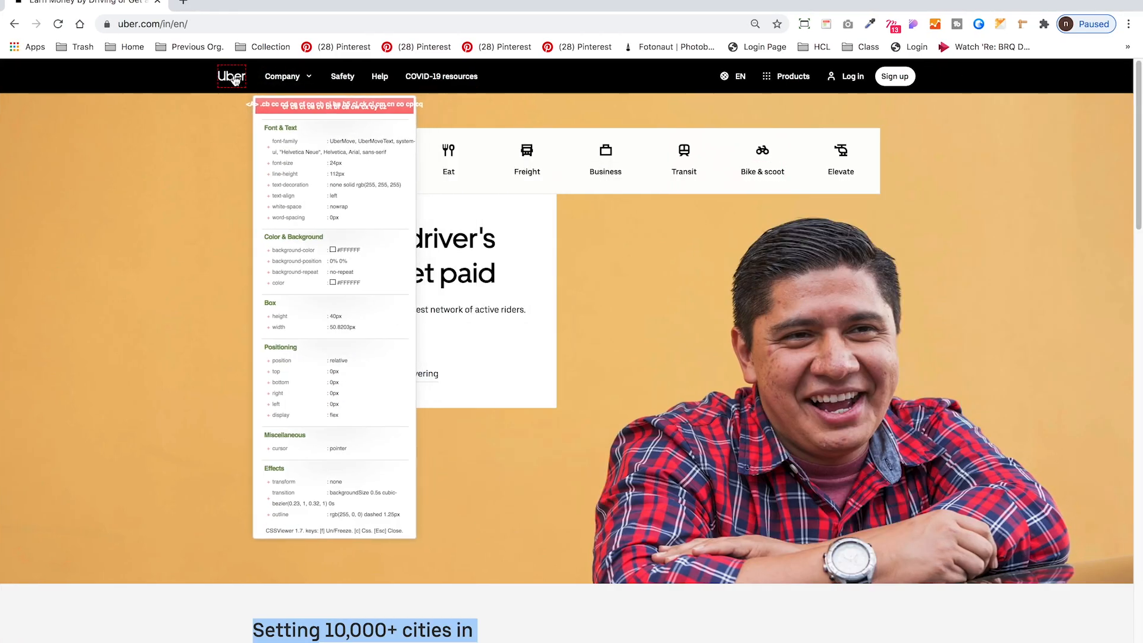
Back in Figma, set the Uber text's font size to 24.
{"action": "key", "text": "super+Tab"}
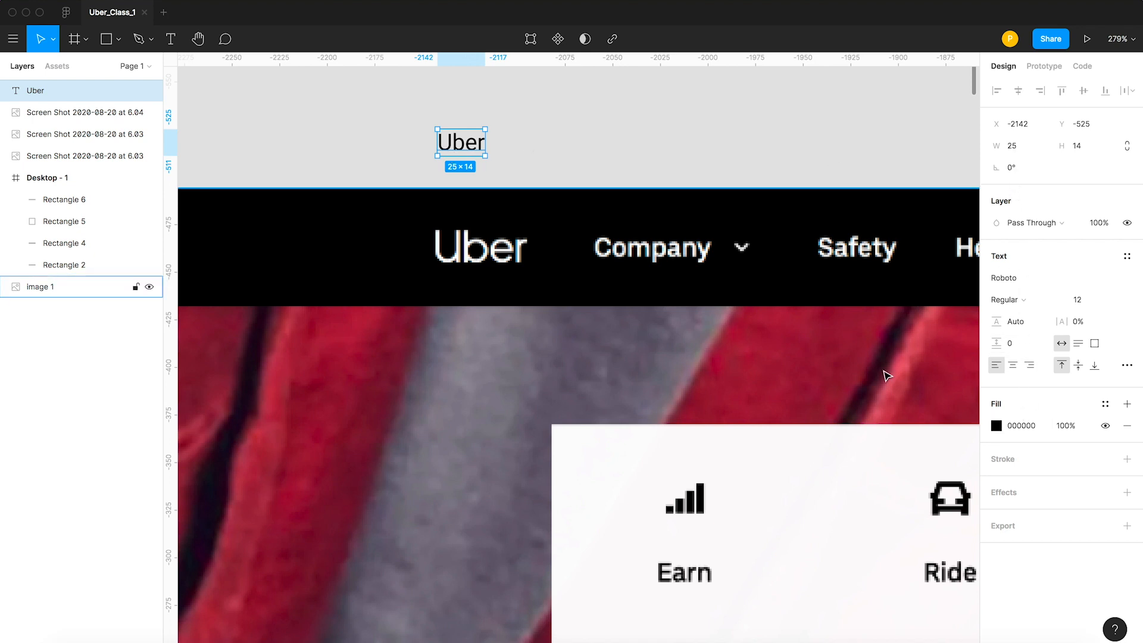
{"action": "left_click", "coordinate": [1059, 303]}
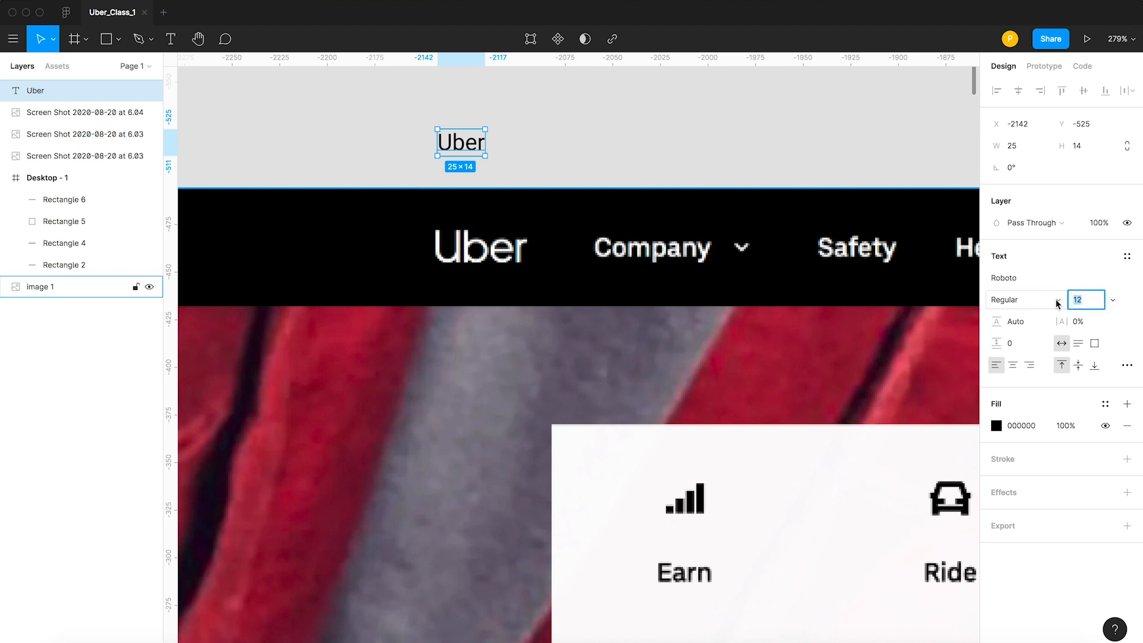
{"action": "type", "text": "24"}
{"action": "key", "text": "Return"}
{"action": "left_click", "coordinate": [867, 162]}
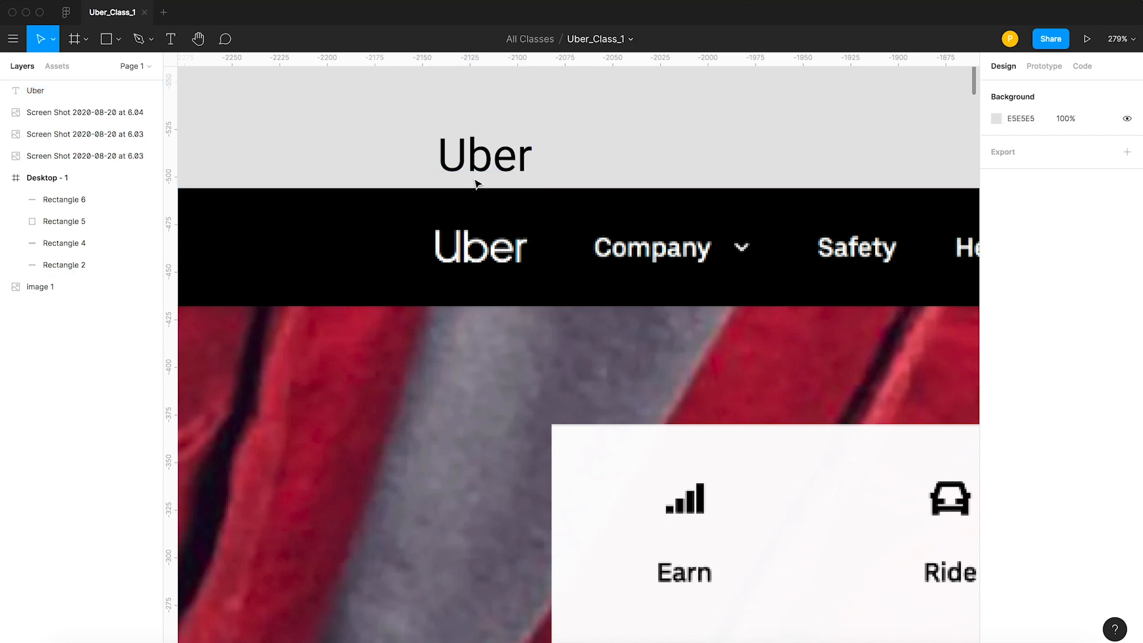
Move the Uber text into the red header rectangle of Desktop - 1 and center it vertically on that rectangle.
{"action": "left_click_drag", "start_coordinate": [508, 178], "coordinate": [507, 262]}
{"action": "key", "text": "super+z"}
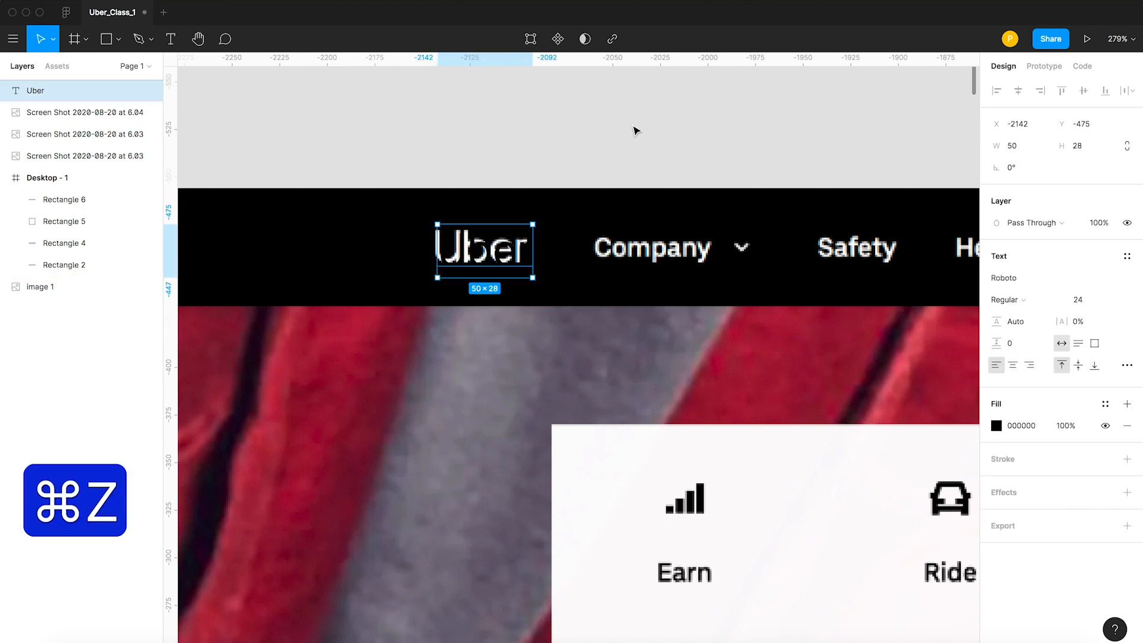
{"action": "key", "text": "z"}
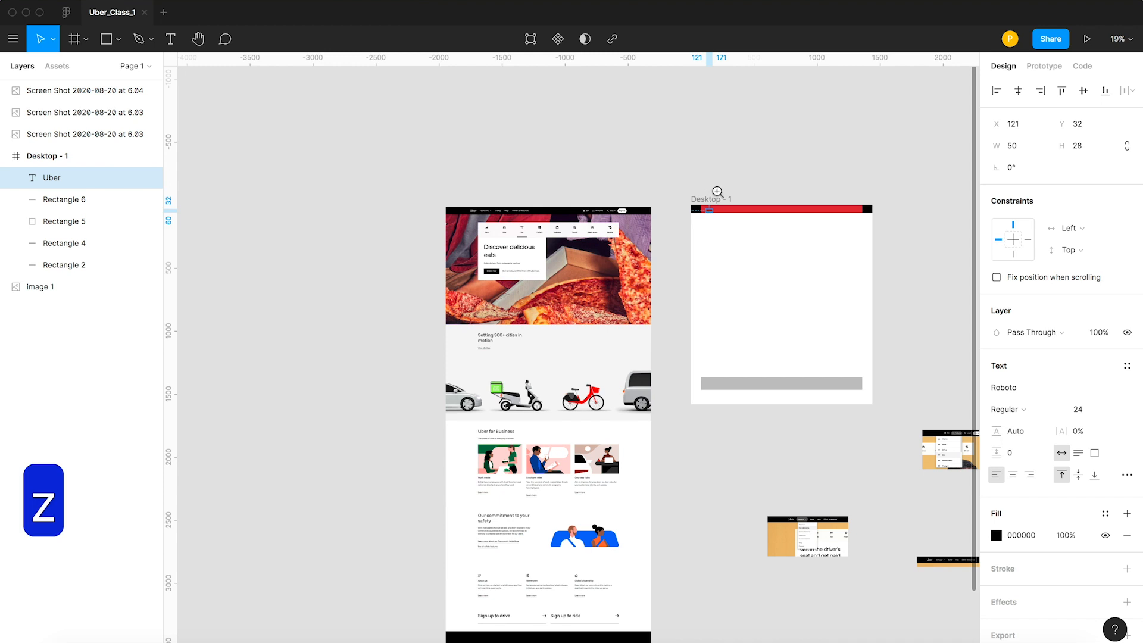
{"action": "left_click_drag", "start_coordinate": [694, 181], "coordinate": [802, 249]}
{"action": "left_click", "coordinate": [758, 127]}
{"action": "key", "text": "z"}
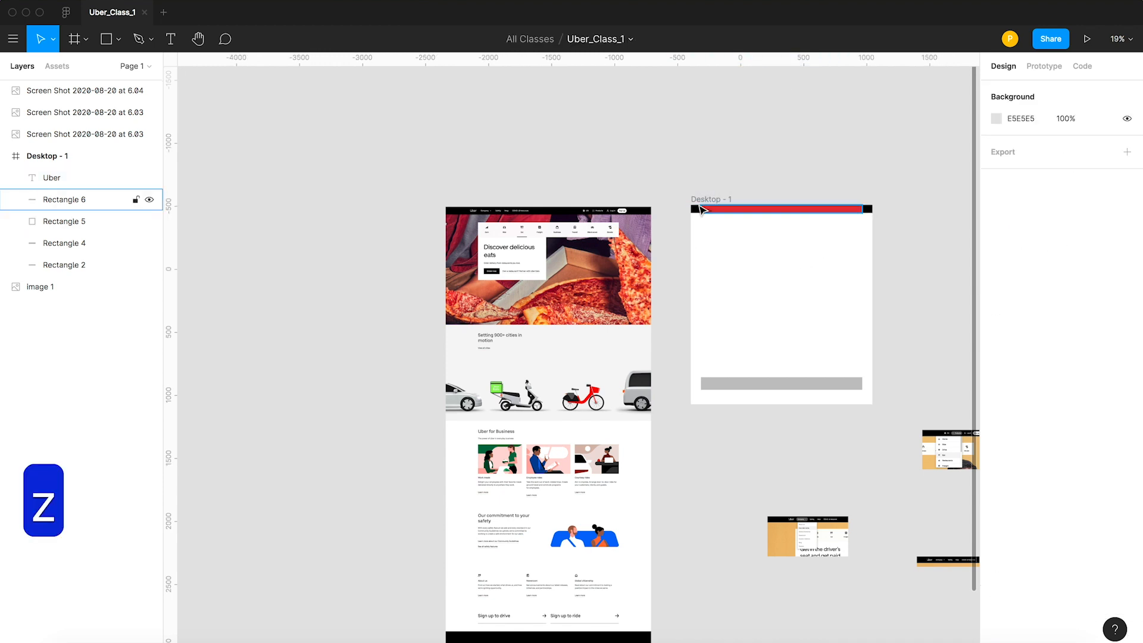
{"action": "left_click_drag", "start_coordinate": [682, 185], "coordinate": [761, 243]}
{"action": "left_click", "coordinate": [472, 328]}
{"action": "left_click", "coordinate": [633, 299], "text": "shift"}
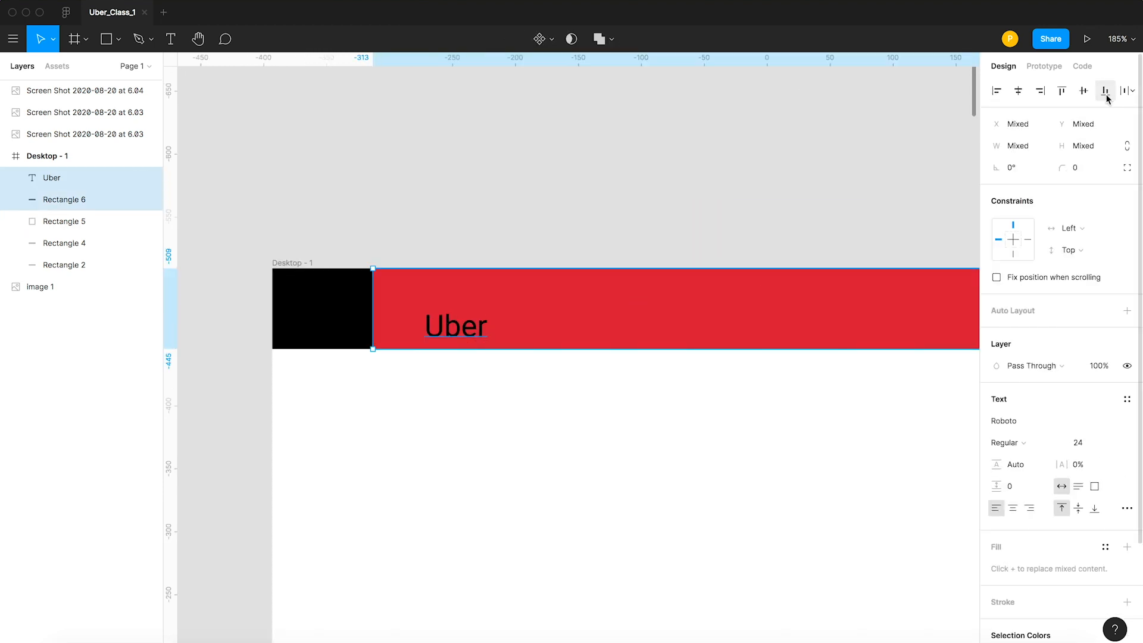
{"action": "left_click", "coordinate": [1083, 91]}
{"action": "left_click", "coordinate": [712, 184]}
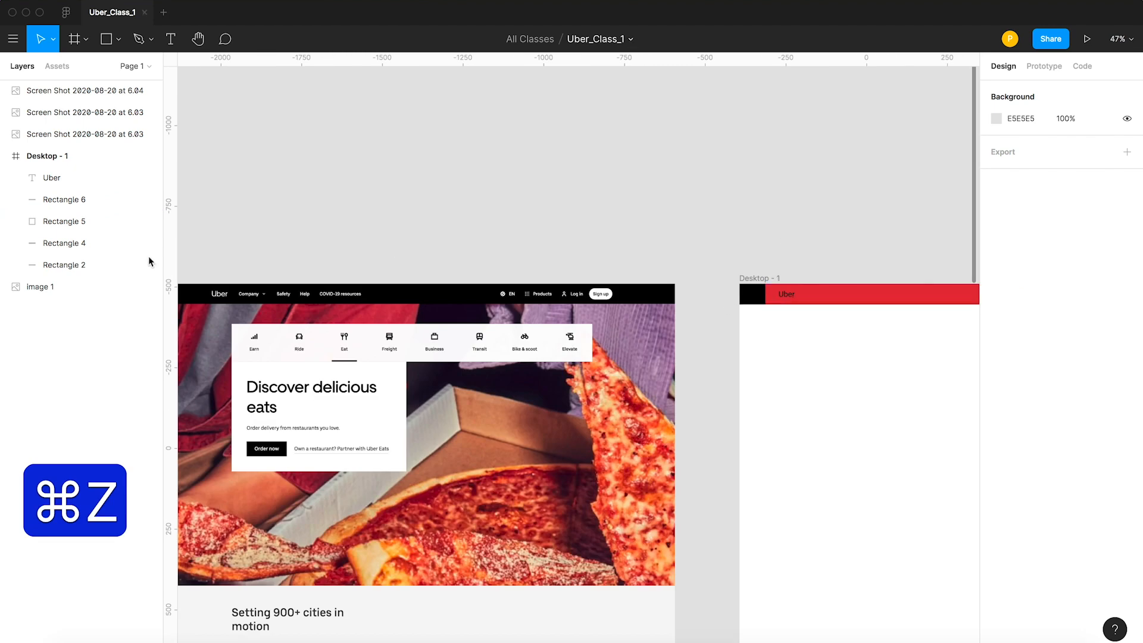
Place a copy of the Uber text beside it in the header at about X 245 and change its wording to "Company".
{"action": "left_click_drag", "start_coordinate": [786, 297], "coordinate": [827, 299]}
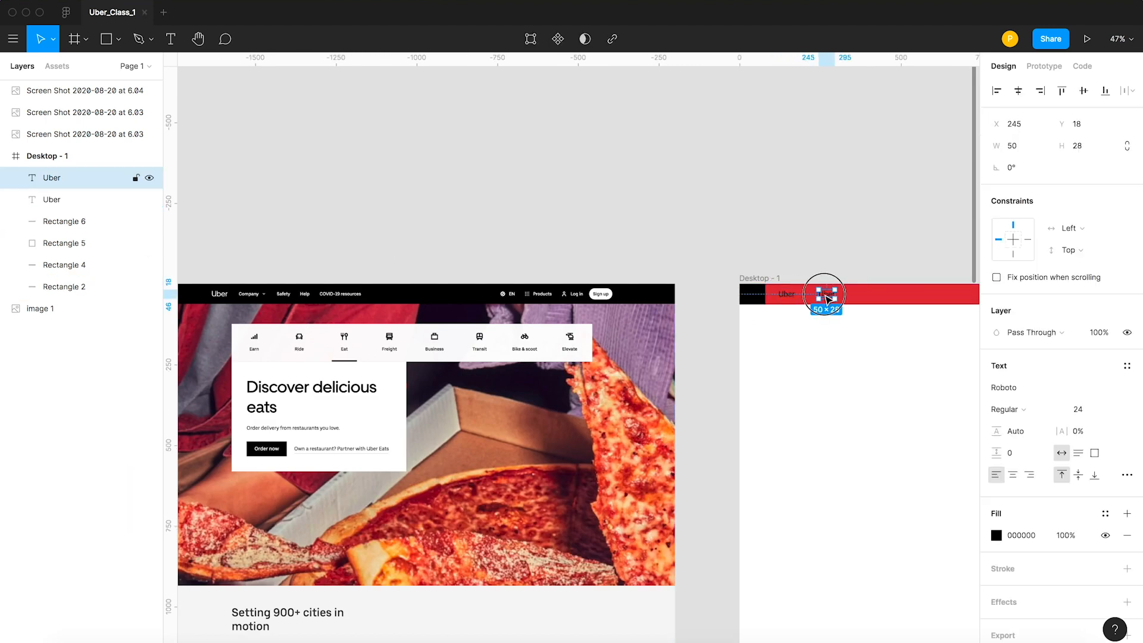
{"action": "double_click", "coordinate": [826, 294]}
{"action": "type", "text": "Comany"}
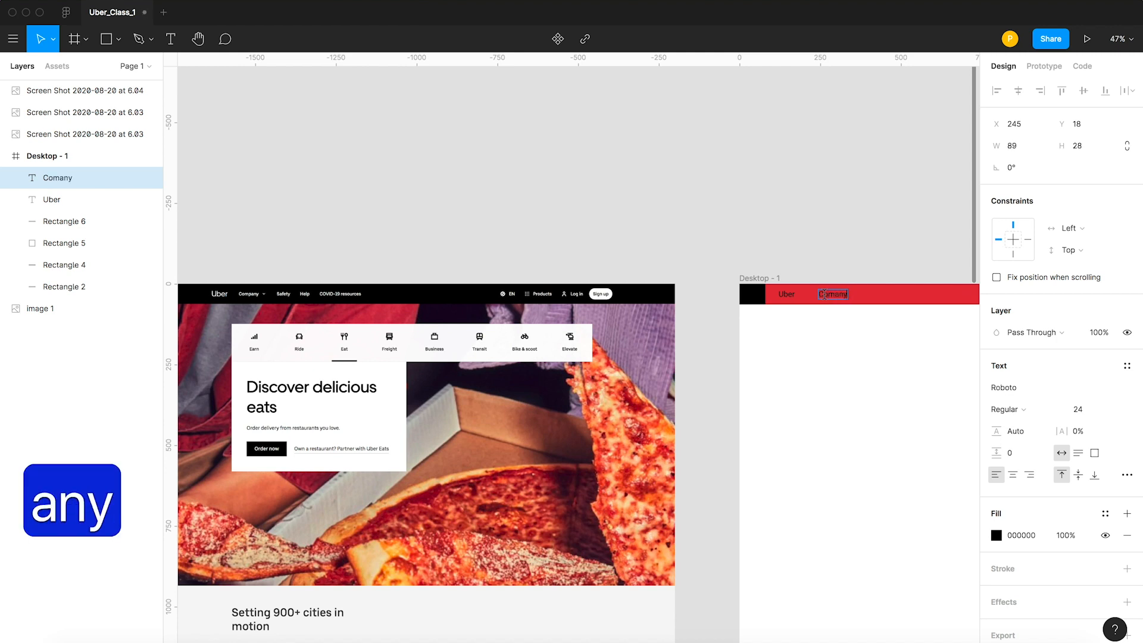
{"action": "key", "text": "BackSpace"}
{"action": "key", "text": "BackSpace"}
{"action": "key", "text": "BackSpace"}
{"action": "type", "text": "pany"}
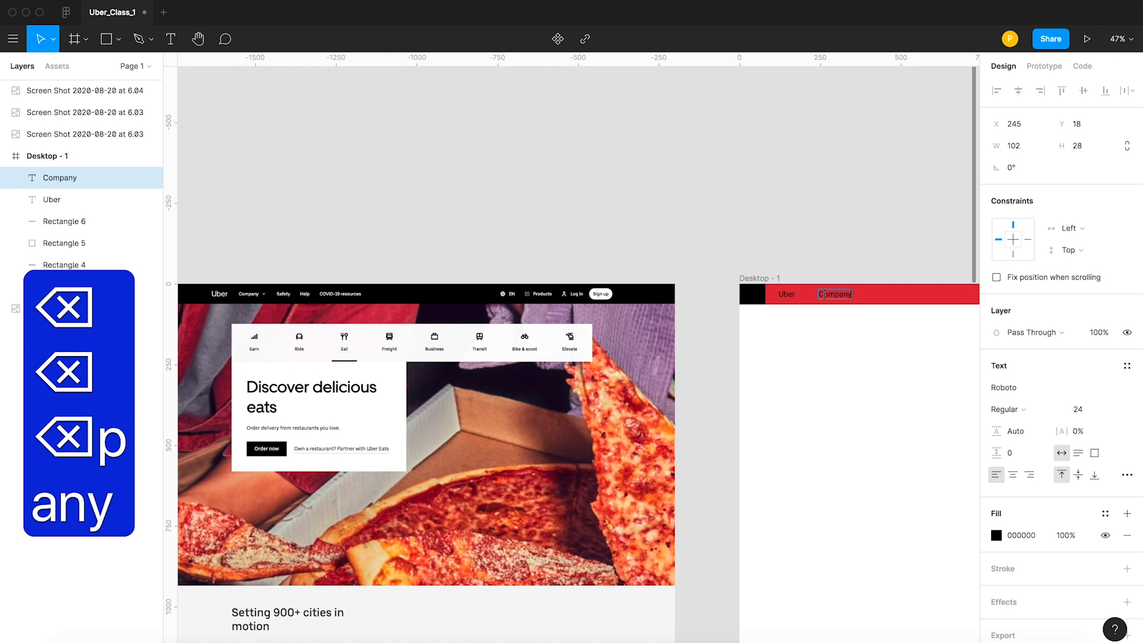
{"action": "key", "text": "Escape"}
{"action": "left_click", "coordinate": [850, 238]}
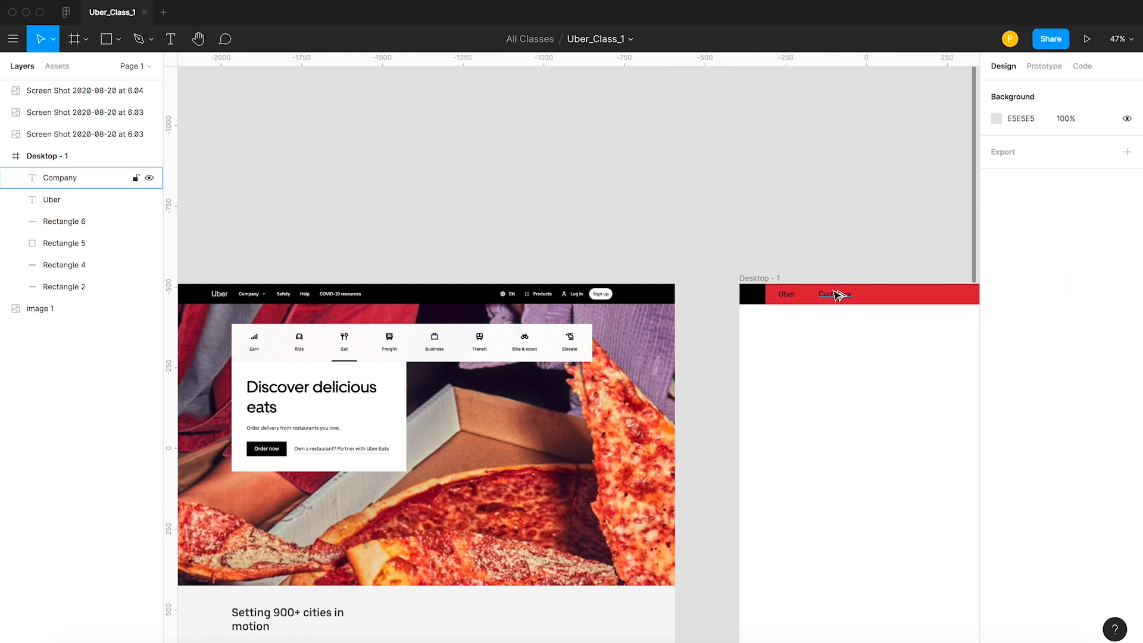
Duplicate the Company text along the header to about X 490 and change the copy to "Safety".
{"action": "left_click_drag", "start_coordinate": [886, 293], "coordinate": [913, 293]}
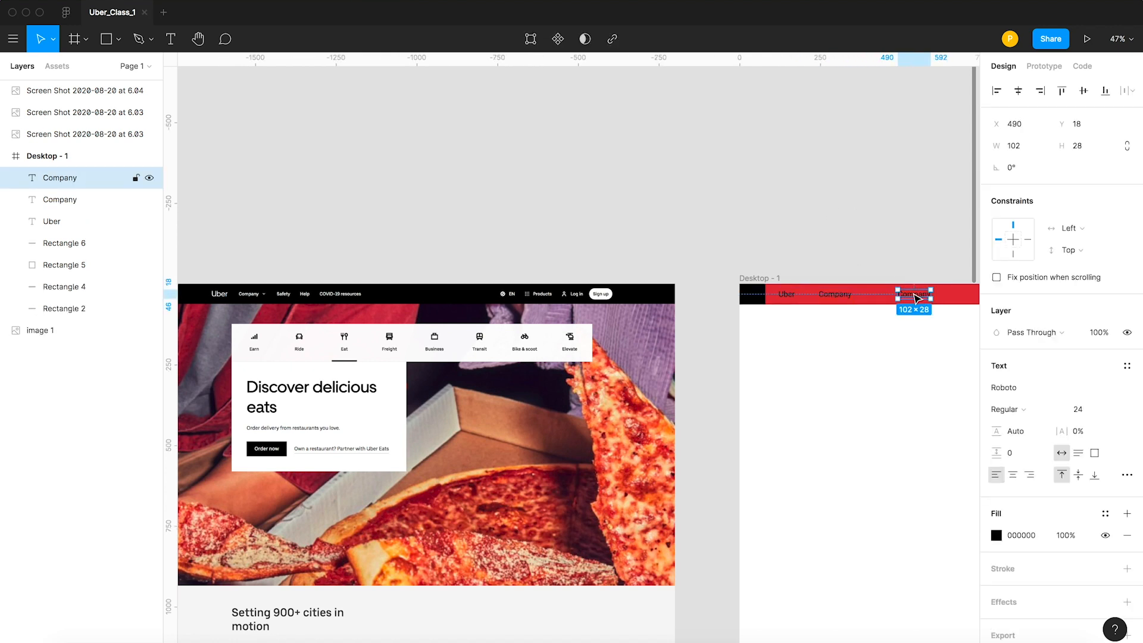
{"action": "double_click", "coordinate": [914, 295]}
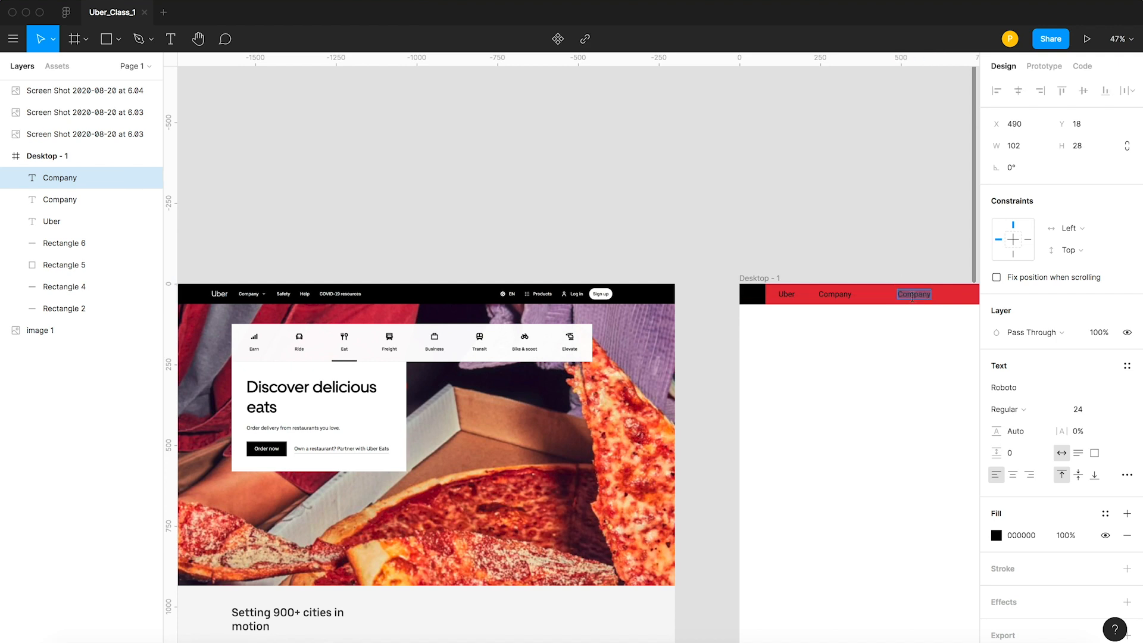
{"action": "type", "text": "Safety"}
{"action": "key", "text": "Escape"}
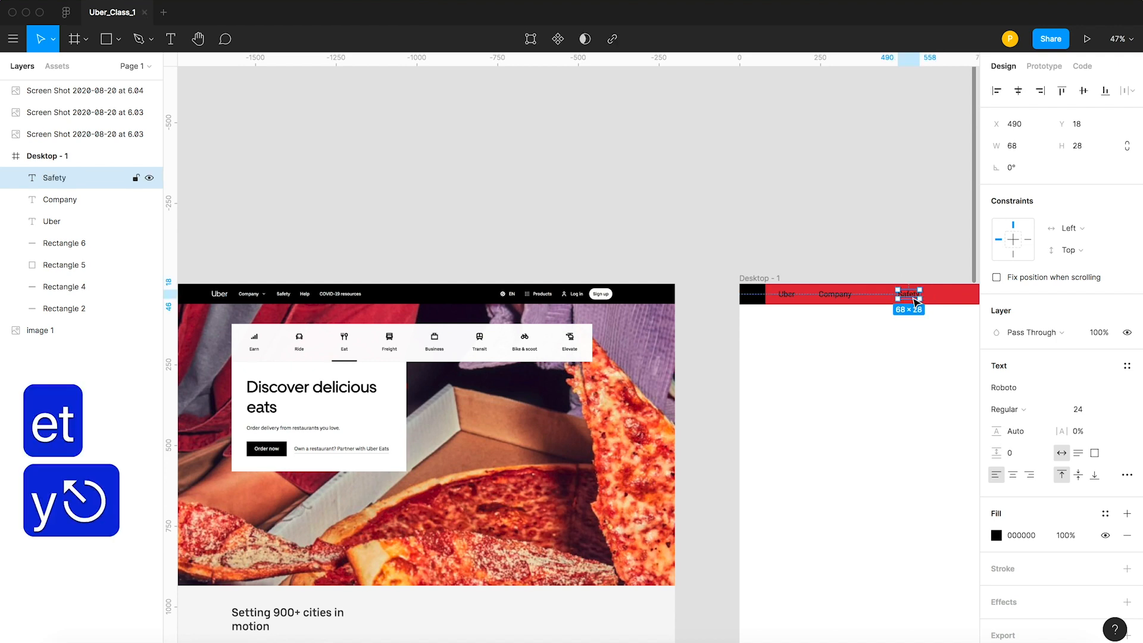
{"action": "left_click", "coordinate": [774, 188]}
Duplicate the Safety text along the header to about X 621 and change the copy to "Help".
{"action": "scroll", "coordinate": [595, 202], "scroll_direction": "right", "scroll_amount": 5}
{"action": "left_click_drag", "start_coordinate": [677, 310], "coordinate": [675, 307]}
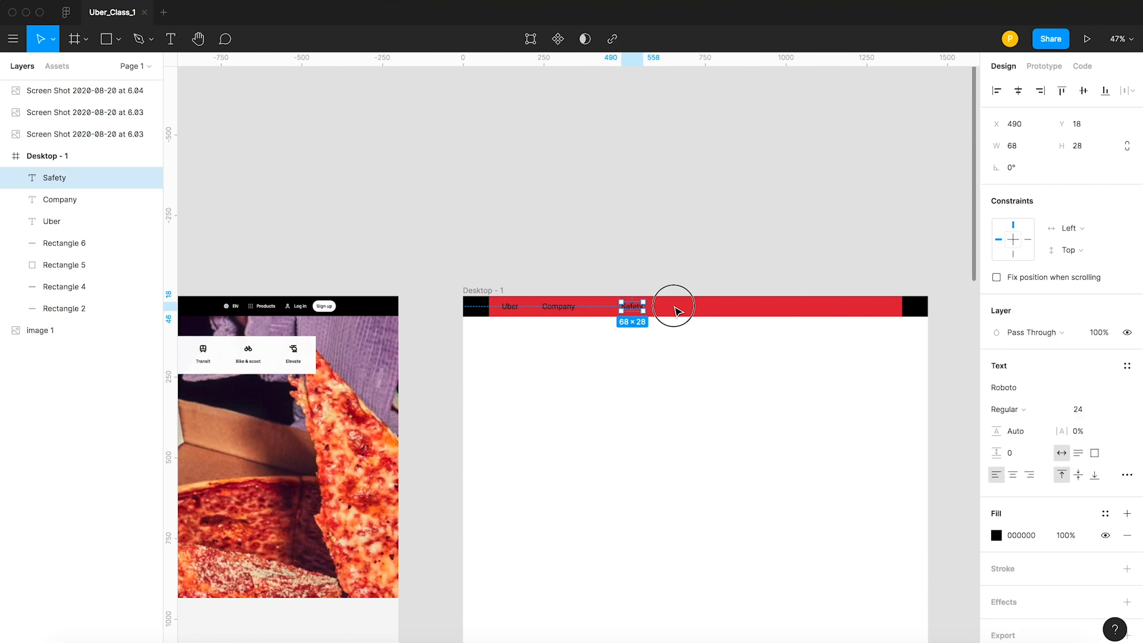
{"action": "double_click", "coordinate": [675, 306]}
{"action": "type", "text": "Help"}
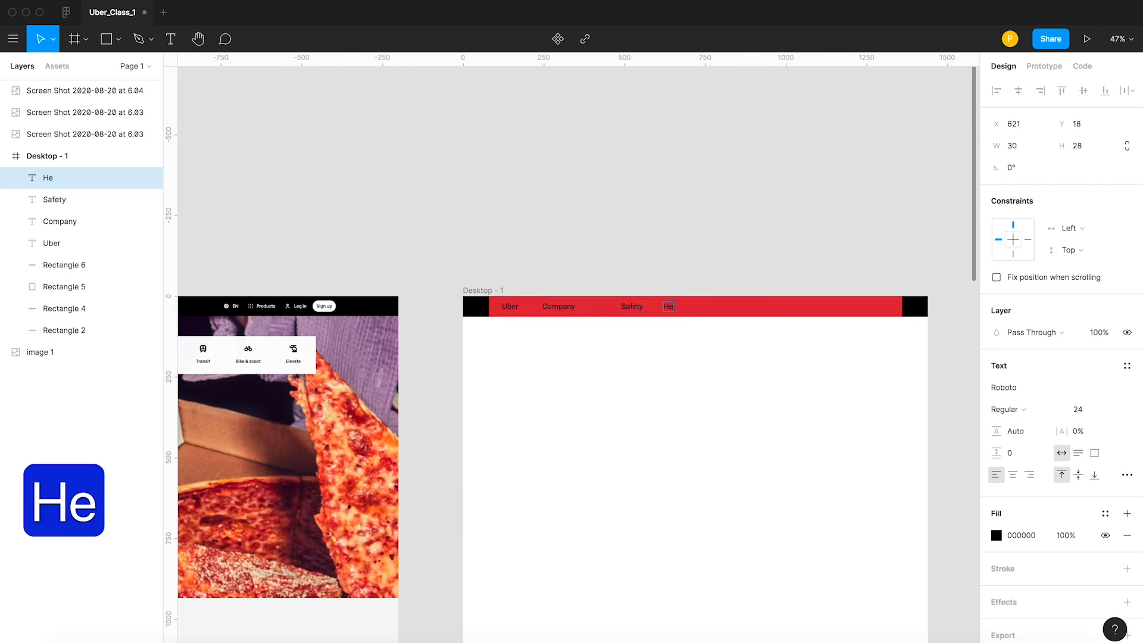
{"action": "key", "text": "Escape"}
{"action": "left_click", "coordinate": [503, 235]}
Duplicate the Help text toward the far end of the red header at about X 1024 and change the copy to "EN".
{"action": "left_click_drag", "start_coordinate": [413, 235], "coordinate": [799, 231]}
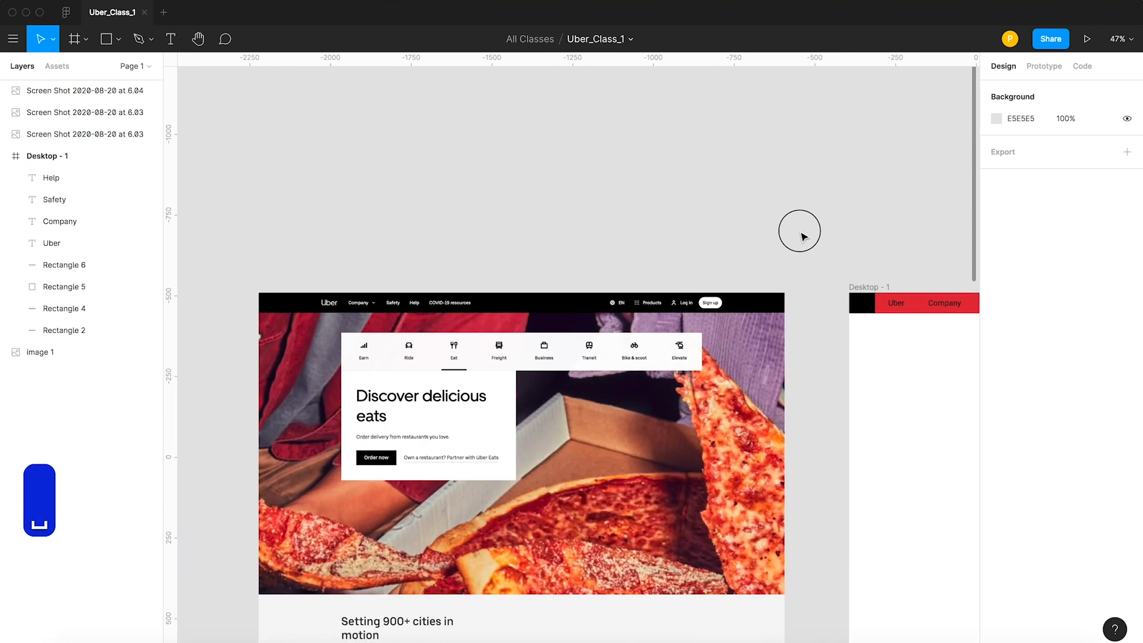
{"action": "scroll", "coordinate": [553, 204], "scroll_direction": "right", "scroll_amount": 5}
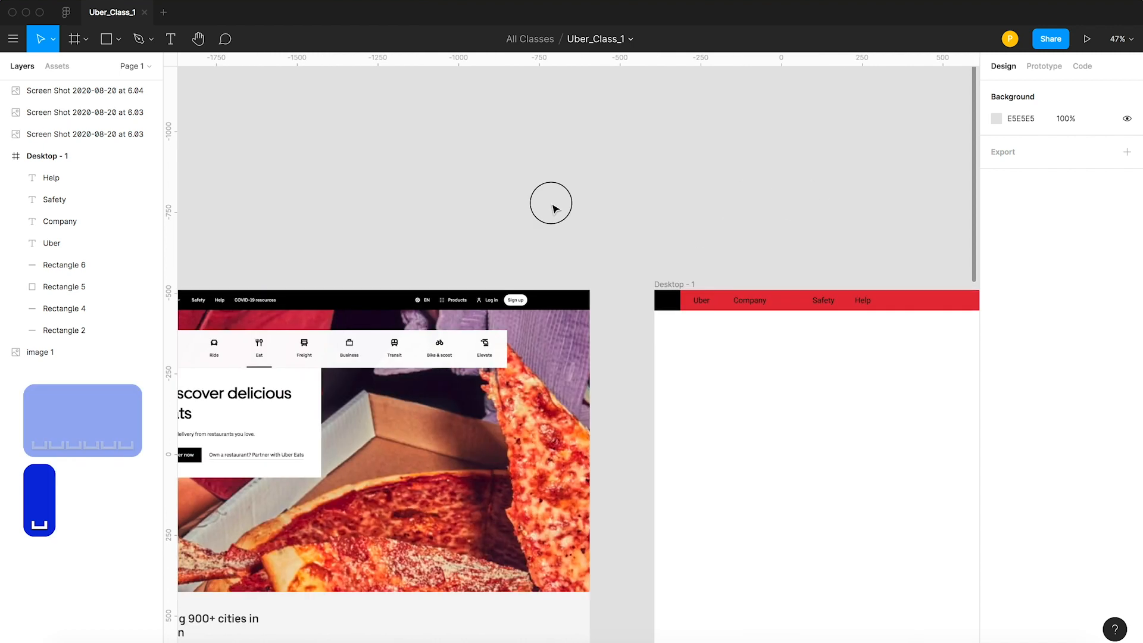
{"action": "left_click", "coordinate": [784, 304]}
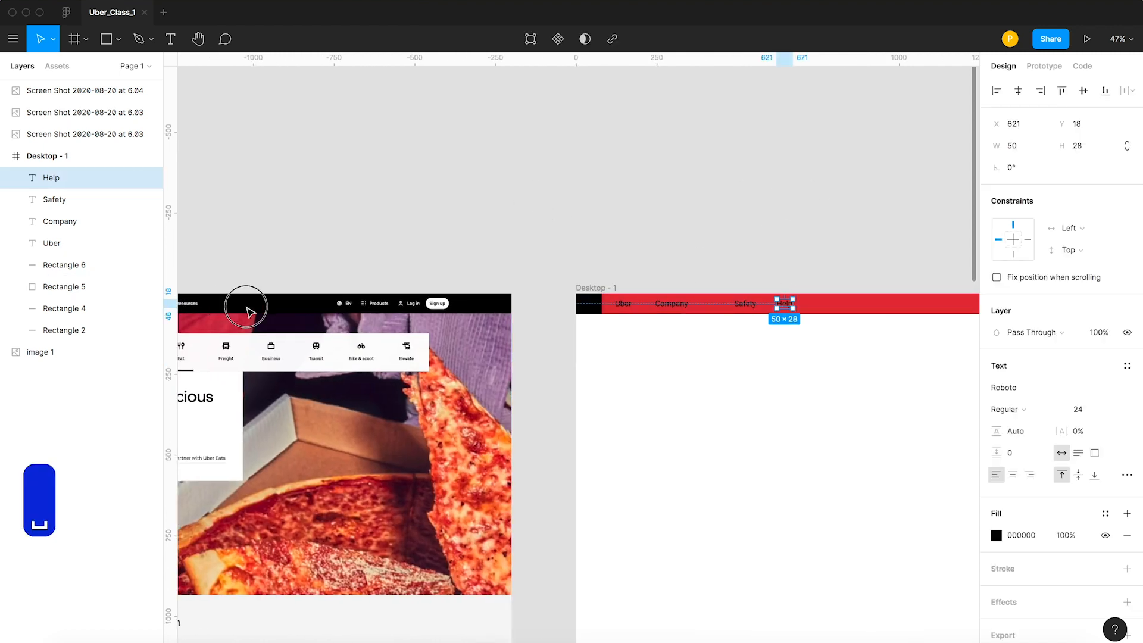
{"action": "left_click_drag", "start_coordinate": [248, 304], "coordinate": [399, 304]}
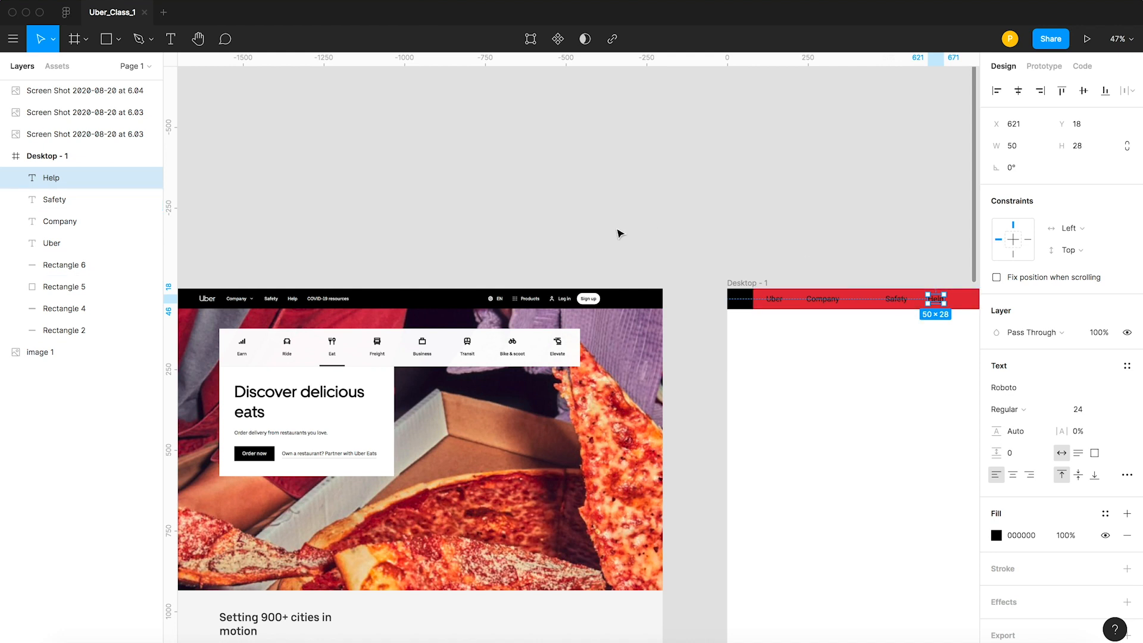
{"action": "left_click_drag", "start_coordinate": [755, 220], "coordinate": [436, 212]}
{"action": "left_click", "coordinate": [600, 212]}
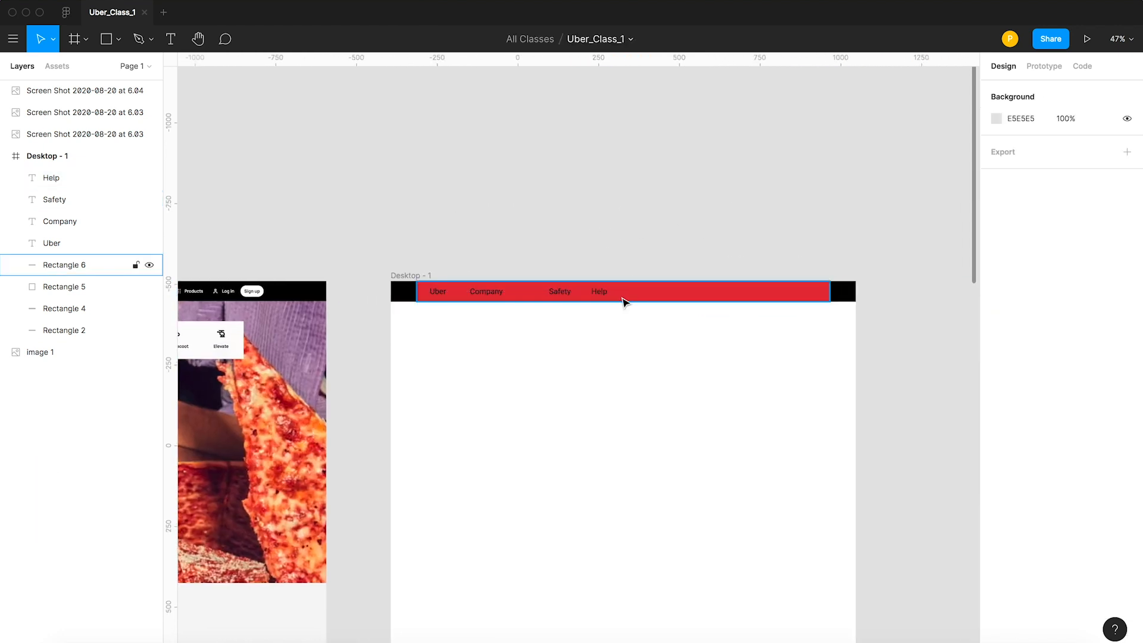
{"action": "scroll", "coordinate": [544, 215], "scroll_direction": "left", "scroll_amount": 3}
{"action": "left_click_drag", "start_coordinate": [688, 290], "coordinate": [808, 283]}
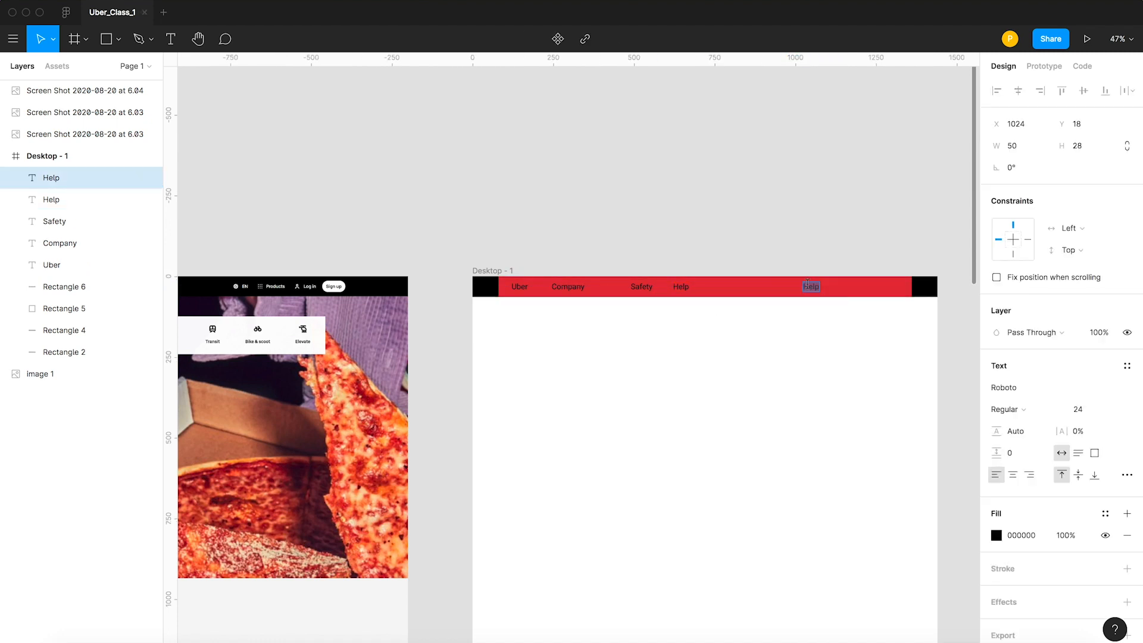
{"action": "type", "text": "eN"}
{"action": "key", "text": "Escape"}
Duplicate the EN text to about X 1198 in the header and change the copy to "Products".
{"action": "key", "text": "Escape"}
{"action": "left_click_drag", "start_coordinate": [808, 285], "coordinate": [864, 286]}
{"action": "key", "text": "Escape"}
{"action": "left_click", "coordinate": [865, 288]}
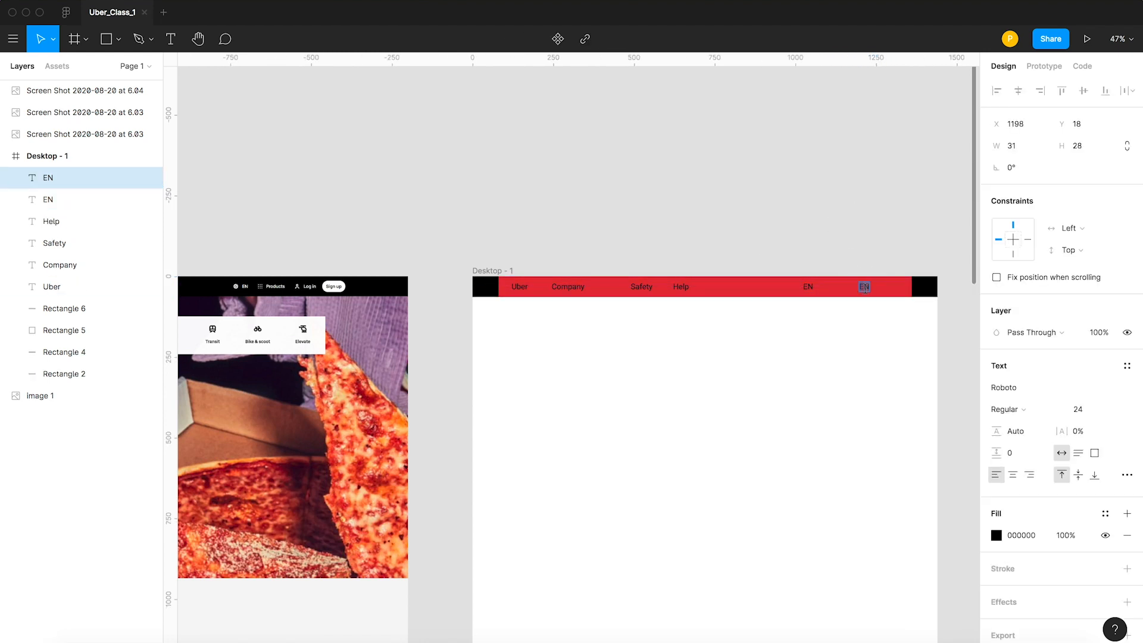
{"action": "type", "text": "Projec"}
{"action": "key", "text": "BackSpace"}
{"action": "key", "text": "BackSpace"}
{"action": "key", "text": "BackSpace"}
{"action": "type", "text": "ducts"}
{"action": "key", "text": "Escape"}
{"action": "left_click", "coordinate": [844, 232]}
Shift EN and Products closer to Help and add a copy of Products at about X 1134 reading "Log in".
{"action": "scroll", "coordinate": [536, 268], "scroll_direction": "right", "scroll_amount": 2}
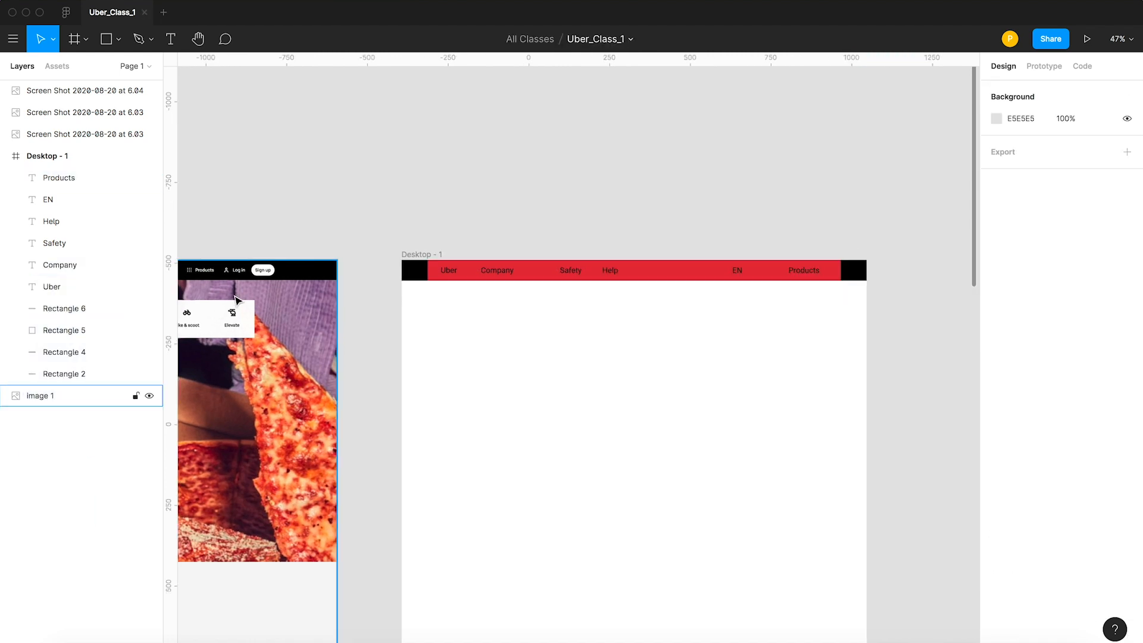
{"action": "left_click", "coordinate": [737, 271]}
{"action": "left_click", "coordinate": [819, 273], "text": "shift"}
{"action": "mouse_move", "coordinate": [807, 272]}
{"action": "left_mouse_down"}
{"action": "mouse_move", "coordinate": [735, 272]}
{"action": "mouse_move", "coordinate": [788, 275]}
{"action": "left_mouse_up"}
{"action": "left_click", "coordinate": [721, 236]}
{"action": "double_click", "coordinate": [783, 271]}
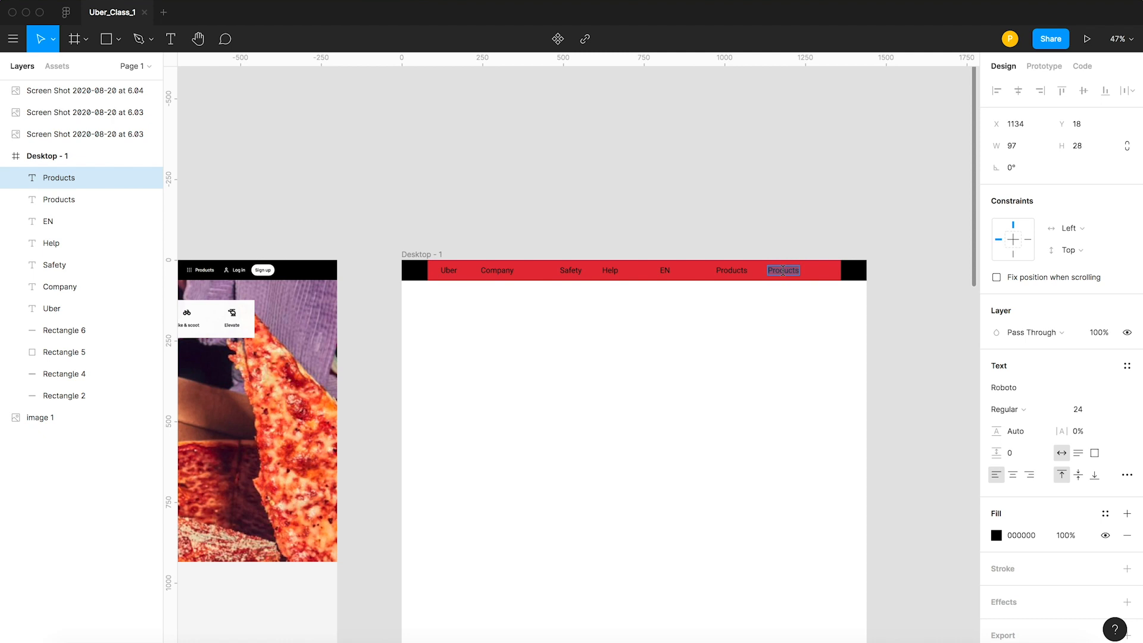
{"action": "type", "text": "Log in"}
{"action": "key", "text": "Escape"}
{"action": "left_click", "coordinate": [770, 219]}
Duplicate the Log in text to about X 1263 at the end of the header and change the copy to "Sign up".
{"action": "left_click_drag", "start_coordinate": [778, 272], "coordinate": [821, 275]}
{"action": "double_click", "coordinate": [820, 272]}
{"action": "key", "text": "super+a"}
{"action": "type", "text": "Sign up"}
{"action": "key", "text": "Escape"}
Examine the icons beside EN, Products and Log in in the reference image's header.
{"action": "key", "text": "space"}
{"action": "left_click_drag", "start_coordinate": [543, 172], "coordinate": [698, 166]}
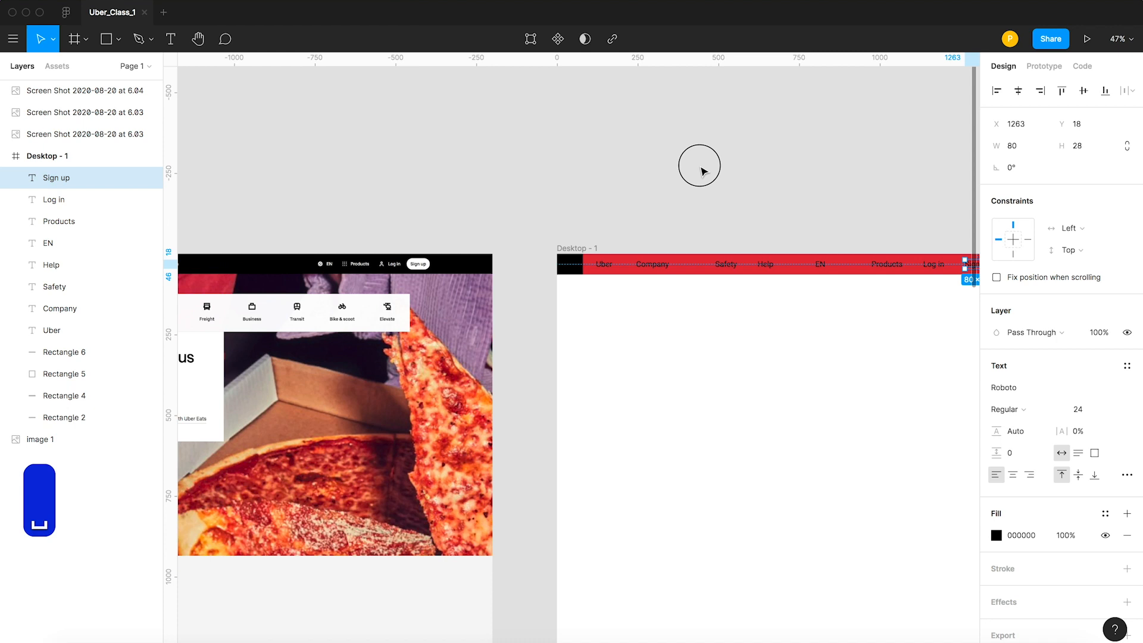
{"action": "key", "text": "space"}
{"action": "left_click_drag", "start_coordinate": [489, 181], "coordinate": [632, 172]}
{"action": "key", "text": "z"}
{"action": "left_click_drag", "start_coordinate": [359, 231], "coordinate": [487, 294]}
{"action": "key", "text": "v"}
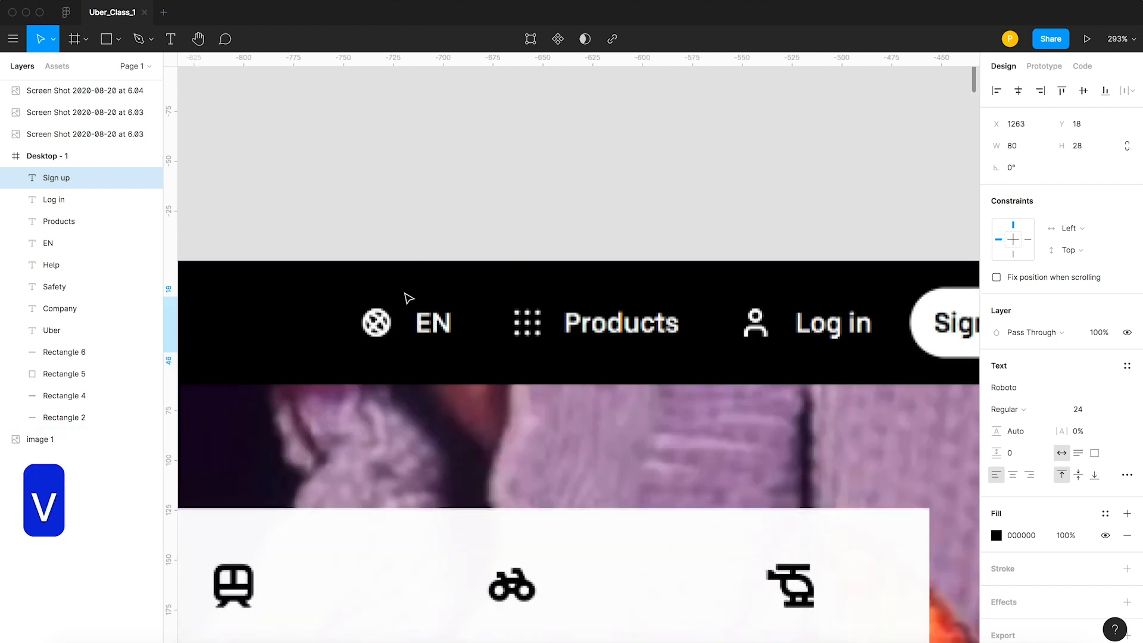
{"action": "scroll", "coordinate": [398, 310], "scroll_direction": "down", "scroll_amount": 5}
{"action": "scroll", "coordinate": [398, 325], "scroll_direction": "up", "scroll_amount": 8}
{"action": "scroll", "coordinate": [399, 327], "scroll_direction": "down", "scroll_amount": 4}
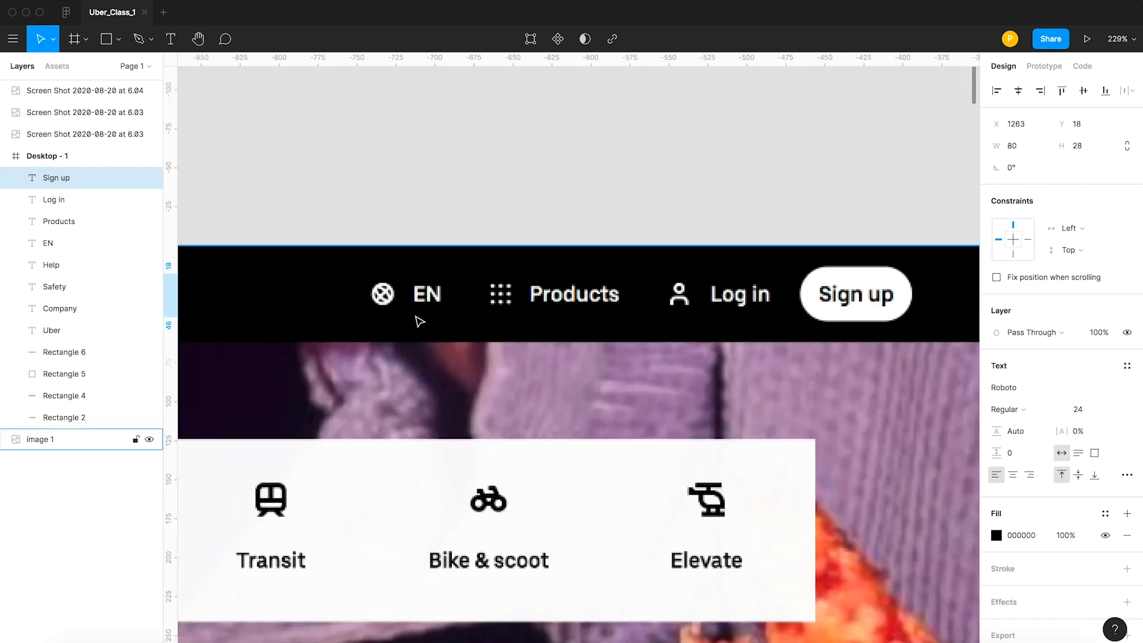
Draw a circle about 27 × 27 above the reference header's EN icon, with no fill and a black stroke of 1.
{"action": "left_click", "coordinate": [210, 120]}
{"action": "left_click", "coordinate": [119, 38]}
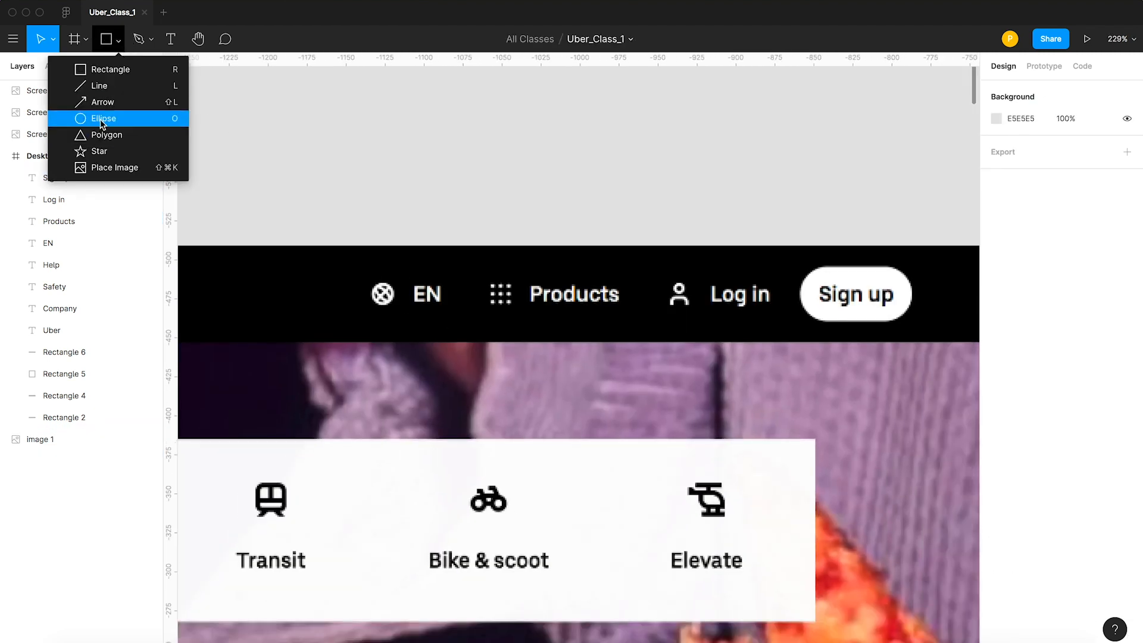
{"action": "left_click", "coordinate": [101, 118]}
{"action": "left_click_drag", "start_coordinate": [352, 153], "coordinate": [390, 195]}
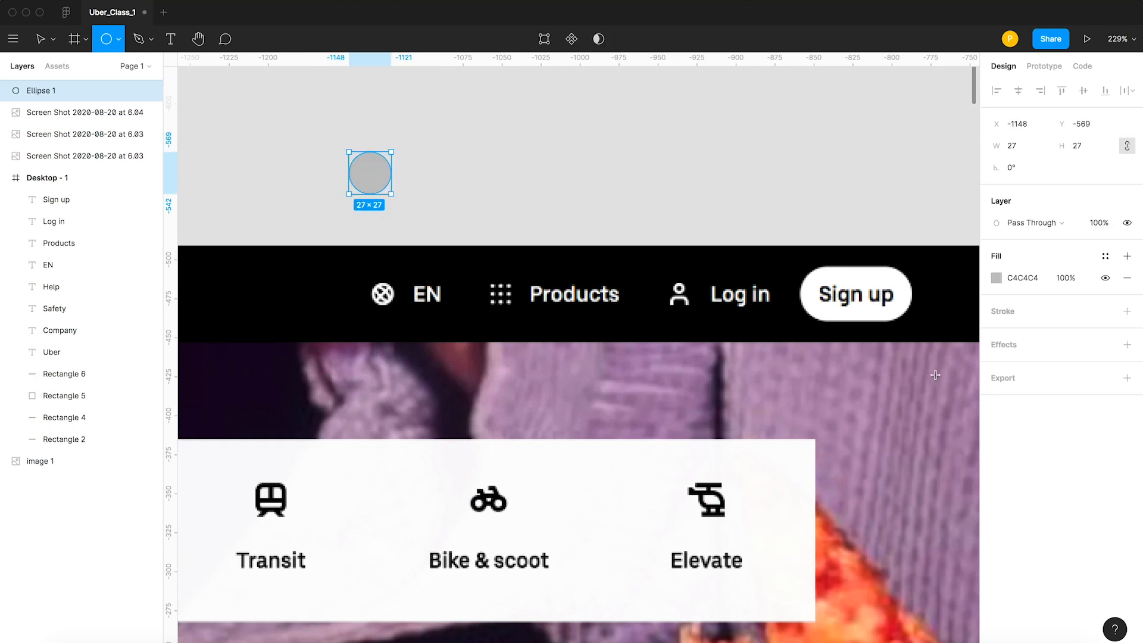
{"action": "key", "text": "v"}
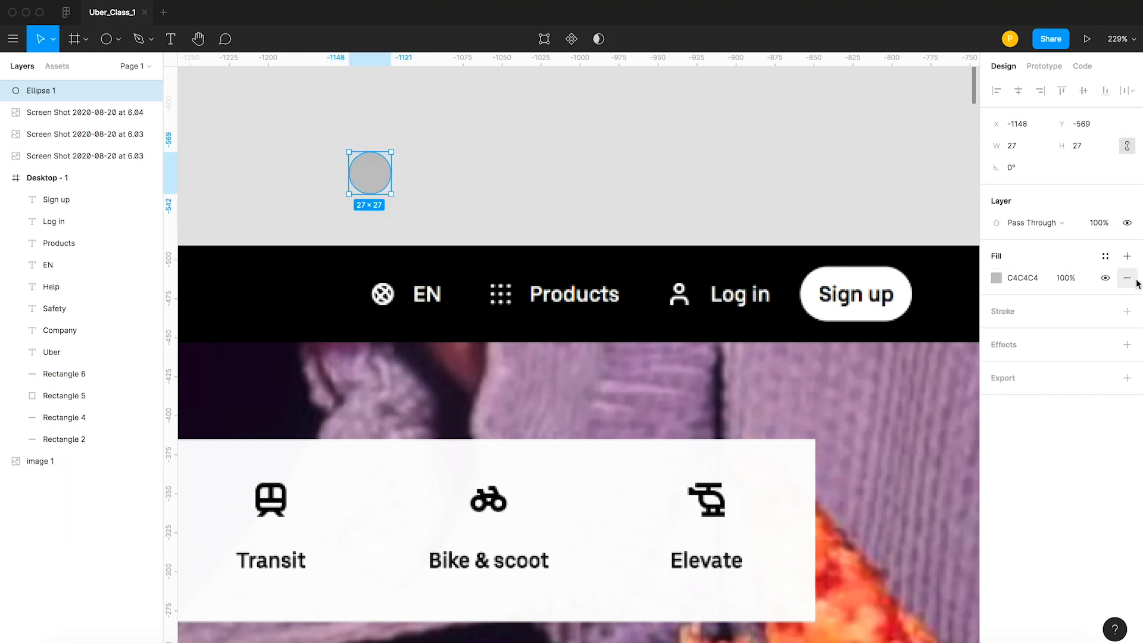
{"action": "left_click", "coordinate": [1126, 277]}
{"action": "left_click", "coordinate": [1008, 290]}
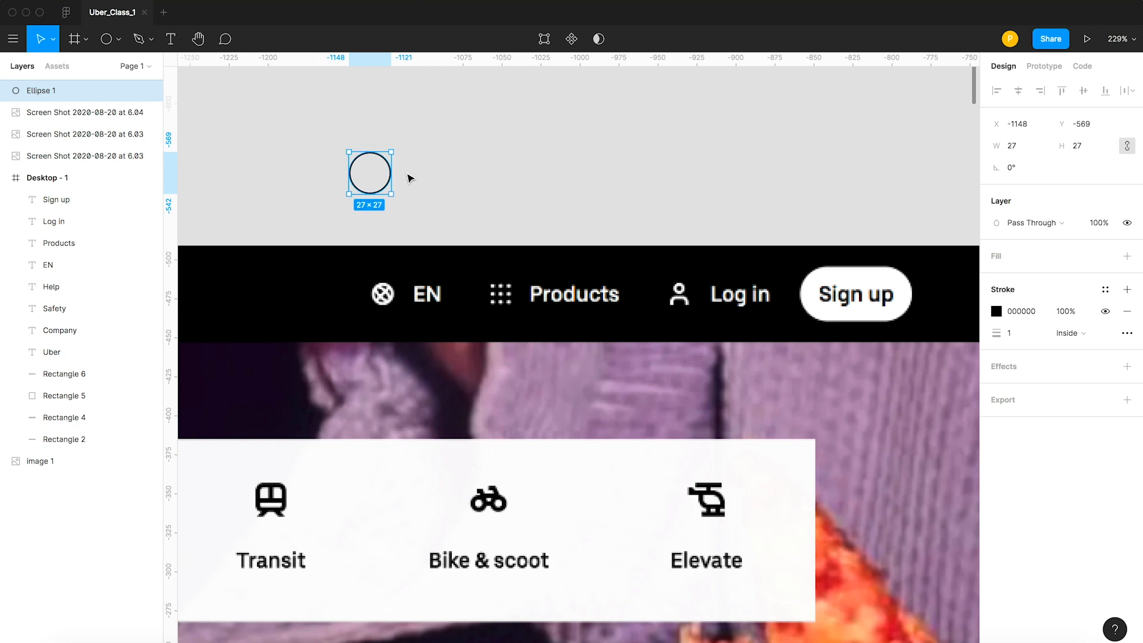
Duplicate the outlined circle in place and narrow the copy into a centered ellipse about 13 wide.
{"action": "key", "text": "super+d"}
{"action": "left_click_drag", "start_coordinate": [392, 178], "coordinate": [381, 179]}
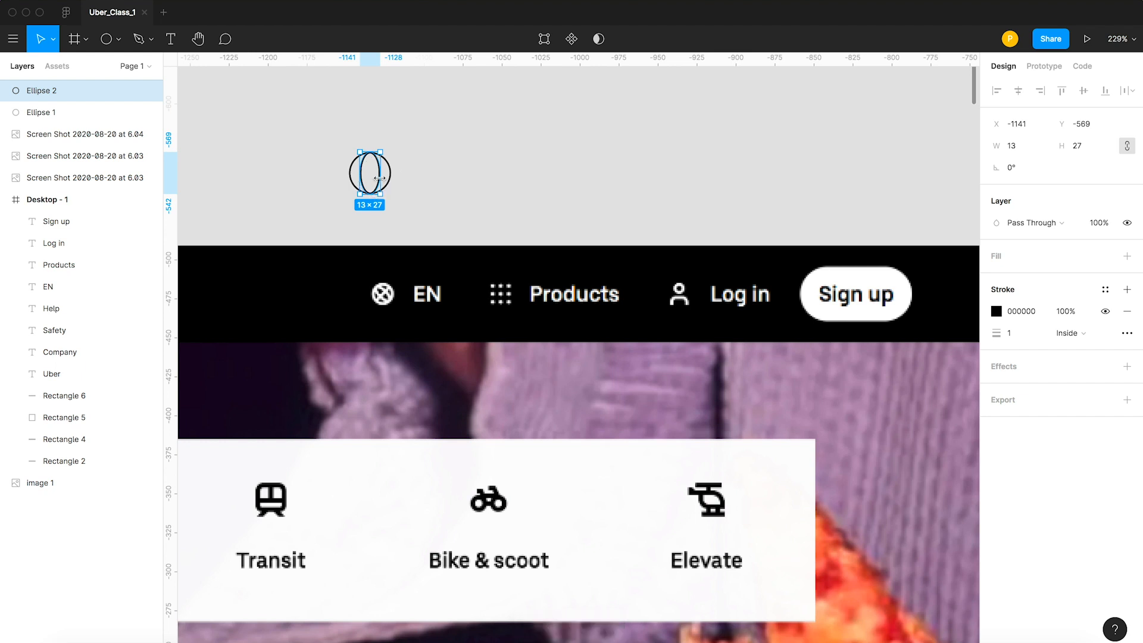
{"action": "key", "text": "z"}
{"action": "key", "text": "z"}
Draw a straight horizontal line with the Pen tool across the middle of the outlined circle, from edge to edge.
{"action": "left_click_drag", "start_coordinate": [303, 117], "coordinate": [462, 237]}
{"action": "key", "text": "p"}
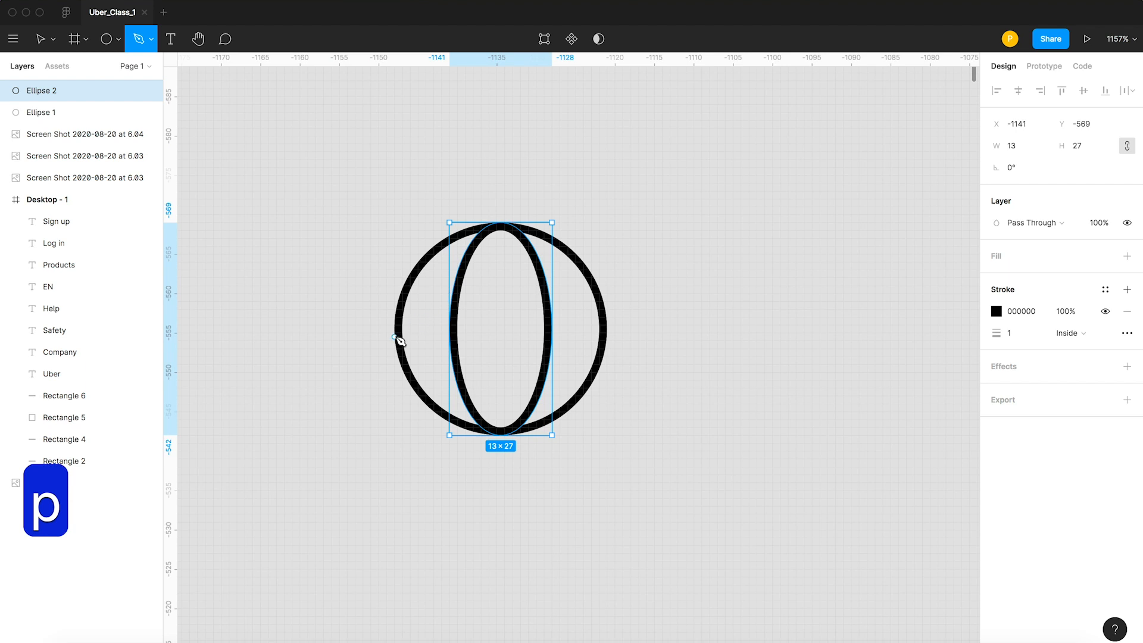
{"action": "left_click_drag", "start_coordinate": [399, 328], "coordinate": [430, 328]}
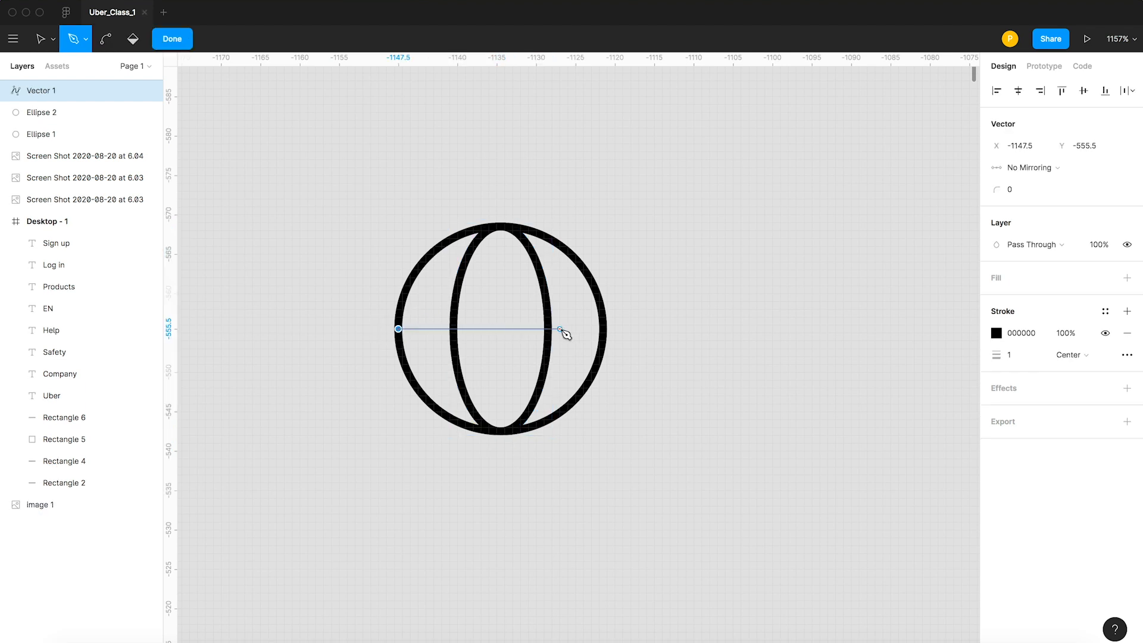
{"action": "left_click", "coordinate": [604, 329]}
{"action": "key", "text": "v"}
Group the circle, ellipse and horizontal line into a globe icon and scale it down to 17 × 17.
{"action": "scroll", "coordinate": [517, 221], "scroll_direction": "down", "scroll_amount": 10}
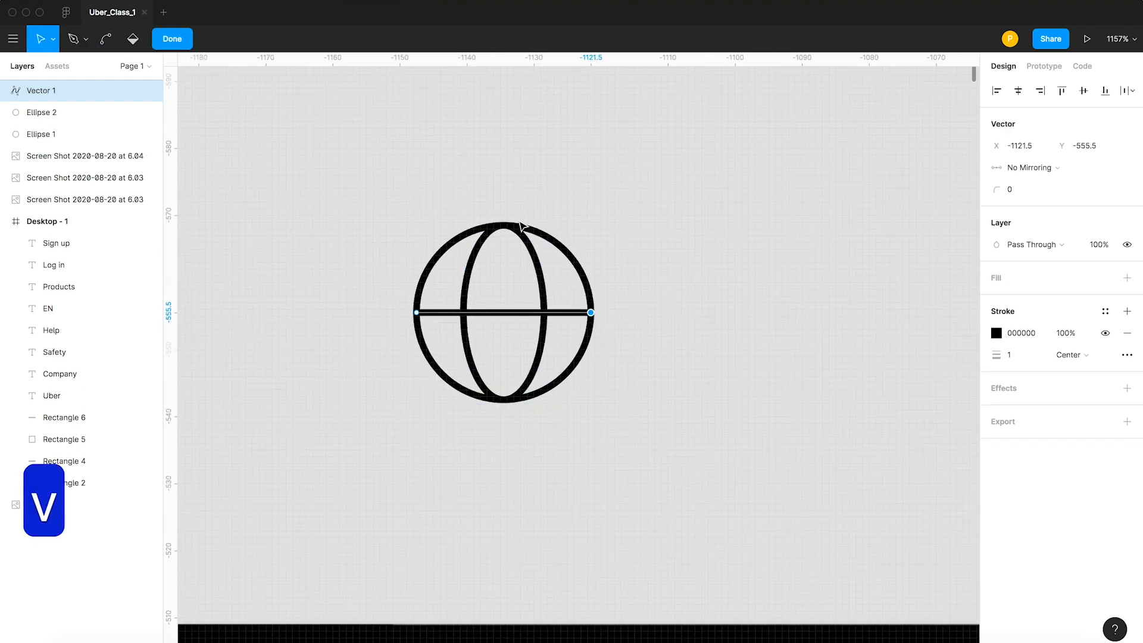
{"action": "left_click_drag", "start_coordinate": [440, 183], "coordinate": [518, 251]}
{"action": "key", "text": "v"}
{"action": "double_click", "coordinate": [505, 191]}
{"action": "left_click", "coordinate": [478, 203]}
{"action": "key", "text": "super+g"}
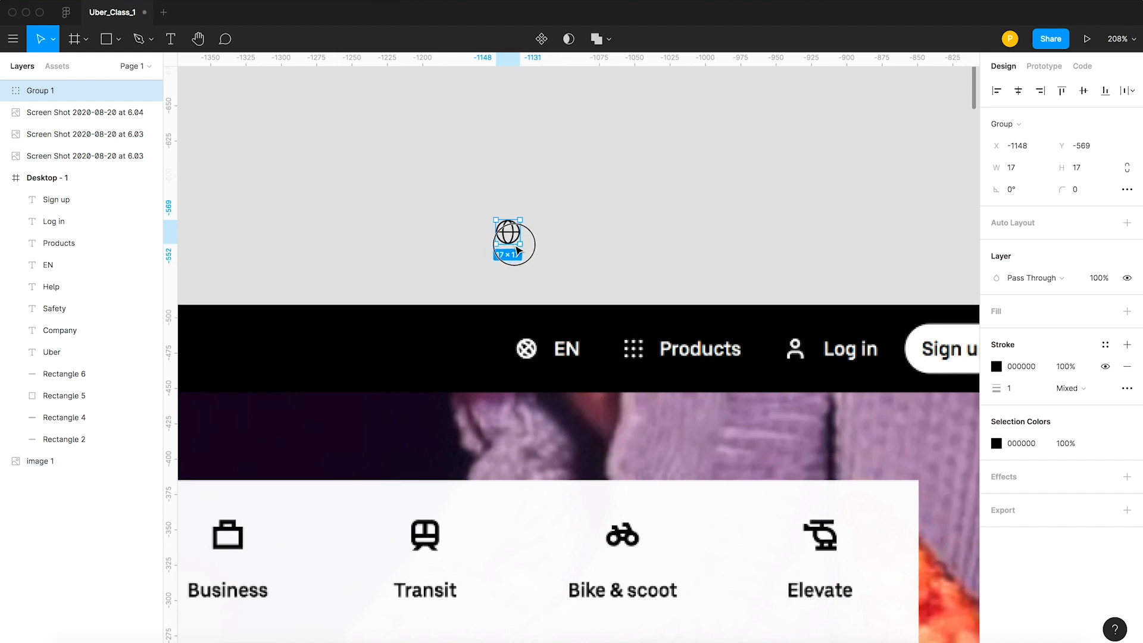
{"action": "left_click", "coordinate": [619, 240]}
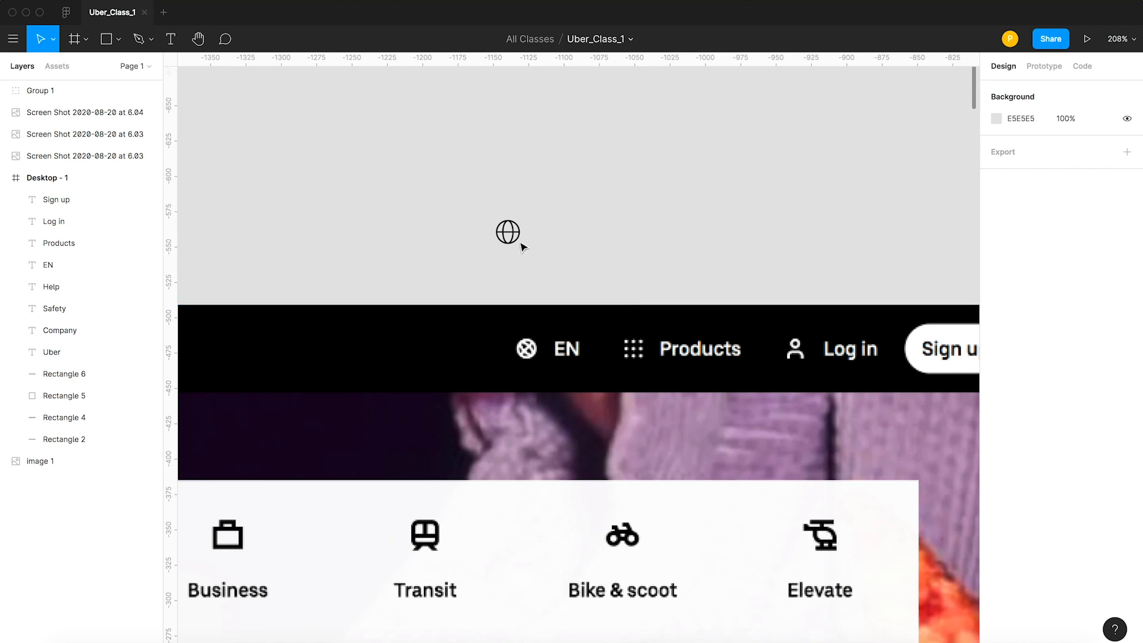
Draw a 2 × 2 square over the first dot of the reference's Products icon and duplicate it twice across the top row.
{"action": "scroll", "coordinate": [646, 321], "scroll_direction": "right", "scroll_amount": 3}
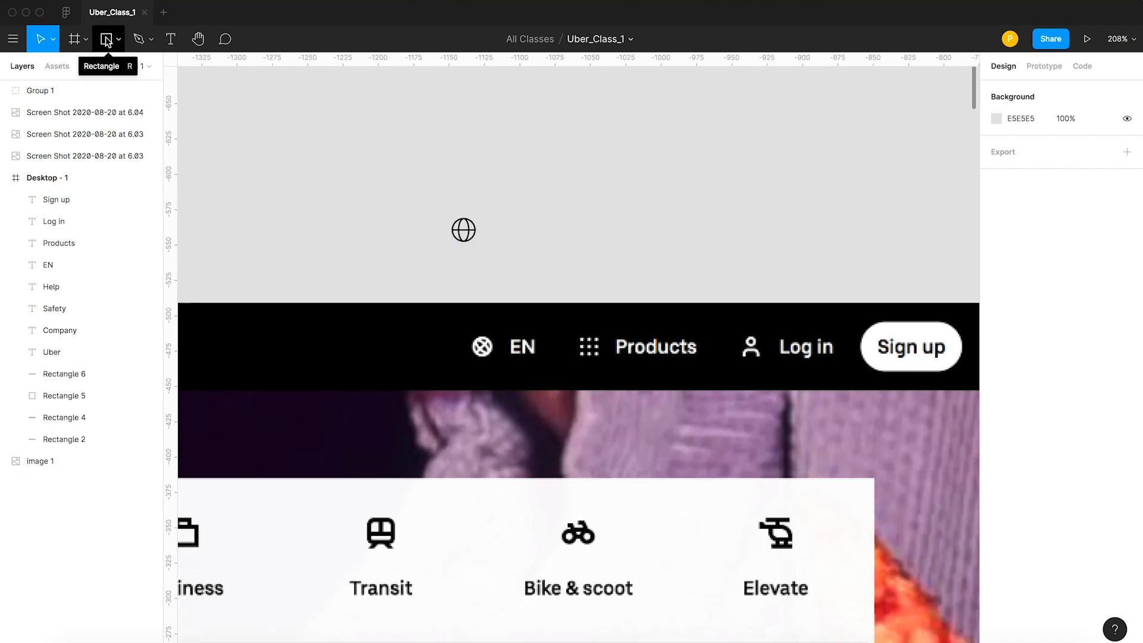
{"action": "key", "text": "z"}
{"action": "left_click_drag", "start_coordinate": [566, 319], "coordinate": [654, 393]}
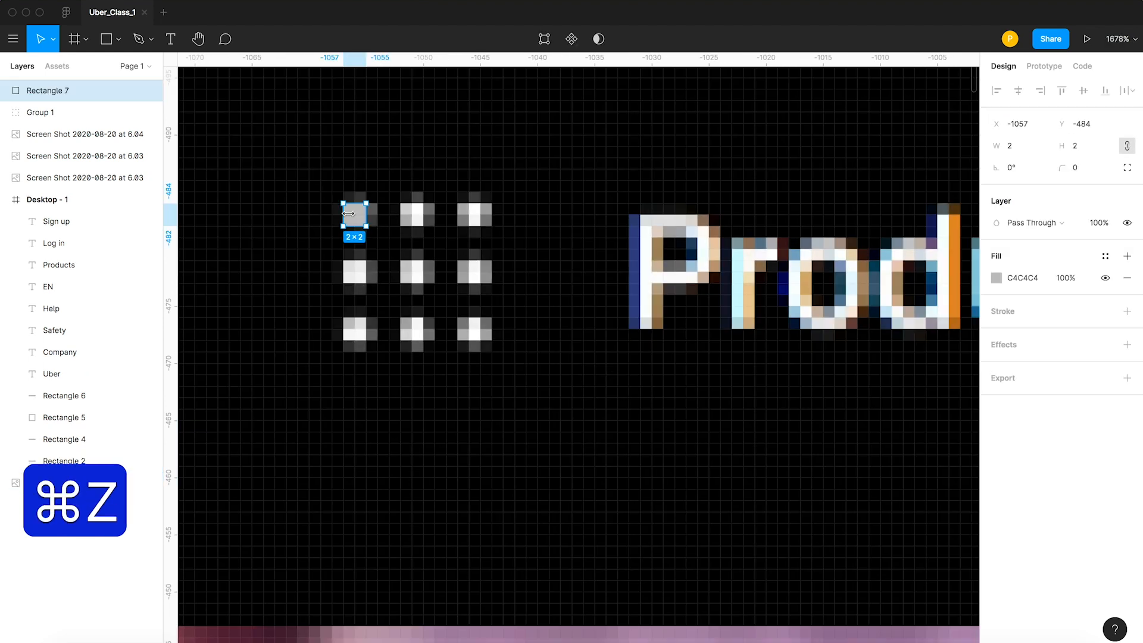
{"action": "left_click_drag", "start_coordinate": [354, 221], "coordinate": [421, 223]}
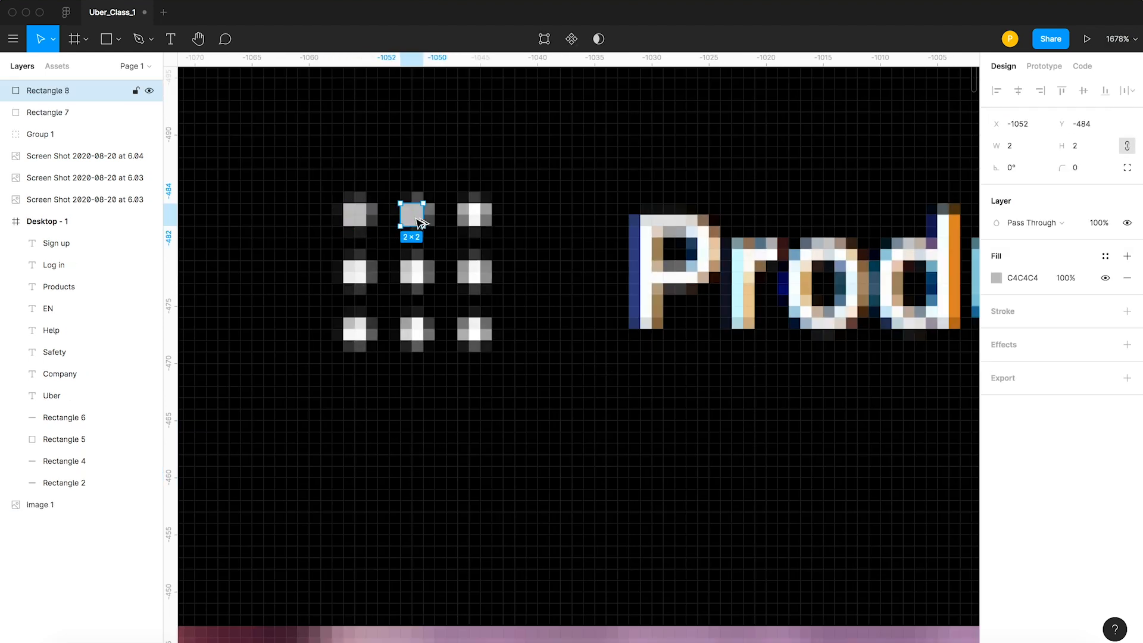
{"action": "key", "text": "super+d"}
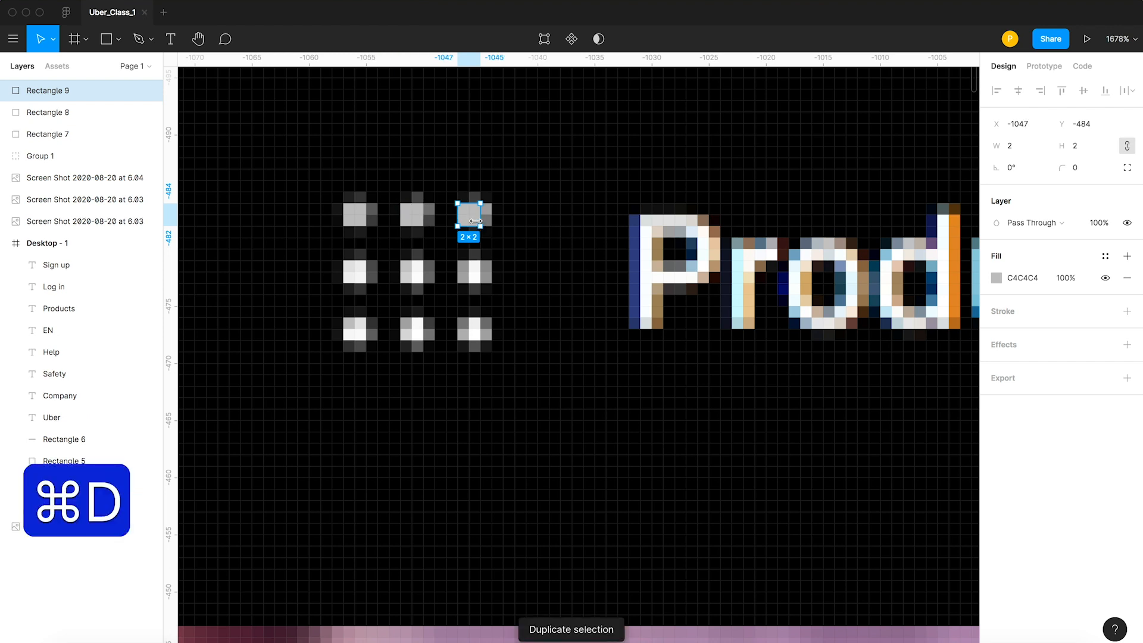
Duplicate the row of three squares onto the middle and bottom rows of the Products dot icon.
{"action": "left_click", "coordinate": [415, 218], "text": "shift"}
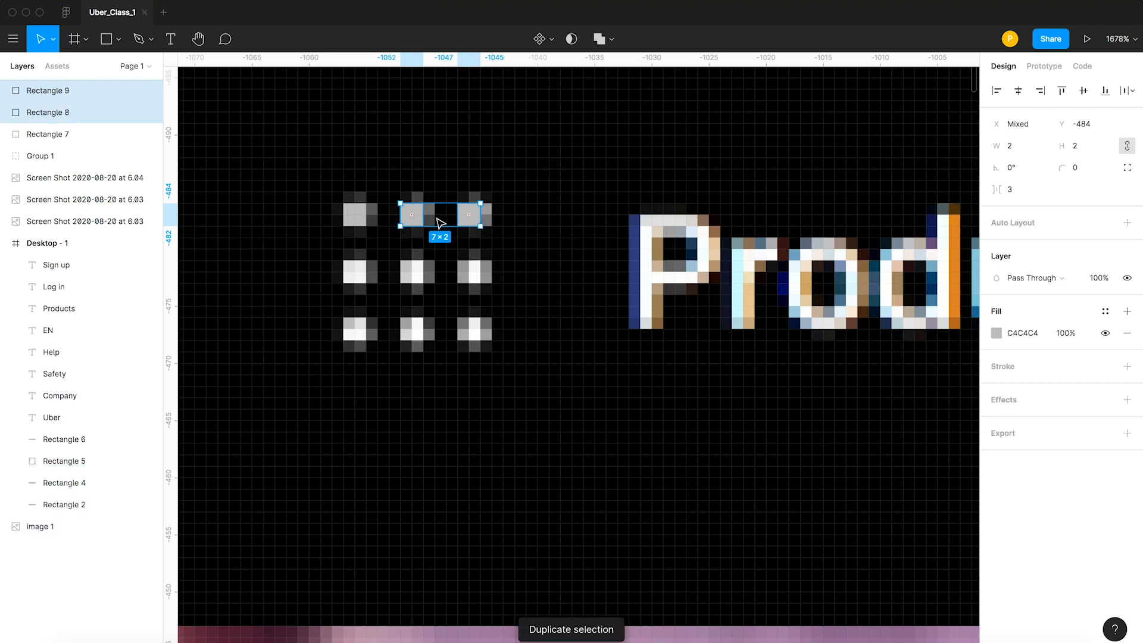
{"action": "left_click", "coordinate": [353, 215], "text": "shift"}
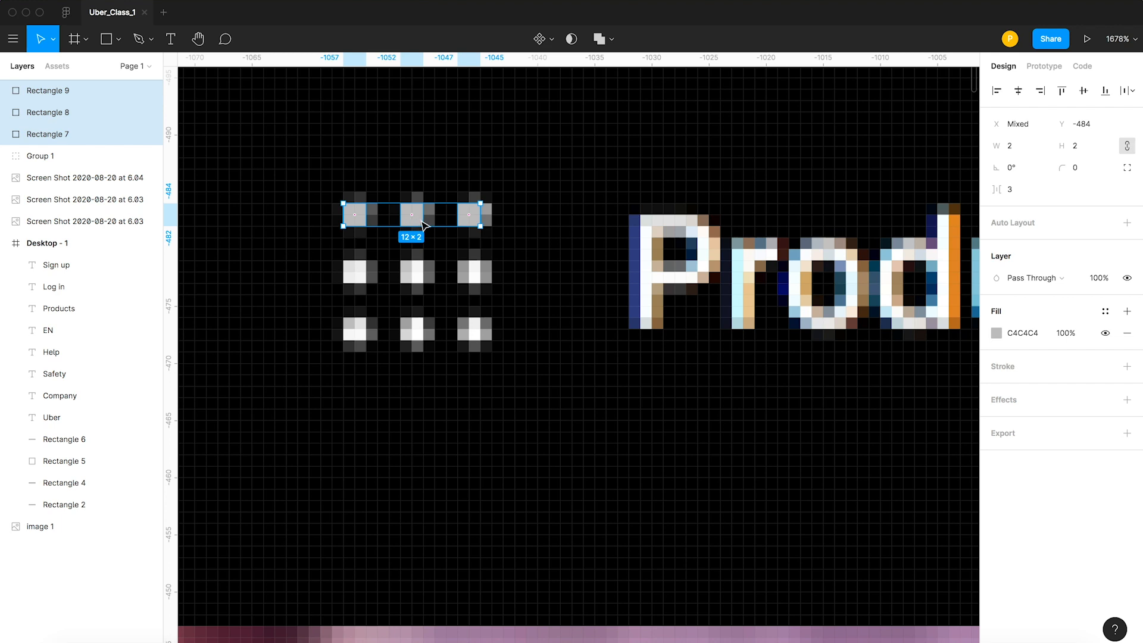
{"action": "left_click_drag", "start_coordinate": [416, 240], "coordinate": [417, 270], "text": "alt"}
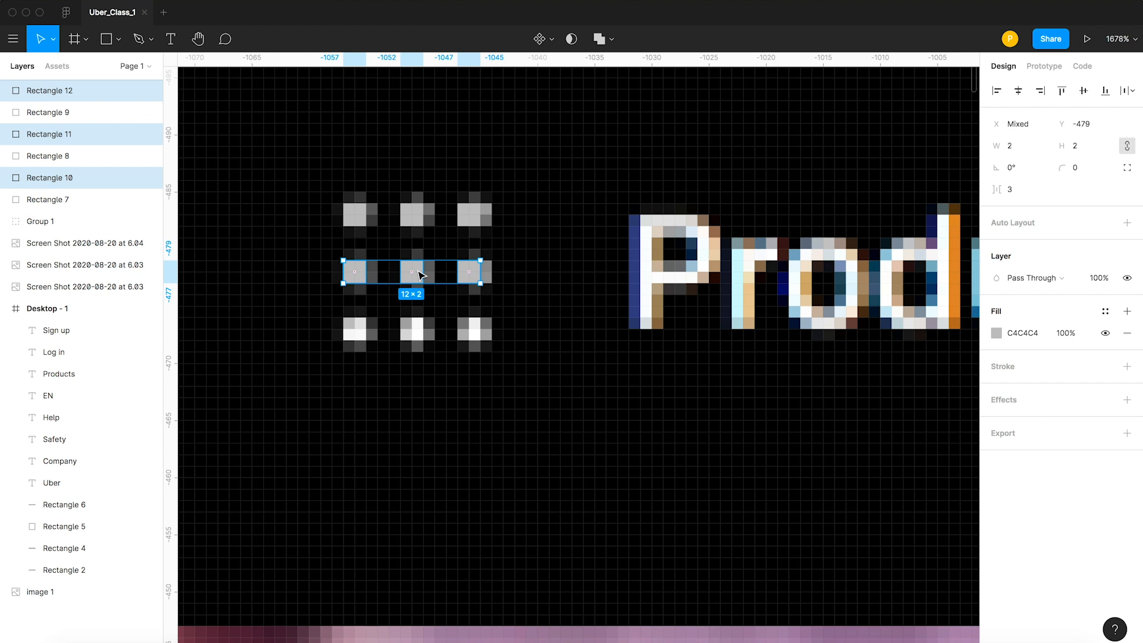
{"action": "key", "text": "super+d"}
Group the nine small squares into one dot-grid icon.
{"action": "scroll", "coordinate": [508, 270], "scroll_direction": "down", "scroll_amount": 5}
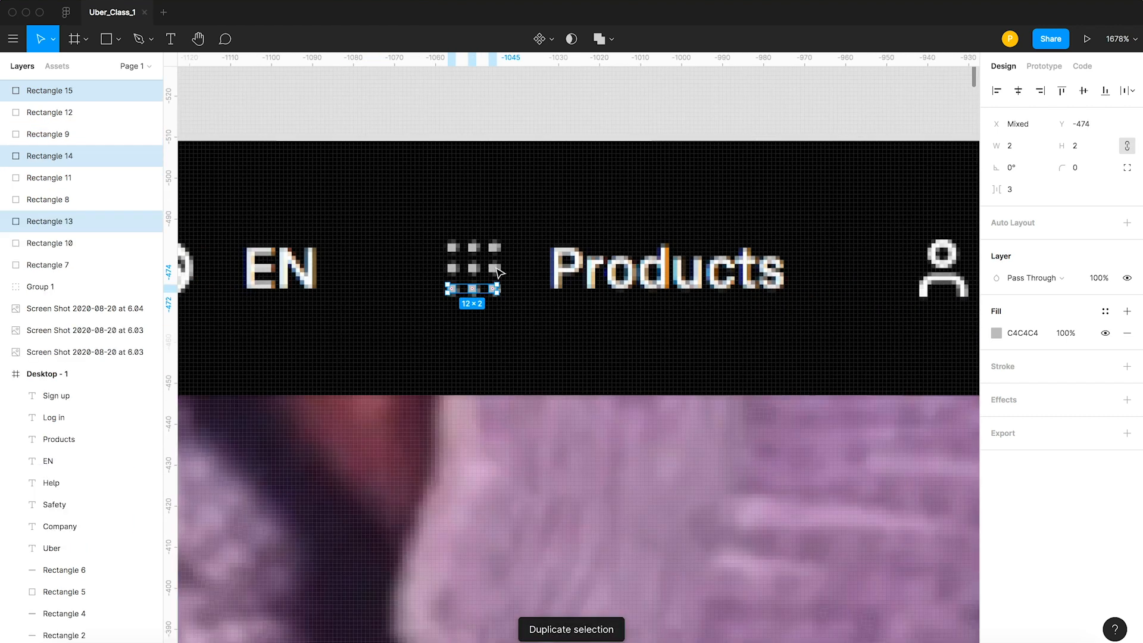
{"action": "left_click_drag", "start_coordinate": [516, 180], "coordinate": [484, 176]}
{"action": "key", "text": "super+g"}
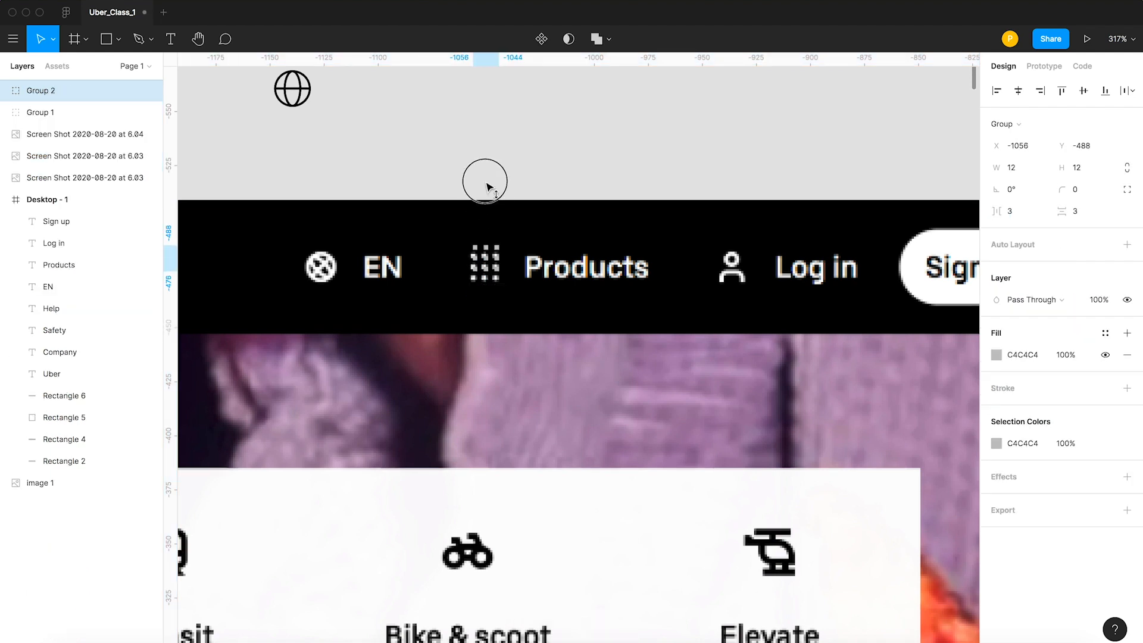
Undo the move of the dot-grid group above the reference header.
{"action": "left_click", "coordinate": [582, 156]}
{"action": "key", "text": "super+z"}
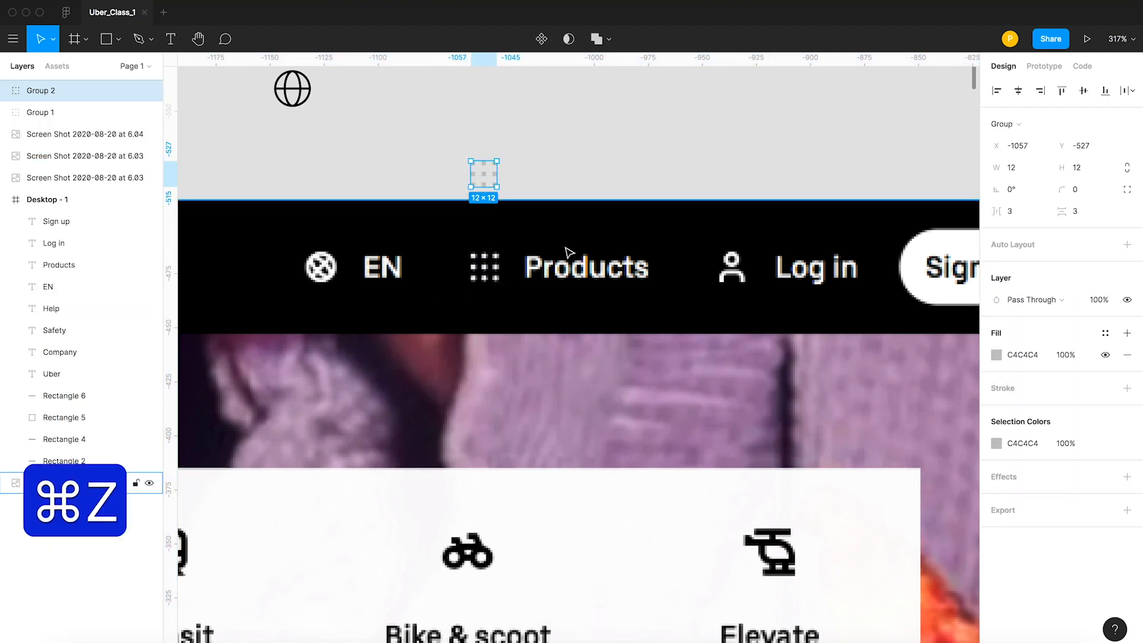
{"action": "key", "text": "super+z"}
{"action": "key", "text": "super+z"}
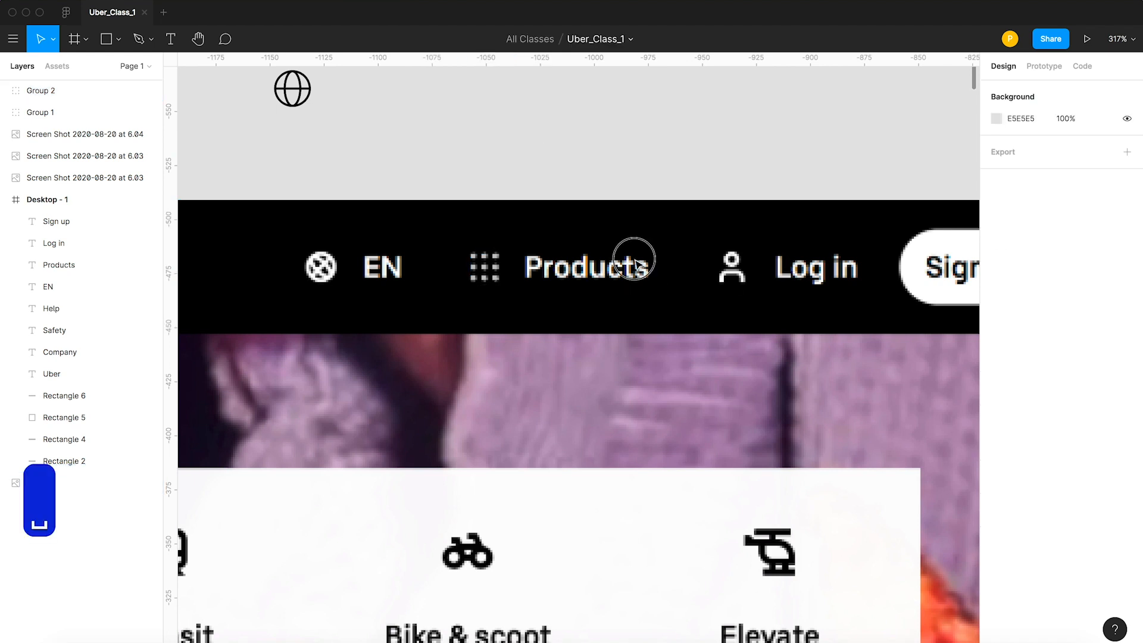
Draw a 6 × 6 circle over the head of the reference's Log in icon, with no fill and a black stroke of 1.
{"action": "scroll", "coordinate": [633, 258], "scroll_direction": "right", "scroll_amount": 5}
{"action": "key", "text": "z"}
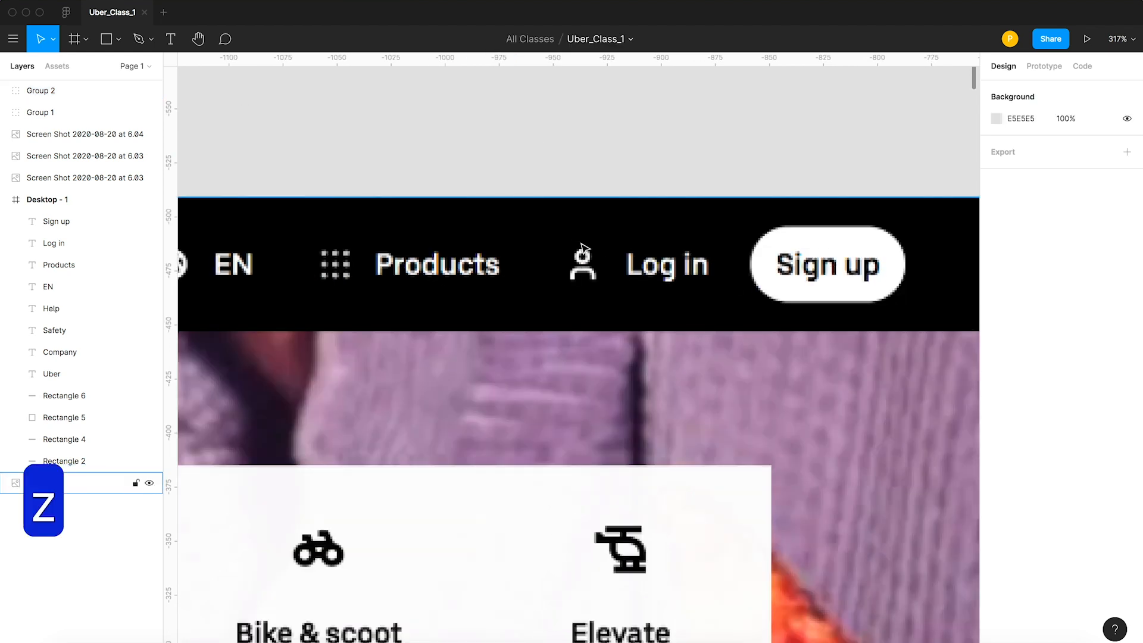
{"action": "key", "text": "z"}
{"action": "left_click_drag", "start_coordinate": [531, 220], "coordinate": [654, 336]}
{"action": "key", "text": "v"}
{"action": "left_click", "coordinate": [119, 39]}
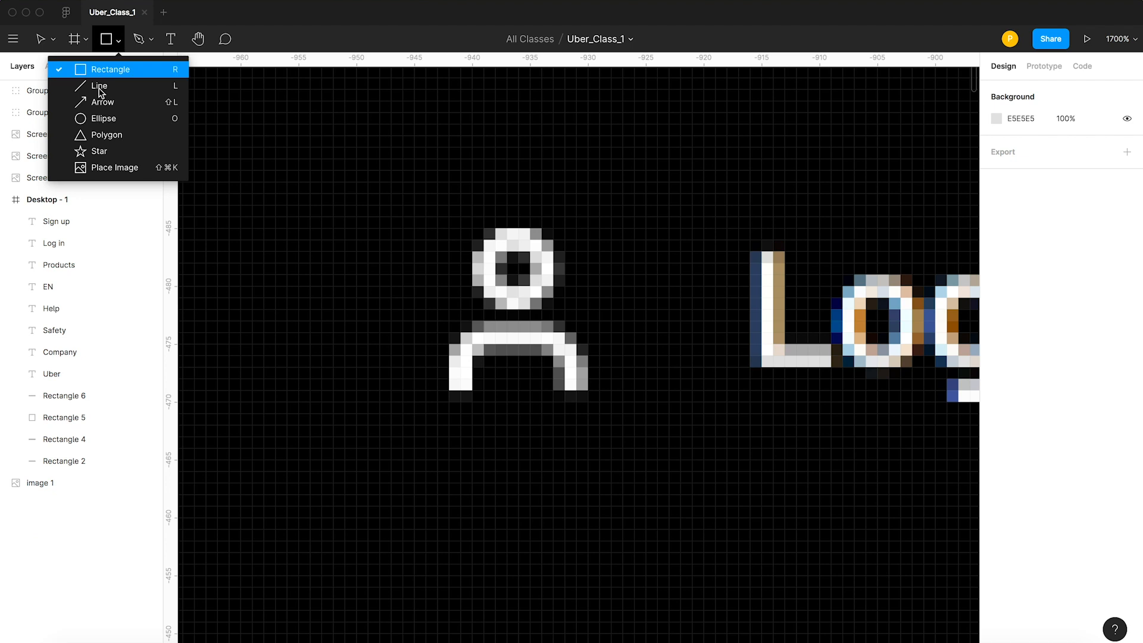
{"action": "left_click", "coordinate": [96, 118]}
{"action": "left_click_drag", "start_coordinate": [515, 269], "coordinate": [480, 242]}
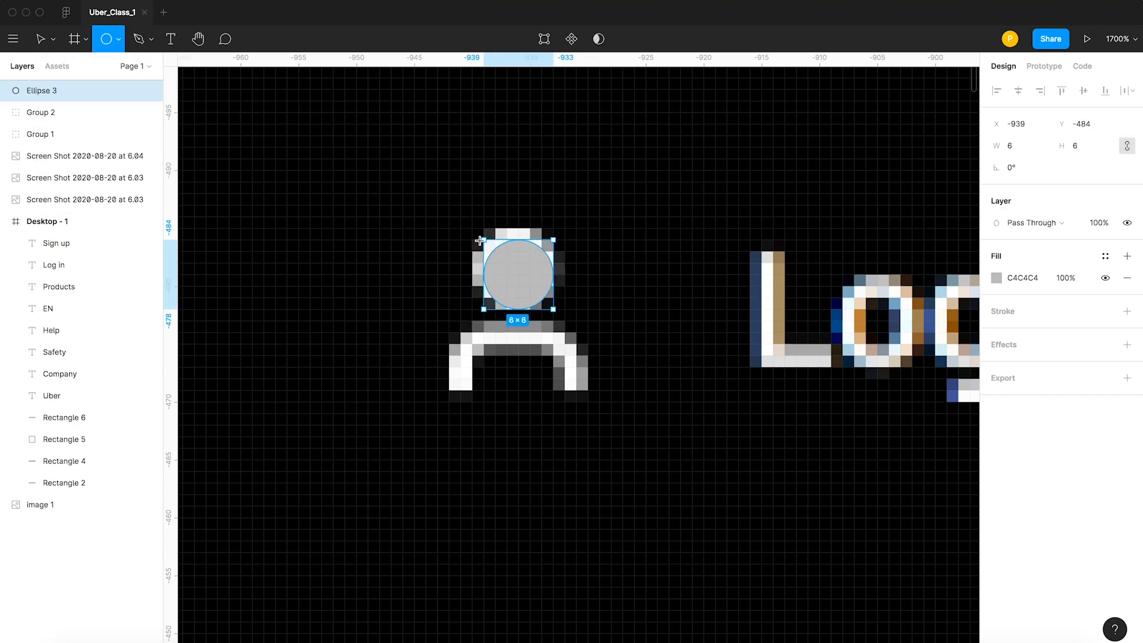
{"action": "left_click", "coordinate": [1125, 277]}
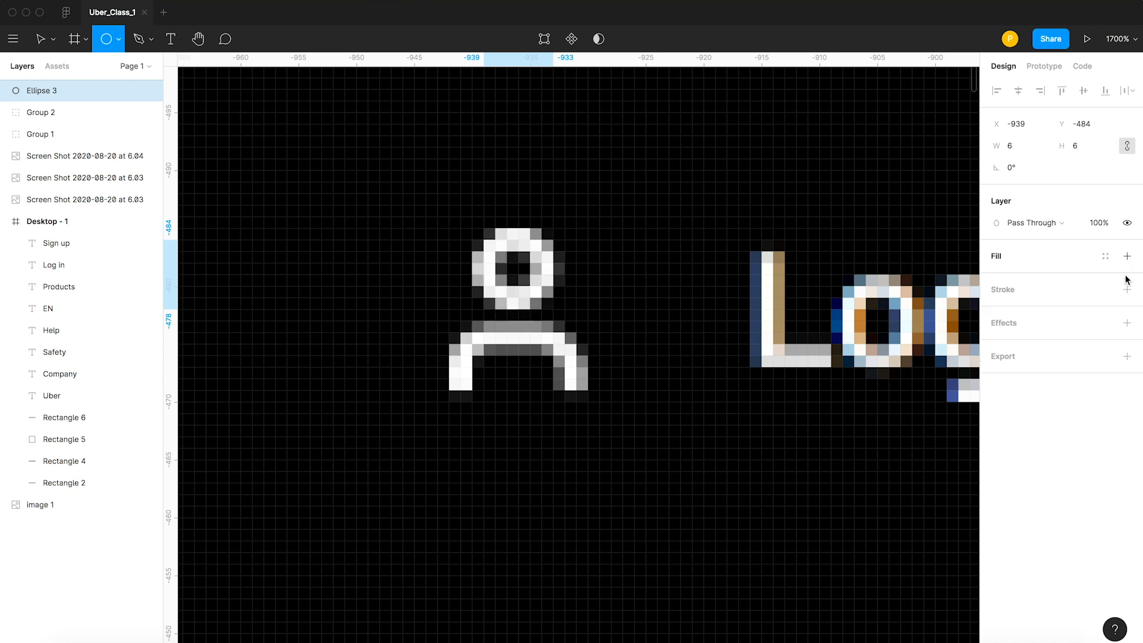
{"action": "left_click", "coordinate": [1018, 294]}
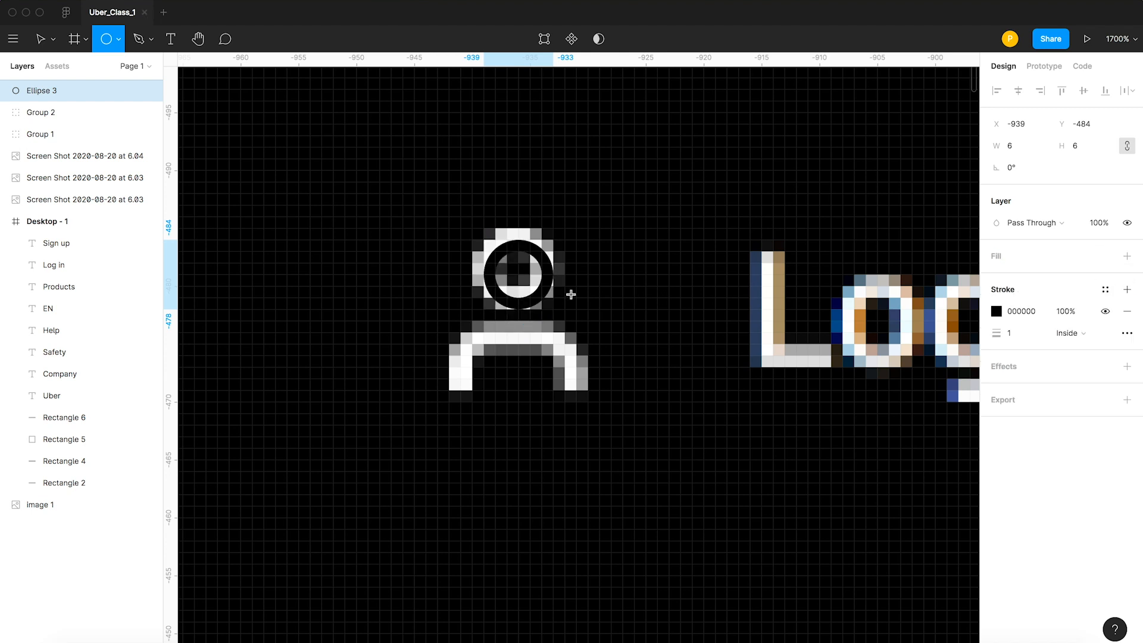
Draw an 11 × 11 square over the Log in icon's body, with corner radius 2, no fill and a black stroke of 1.
{"action": "left_click", "coordinate": [119, 40]}
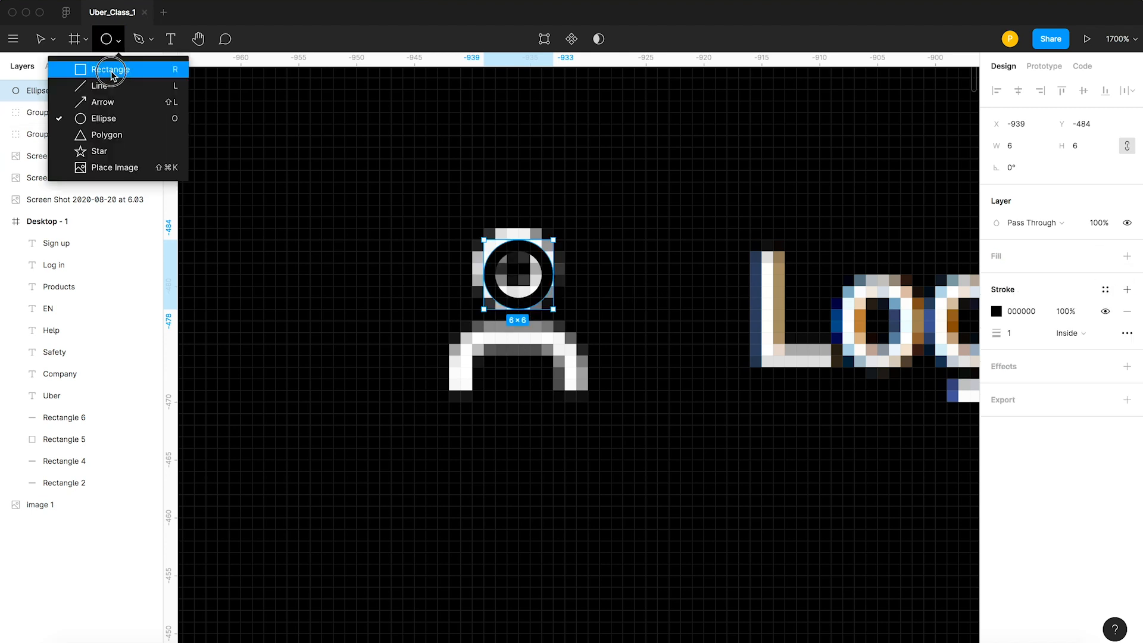
{"action": "left_click", "coordinate": [111, 71]}
{"action": "left_click_drag", "start_coordinate": [456, 333], "coordinate": [585, 463]}
{"action": "key", "text": "v"}
{"action": "left_click_drag", "start_coordinate": [477, 352], "coordinate": [487, 356]}
{"action": "key", "text": "v"}
{"action": "left_click_drag", "start_coordinate": [546, 388], "coordinate": [534, 377]}
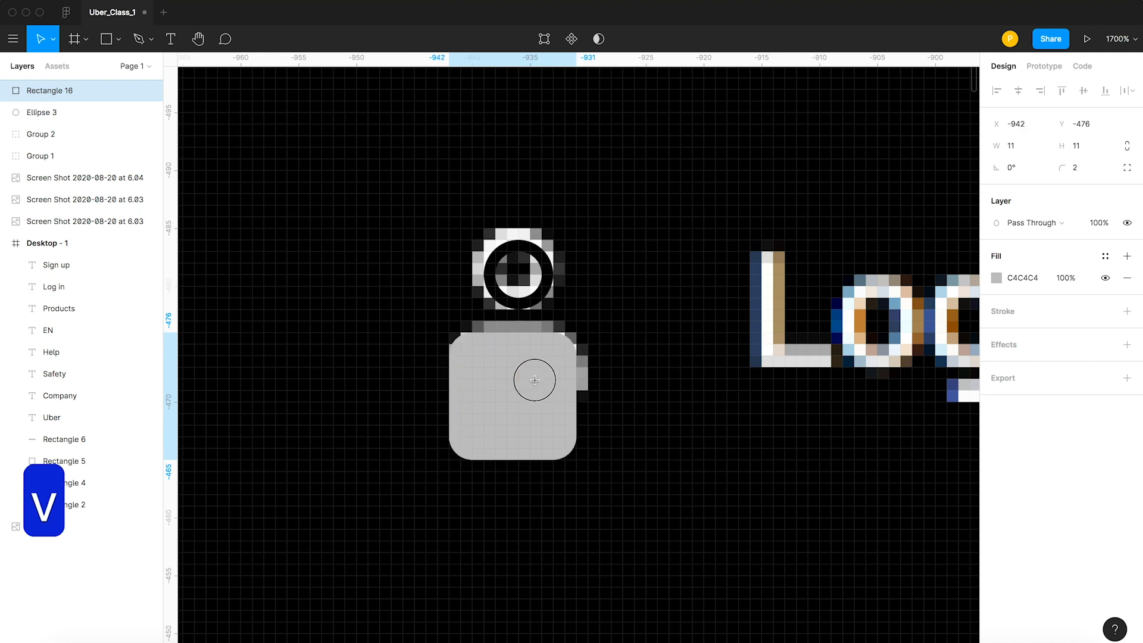
{"action": "left_click", "coordinate": [1127, 277]}
{"action": "left_click", "coordinate": [1014, 290]}
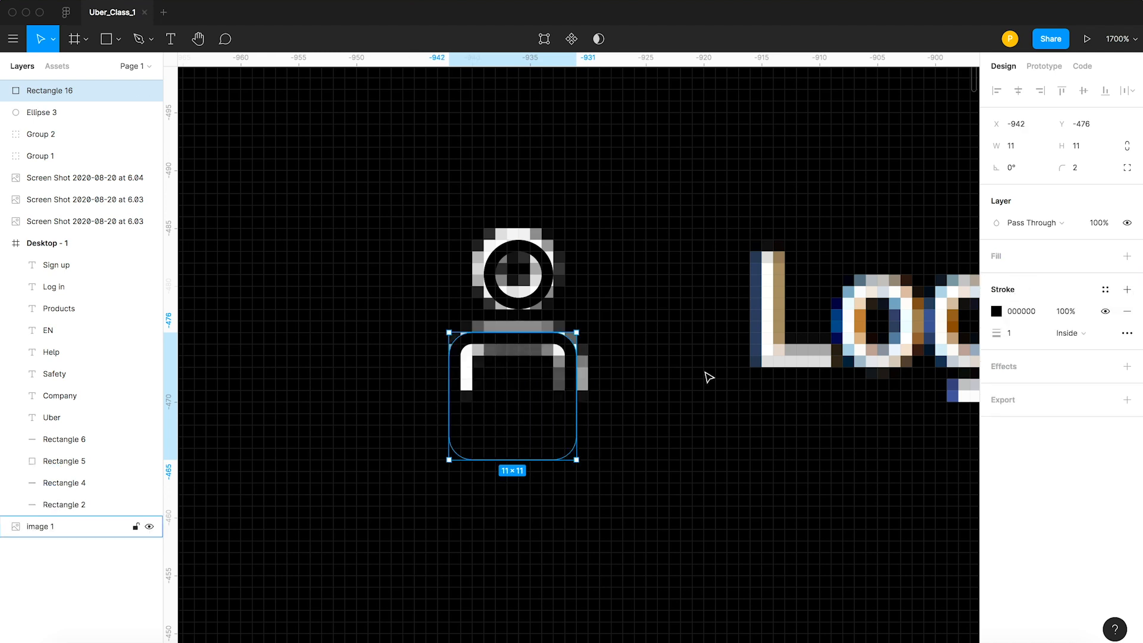
Align the head circle and rounded square on their horizontal centers and set both strokes to FF7474.
{"action": "left_click", "coordinate": [526, 309], "text": "shift"}
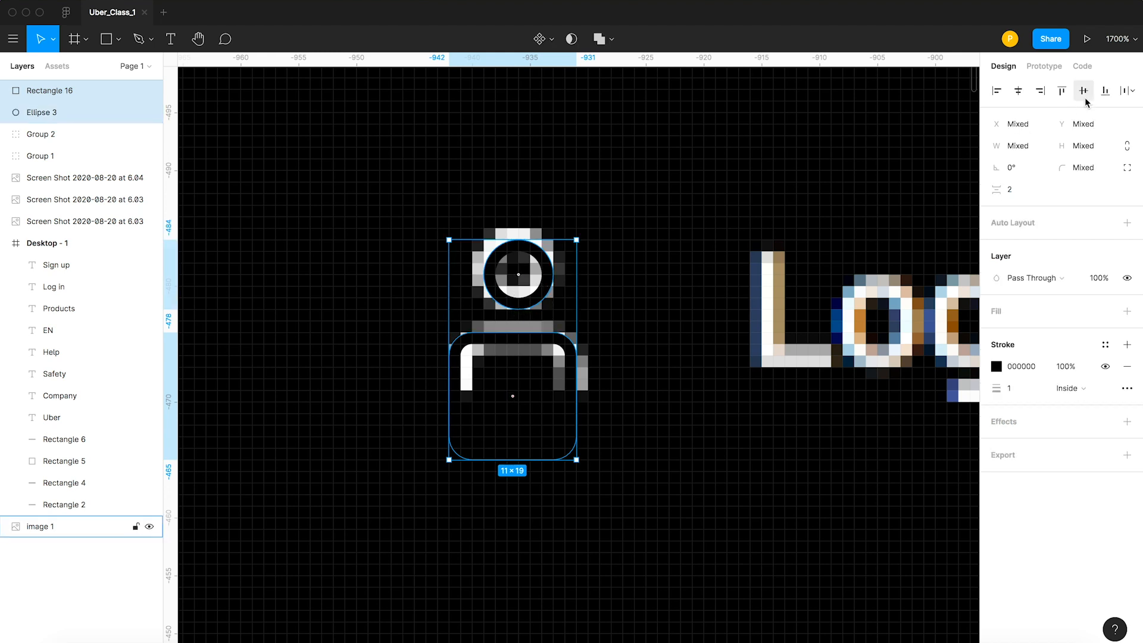
{"action": "left_click", "coordinate": [1018, 91]}
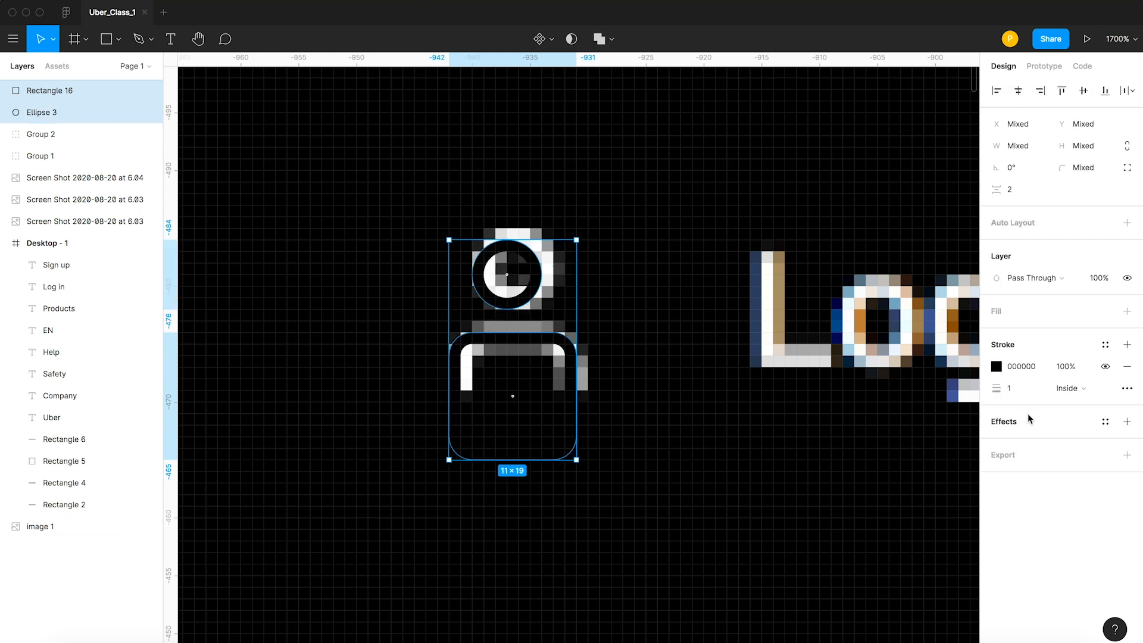
{"action": "left_click", "coordinate": [997, 367]}
{"action": "left_click", "coordinate": [906, 311]}
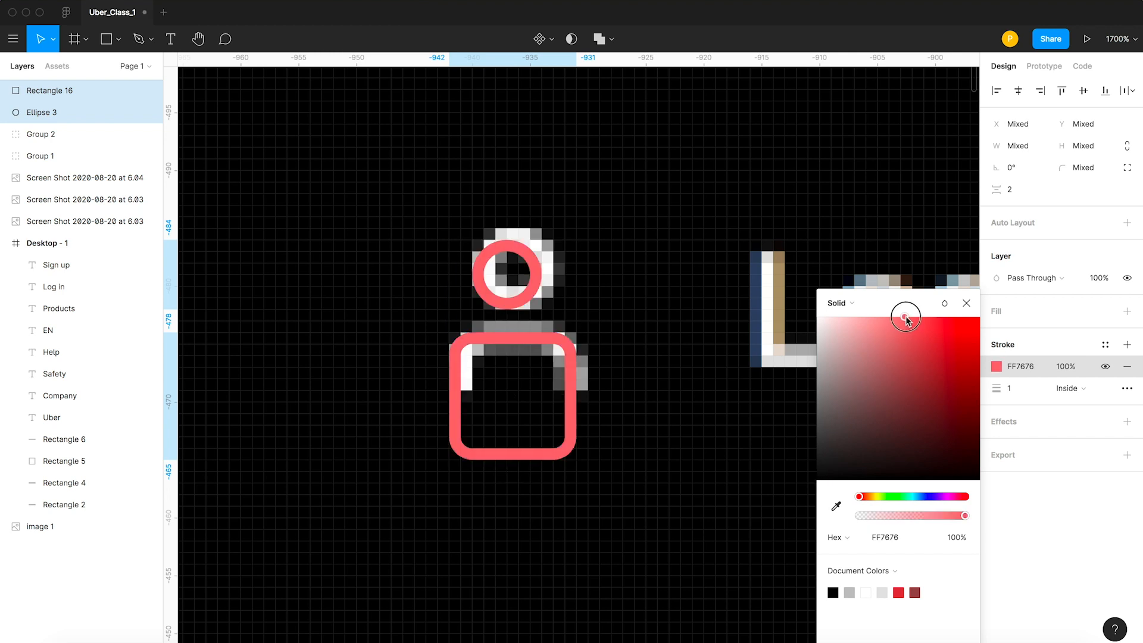
{"action": "left_click", "coordinate": [581, 260]}
{"action": "left_click", "coordinate": [530, 262]}
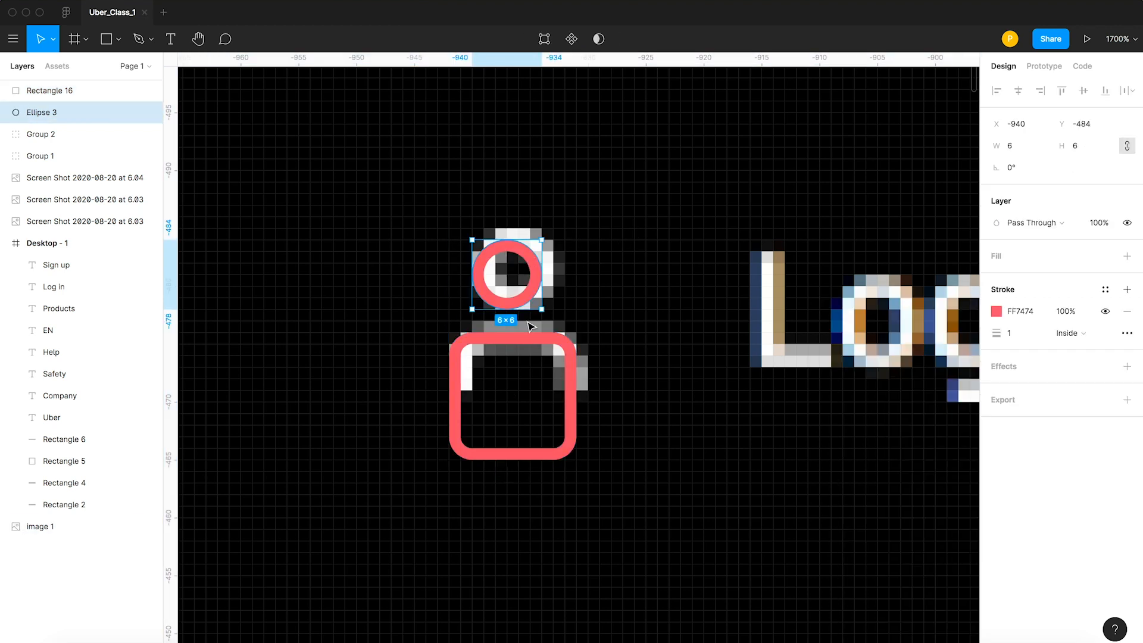
Open the rounded square at its base by deleting the midpoint of the bottom edge in vector editing.
{"action": "left_click", "coordinate": [564, 457], "text": "shift"}
{"action": "left_click", "coordinate": [565, 457]}
{"action": "scroll", "coordinate": [476, 428], "scroll_direction": "right", "scroll_amount": 2}
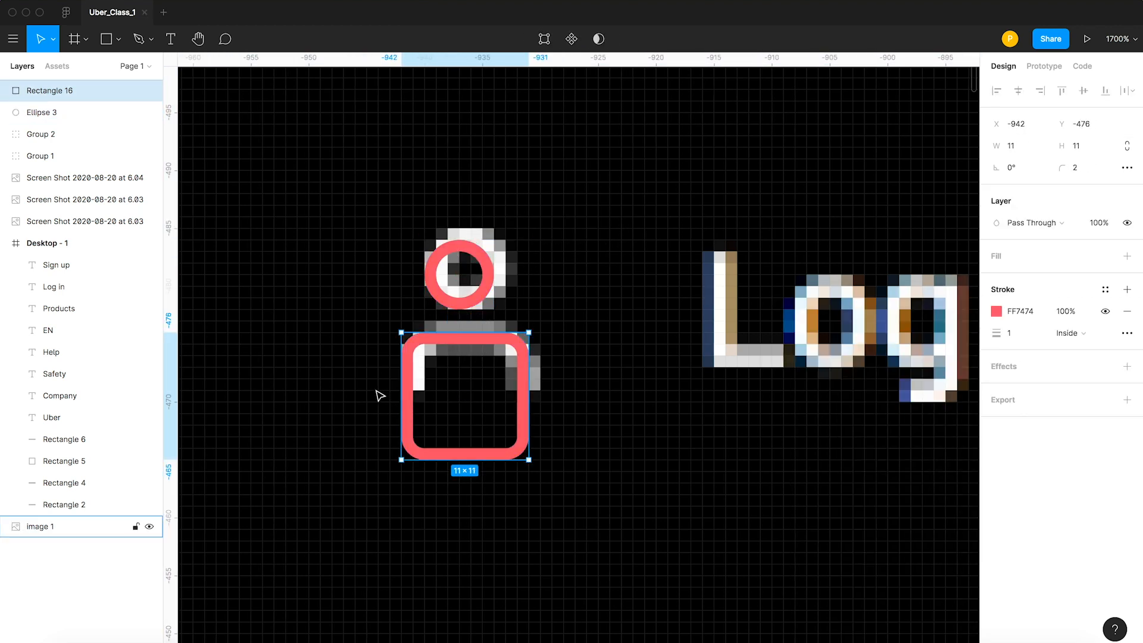
{"action": "double_click", "coordinate": [526, 425]}
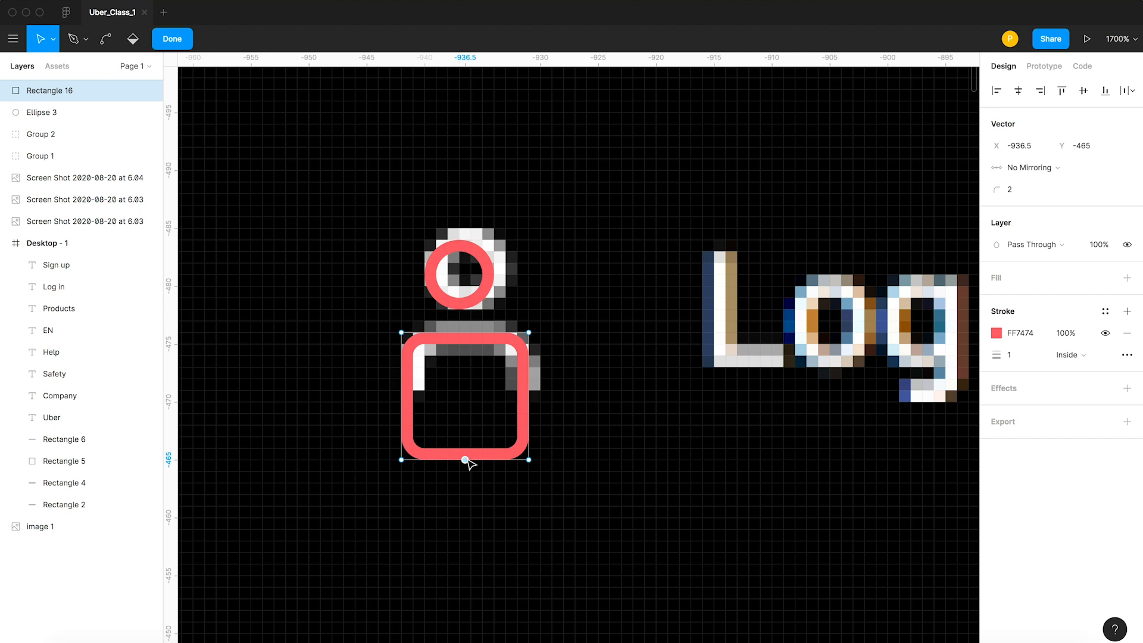
{"action": "key", "text": "BackSpace"}
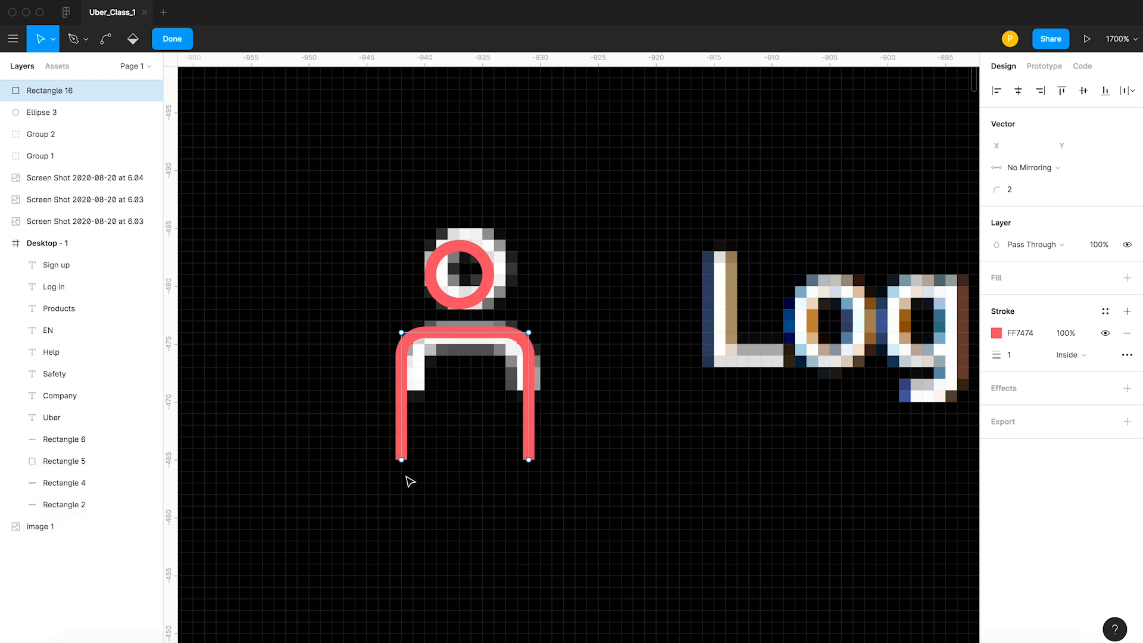
Shorten both legs of the open body shape by raising their end points to Y -470.5.
{"action": "left_click", "coordinate": [528, 460], "text": "shift"}
{"action": "left_click_drag", "start_coordinate": [529, 460], "coordinate": [531, 397]}
{"action": "key", "text": "v"}
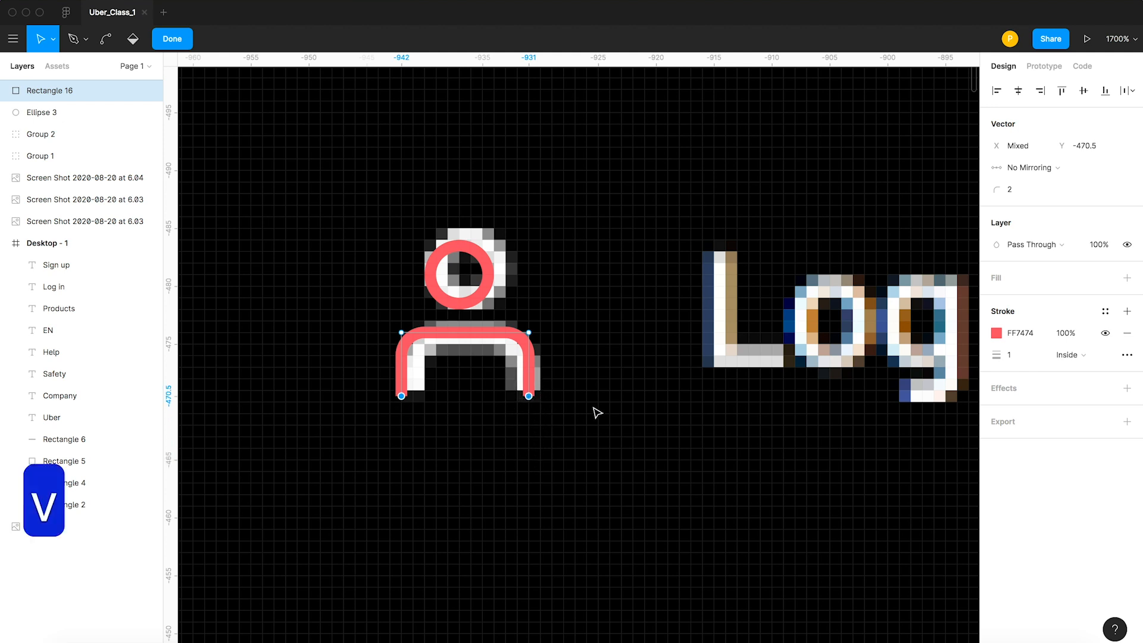
Group the head and body into a person icon and move it with the dot-grid group above the header, level with the globe.
{"action": "left_click_drag", "start_coordinate": [579, 426], "coordinate": [364, 203]}
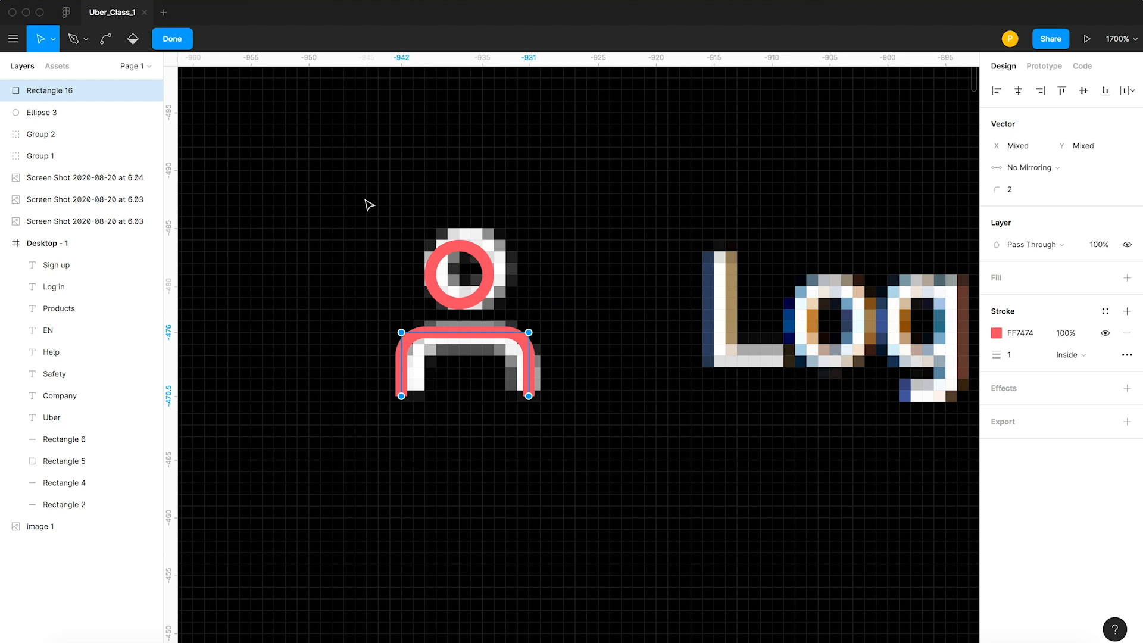
{"action": "key", "text": "Escape"}
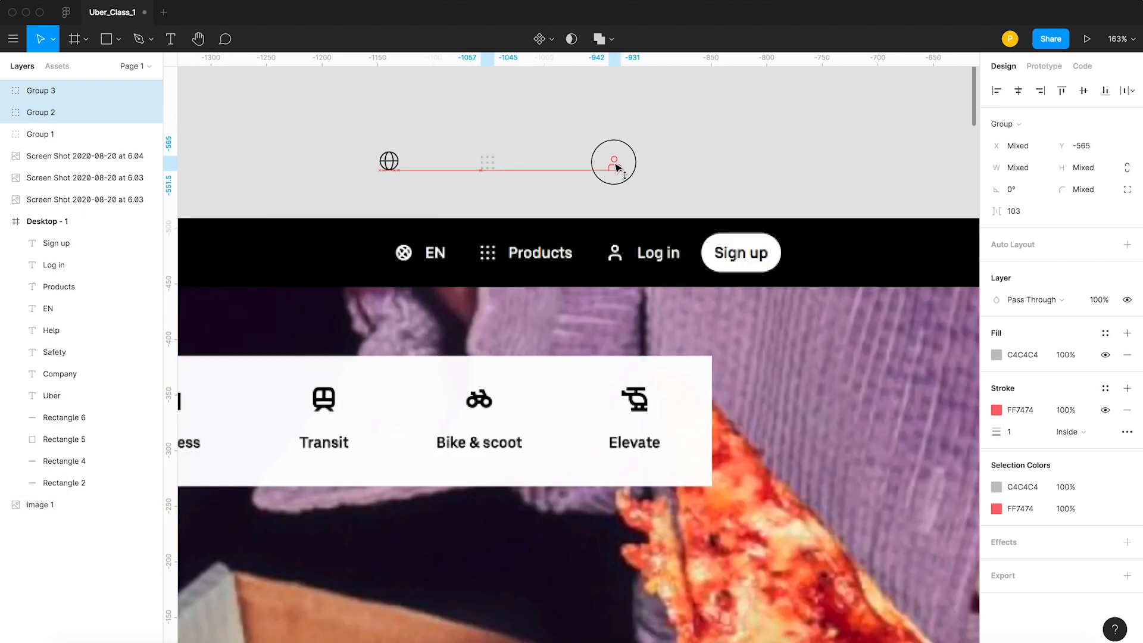
{"action": "left_click", "coordinate": [722, 164]}
{"action": "key", "text": "z"}
{"action": "key", "text": "z"}
{"action": "left_click_drag", "start_coordinate": [595, 133], "coordinate": [655, 214]}
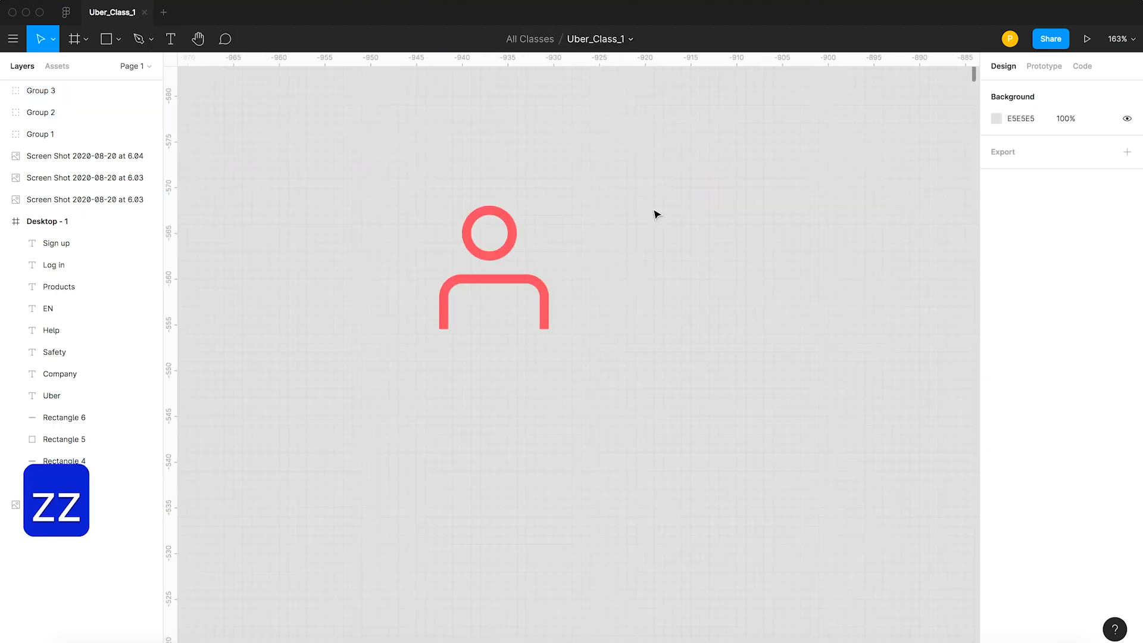
Ungroup the person icon and resize its open body shape to 12 × 5.
{"action": "key", "text": "v"}
{"action": "left_click", "coordinate": [500, 250]}
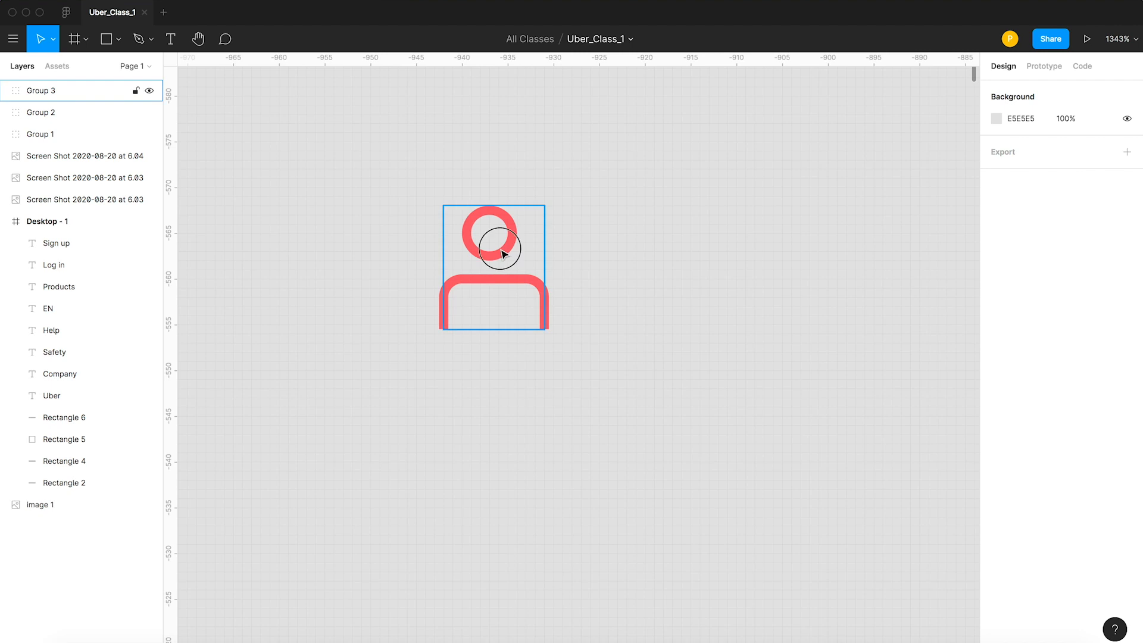
{"action": "right_click", "coordinate": [505, 255]}
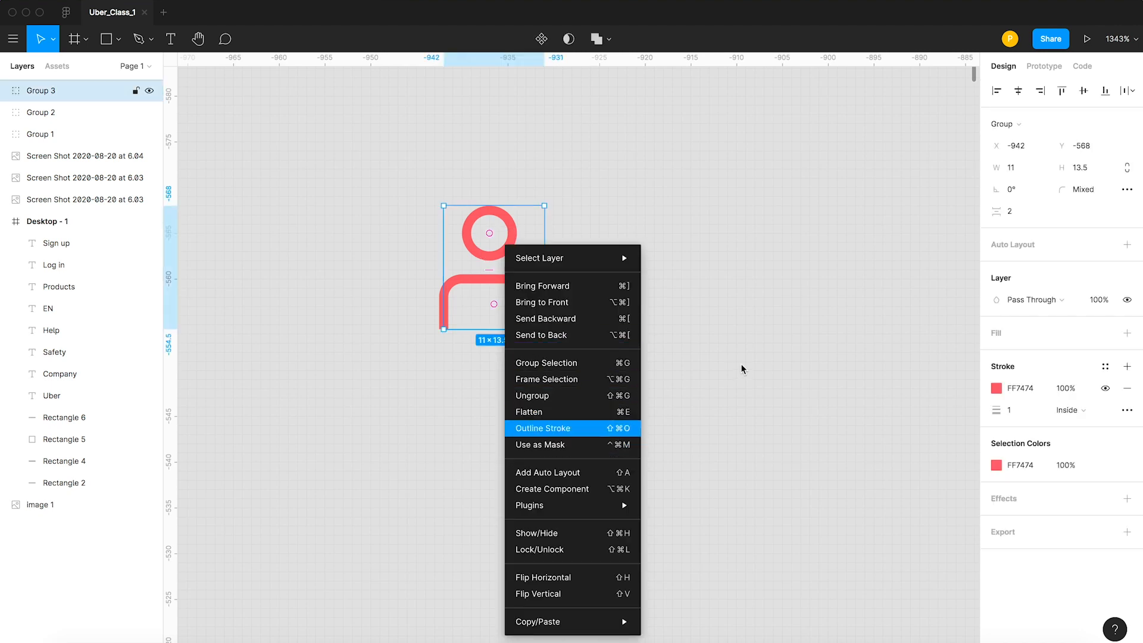
{"action": "left_click", "coordinate": [532, 396]}
{"action": "left_click", "coordinate": [798, 302]}
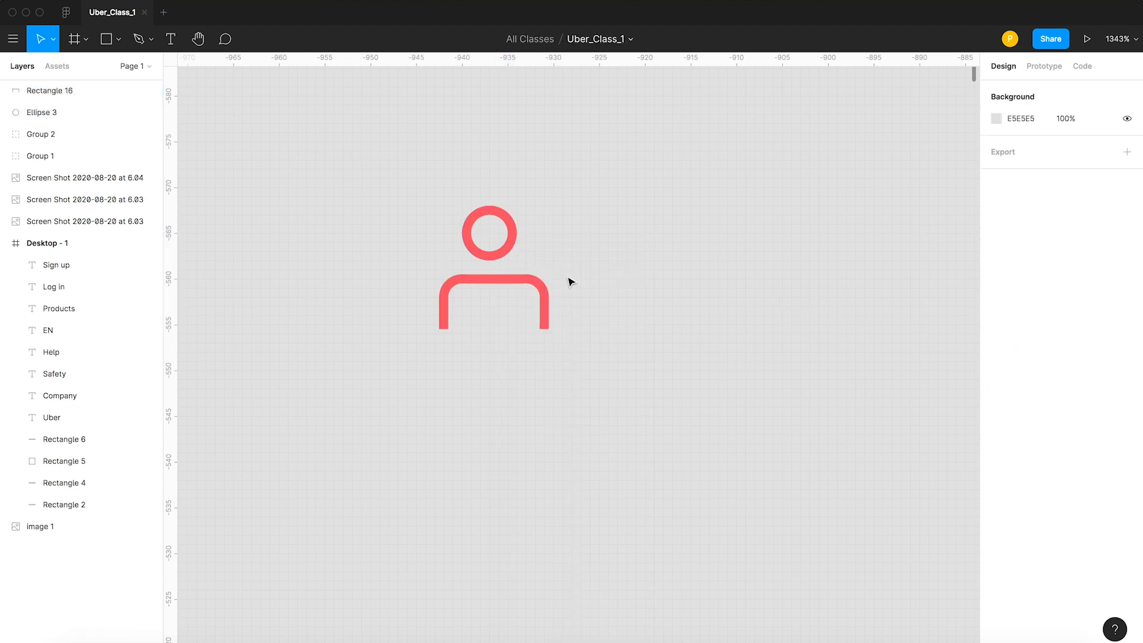
{"action": "left_click", "coordinate": [497, 279]}
{"action": "left_click_drag", "start_coordinate": [442, 304], "coordinate": [441, 305]}
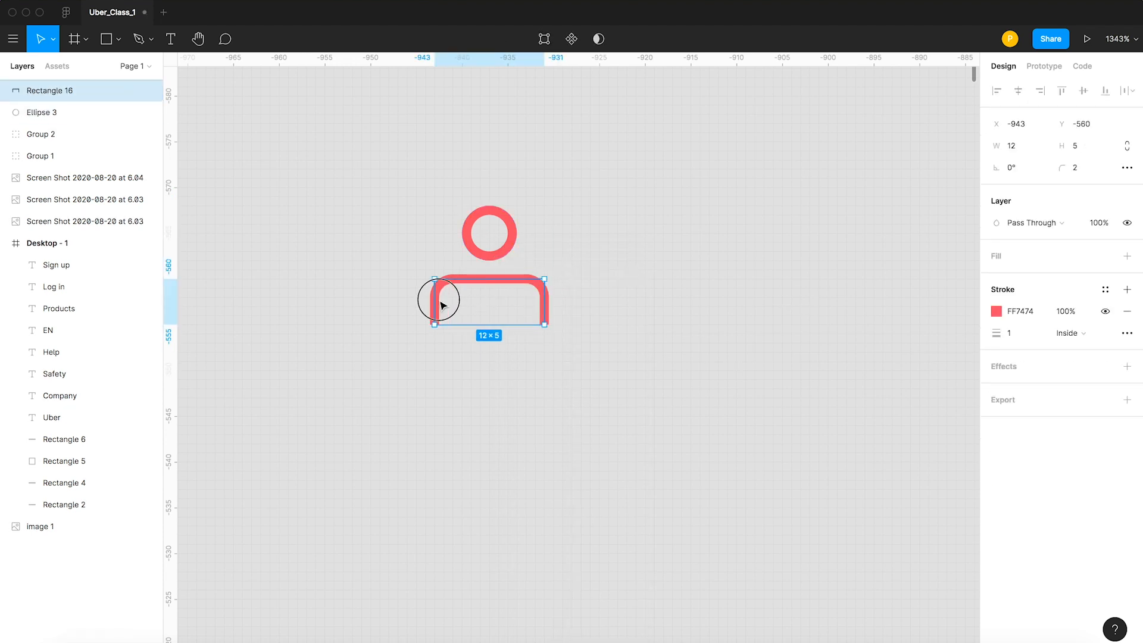
Group the head circle and body shape back into one person icon.
{"action": "left_click", "coordinate": [684, 312]}
{"action": "left_click_drag", "start_coordinate": [629, 365], "coordinate": [386, 183]}
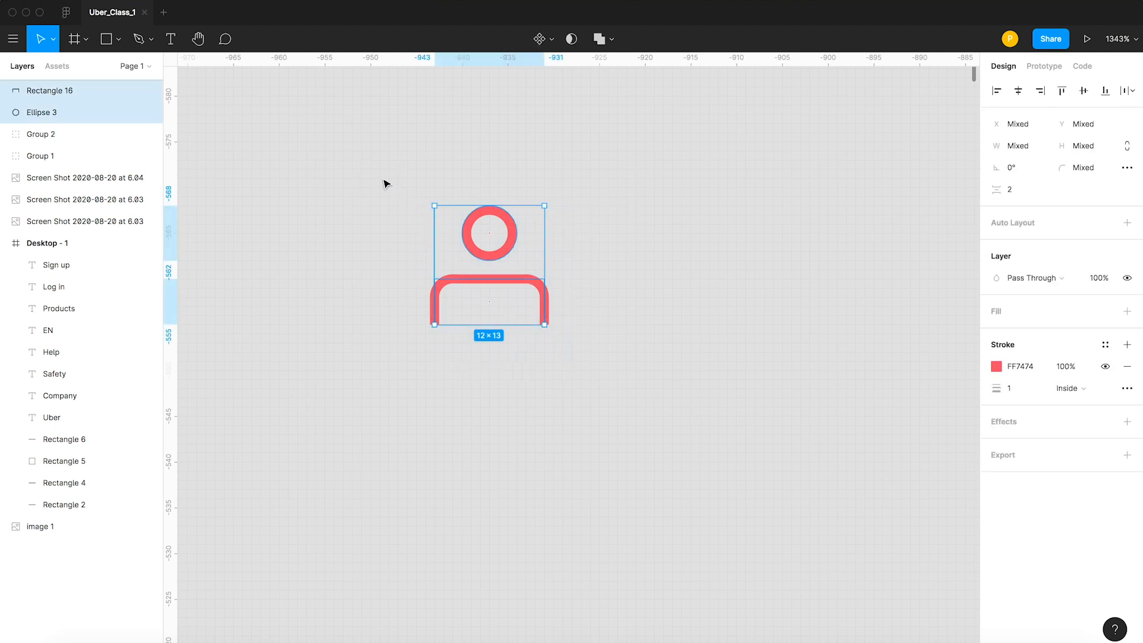
{"action": "key", "text": "super+g"}
Draw a V-shaped chevron with the Pen tool, tracing the arrow beside Company in the reference header.
{"action": "scroll", "coordinate": [605, 234], "scroll_direction": "down", "scroll_amount": 10}
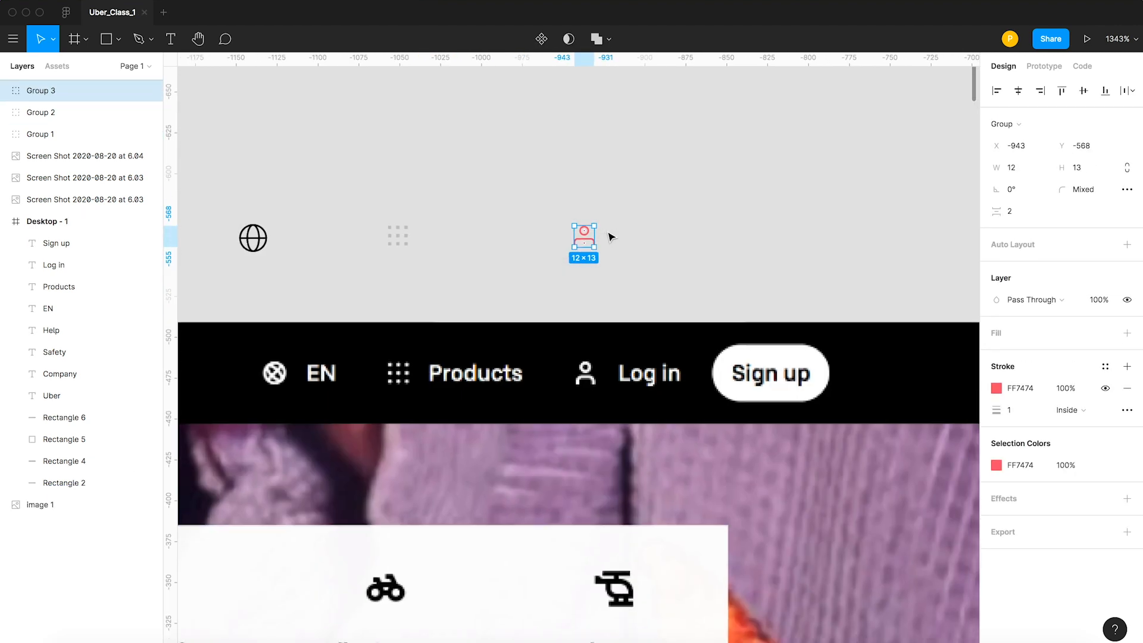
{"action": "left_click", "coordinate": [539, 241]}
{"action": "scroll", "coordinate": [466, 238], "scroll_direction": "left", "scroll_amount": 1}
{"action": "scroll", "coordinate": [462, 237], "scroll_direction": "down", "scroll_amount": 10}
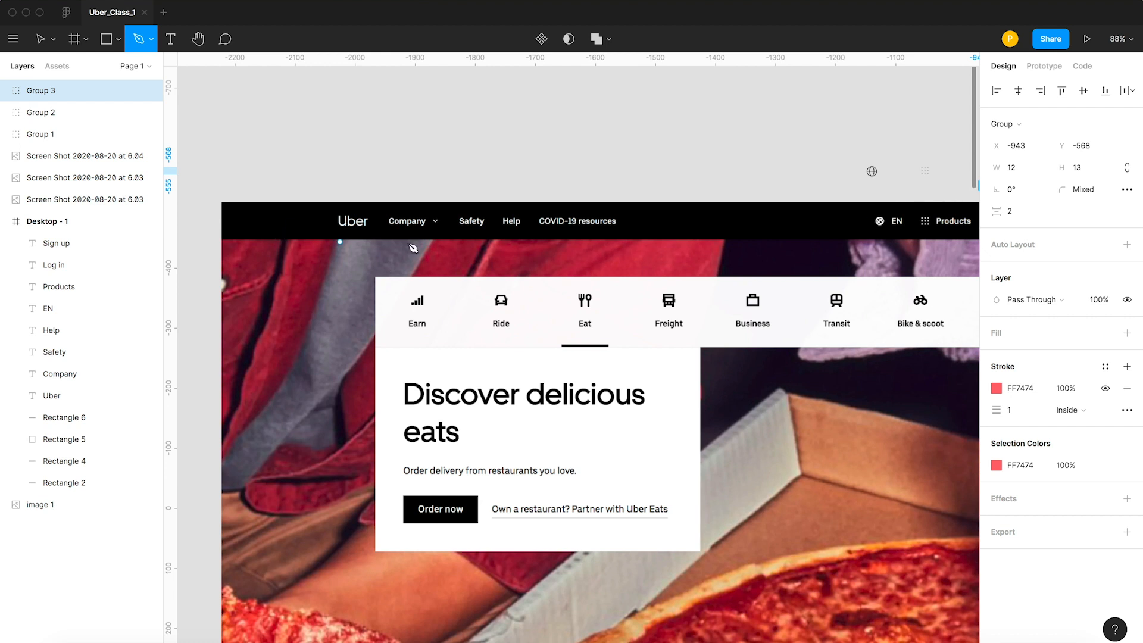
{"action": "scroll", "coordinate": [413, 247], "scroll_direction": "up", "scroll_amount": 10}
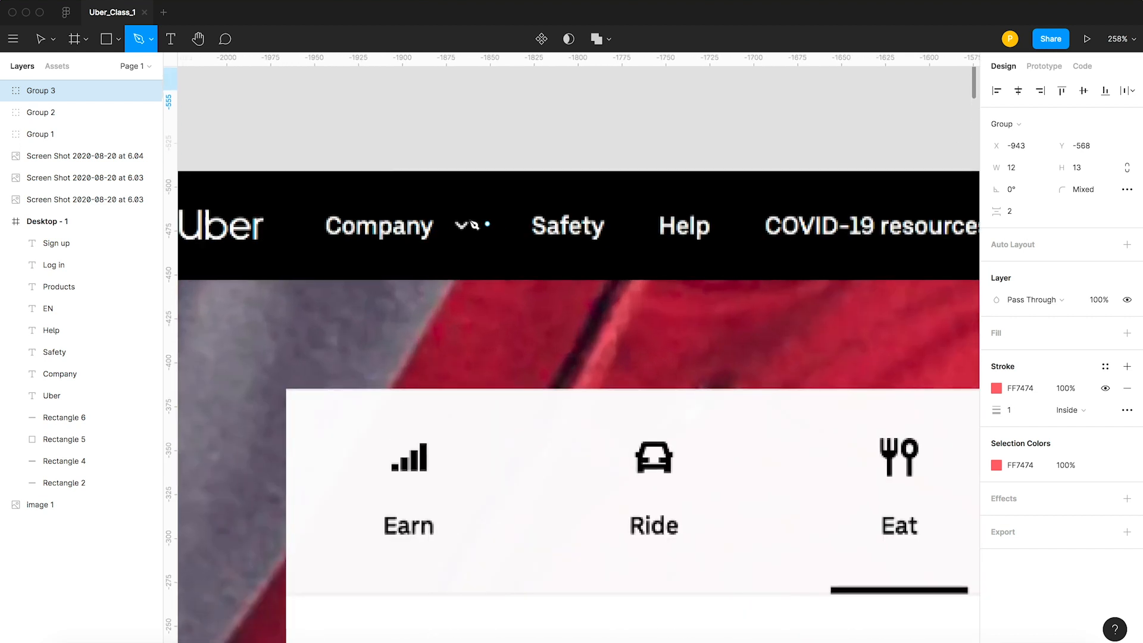
{"action": "left_click", "coordinate": [464, 234]}
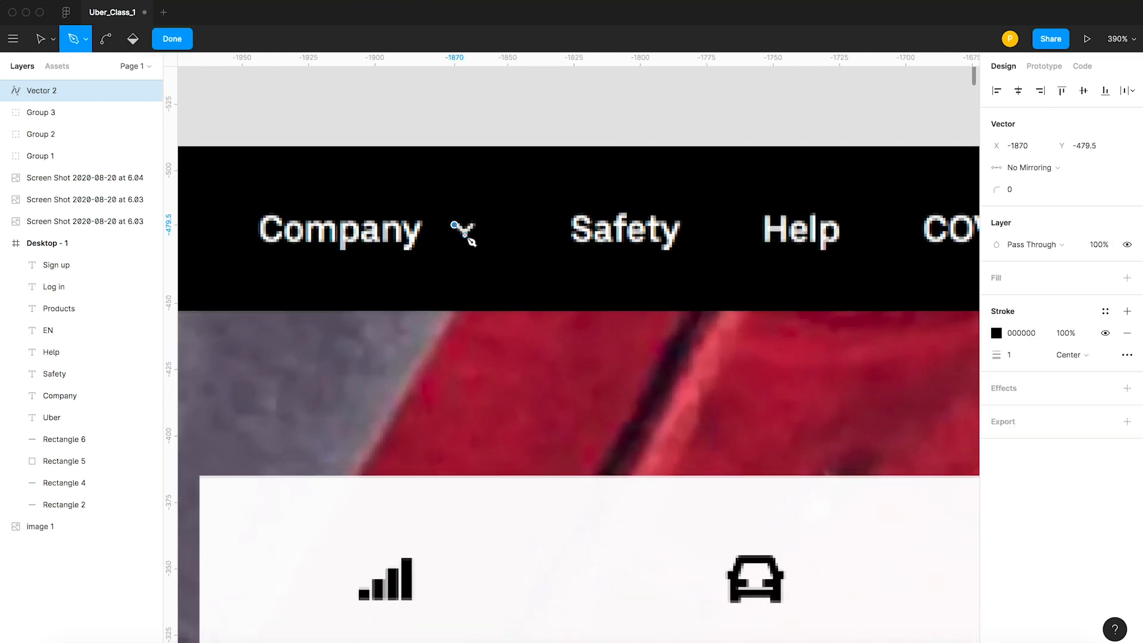
{"action": "key", "text": "super+z"}
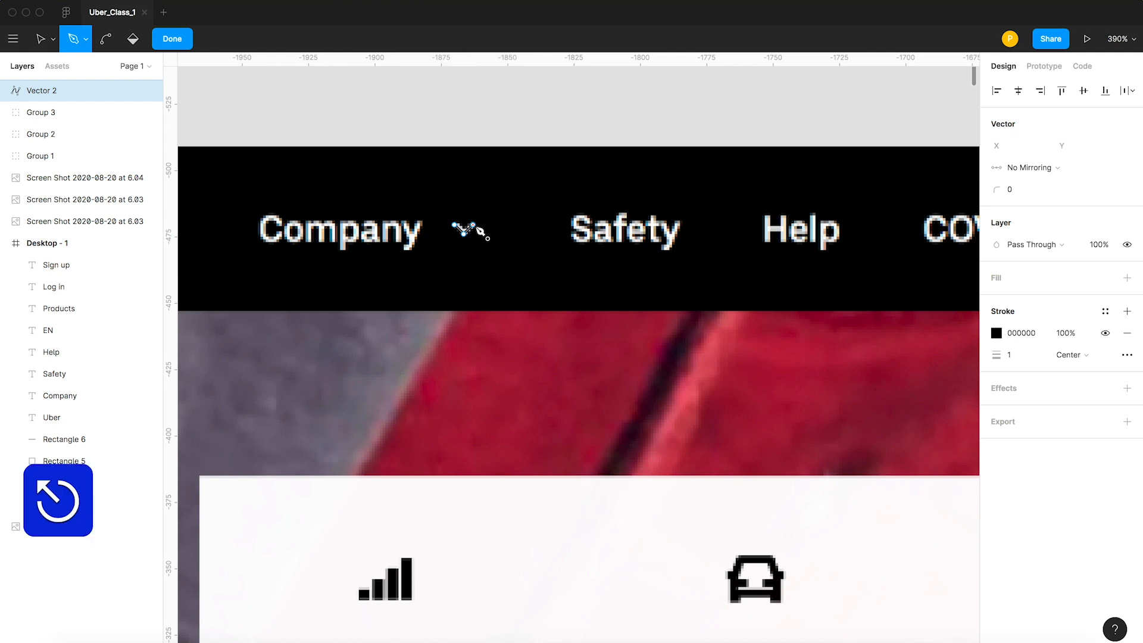
{"action": "key", "text": "v"}
Set the chevron's stroke width to 1.5 and its stroke color to FF0000.
{"action": "key", "text": "z"}
{"action": "left_click_drag", "start_coordinate": [436, 205], "coordinate": [539, 282]}
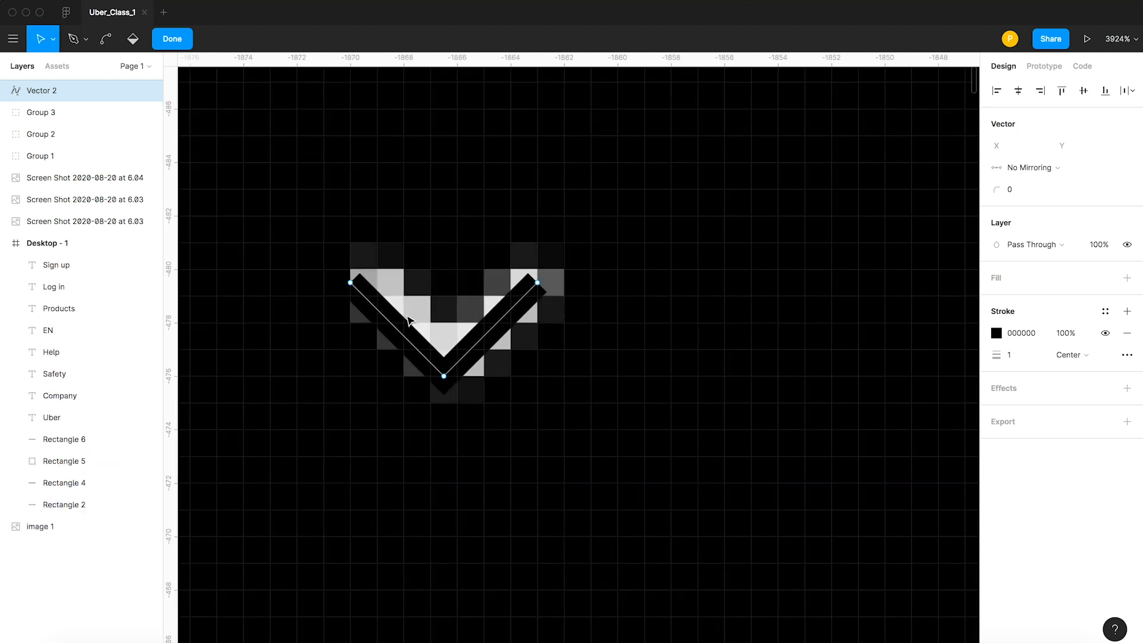
{"action": "left_click", "coordinate": [1015, 354]}
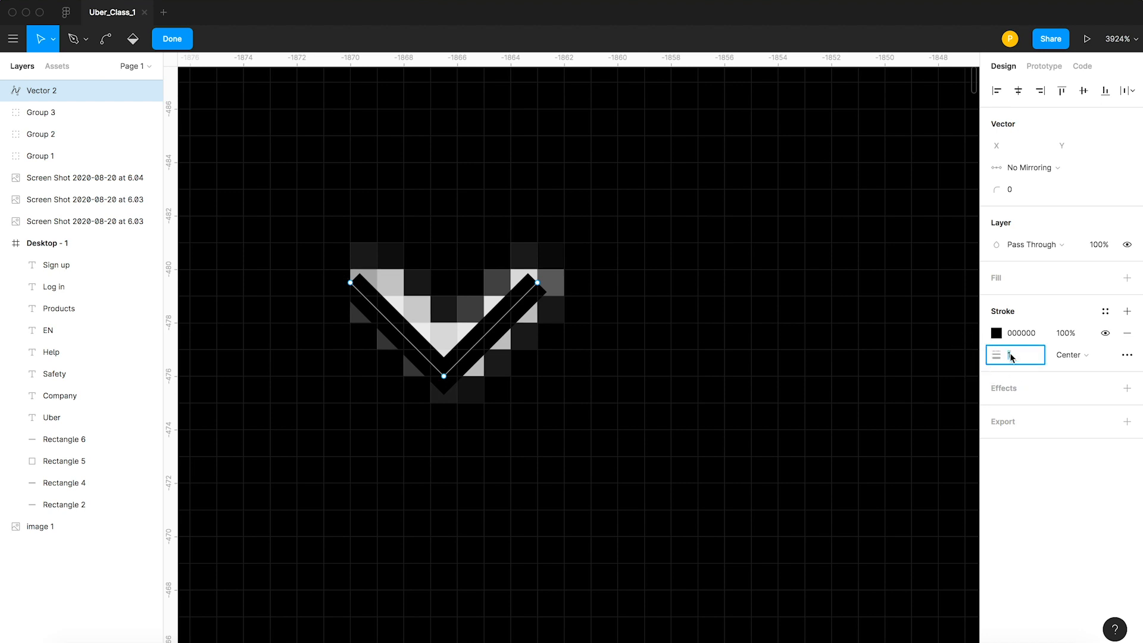
{"action": "type", "text": "1.5"}
{"action": "key", "text": "Return"}
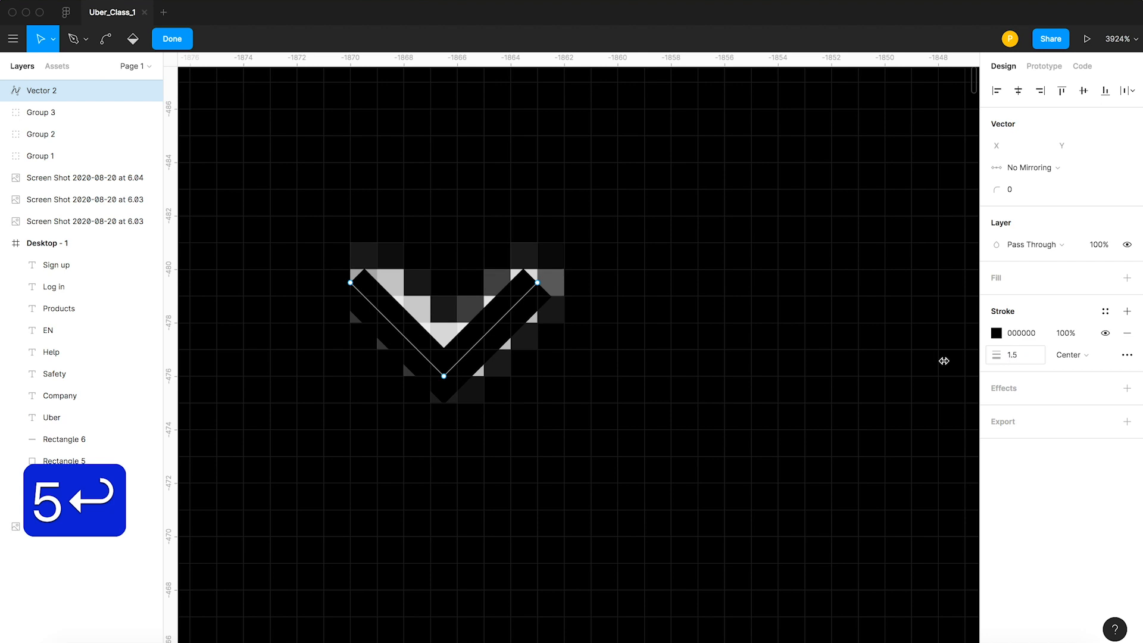
{"action": "key", "text": "shift+Tab"}
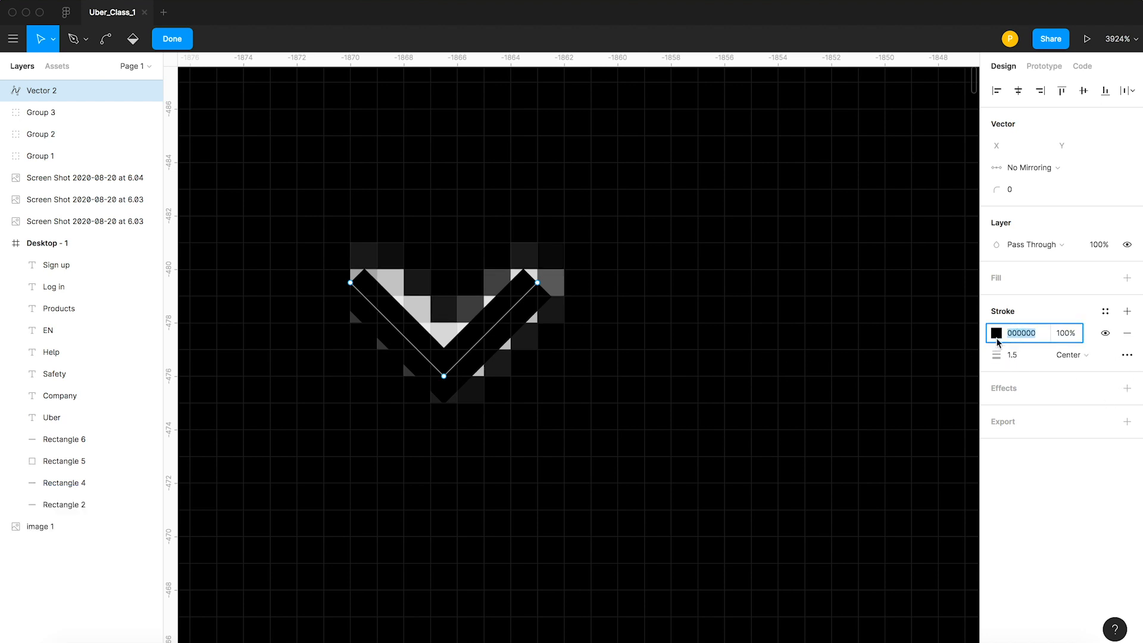
{"action": "left_click", "coordinate": [997, 338]}
{"action": "mouse_move", "coordinate": [913, 348]}
{"action": "left_mouse_down"}
{"action": "mouse_move", "coordinate": [795, 361]}
{"action": "mouse_move", "coordinate": [994, 295]}
{"action": "mouse_move", "coordinate": [989, 282]}
{"action": "left_mouse_up"}
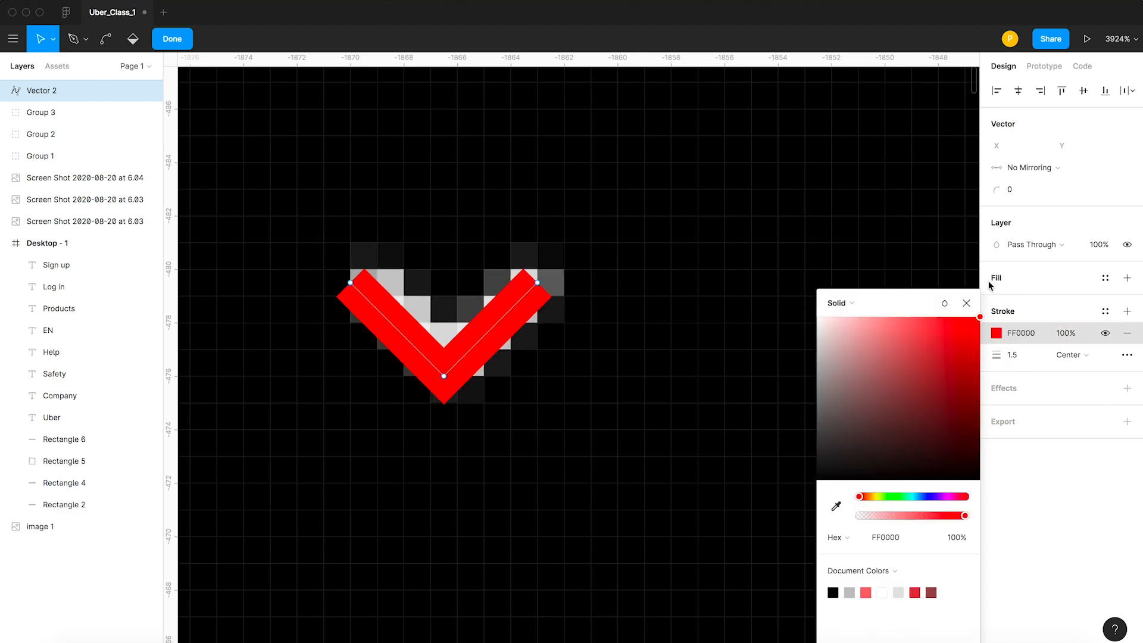
Leave vector editing and move the chevron above the reference header, level with the other icons.
{"action": "scroll", "coordinate": [548, 274], "scroll_direction": "down", "scroll_amount": 15}
{"action": "double_click", "coordinate": [566, 176]}
{"action": "left_click_drag", "start_coordinate": [349, 301], "coordinate": [342, 236]}
{"action": "left_click", "coordinate": [570, 197]}
{"action": "scroll", "coordinate": [570, 196], "scroll_direction": "down", "scroll_amount": 5}
Move the chevron, globe, dot-grid and person icons together into the Desktop - 1 frame, below its header bar.
{"action": "key", "text": "space"}
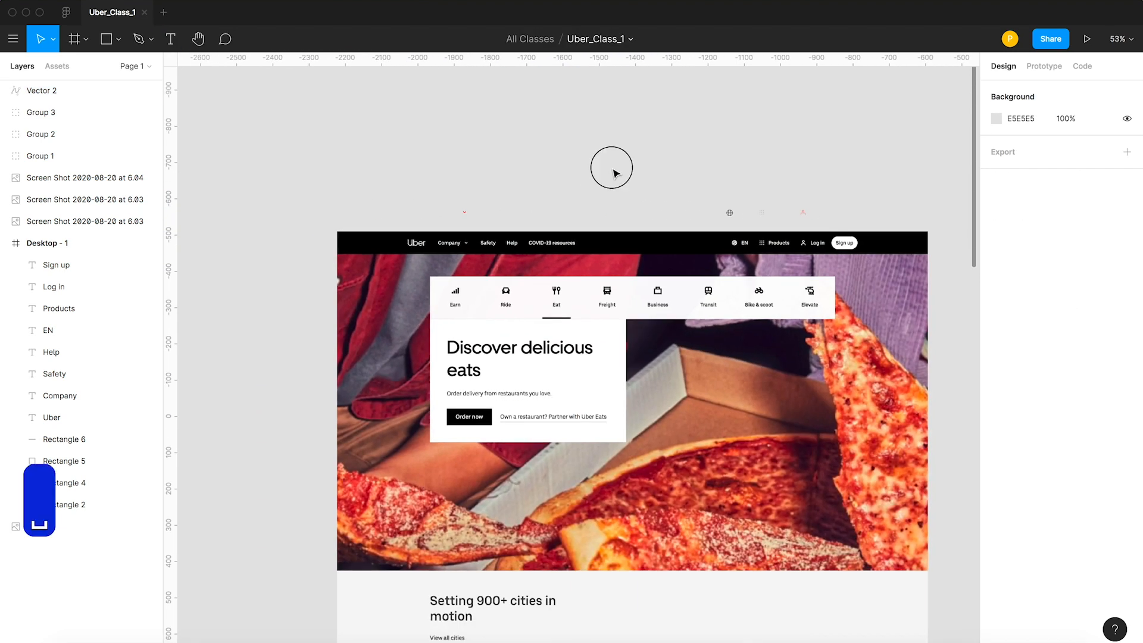
{"action": "left_click_drag", "start_coordinate": [613, 173], "coordinate": [308, 197]}
{"action": "scroll", "coordinate": [360, 194], "scroll_direction": "down", "scroll_amount": 5}
{"action": "left_click_drag", "start_coordinate": [227, 187], "coordinate": [525, 218]}
{"action": "left_click_drag", "start_coordinate": [413, 224], "coordinate": [759, 280]}
{"action": "key", "text": "z"}
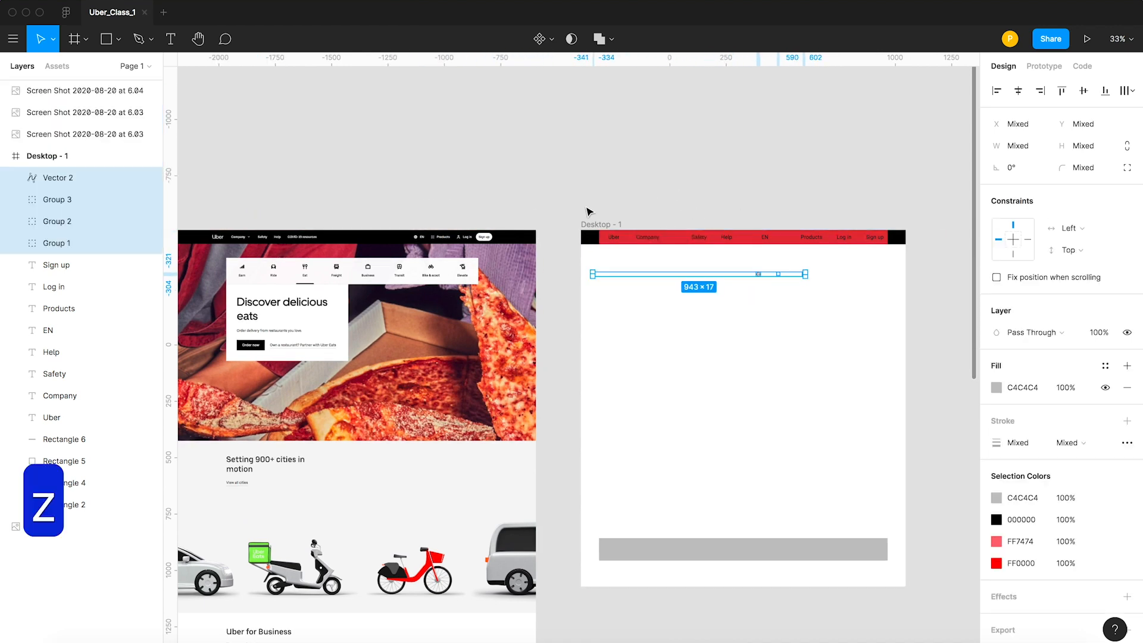
{"action": "left_click", "coordinate": [603, 180]}
{"action": "key", "text": "space"}
{"action": "left_click_drag", "start_coordinate": [673, 177], "coordinate": [554, 177]}
{"action": "key", "text": "z"}
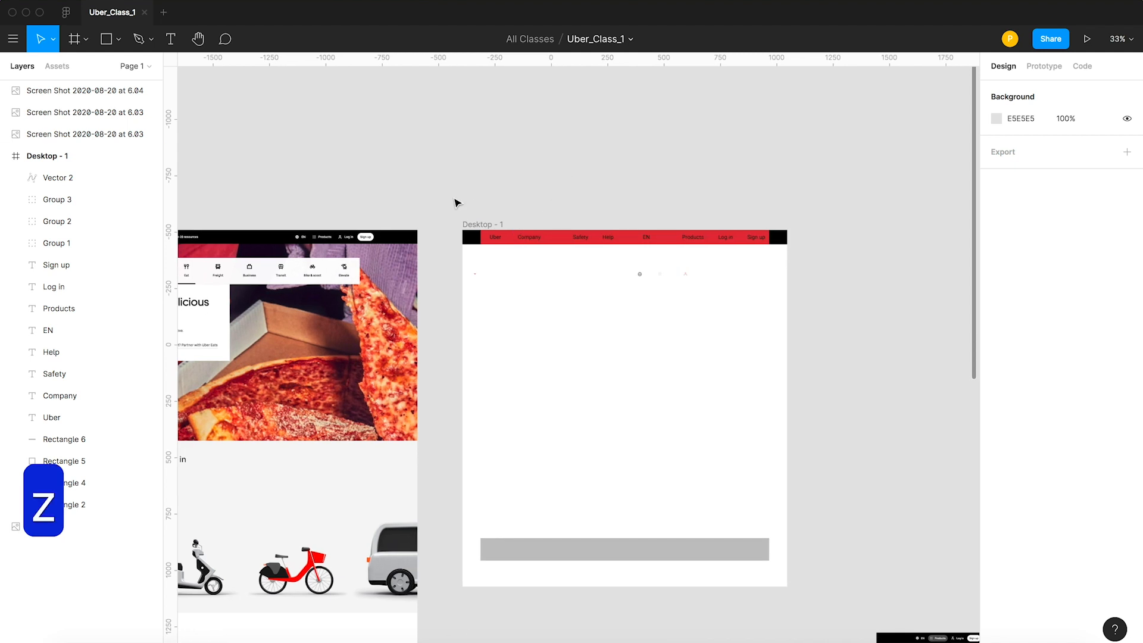
{"action": "key", "text": "space"}
{"action": "left_click_drag", "start_coordinate": [364, 186], "coordinate": [542, 176]}
{"action": "key", "text": "z"}
{"action": "key", "text": "z"}
{"action": "left_click_drag", "start_coordinate": [616, 193], "coordinate": [982, 316]}
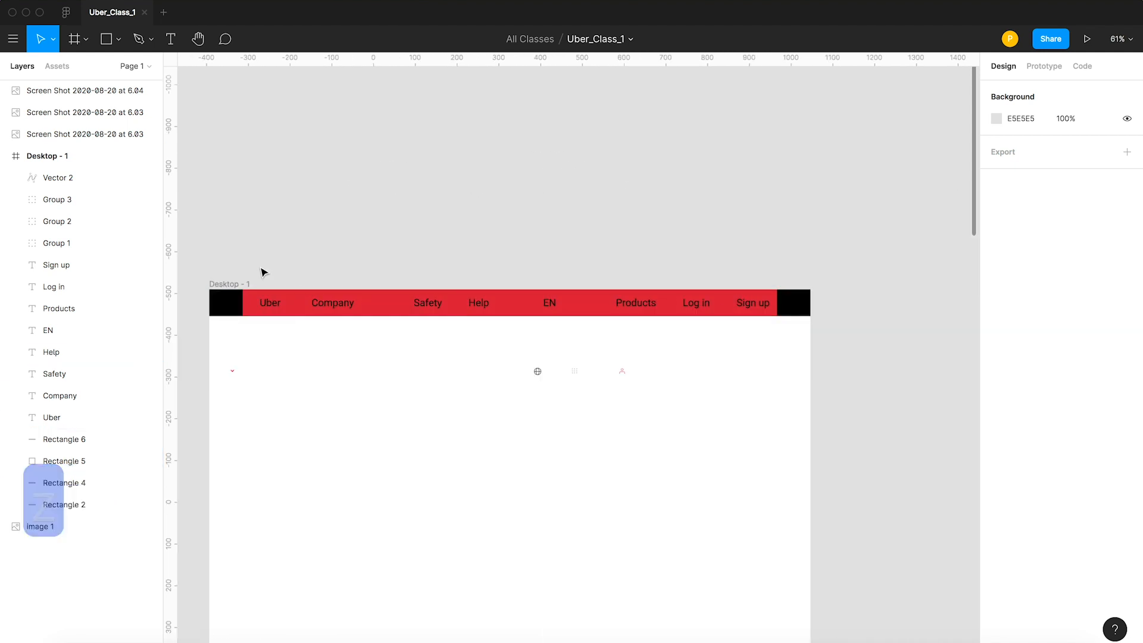
{"action": "left_click", "coordinate": [231, 310]}
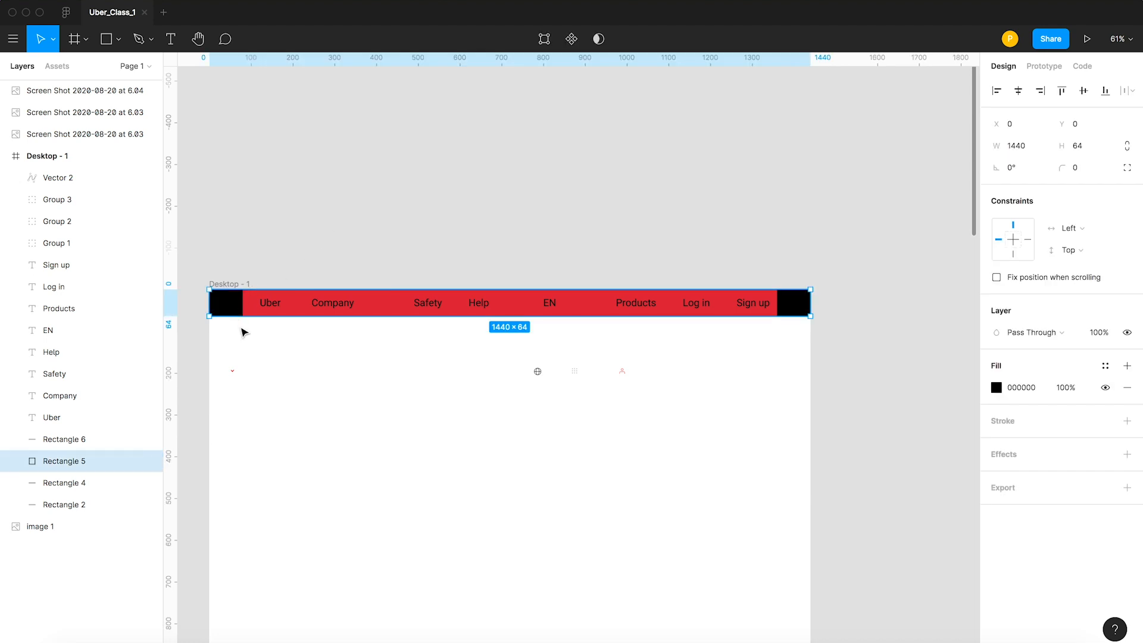
{"action": "left_click", "coordinate": [258, 337]}
Set the font size of the Company, Safety, Help, EN and Products links to 14.
{"action": "scroll", "coordinate": [258, 337], "scroll_direction": "up", "scroll_amount": 5}
{"action": "left_click", "coordinate": [286, 282]}
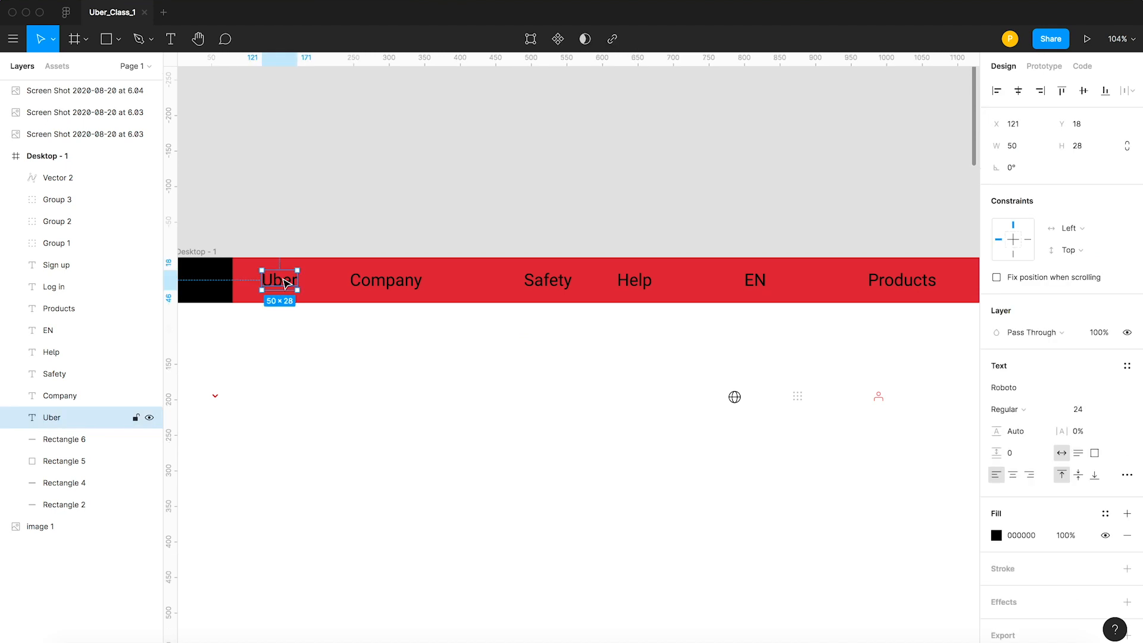
{"action": "left_click", "coordinate": [386, 280]}
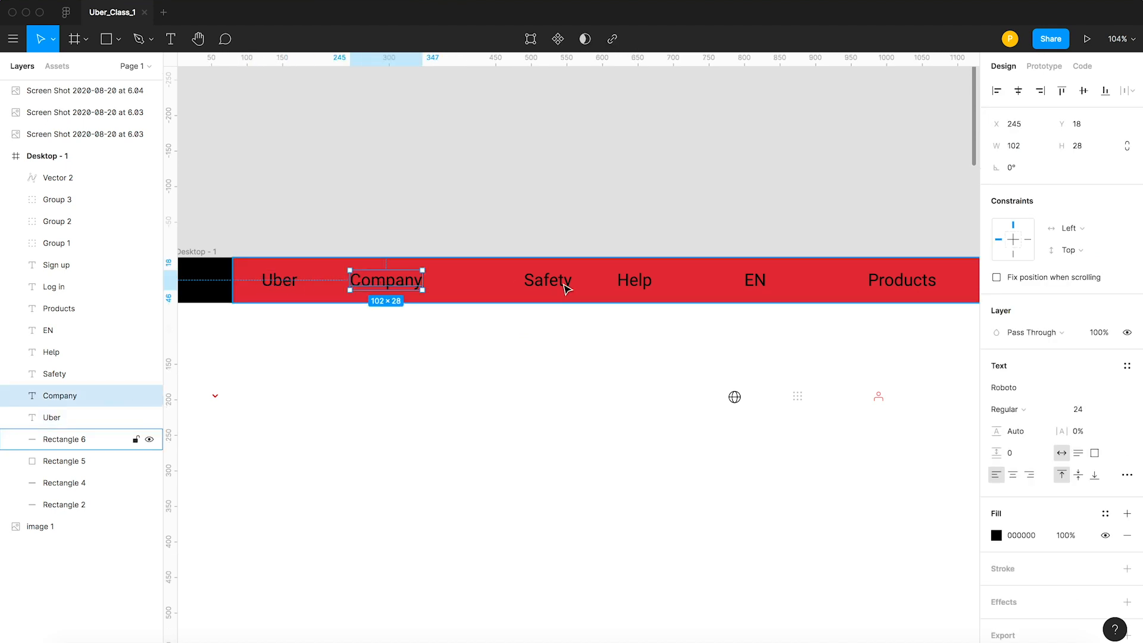
{"action": "left_click", "coordinate": [550, 281], "text": "shift"}
{"action": "left_click", "coordinate": [642, 287], "text": "shift"}
{"action": "left_click", "coordinate": [768, 282], "text": "shift"}
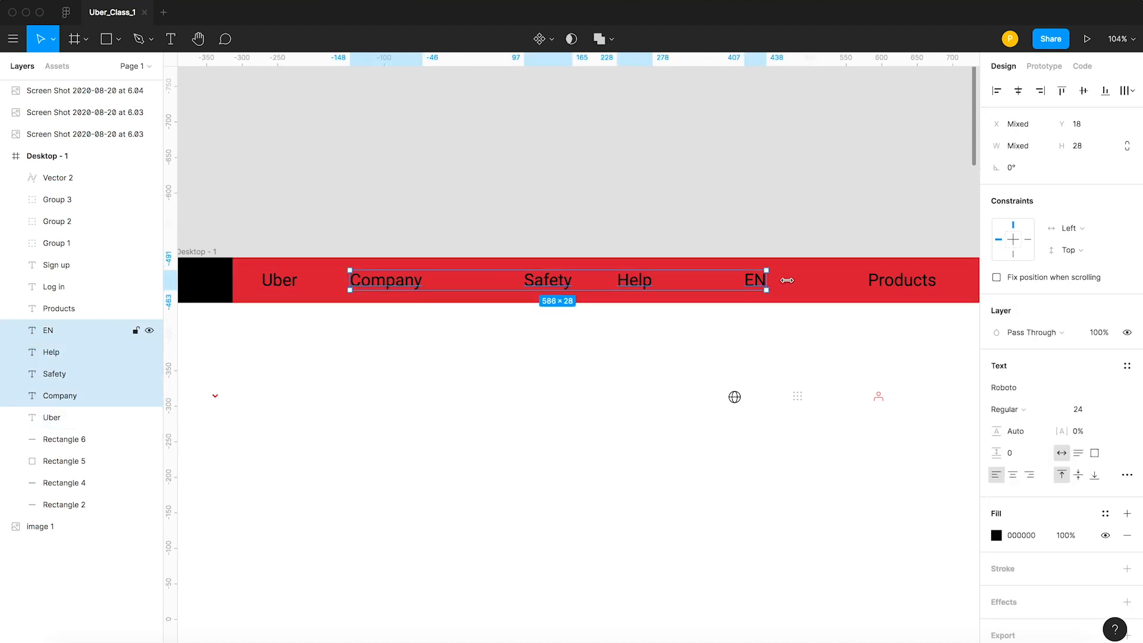
{"action": "left_click", "coordinate": [901, 282], "text": "shift"}
{"action": "left_click", "coordinate": [1082, 409]}
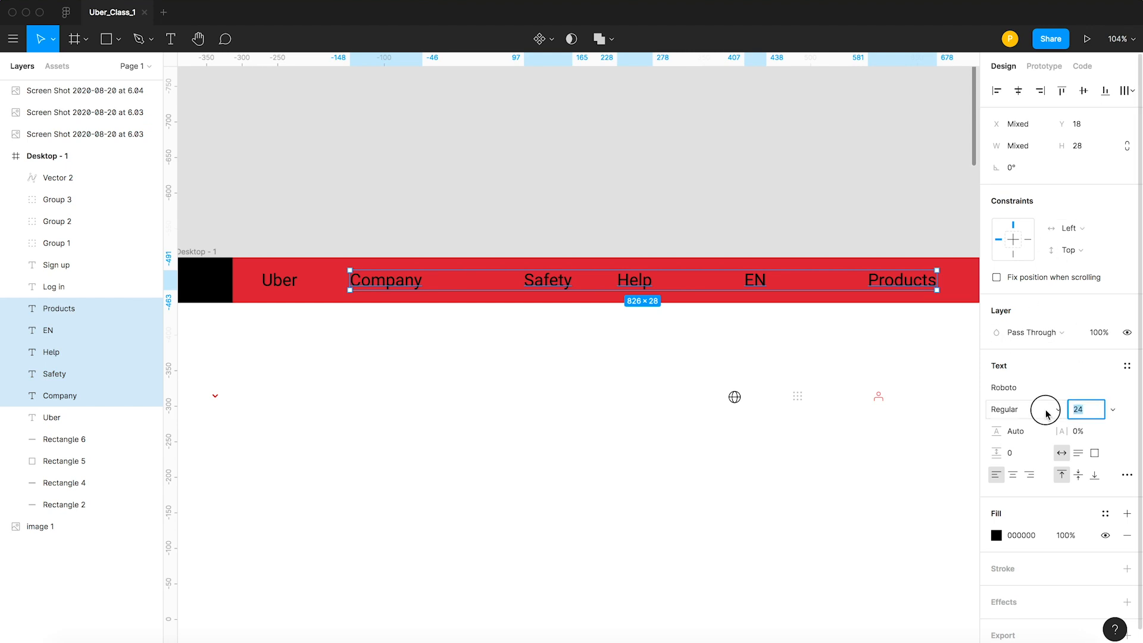
{"action": "type", "text": "14"}
{"action": "key", "text": "Return"}
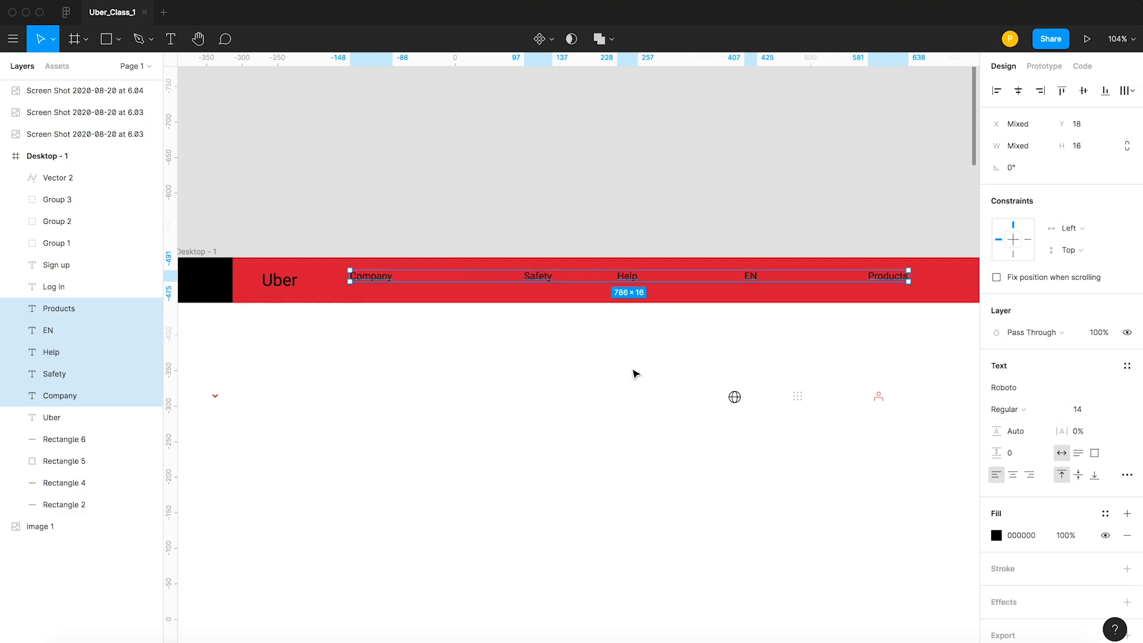
Set the five resized header links to Medium weight and reduce the Log in and Sign up text to match.
{"action": "scroll", "coordinate": [738, 366], "scroll_direction": "down", "scroll_amount": 5}
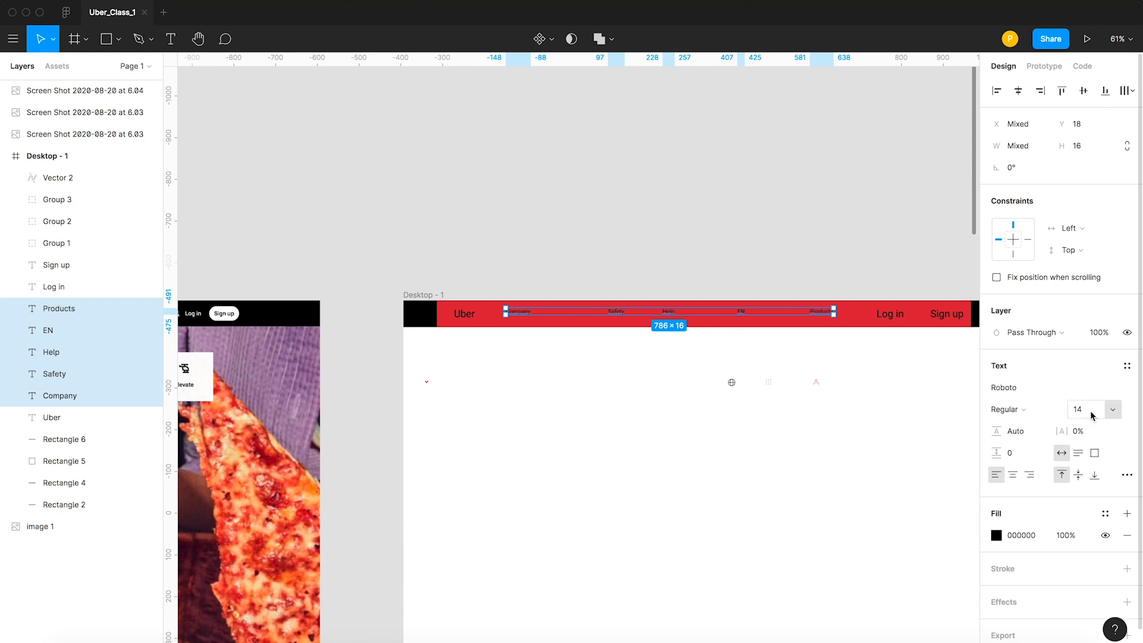
{"action": "left_click", "coordinate": [1033, 415]}
{"action": "left_click", "coordinate": [1028, 427]}
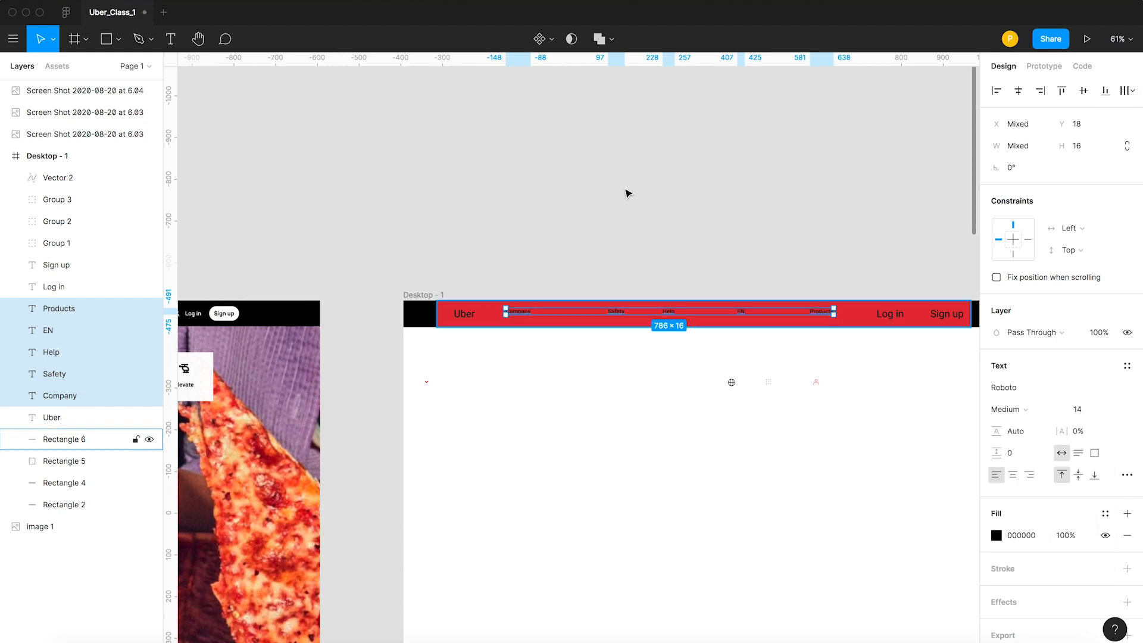
{"action": "left_click", "coordinate": [694, 245]}
{"action": "left_click_drag", "start_coordinate": [797, 262], "coordinate": [787, 220]}
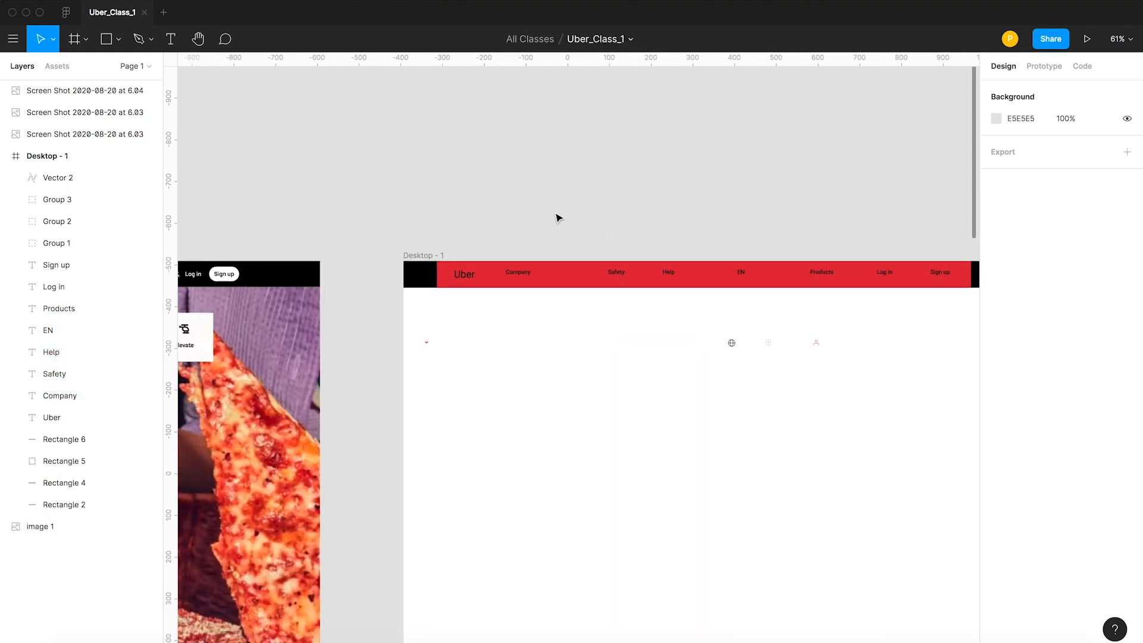
Place the chevron beside the Company link at X 315, Y 26 and recolor its stroke white.
{"action": "key", "text": "z"}
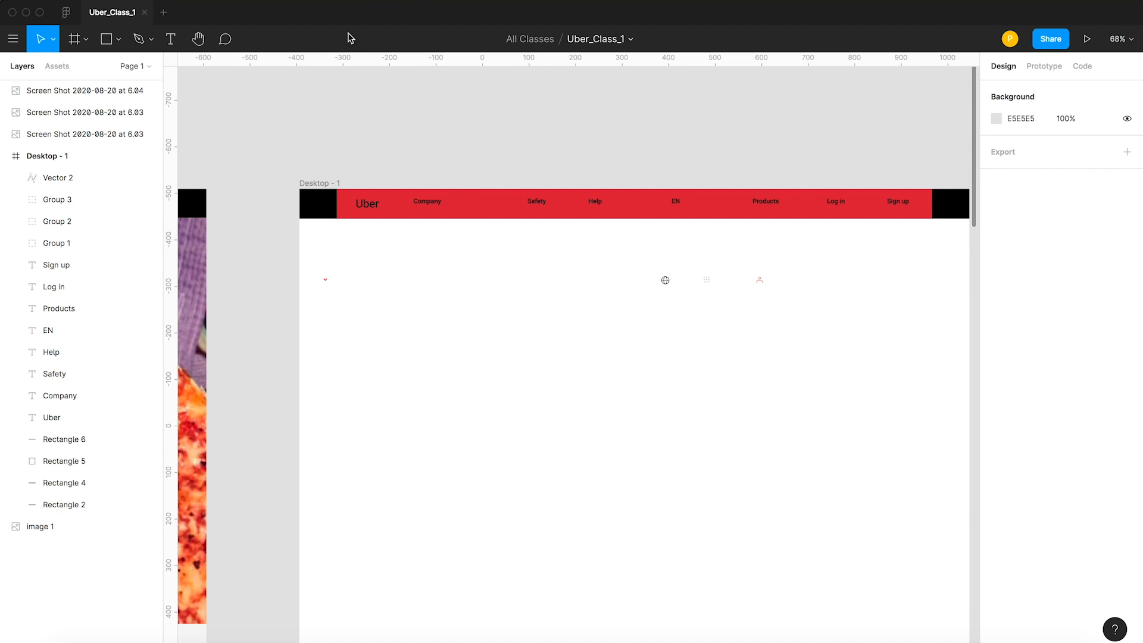
{"action": "left_click_drag", "start_coordinate": [326, 279], "coordinate": [448, 201]}
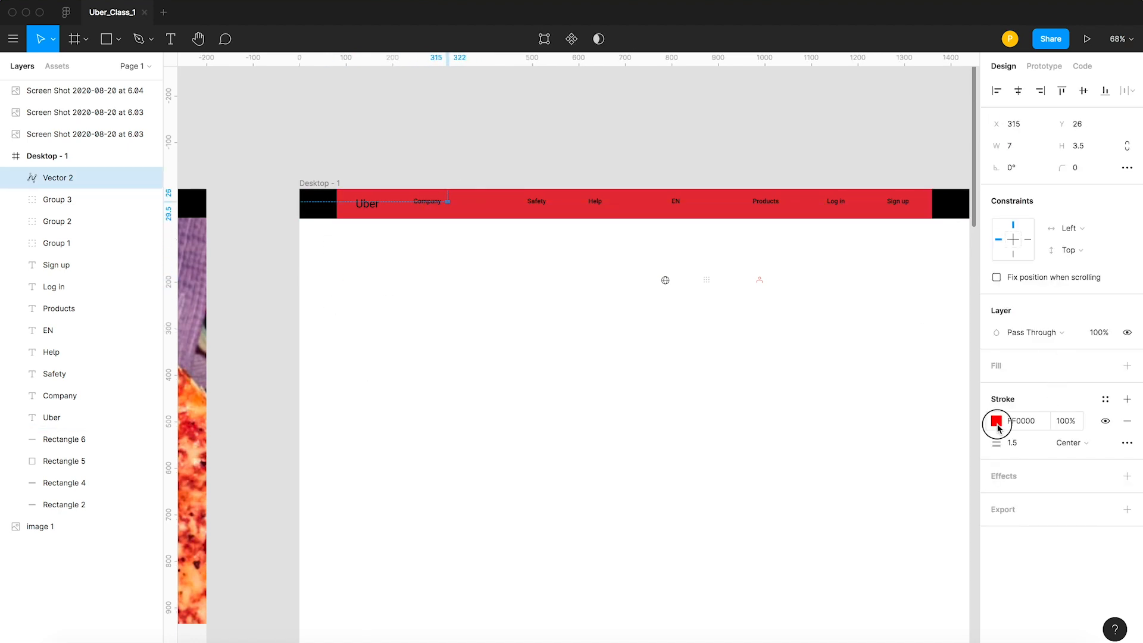
{"action": "left_click", "coordinate": [997, 424]}
{"action": "mouse_move", "coordinate": [865, 377]}
{"action": "left_mouse_down"}
{"action": "mouse_move", "coordinate": [855, 472]}
{"action": "mouse_move", "coordinate": [819, 477]}
{"action": "left_mouse_up"}
{"action": "left_click_drag", "start_coordinate": [851, 432], "coordinate": [797, 281]}
{"action": "left_click", "coordinate": [403, 354]}
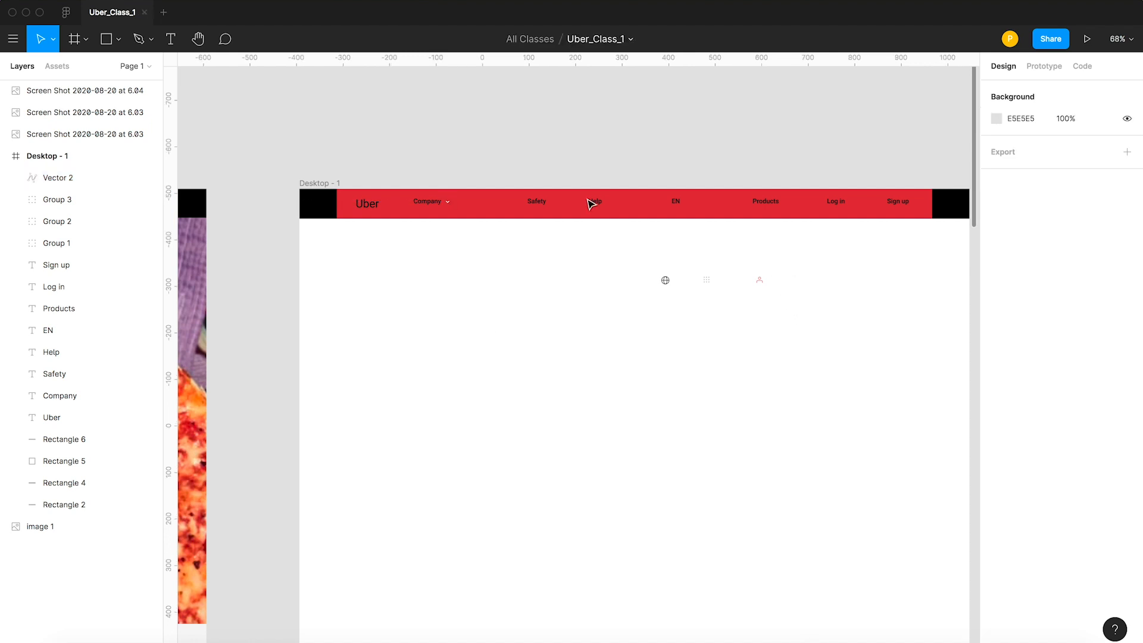
Change the fill of the red 1280 × 64 header rectangle to dark gray.
{"action": "left_click", "coordinate": [481, 202]}
{"action": "left_click", "coordinate": [997, 387]}
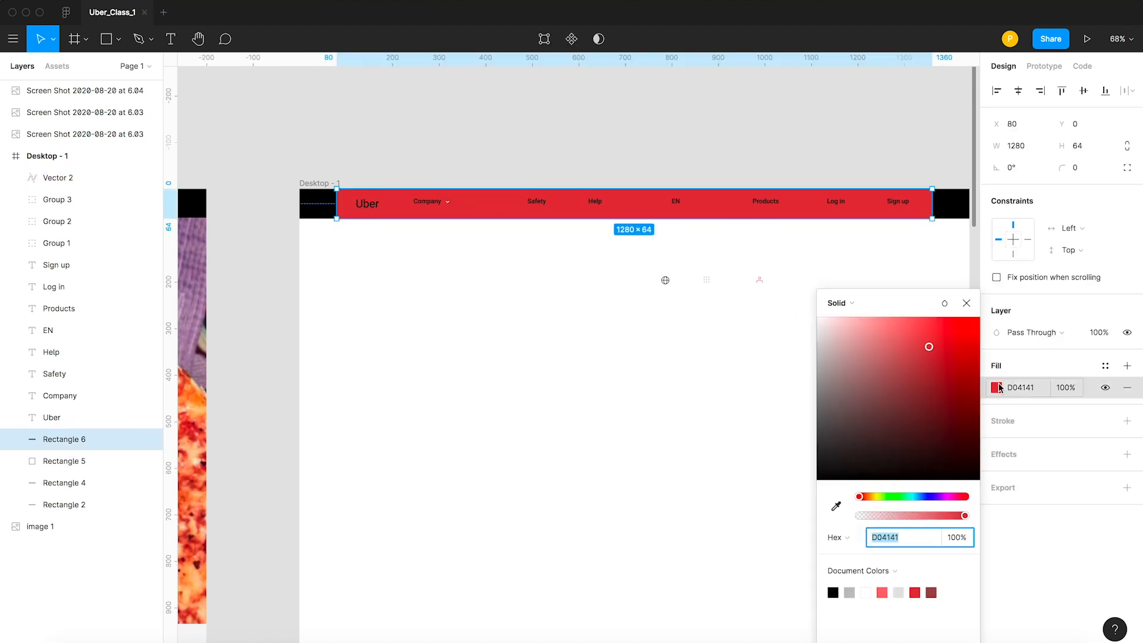
{"action": "mouse_move", "coordinate": [865, 434]}
{"action": "left_mouse_down"}
{"action": "mouse_move", "coordinate": [798, 447]}
{"action": "mouse_move", "coordinate": [786, 429]}
{"action": "left_mouse_up"}
{"action": "left_click", "coordinate": [546, 411]}
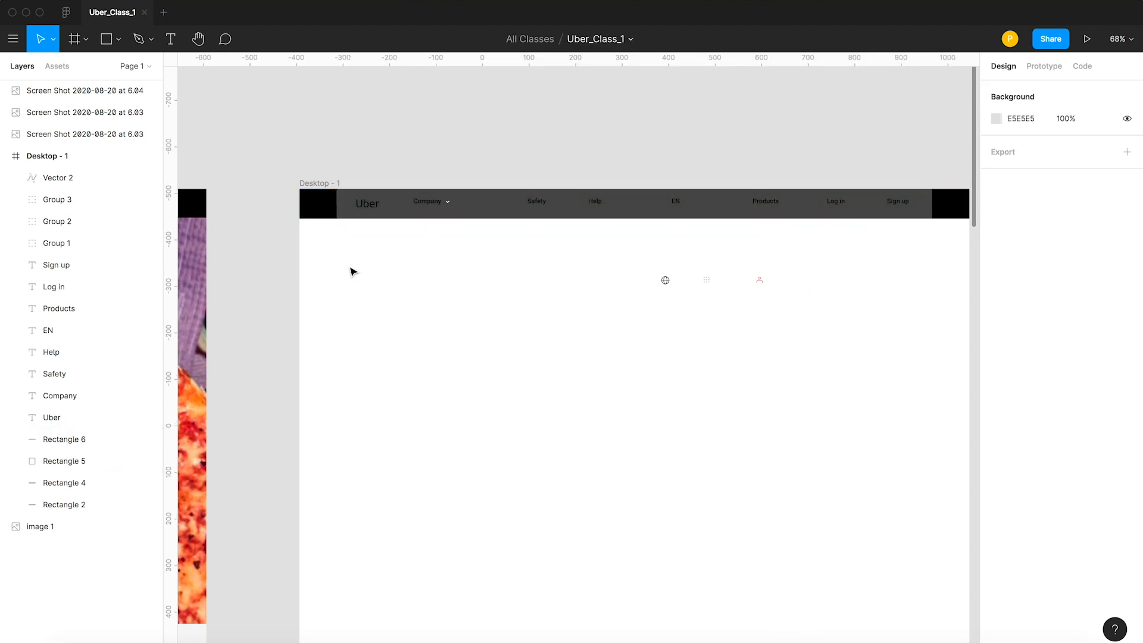
Select the three reference screenshots together and move them up into the empty canvas area beside the Desktop - 1 frame.
{"action": "scroll", "coordinate": [401, 224], "scroll_direction": "up", "scroll_amount": 5}
{"action": "scroll", "coordinate": [462, 146], "scroll_direction": "down", "scroll_amount": 1}
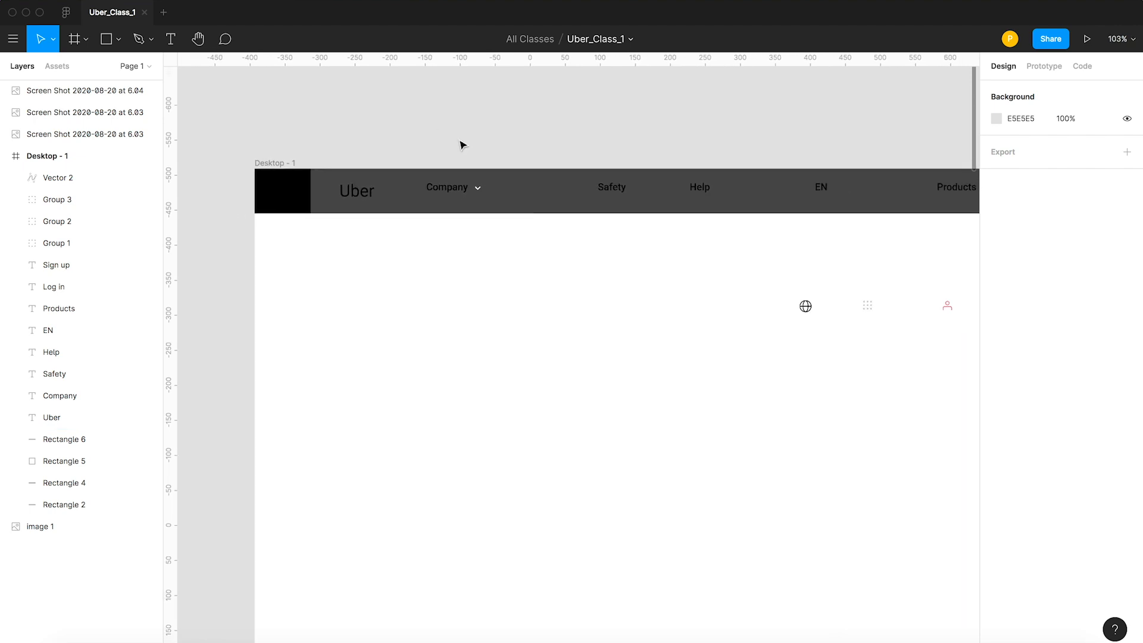
{"action": "key", "text": "space"}
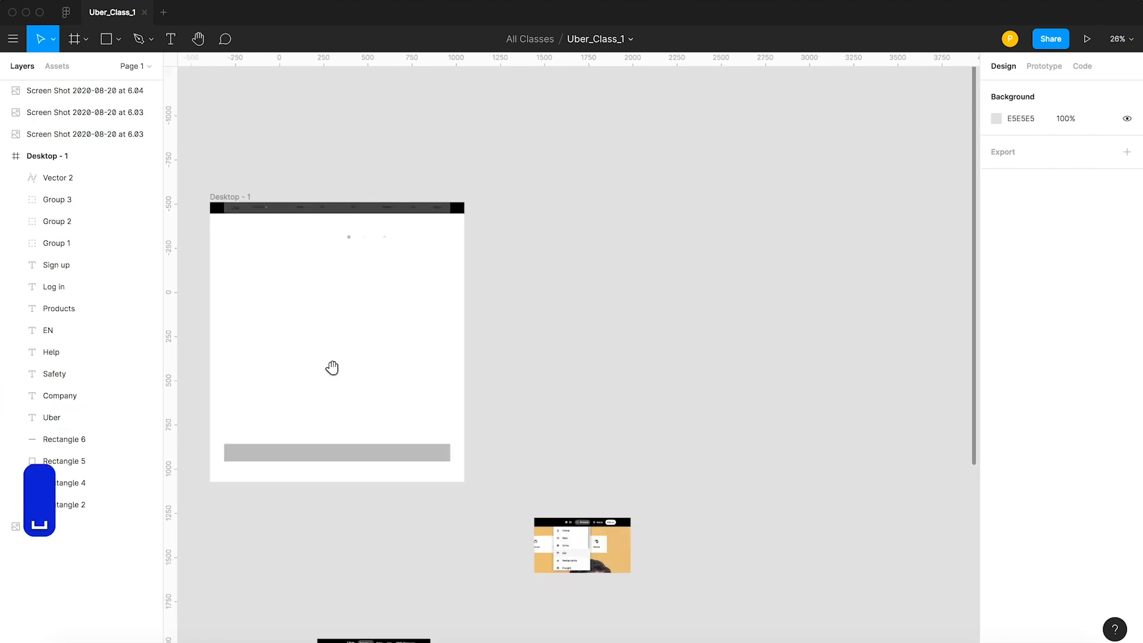
{"action": "left_click_drag", "start_coordinate": [332, 368], "coordinate": [407, 218]}
{"action": "left_click", "coordinate": [625, 393]}
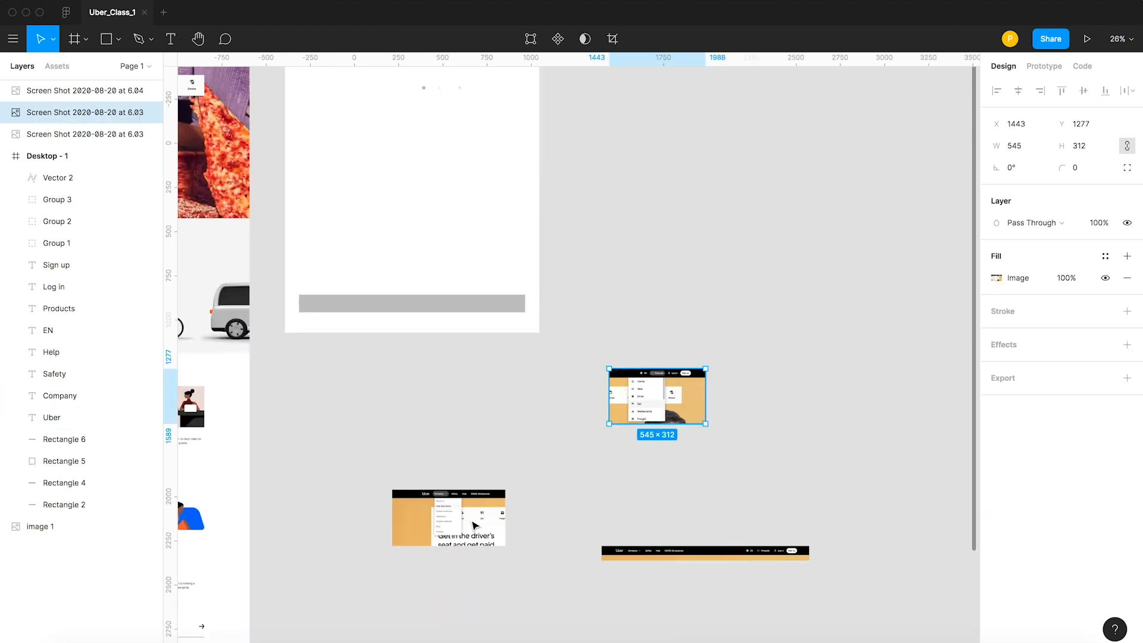
{"action": "left_click", "coordinate": [452, 515], "text": "shift"}
{"action": "left_click", "coordinate": [640, 556], "text": "shift"}
{"action": "left_click_drag", "start_coordinate": [643, 416], "coordinate": [836, 164]}
{"action": "key", "text": "space"}
{"action": "left_click_drag", "start_coordinate": [664, 134], "coordinate": [687, 379]}
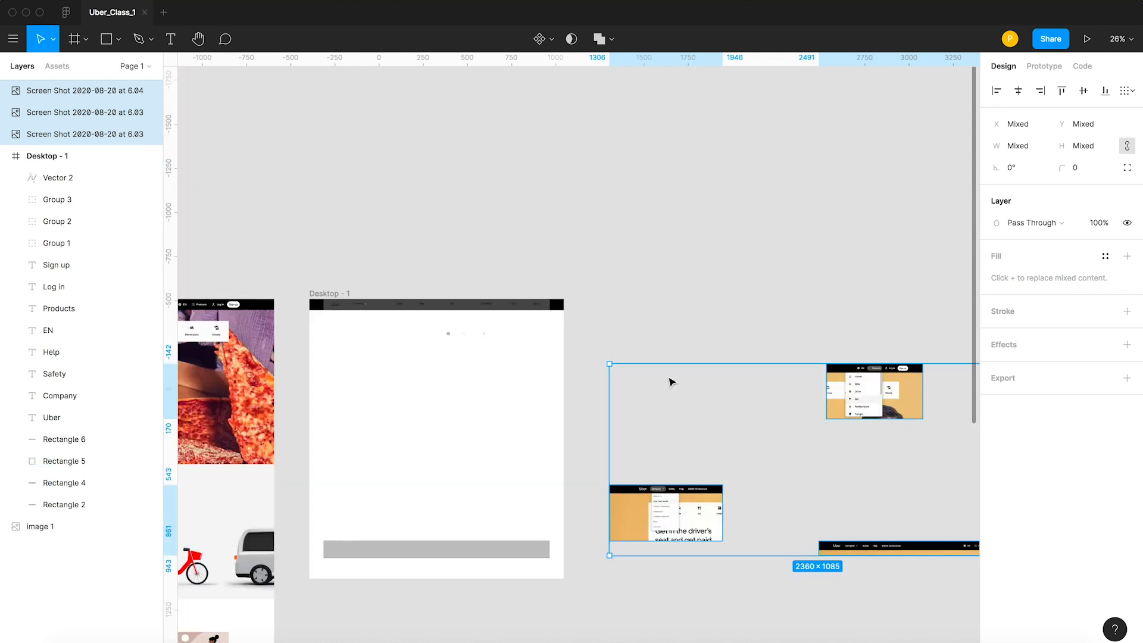
Place the screenshot showing the open Company dropdown inside the Desktop - 1 frame at X 64, Y 138, just below the header.
{"action": "left_click", "coordinate": [667, 429]}
{"action": "left_click_drag", "start_coordinate": [664, 512], "coordinate": [374, 349]}
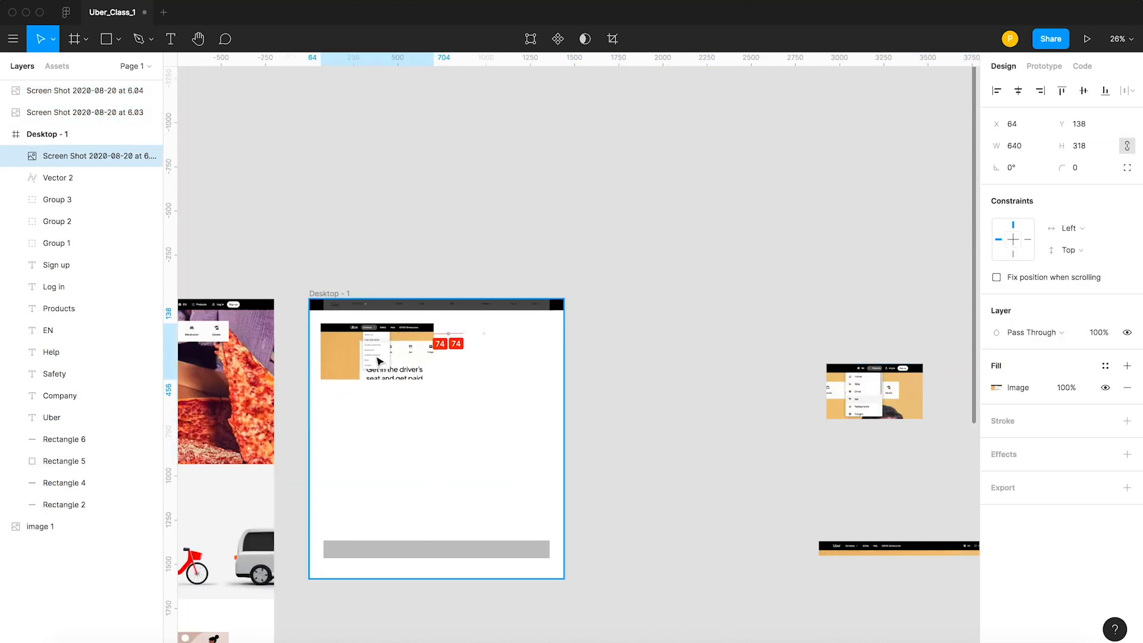
{"action": "key", "text": "z"}
{"action": "left_click_drag", "start_coordinate": [291, 274], "coordinate": [520, 408]}
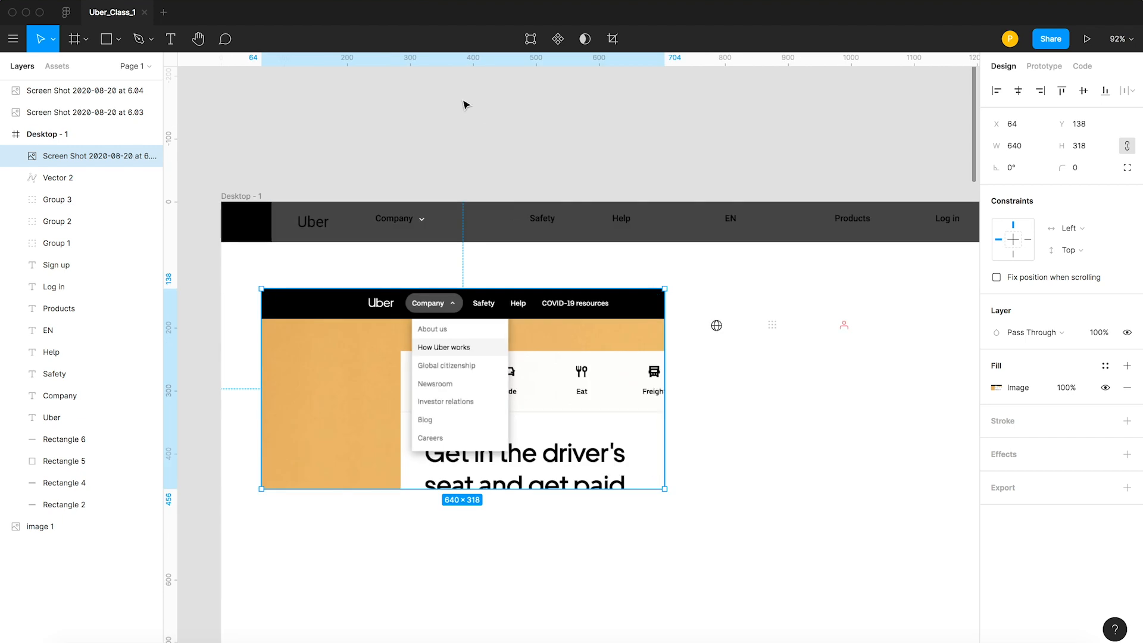
{"action": "key", "text": "v"}
{"action": "left_click", "coordinate": [457, 269]}
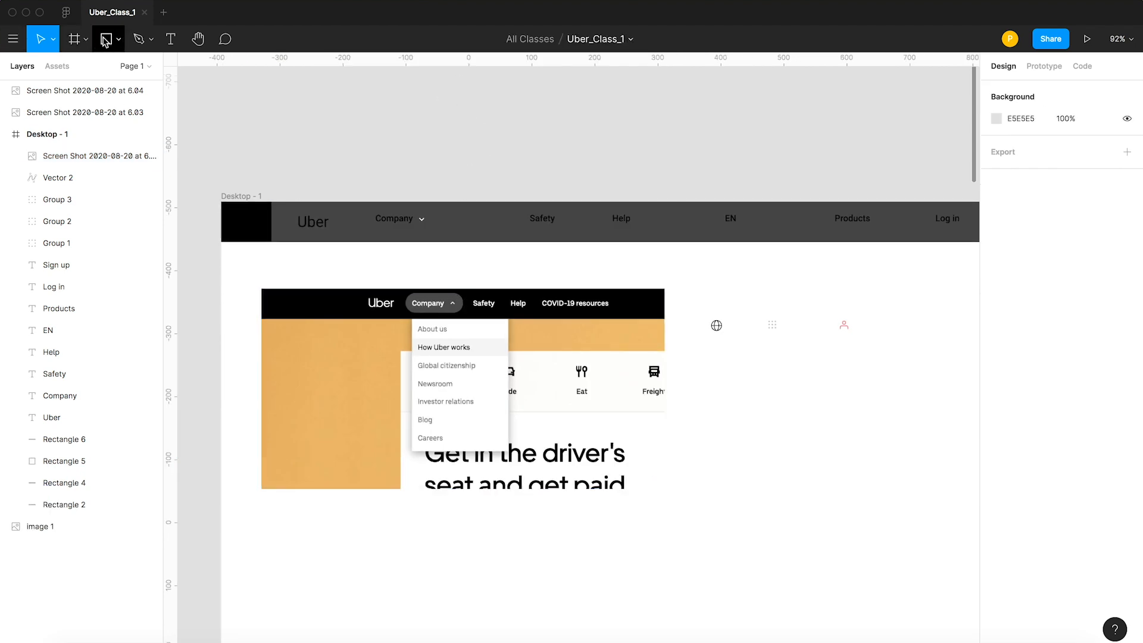
Draw a rectangle about 138 wide over the header's Company link at X 219, Y 13, and set its height to 38.
{"action": "key", "text": "r"}
{"action": "left_click_drag", "start_coordinate": [359, 210], "coordinate": [446, 236]}
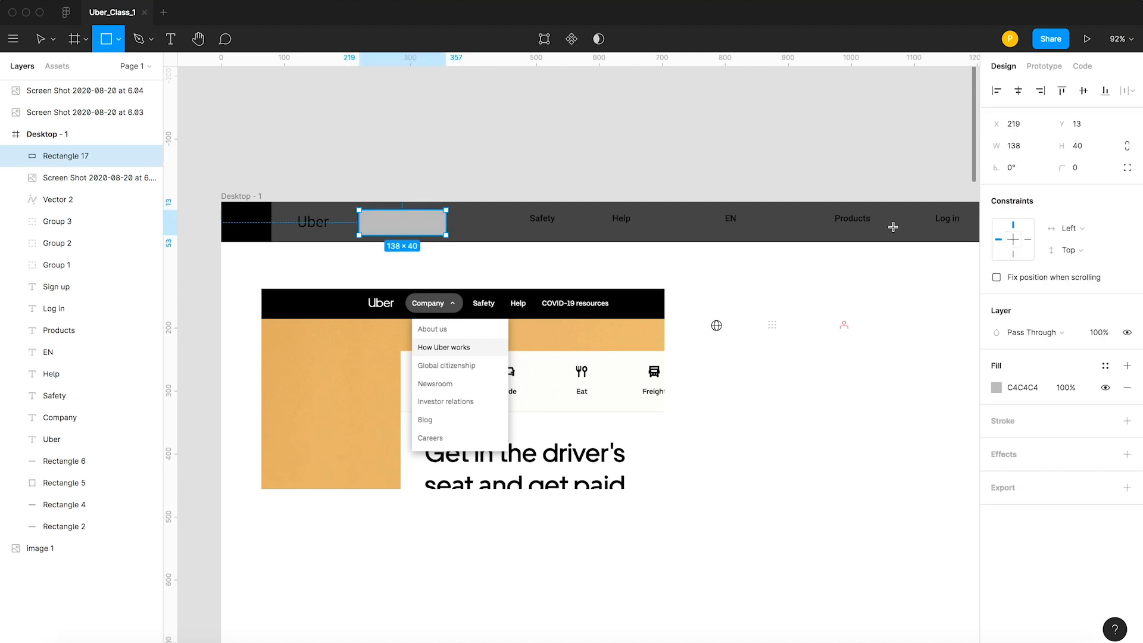
{"action": "left_click", "coordinate": [1087, 149]}
{"action": "type", "text": "38"}
{"action": "key", "text": "Return"}
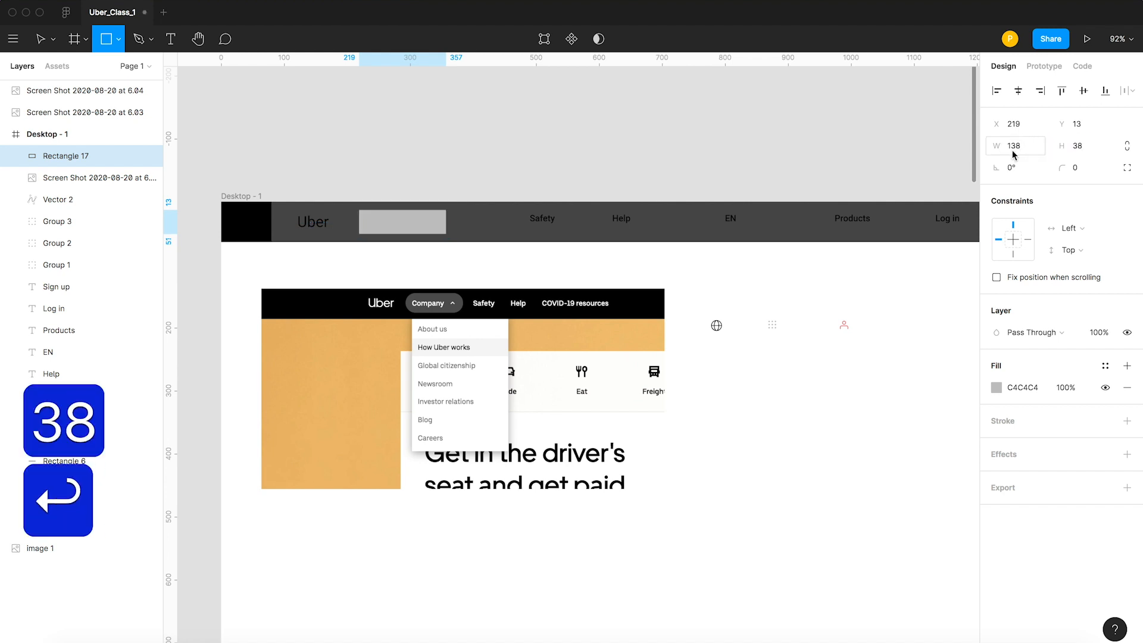
Round the new rectangle's corners to a radius of 19 so it forms a pill.
{"action": "scroll", "coordinate": [437, 253], "scroll_direction": "up", "scroll_amount": 2}
{"action": "scroll", "coordinate": [432, 254], "scroll_direction": "up", "scroll_amount": 6}
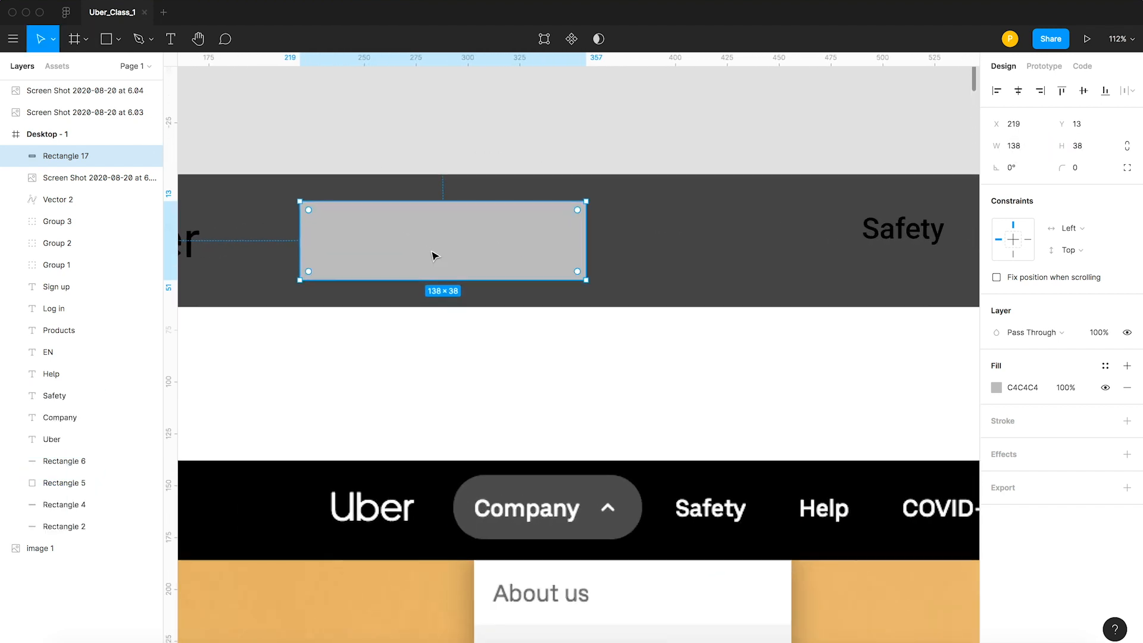
{"action": "left_click_drag", "start_coordinate": [278, 199], "coordinate": [452, 219]}
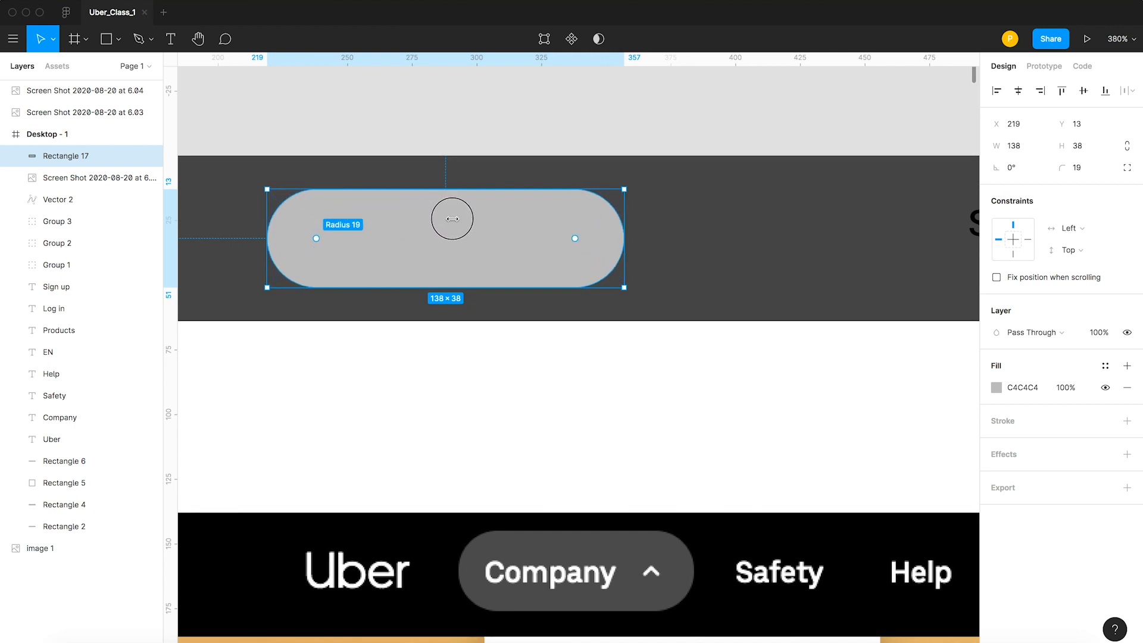
{"action": "scroll", "coordinate": [541, 143], "scroll_direction": "down", "scroll_amount": 10}
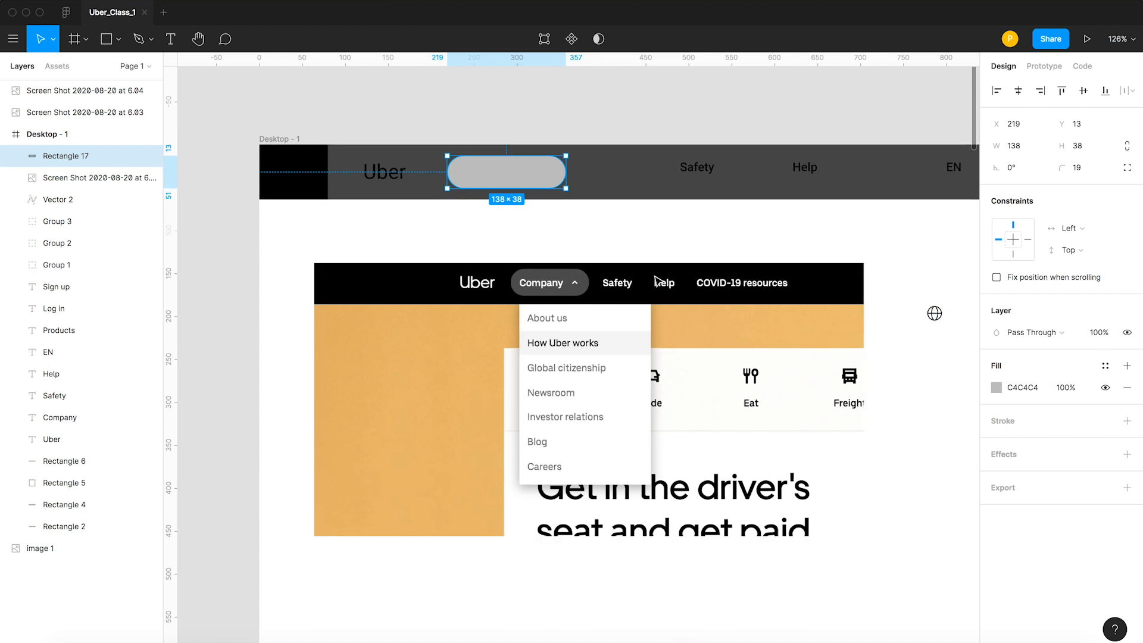
Fill the pill with the gray 545454 sampled from the highlighted Company button in the reference screenshot.
{"action": "key", "text": "i"}
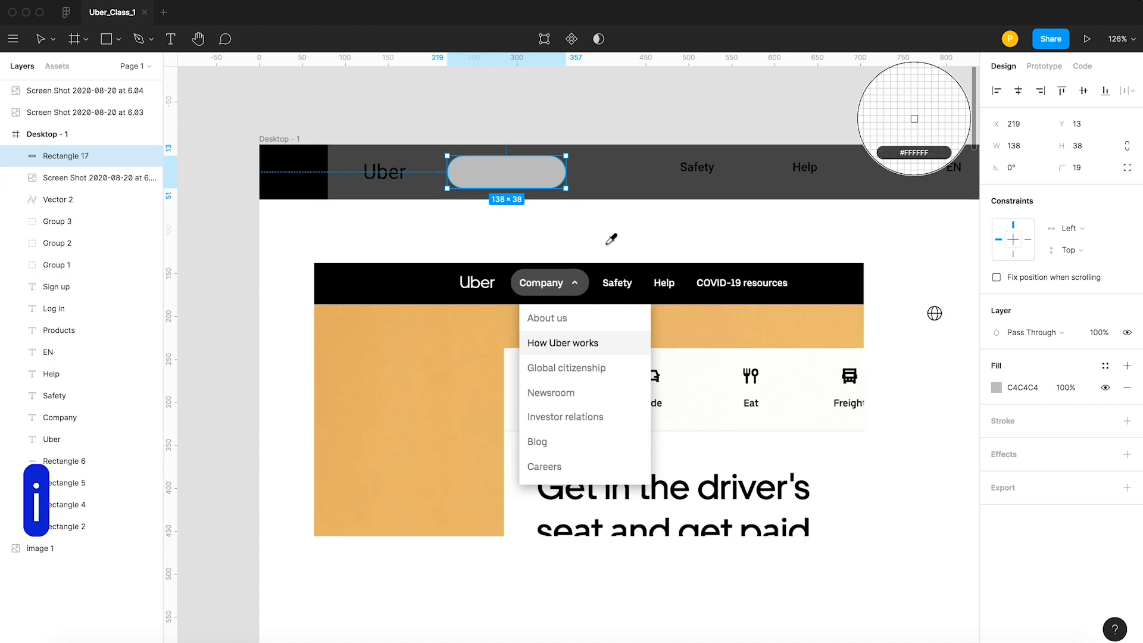
{"action": "left_click", "coordinate": [914, 119]}
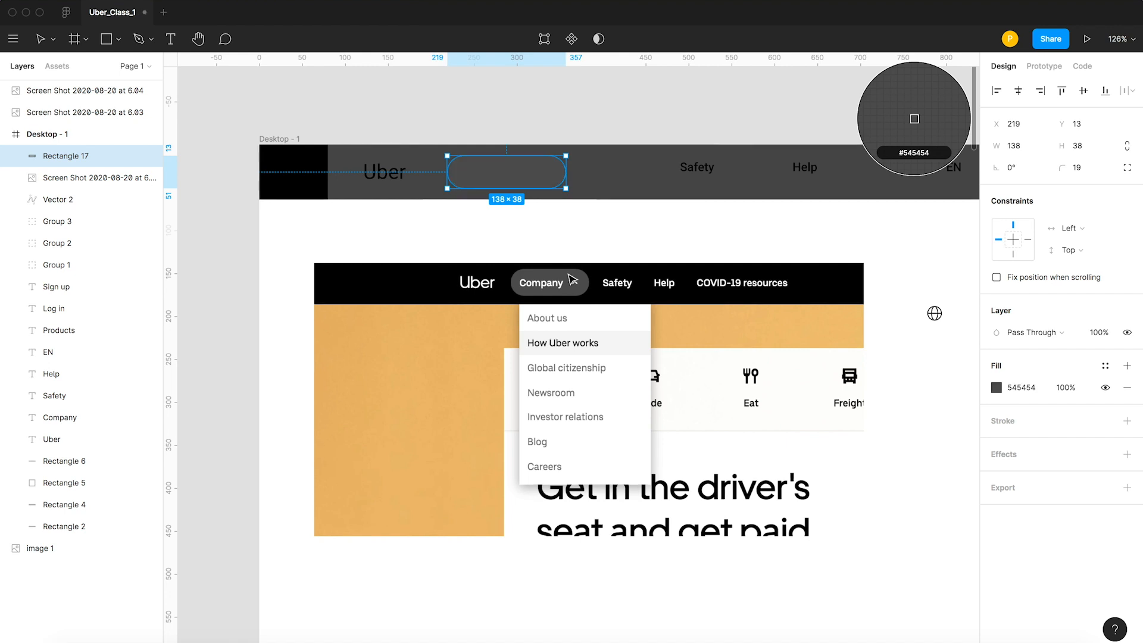
{"action": "left_click", "coordinate": [570, 129]}
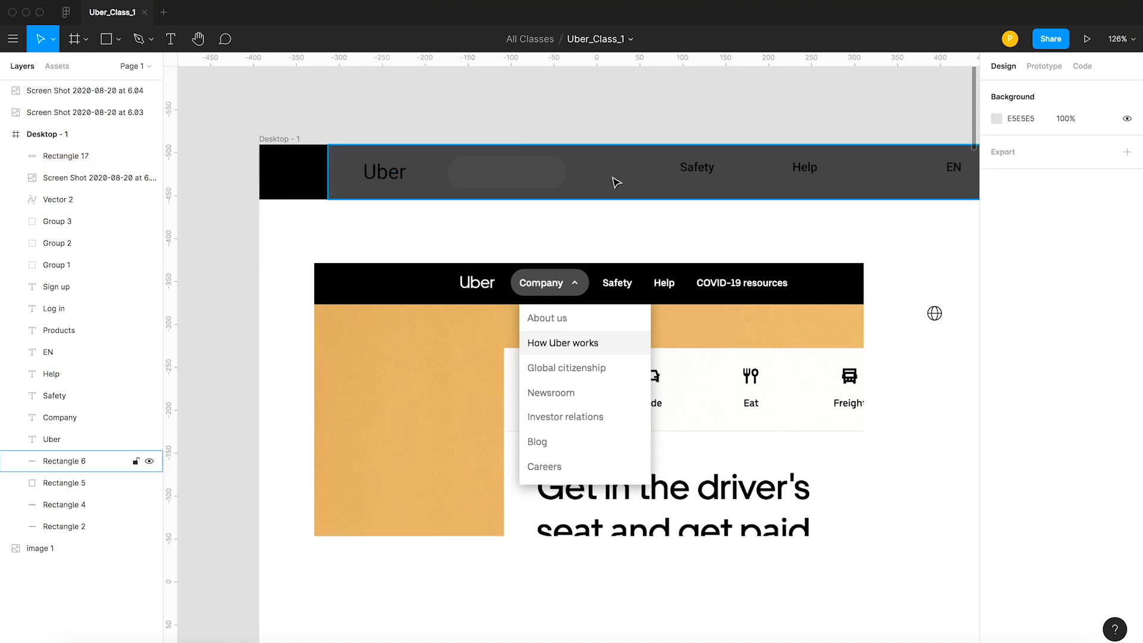
Darken the fill of the 1280 × 64 header rectangle to a near-black gray.
{"action": "left_click", "coordinate": [616, 182]}
{"action": "left_click", "coordinate": [996, 388]}
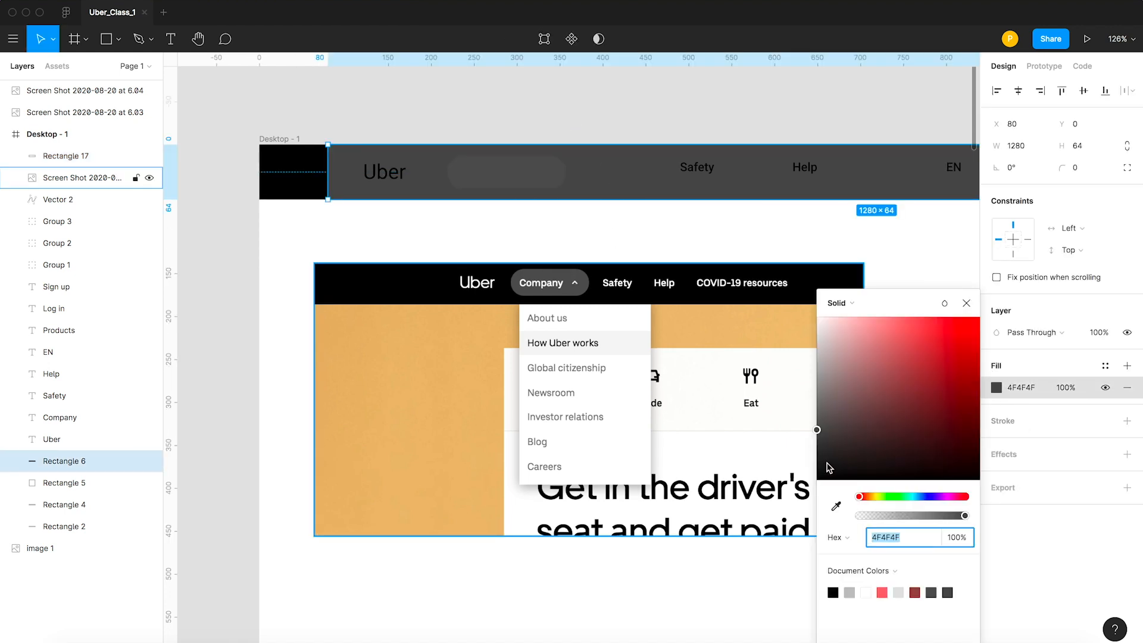
{"action": "left_click", "coordinate": [817, 453]}
{"action": "left_click", "coordinate": [471, 129]}
{"action": "scroll", "coordinate": [470, 129], "scroll_direction": "right", "scroll_amount": 5}
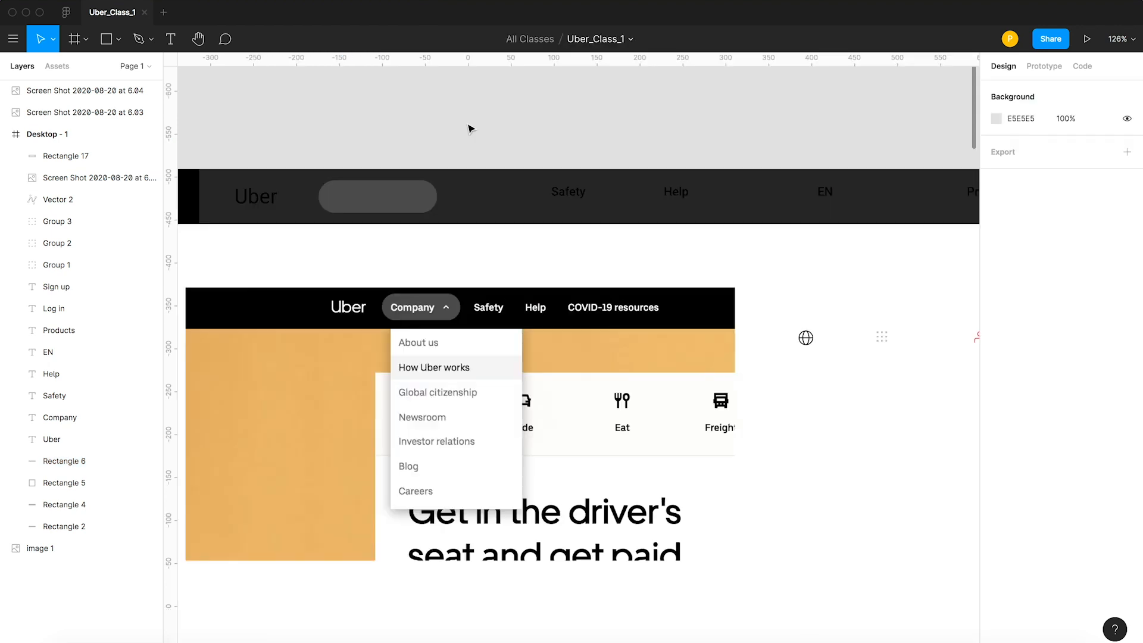
Switch the outline view on and off to examine the Company link and chevron hidden beneath the pill.
{"action": "left_click", "coordinate": [405, 210]}
{"action": "left_click", "coordinate": [406, 144]}
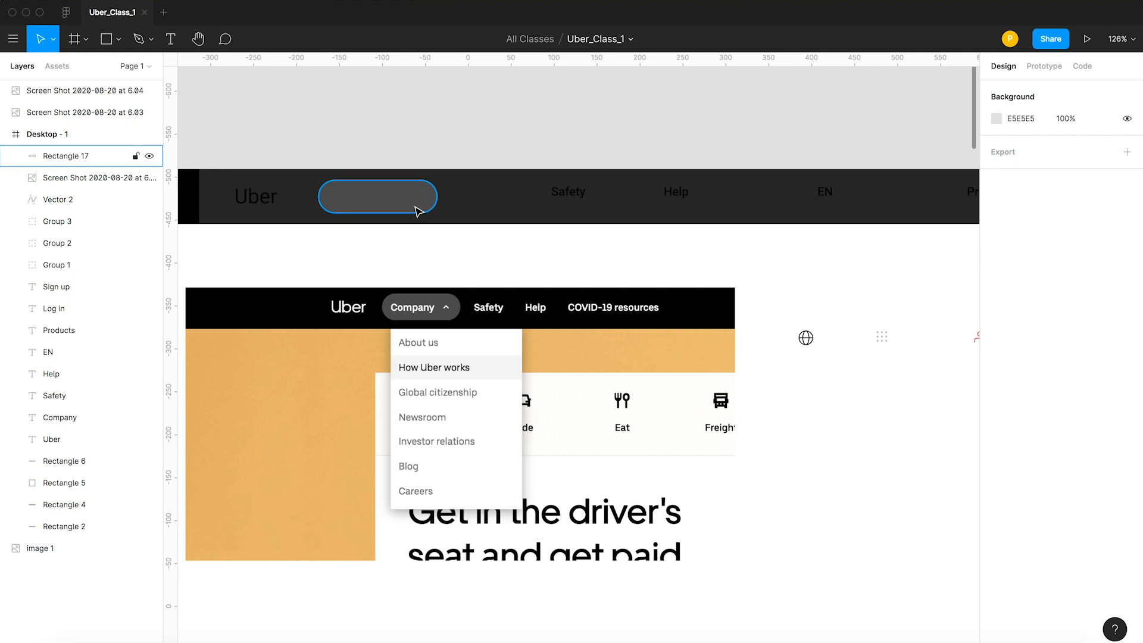
{"action": "left_click", "coordinate": [390, 209]}
{"action": "left_click", "coordinate": [415, 162]}
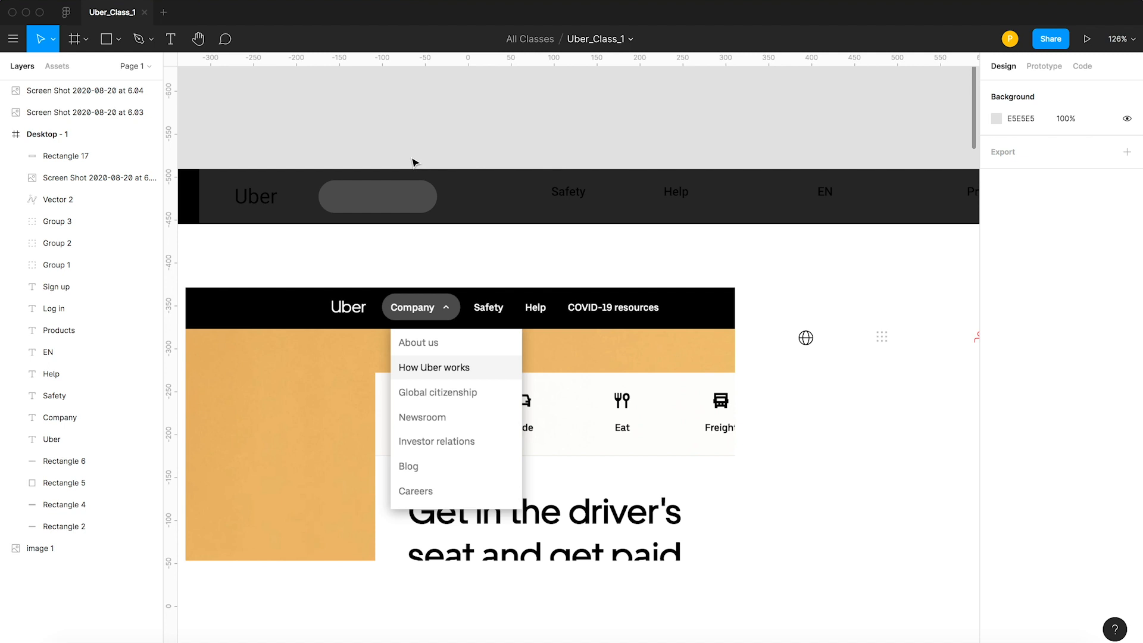
{"action": "key", "text": "super+y"}
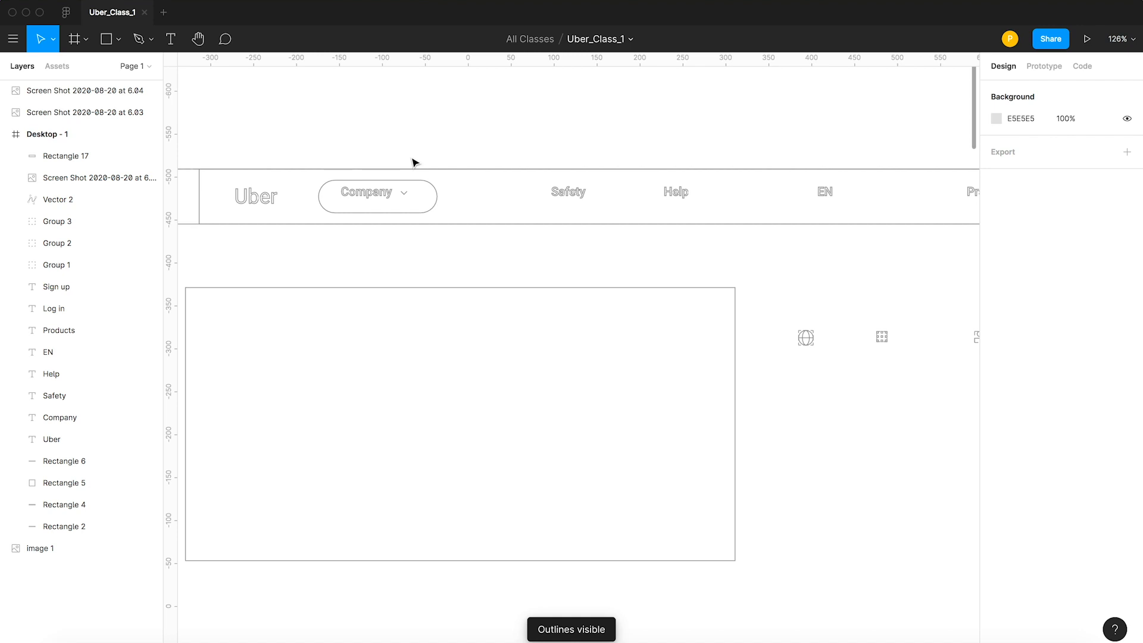
{"action": "left_click", "coordinate": [365, 191]}
{"action": "left_click", "coordinate": [401, 141]}
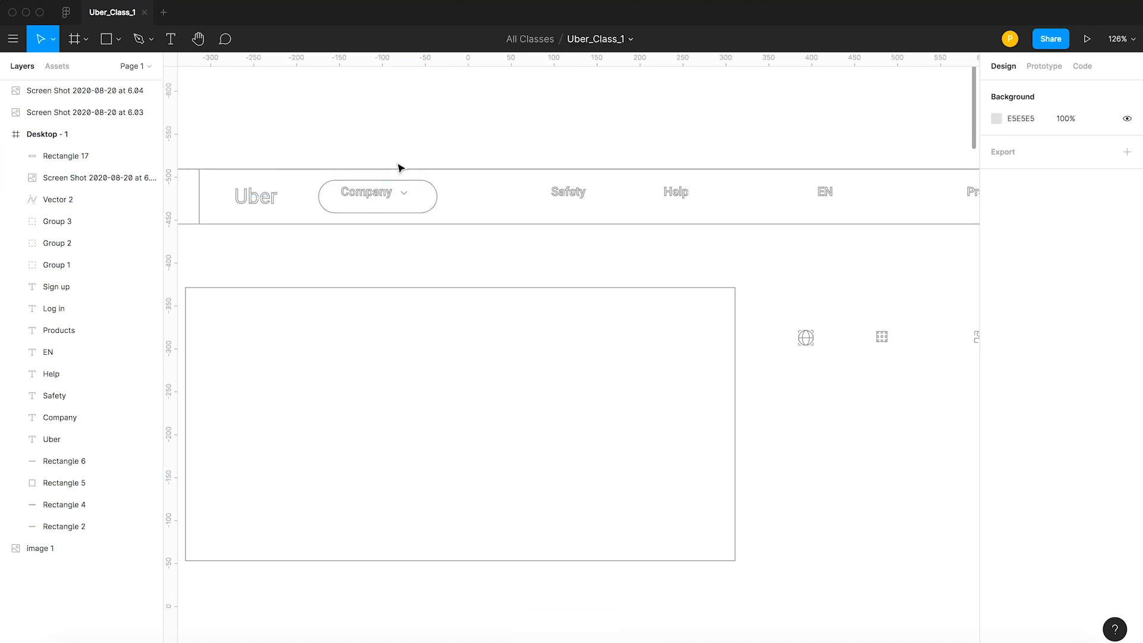
{"action": "key", "text": "super+y"}
{"action": "key", "text": "super+y"}
{"action": "key", "text": "super+y"}
{"action": "key", "text": "super+y"}
{"action": "key", "text": "super+y"}
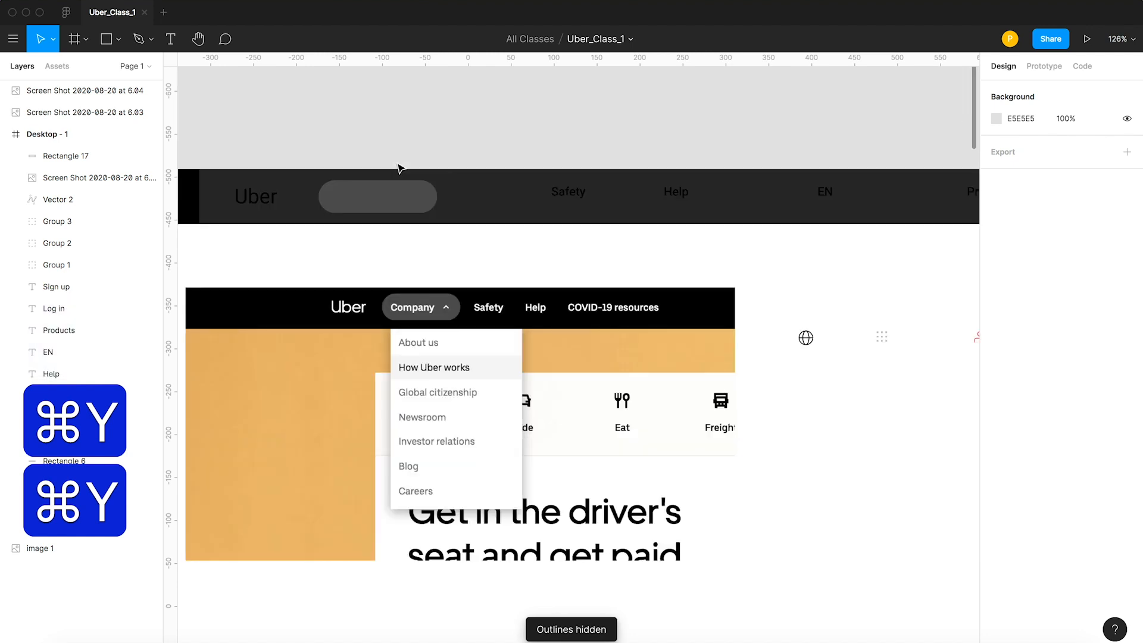
{"action": "left_click", "coordinate": [378, 197]}
{"action": "left_click", "coordinate": [391, 140]}
{"action": "left_click", "coordinate": [378, 208]}
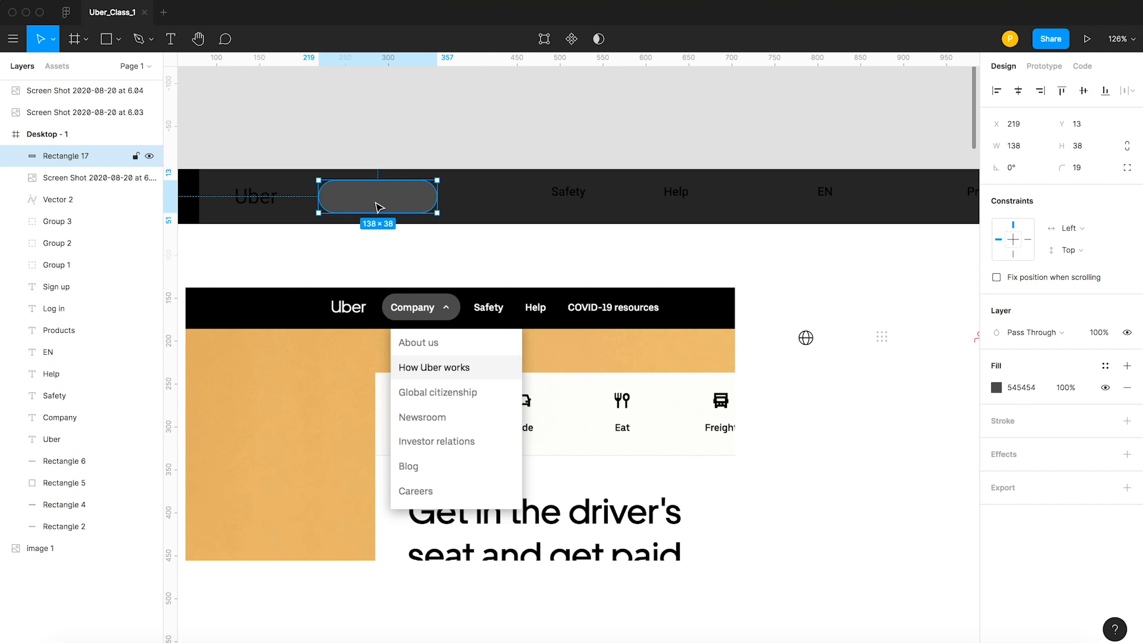
Show outlines and bring the Company text forward in the layer order to just beneath the pill rectangle.
{"action": "key", "text": "super+y"}
{"action": "scroll", "coordinate": [377, 202], "scroll_direction": "left", "scroll_amount": 1}
{"action": "left_click", "coordinate": [388, 204]}
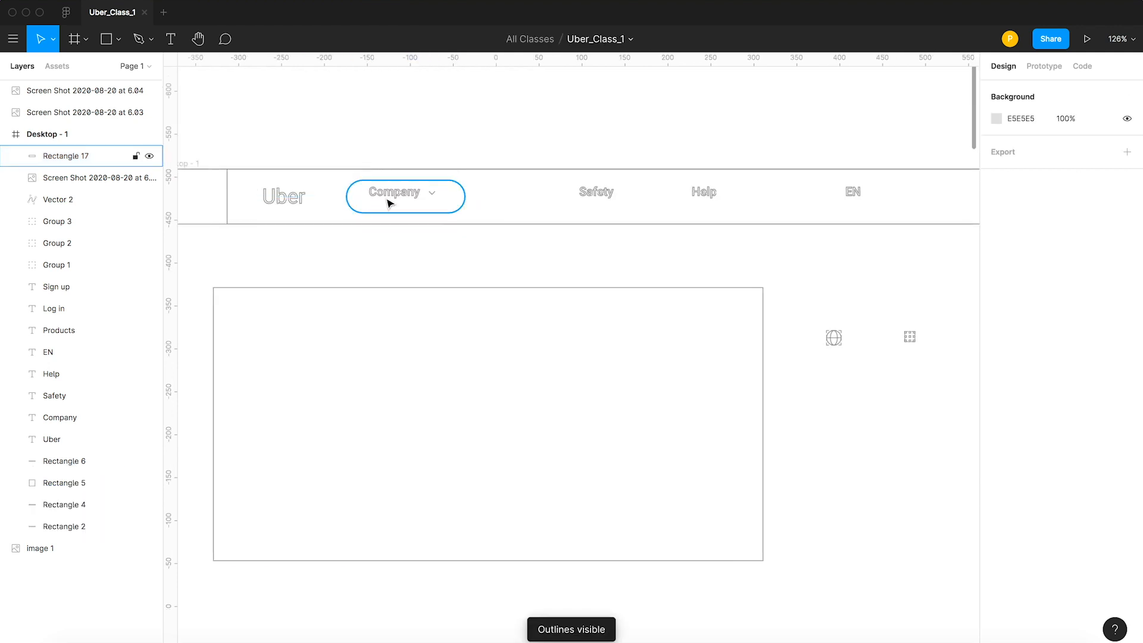
{"action": "left_click", "coordinate": [65, 420]}
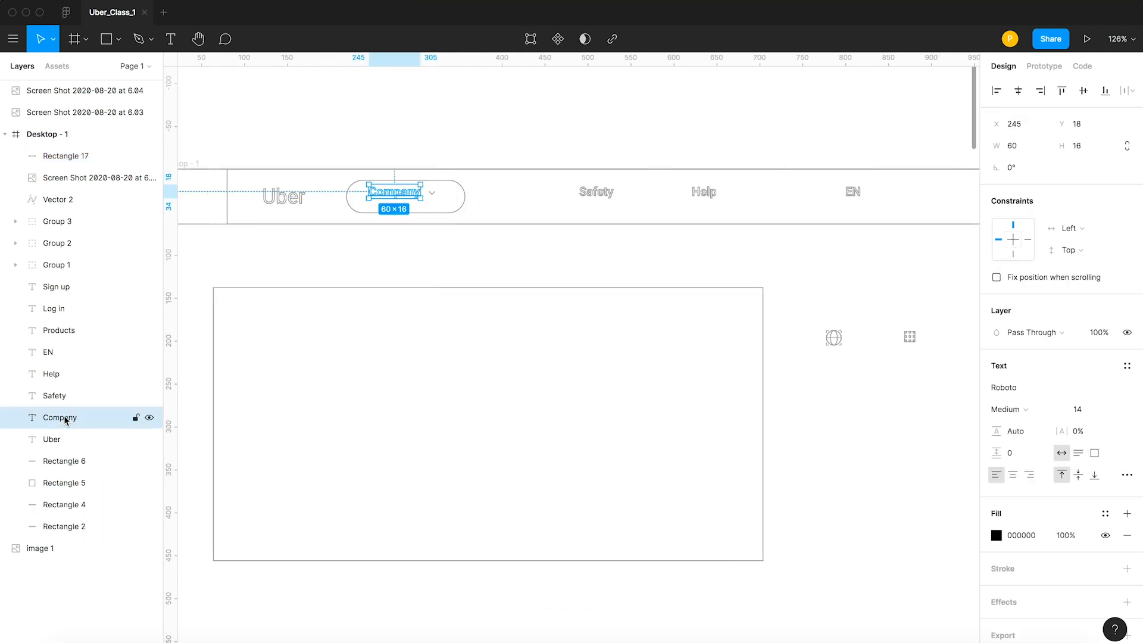
{"action": "key", "text": "super+bracketright"}
{"action": "key", "text": "super+bracketright"}
{"action": "key", "text": "super+bracketright"}
{"action": "key", "text": "super+bracketright"}
{"action": "key", "text": "super+bracketright"}
{"action": "key", "text": "super+bracketright"}
{"action": "key", "text": "super+bracketright"}
{"action": "key", "text": "super+bracketright"}
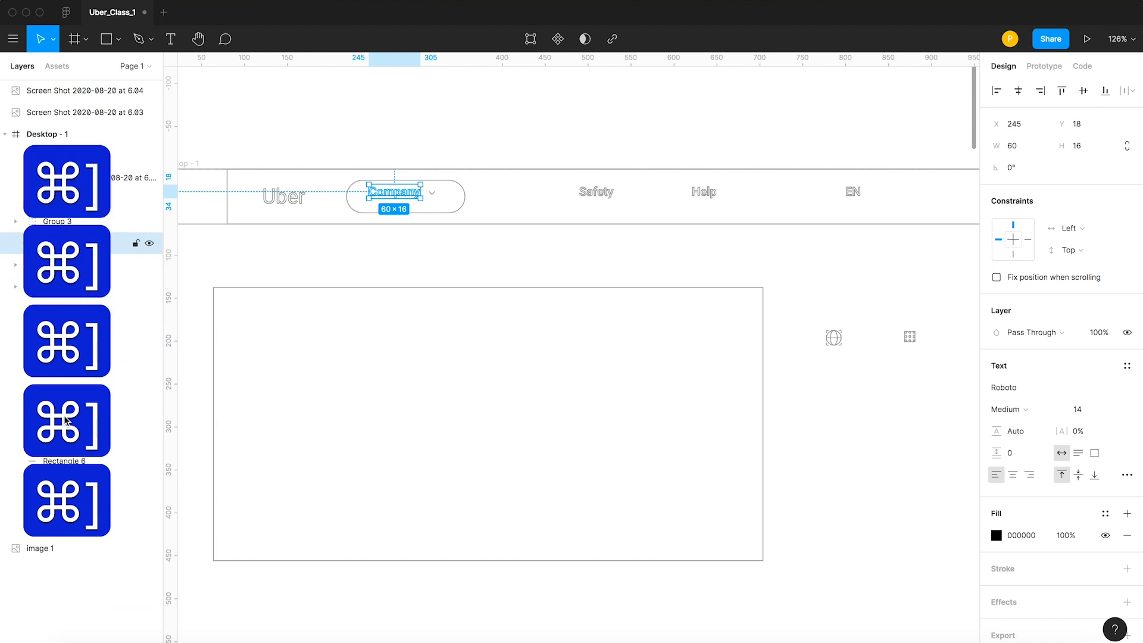
{"action": "key", "text": "super+bracketright"}
{"action": "key", "text": "super+bracketright"}
{"action": "key", "text": "super+bracketright"}
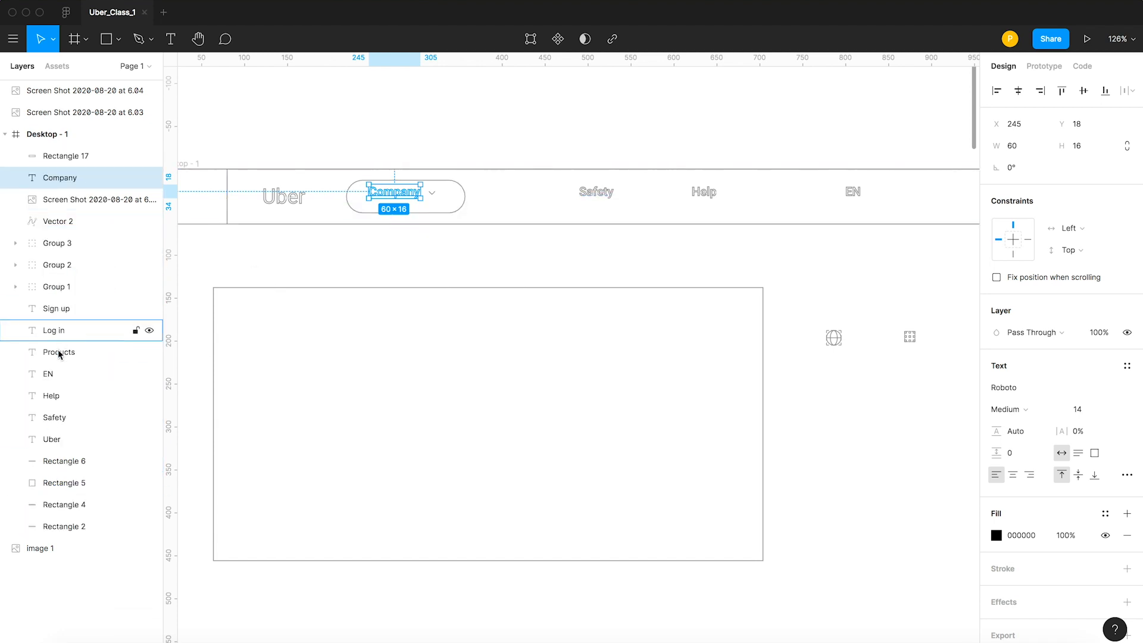
Bring the chevron vector forward to the front of the Desktop - 1 frame, above the pill.
{"action": "left_click", "coordinate": [58, 221]}
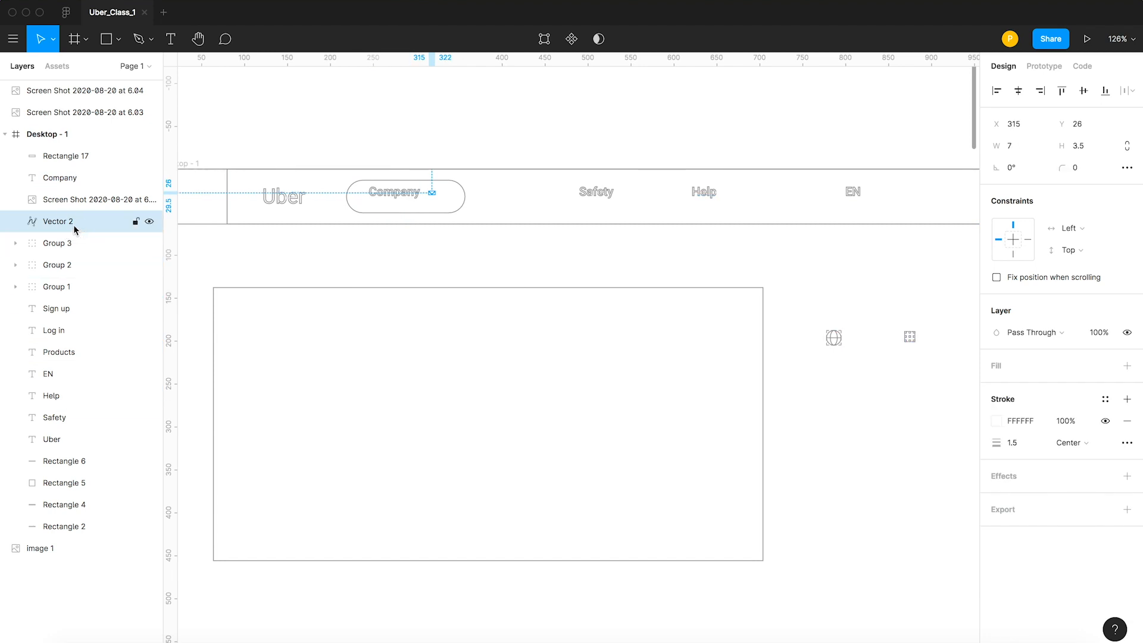
{"action": "key", "text": "super+bracketright"}
{"action": "key", "text": "super+bracketright"}
{"action": "key", "text": "super+bracketright"}
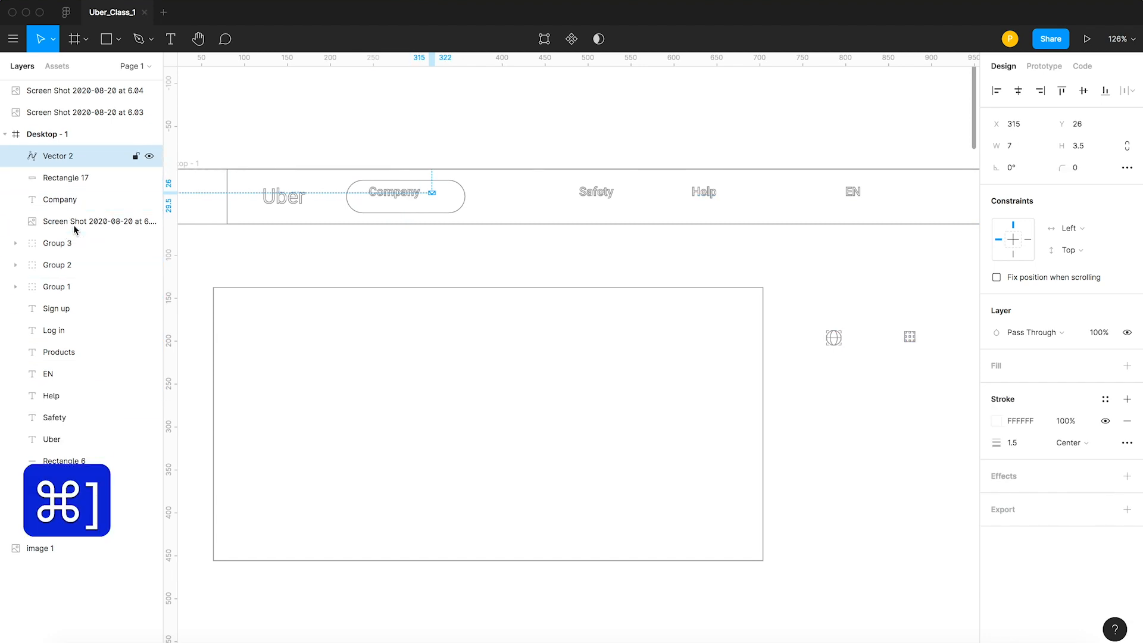
{"action": "left_click", "coordinate": [239, 143]}
{"action": "left_click", "coordinate": [392, 193]}
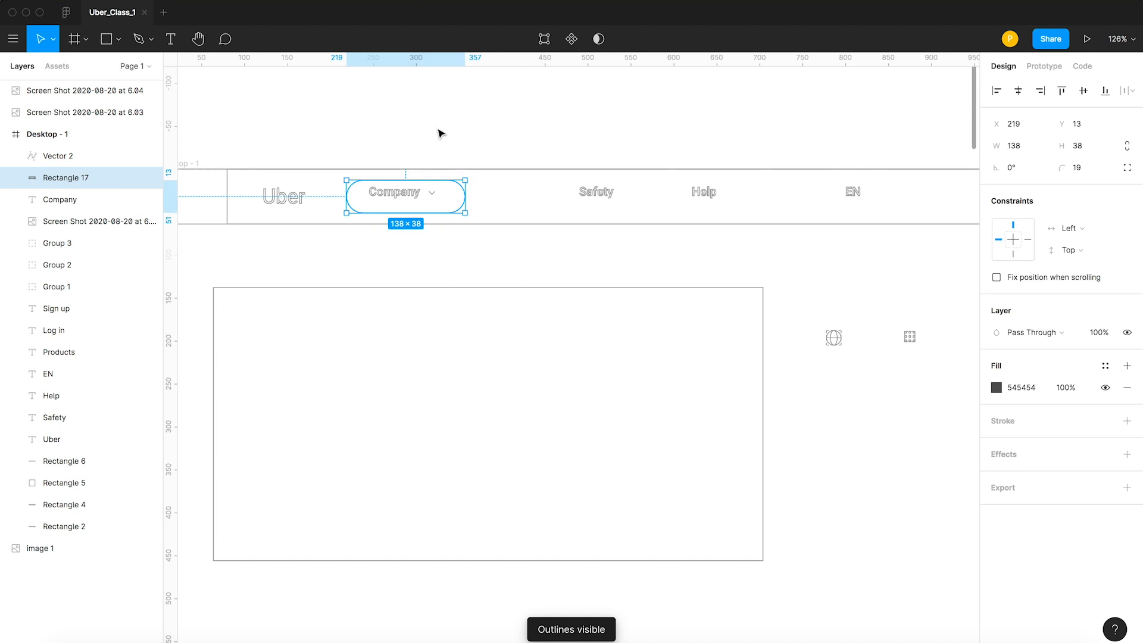
Hide the outlines and bring the Company text forward above the pill rectangle.
{"action": "key", "text": "super+y"}
{"action": "left_click", "coordinate": [72, 203]}
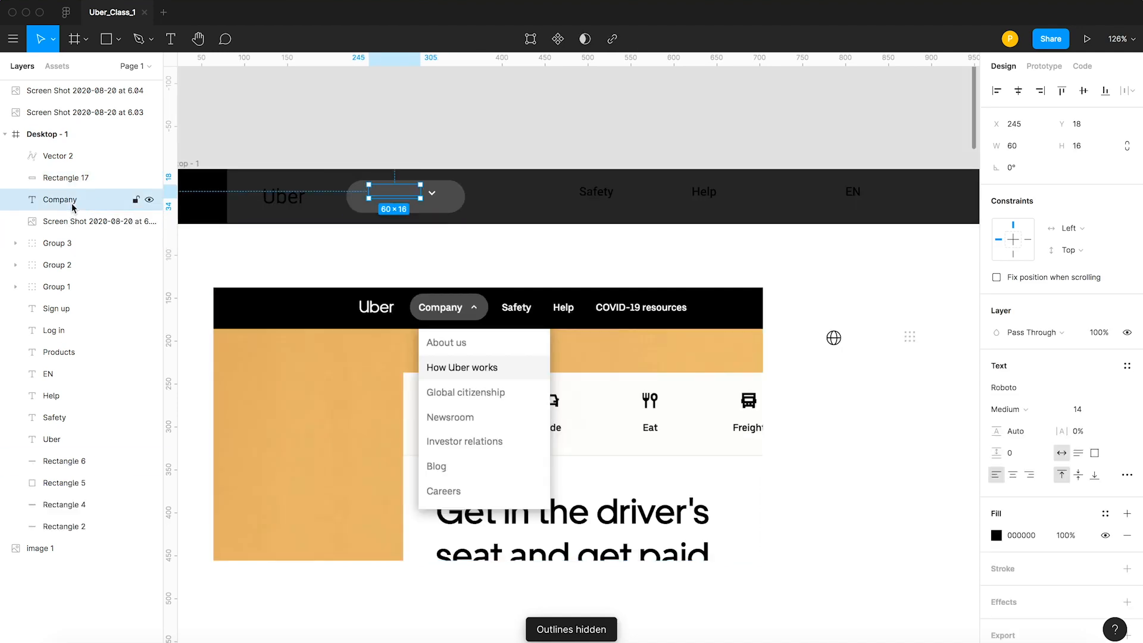
{"action": "key", "text": "super+bracketright"}
{"action": "left_click", "coordinate": [451, 125]}
{"action": "left_click", "coordinate": [397, 198]}
Group the Company text and its chevron.
{"action": "key", "text": "z"}
{"action": "left_click_drag", "start_coordinate": [335, 159], "coordinate": [546, 277]}
{"action": "left_click", "coordinate": [554, 277]}
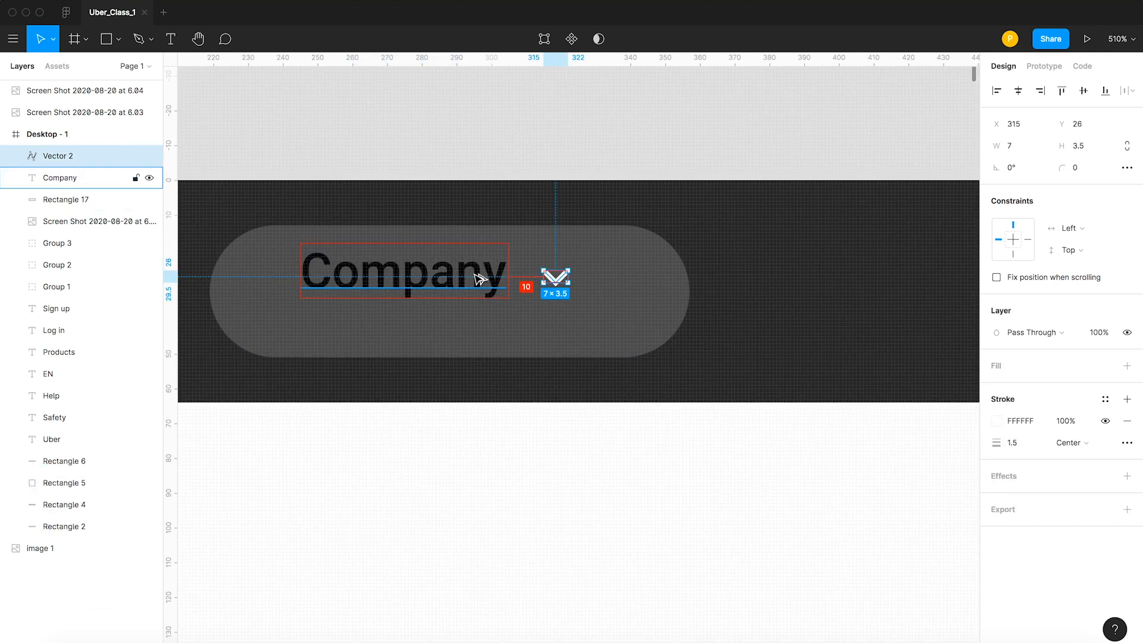
{"action": "left_click", "coordinate": [631, 163]}
{"action": "left_click", "coordinate": [554, 278]}
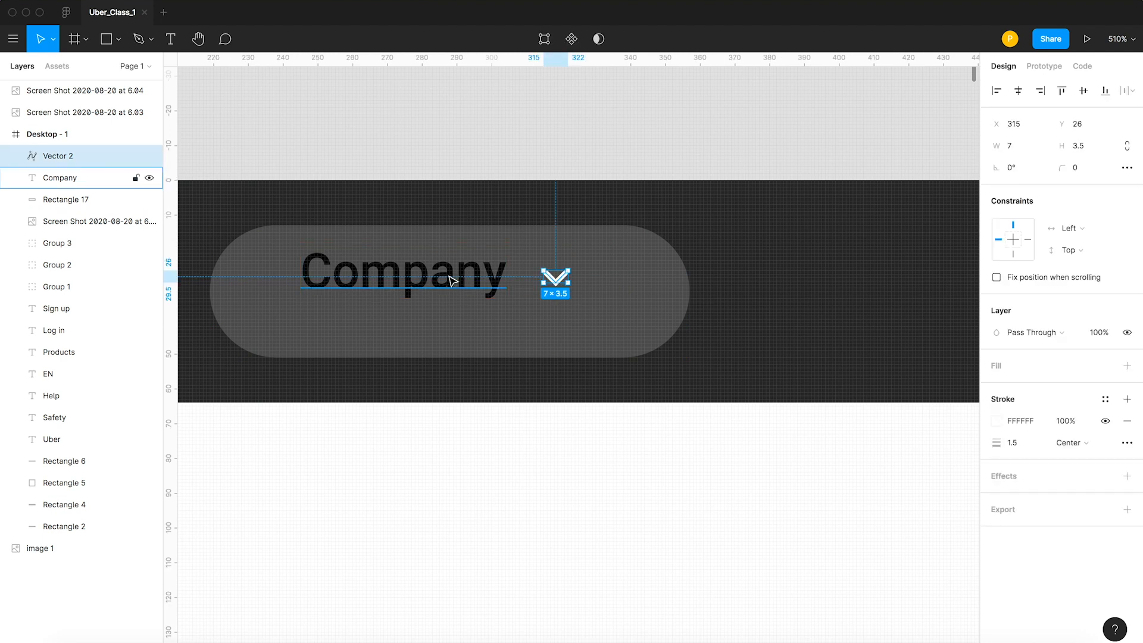
{"action": "left_click", "coordinate": [449, 275], "text": "shift"}
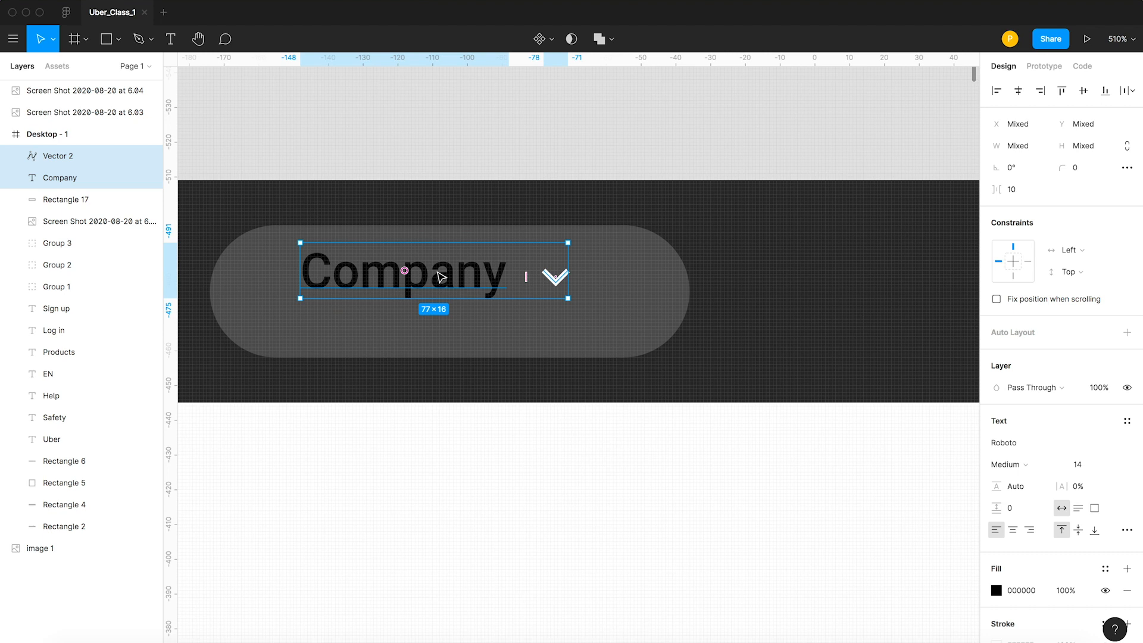
{"action": "key", "text": "super+g"}
{"action": "key", "text": "Escape"}
{"action": "left_click", "coordinate": [442, 283]}
{"action": "key", "text": "super+z"}
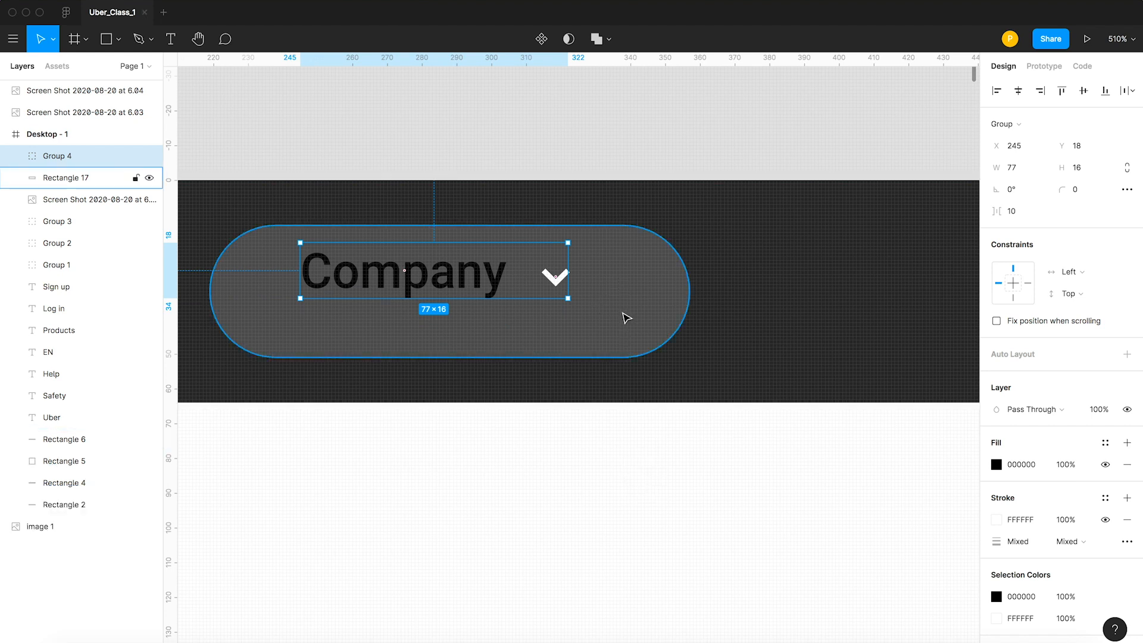
Align the Company group and the pill on their vertical and horizontal centers.
{"action": "left_click", "coordinate": [622, 316], "text": "shift"}
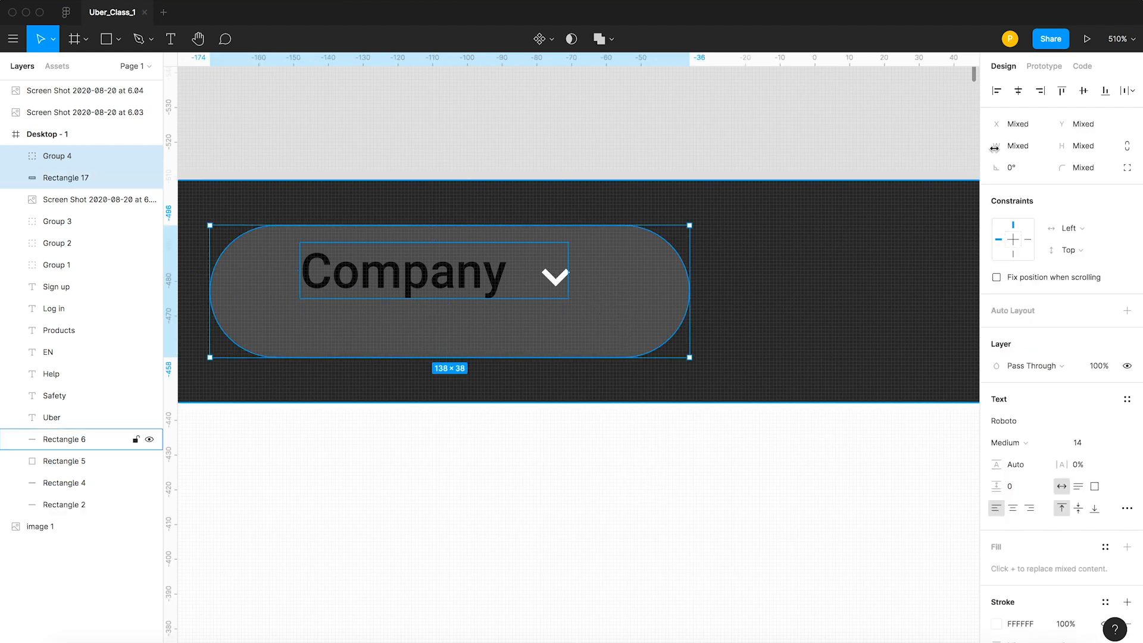
{"action": "left_click", "coordinate": [1083, 90]}
{"action": "left_click", "coordinate": [1018, 90]}
{"action": "left_click", "coordinate": [580, 138]}
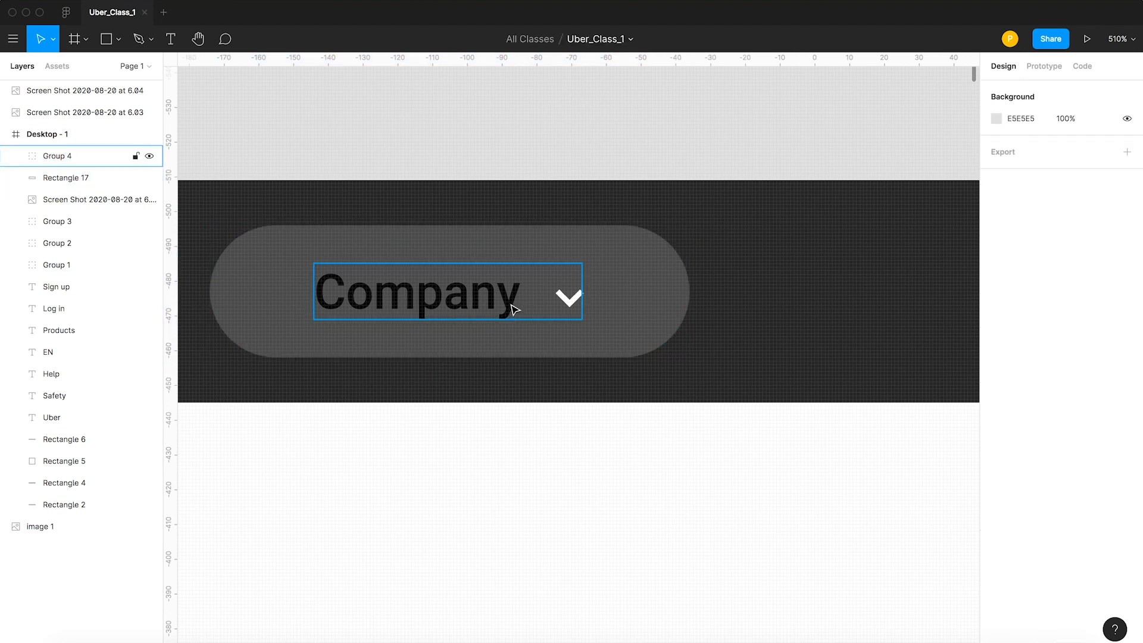
Measure the spacing between the Company group and the pill's edges, and narrow the pill slightly from its right edge.
{"action": "left_click", "coordinate": [515, 310]}
{"action": "key", "text": "alt"}
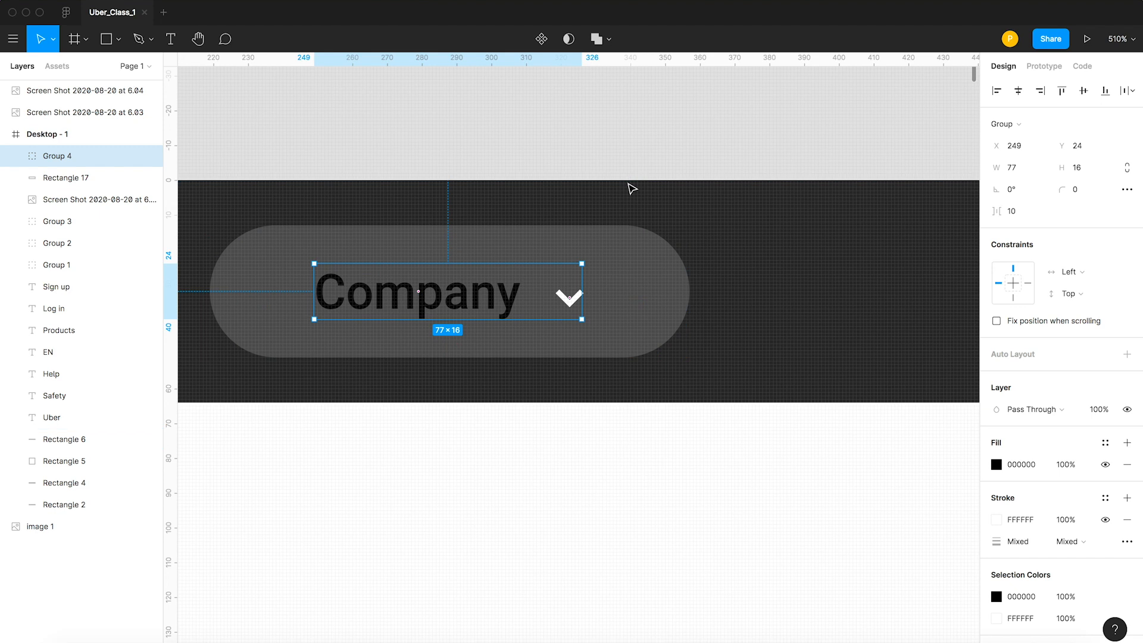
{"action": "key", "text": "alt"}
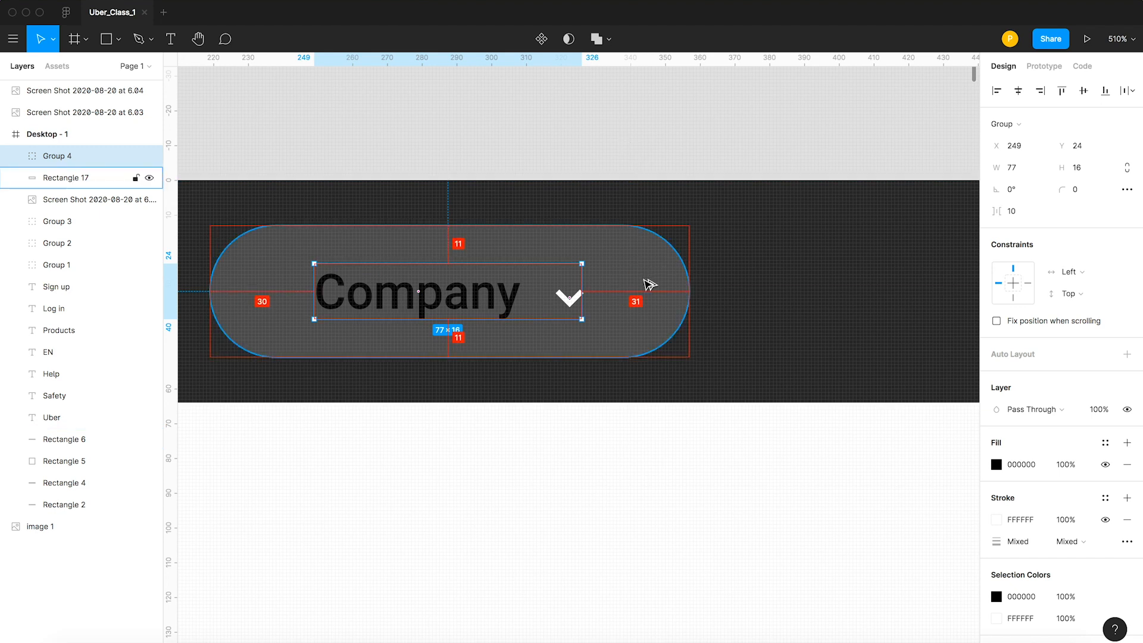
{"action": "key", "text": "Escape"}
{"action": "left_click", "coordinate": [509, 290]}
{"action": "left_click", "coordinate": [620, 134]}
{"action": "left_click", "coordinate": [665, 313]}
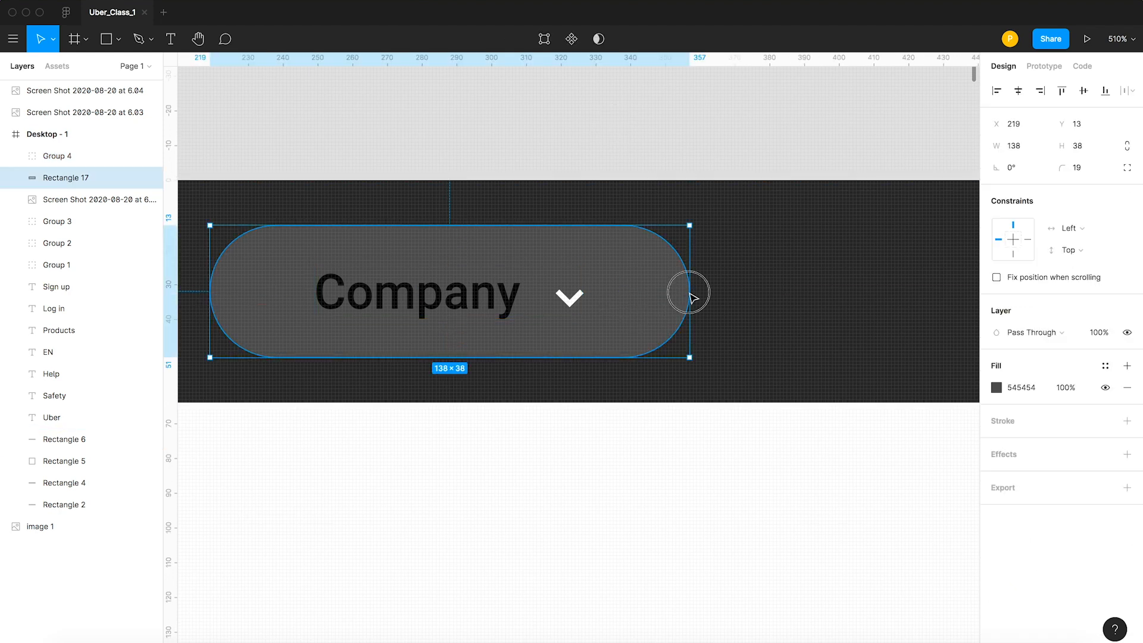
{"action": "left_click_drag", "start_coordinate": [689, 293], "coordinate": [672, 295]}
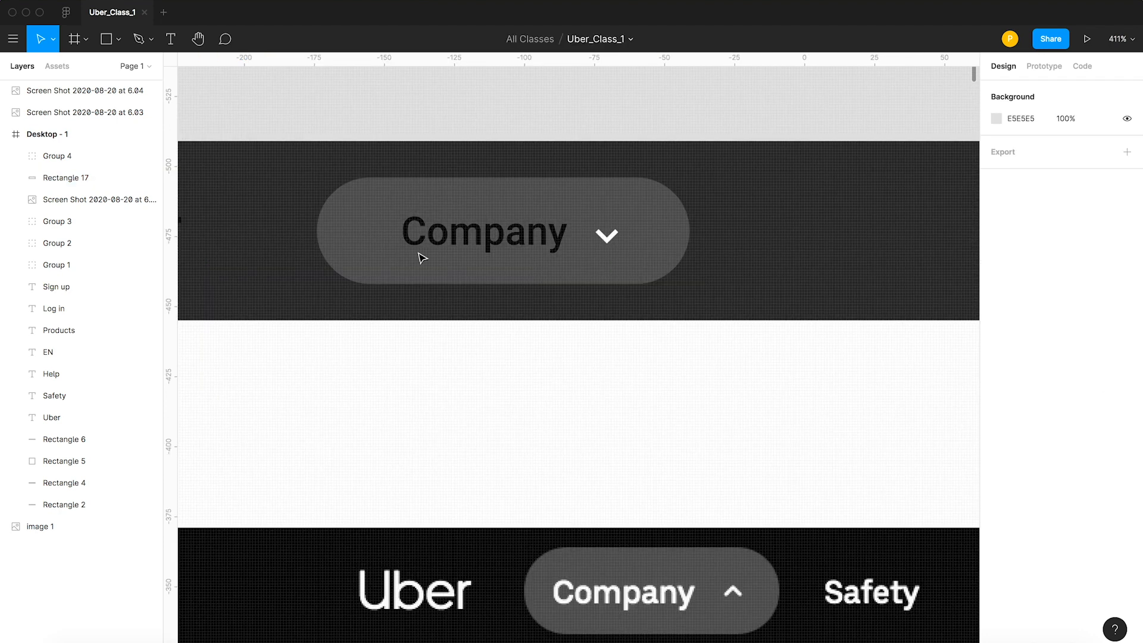
Measure the side margins of the Company group inside the narrowed pill and nudge the group left to X 243.
{"action": "left_click", "coordinate": [423, 243]}
{"action": "key", "text": "alt"}
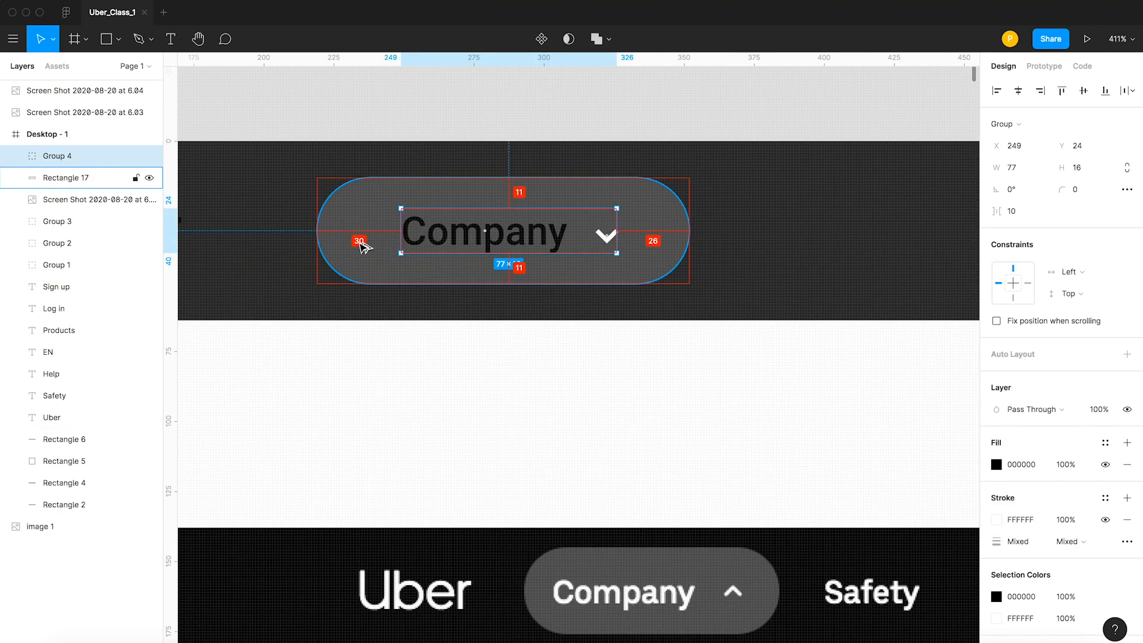
{"action": "left_click", "coordinate": [428, 354]}
{"action": "left_click", "coordinate": [436, 253]}
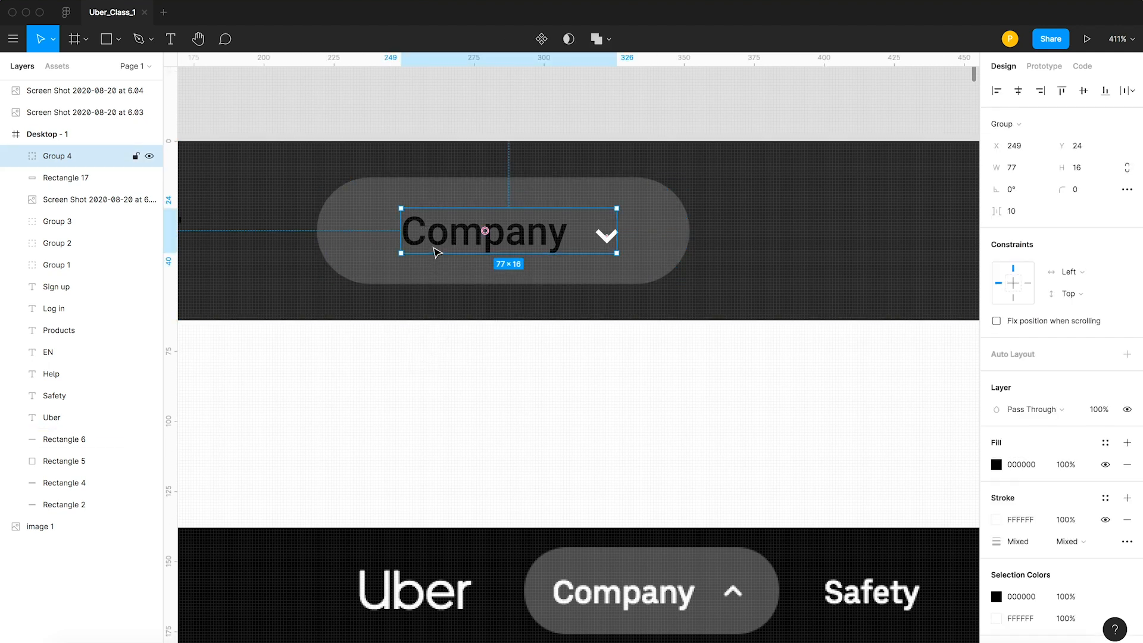
{"action": "key", "text": "Left"}
{"action": "key", "text": "Left"}
{"action": "key", "text": "Left"}
{"action": "key", "text": "Left"}
{"action": "key", "text": "Left"}
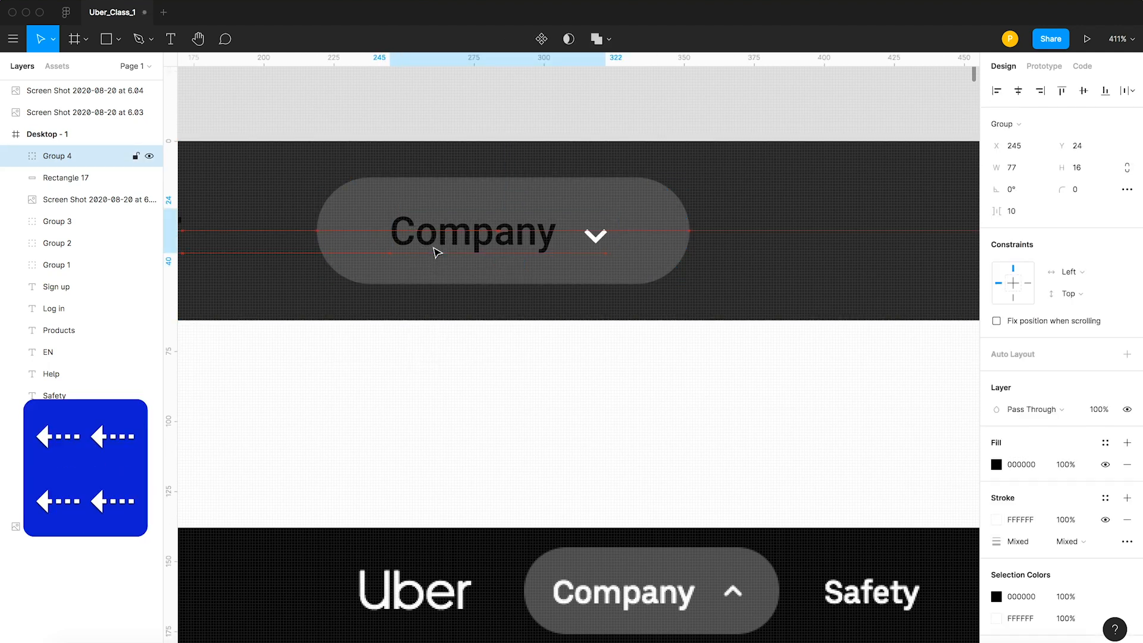
{"action": "key", "text": "Left"}
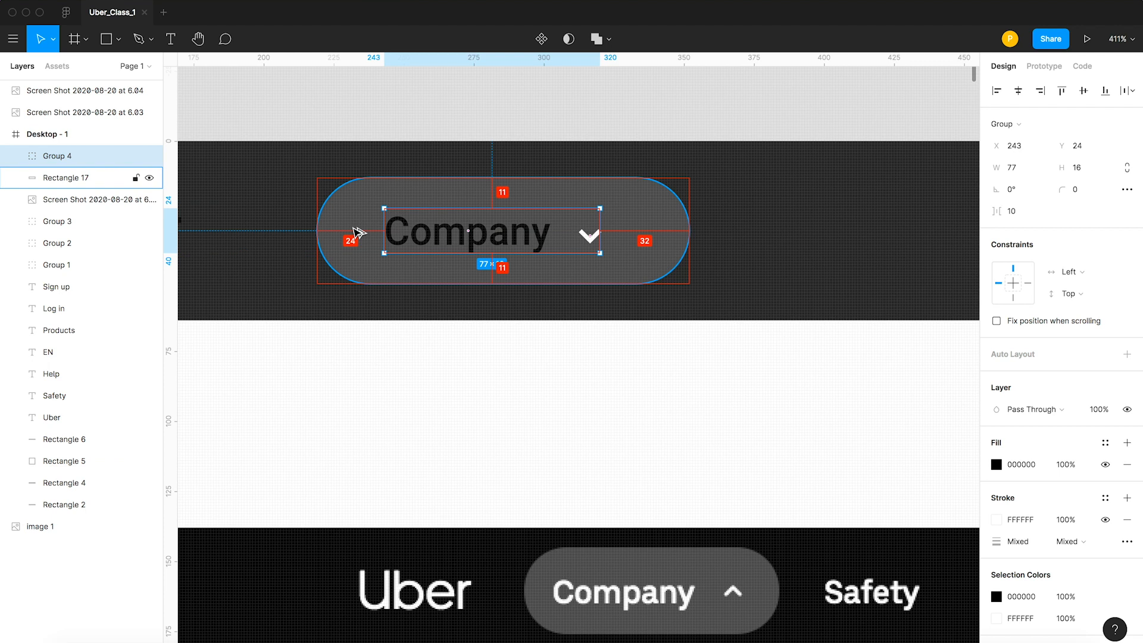
Narrow the Company pill from its right edge to a width of 125, evening out the side margins.
{"action": "left_click", "coordinate": [678, 242]}
{"action": "left_click_drag", "start_coordinate": [692, 239], "coordinate": [677, 241]}
{"action": "mouse_move", "coordinate": [589, 237]}
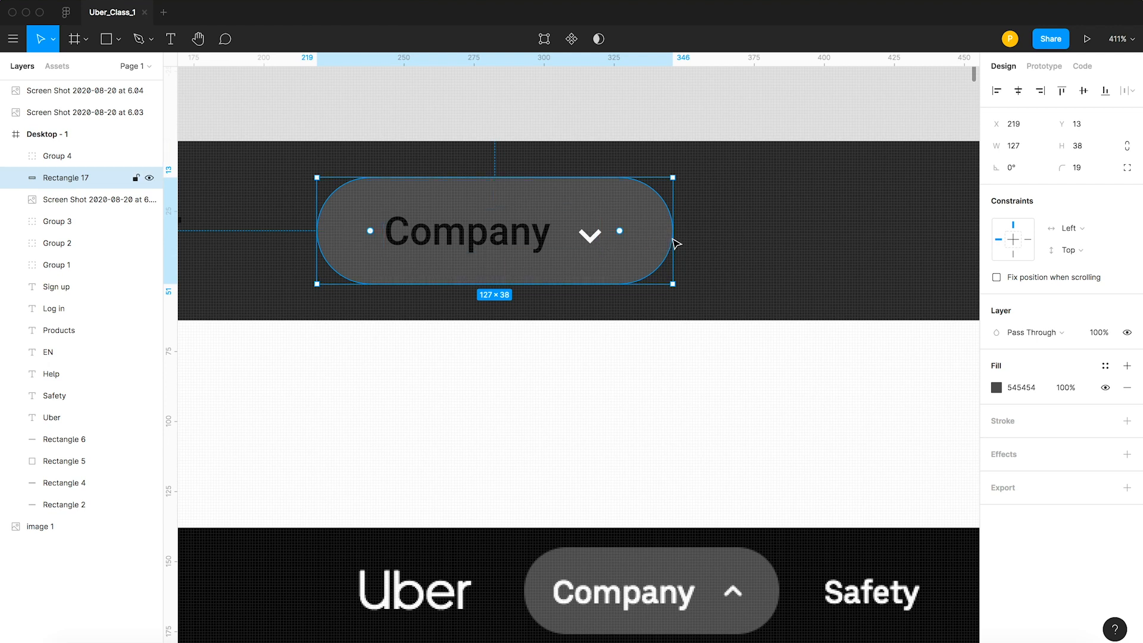
{"action": "left_click_drag", "start_coordinate": [680, 241], "coordinate": [675, 240]}
{"action": "mouse_move", "coordinate": [588, 240]}
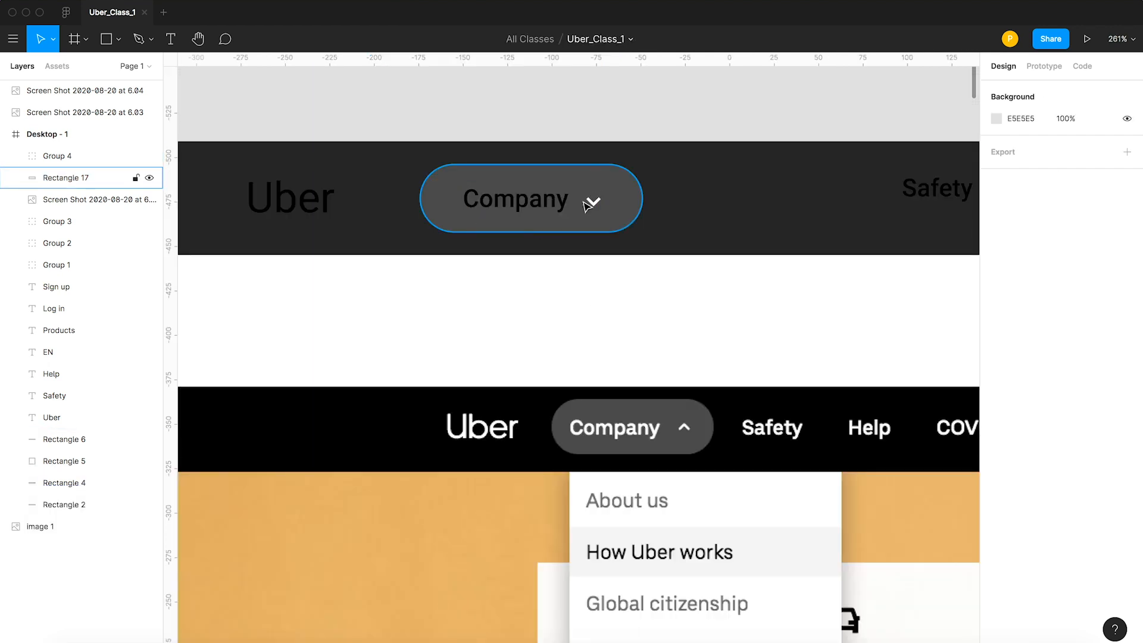
Switch to the Uber website in the browser to check the header's navigation links, and return to Figma.
{"action": "key", "text": "super+Tab"}
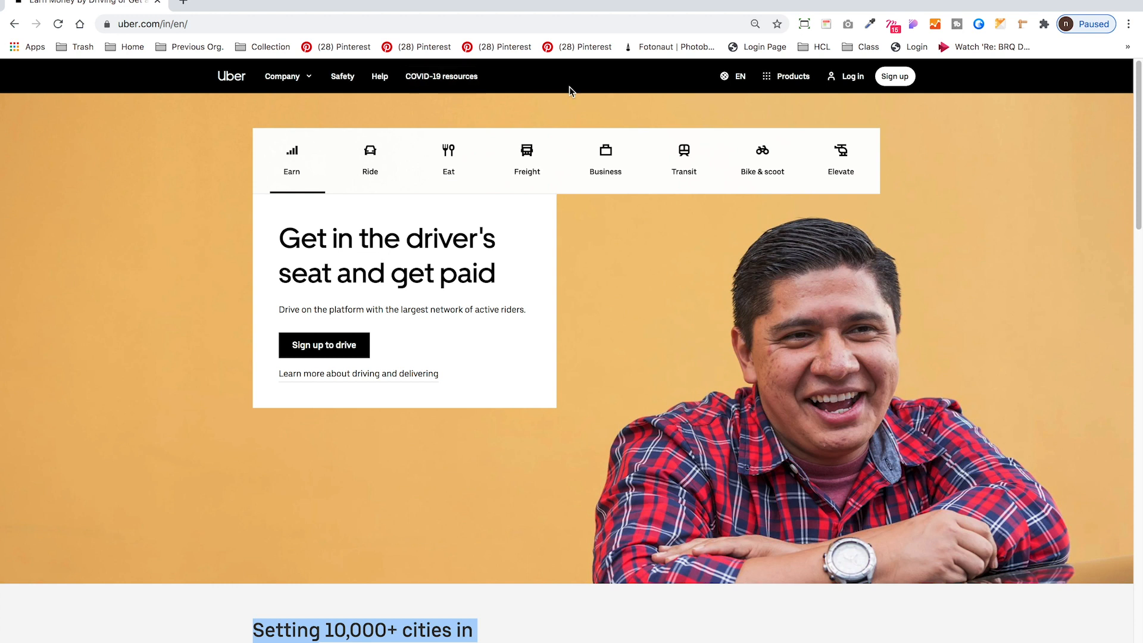
{"action": "key", "text": "super+Tab"}
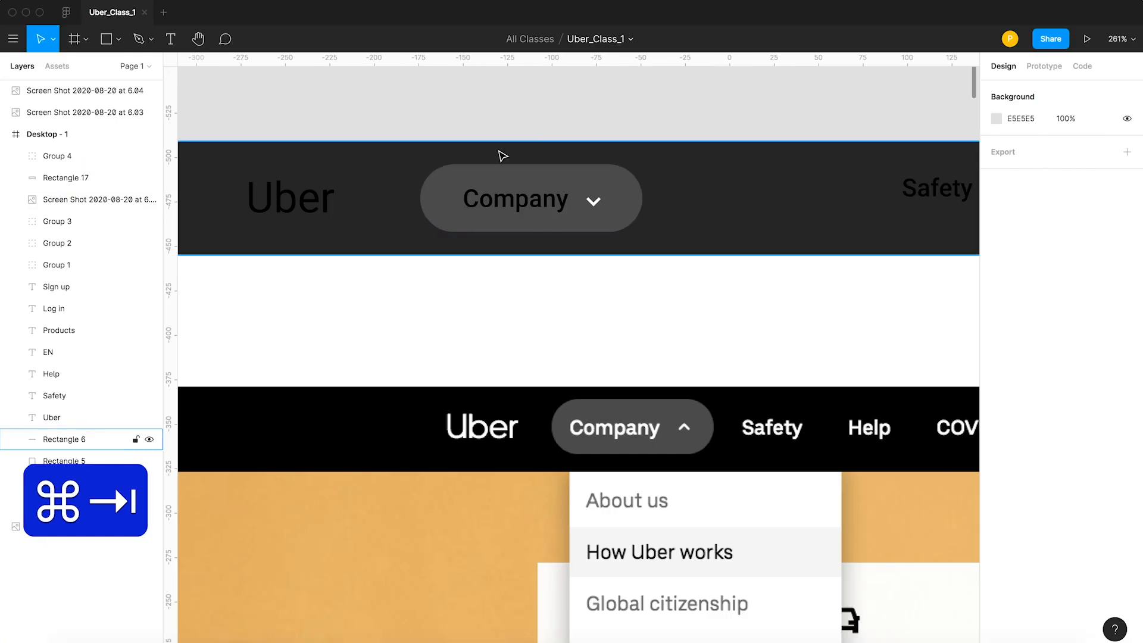
Duplicate the Company pill with its label group to the right of the original, placing the copied pill at X 352.
{"action": "left_click", "coordinate": [520, 196]}
{"action": "left_click", "coordinate": [531, 178], "text": "shift"}
{"action": "left_click_drag", "start_coordinate": [483, 182], "coordinate": [714, 187]}
{"action": "key", "text": "space"}
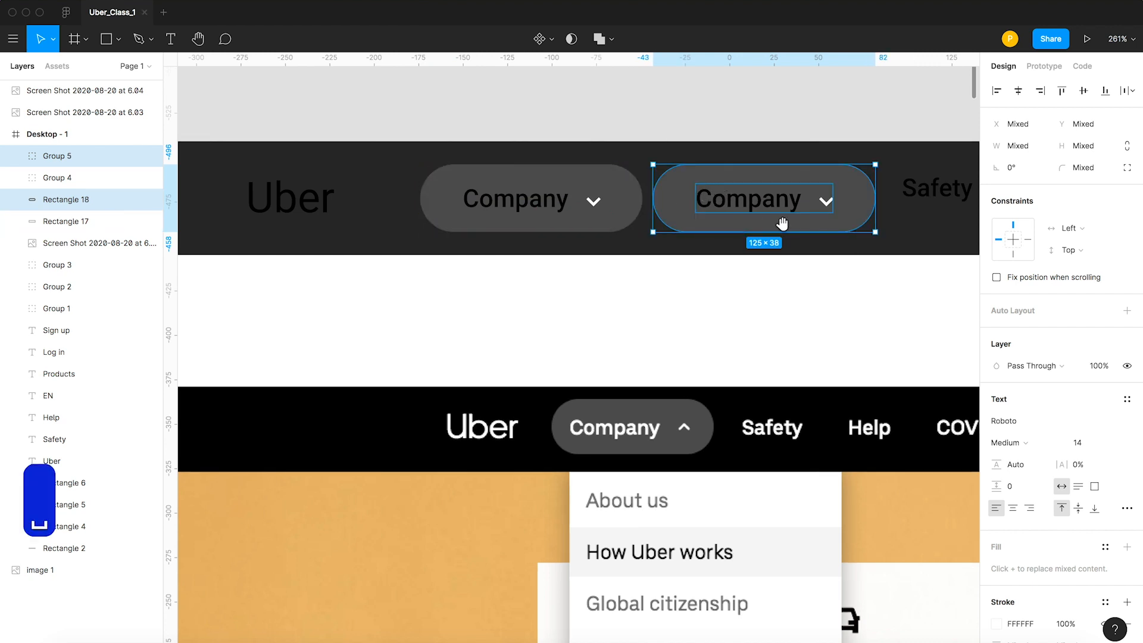
{"action": "left_click_drag", "start_coordinate": [775, 226], "coordinate": [681, 226]}
{"action": "key", "text": "Right"}
{"action": "key", "text": "Right"}
{"action": "key", "text": "Right"}
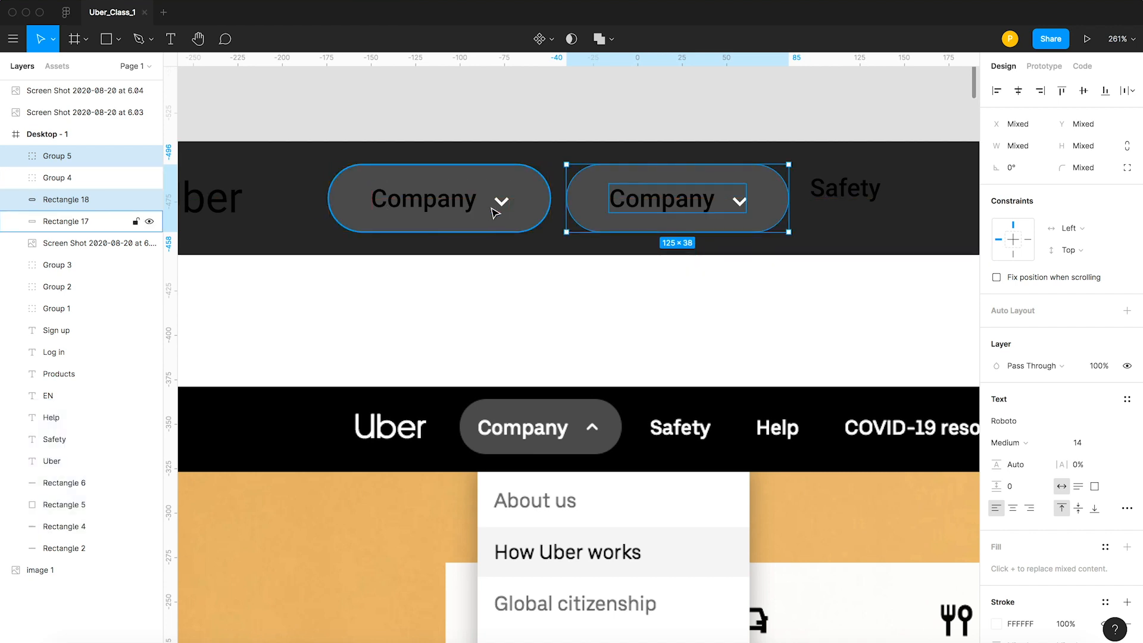
{"action": "key", "text": "Left"}
Delete the chevron vector from the duplicated Company button.
{"action": "key", "text": "space"}
{"action": "left_click_drag", "start_coordinate": [572, 180], "coordinate": [450, 200]}
{"action": "left_click", "coordinate": [606, 118]}
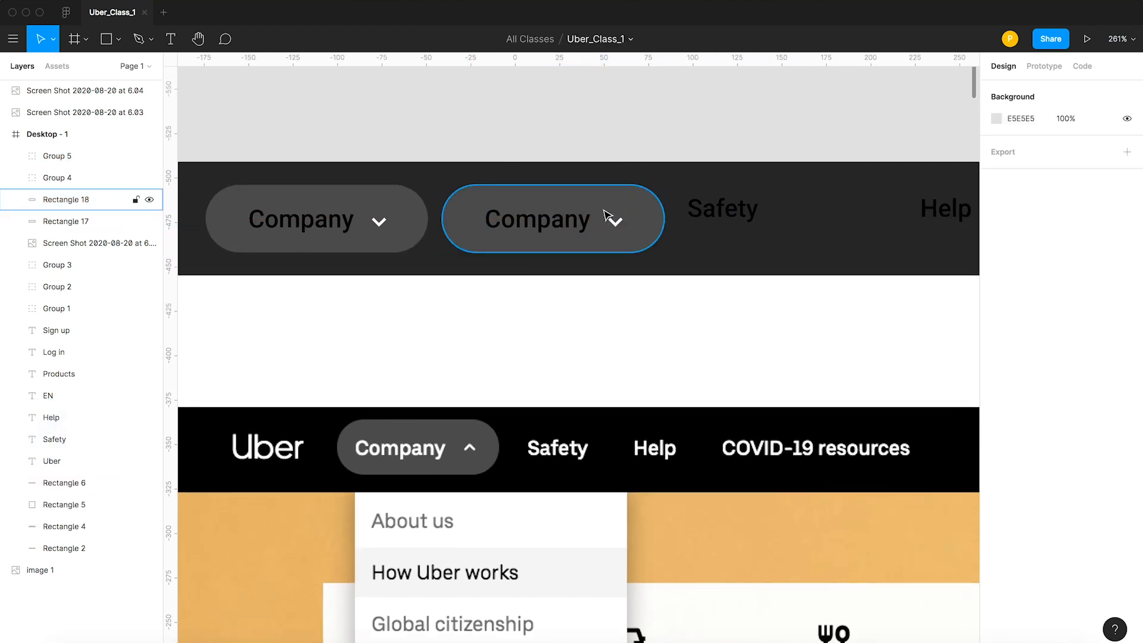
{"action": "left_click", "coordinate": [616, 223], "text": "super"}
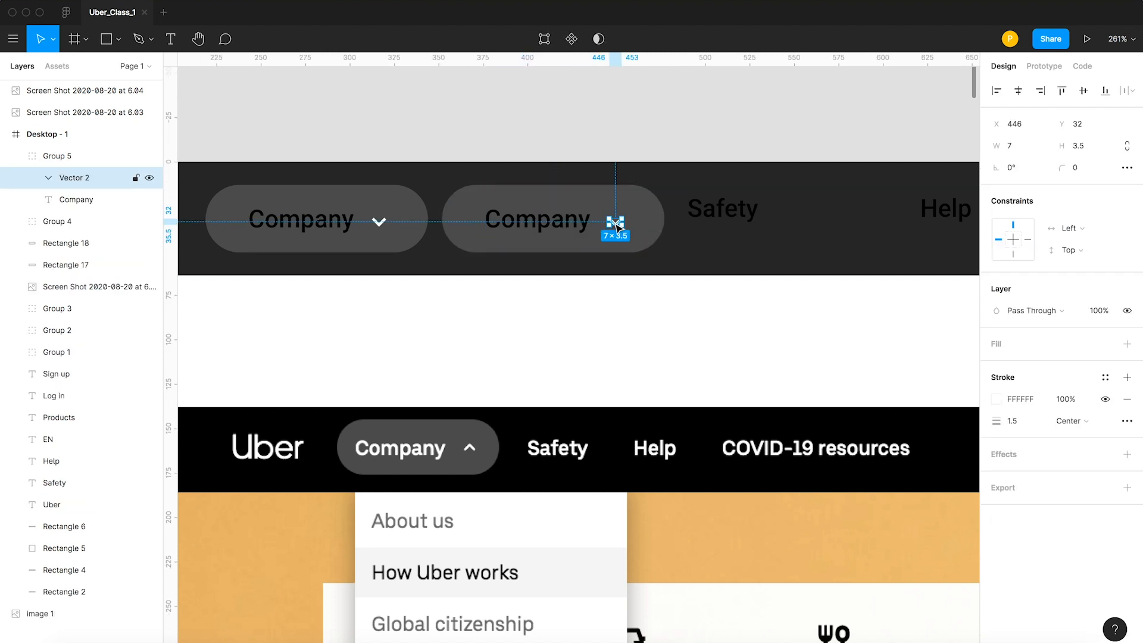
{"action": "key", "text": "BackSpace"}
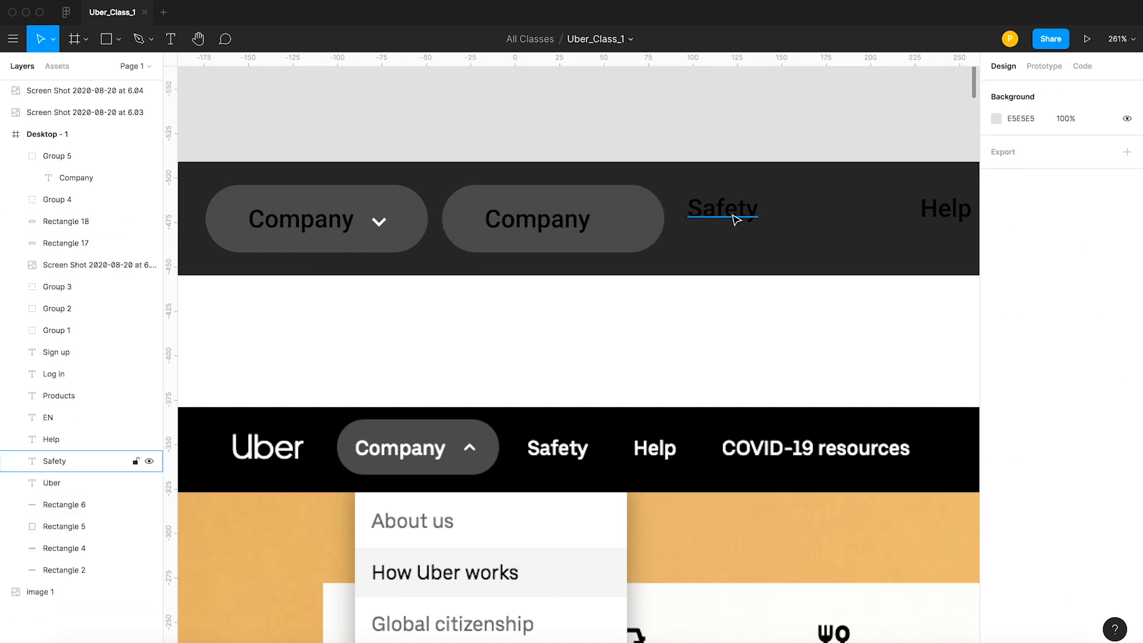
Cut the word Safety from its standalone text and paste it over the Company label in the duplicated button.
{"action": "double_click", "coordinate": [732, 213]}
{"action": "key", "text": "super+a"}
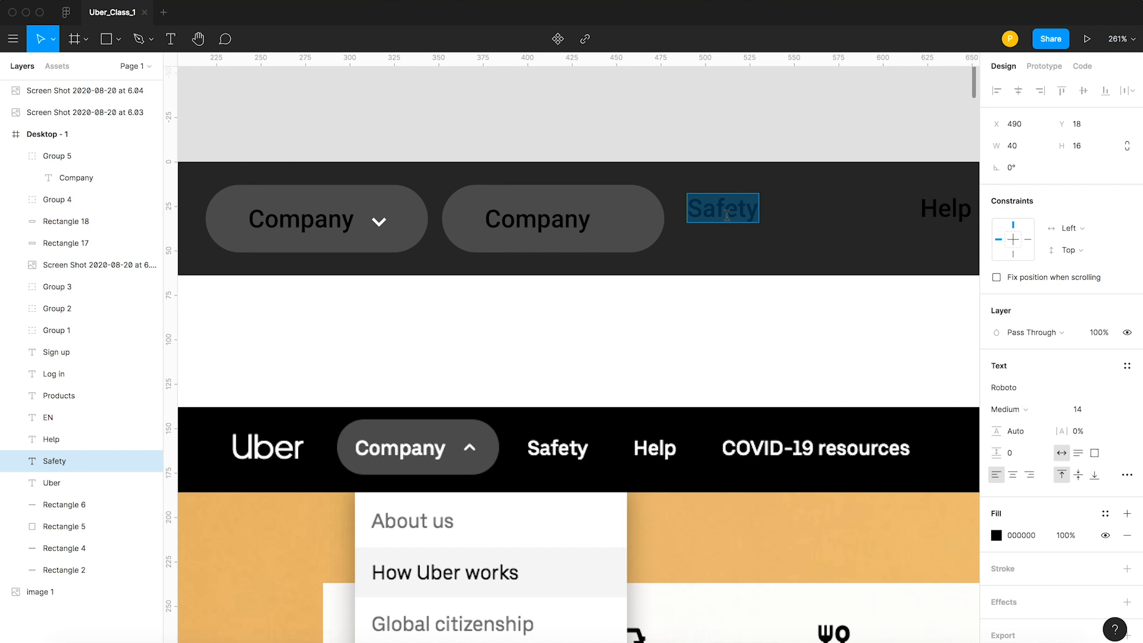
{"action": "key", "text": "super+x"}
{"action": "key", "text": "Escape"}
{"action": "left_click", "coordinate": [534, 226], "text": "super"}
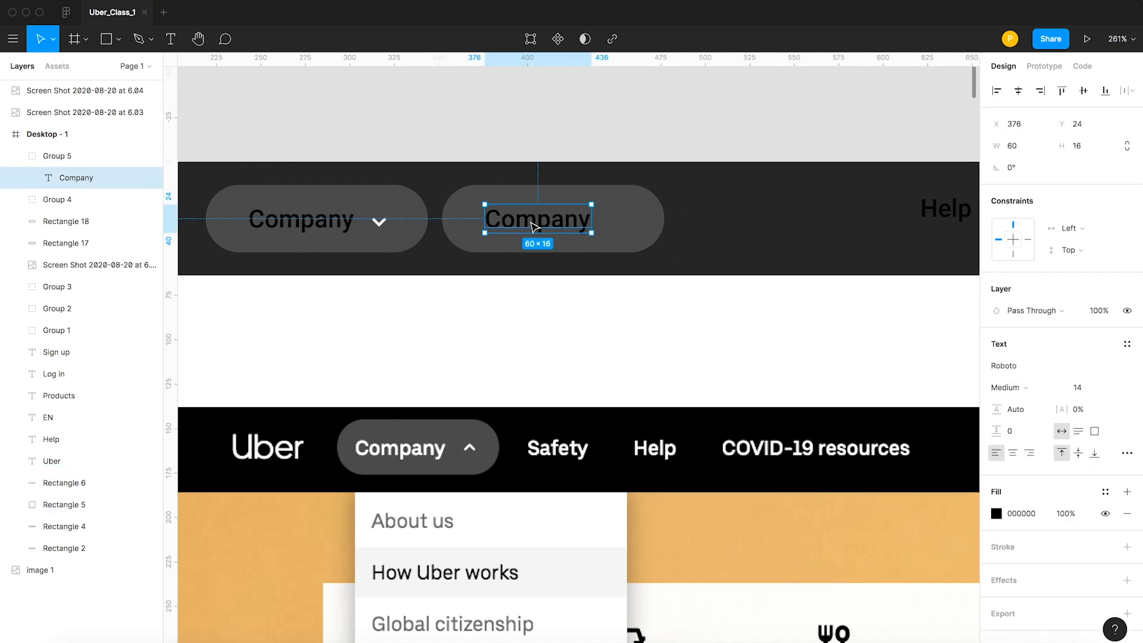
{"action": "double_click", "coordinate": [534, 226]}
{"action": "key", "text": "super+v"}
{"action": "key", "text": "Escape"}
{"action": "key", "text": "Escape"}
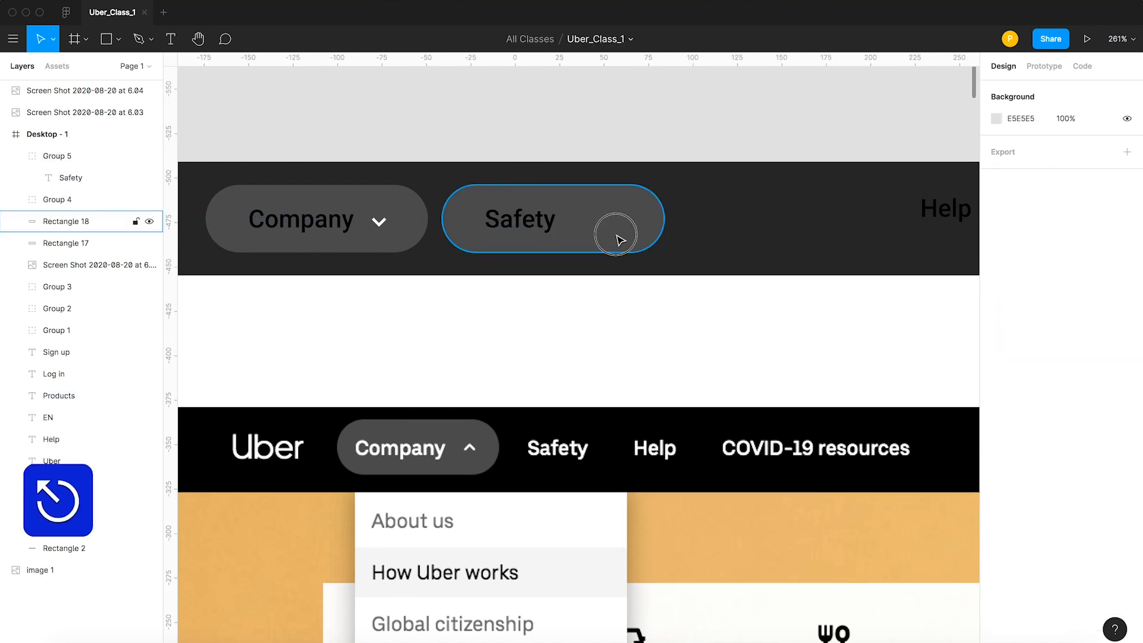
Narrow the Safety pill from its right edge to 88 wide, leaving 24 px margins on both sides of the label.
{"action": "left_click", "coordinate": [618, 237]}
{"action": "left_click_drag", "start_coordinate": [655, 225], "coordinate": [601, 219]}
{"action": "key", "text": "super+Left"}
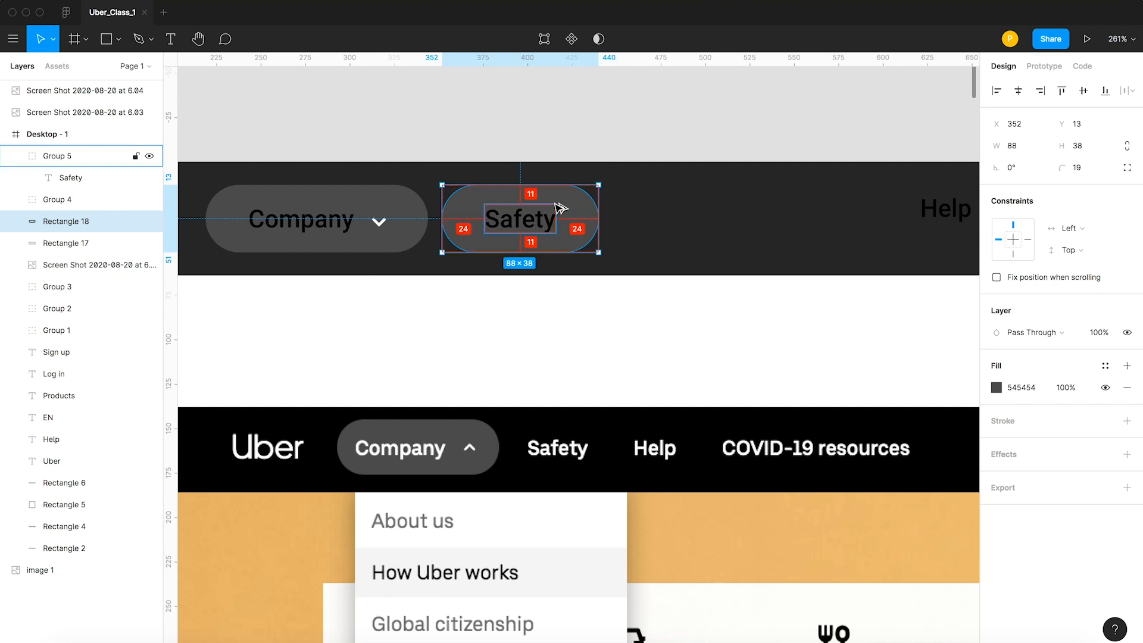
Duplicate the Safety pill and its label to the right of the original, placing the copied pill at X 448.
{"action": "left_click", "coordinate": [612, 144]}
{"action": "left_click", "coordinate": [533, 244]}
{"action": "left_click_drag", "start_coordinate": [534, 245], "coordinate": [683, 229]}
{"action": "left_click", "coordinate": [644, 217], "text": "shift"}
{"action": "left_click", "coordinate": [602, 143]}
{"action": "left_click", "coordinate": [577, 242]}
{"action": "left_click", "coordinate": [526, 228], "text": "shift"}
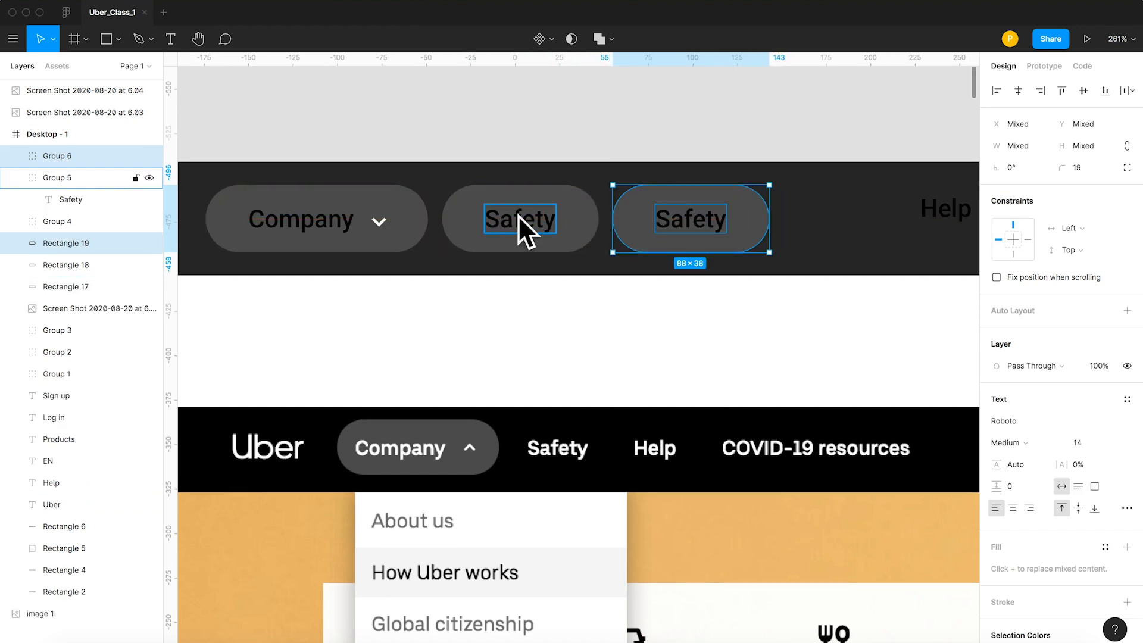
Cut the word Help from its standalone text and paste it over the Safety label in the newest button copy.
{"action": "key", "text": "space"}
{"action": "left_click_drag", "start_coordinate": [723, 145], "coordinate": [545, 160]}
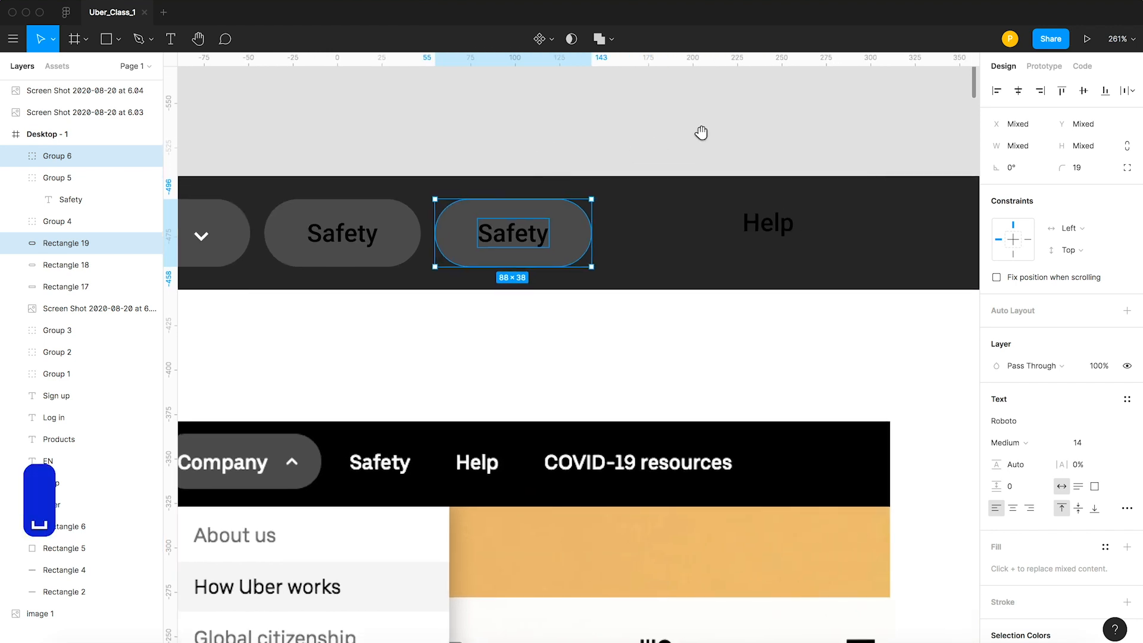
{"action": "left_click", "coordinate": [703, 133]}
{"action": "left_click", "coordinate": [768, 225]}
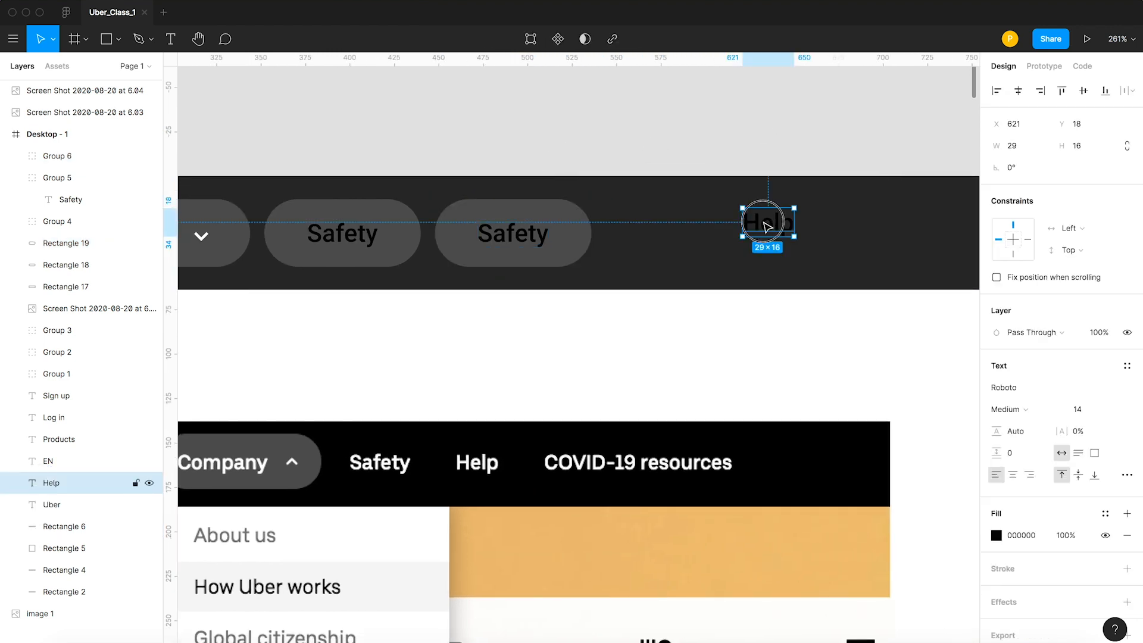
{"action": "key", "text": "Return"}
{"action": "key", "text": "super+x"}
{"action": "key", "text": "Escape"}
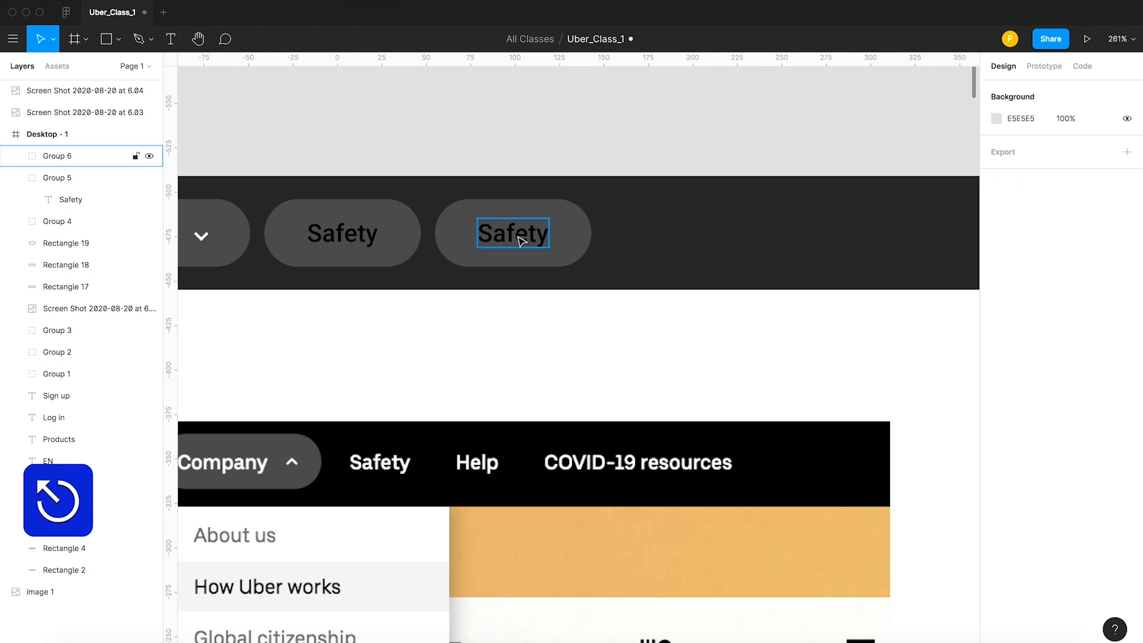
{"action": "double_click", "coordinate": [515, 235]}
{"action": "double_click", "coordinate": [515, 236]}
{"action": "key", "text": "super+v"}
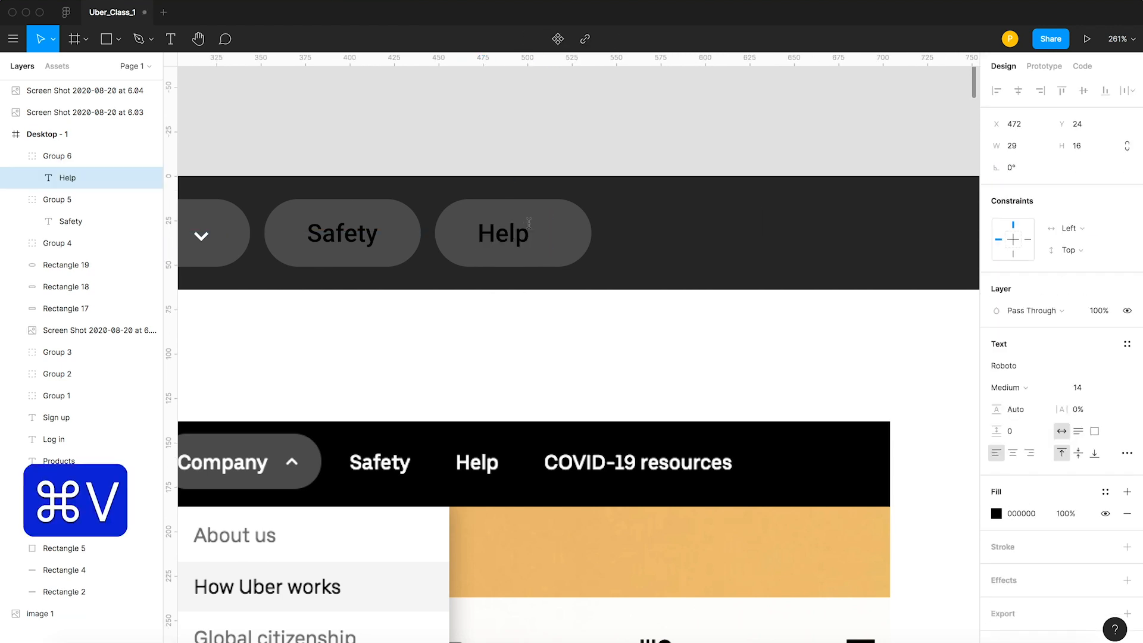
{"action": "key", "text": "Escape"}
Narrow the Help pill from its right edge to 77 wide, leaving 24 px margins on both sides of the label.
{"action": "left_click", "coordinate": [552, 244]}
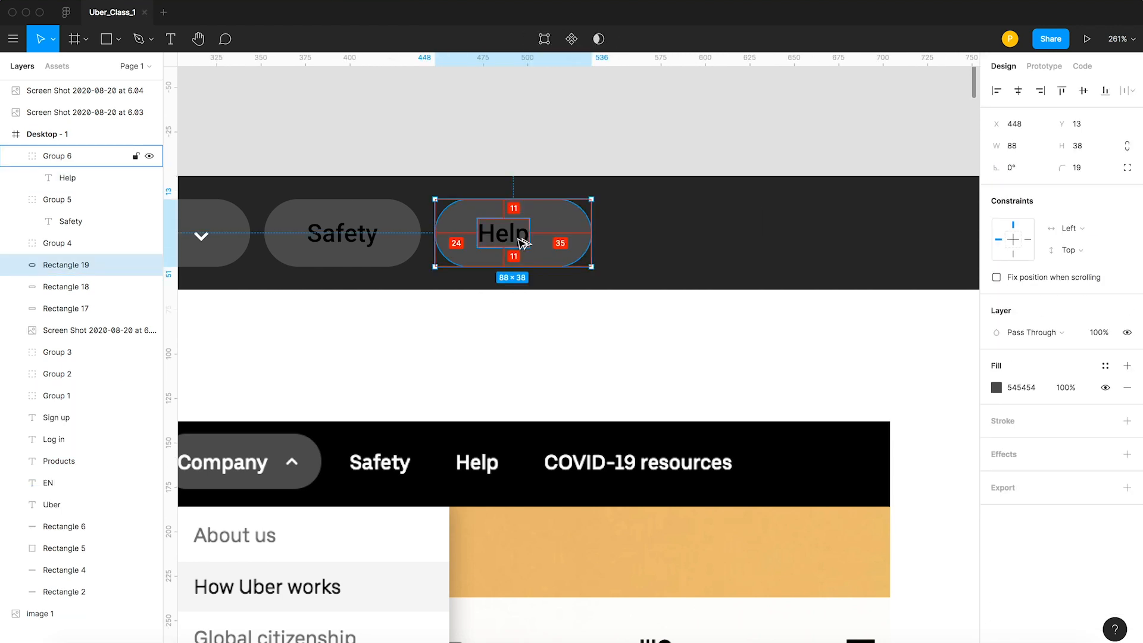
{"action": "left_click_drag", "start_coordinate": [589, 235], "coordinate": [572, 235]}
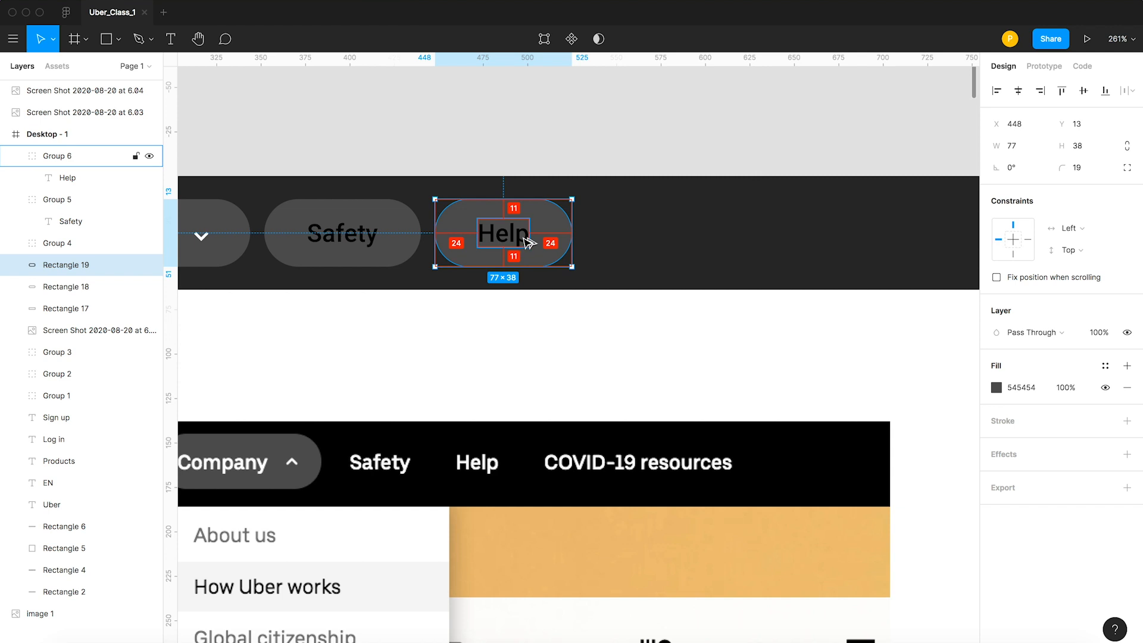
{"action": "scroll", "coordinate": [604, 125], "scroll_direction": "down", "scroll_amount": 5}
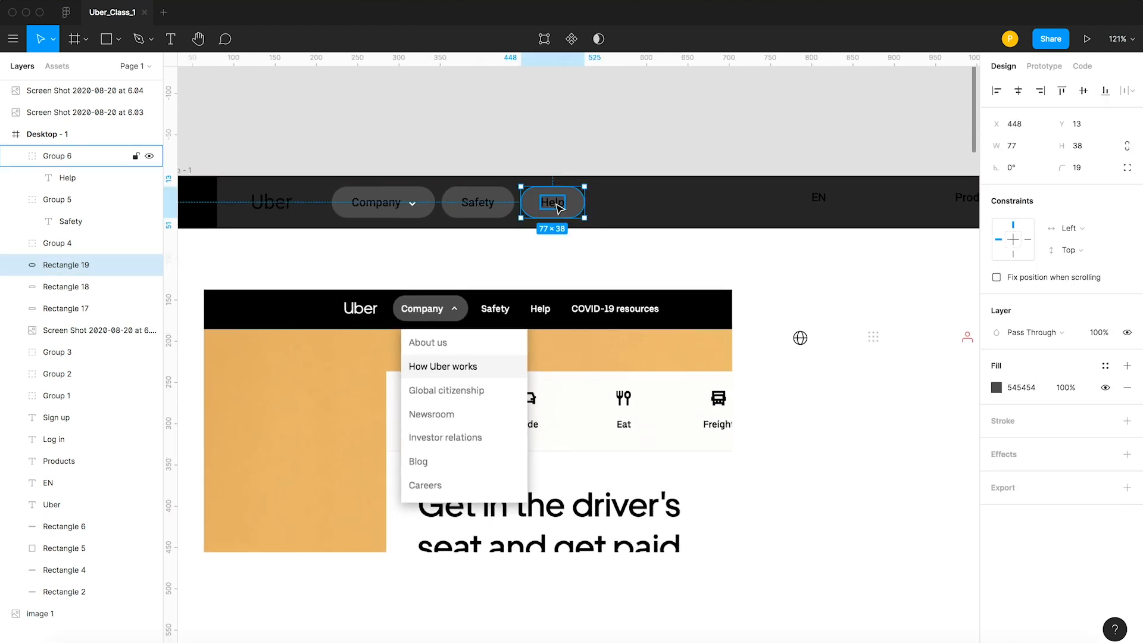
{"action": "scroll", "coordinate": [557, 207], "scroll_direction": "up", "scroll_amount": 1}
{"action": "left_click", "coordinate": [502, 191]}
{"action": "left_click", "coordinate": [437, 188], "text": "shift"}
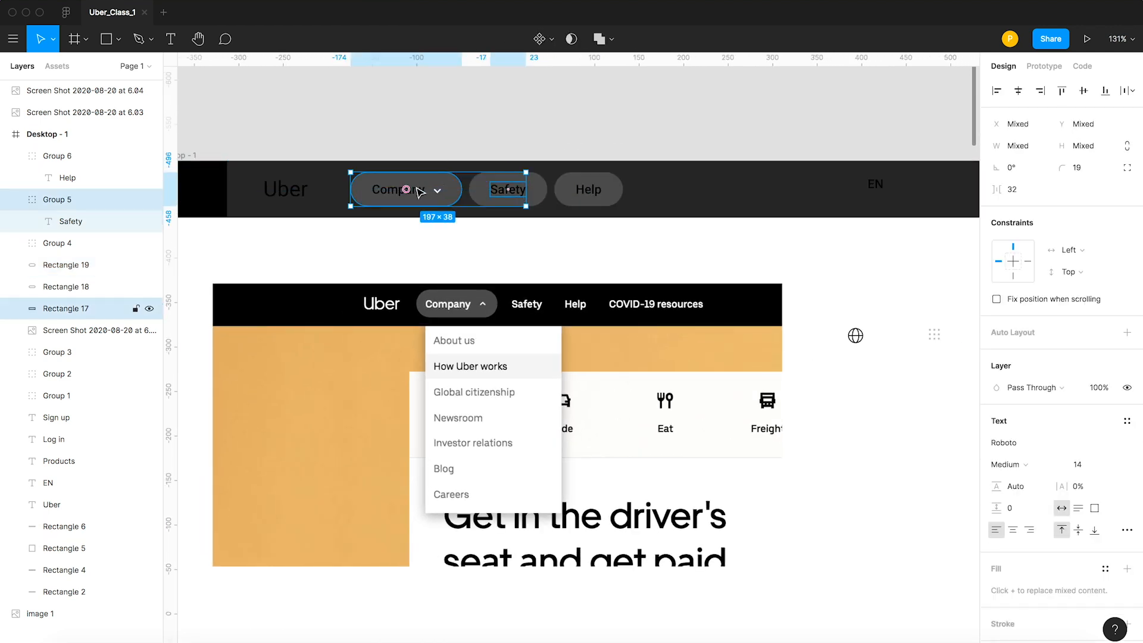
{"action": "left_click", "coordinate": [587, 189], "text": "shift"}
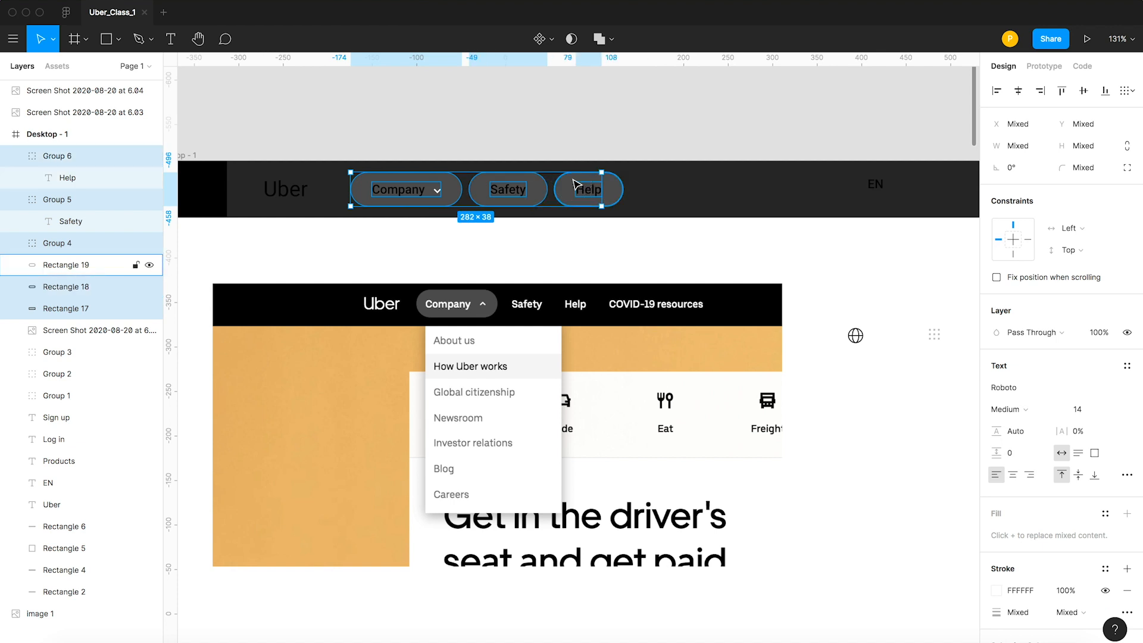
{"action": "left_click", "coordinate": [594, 138]}
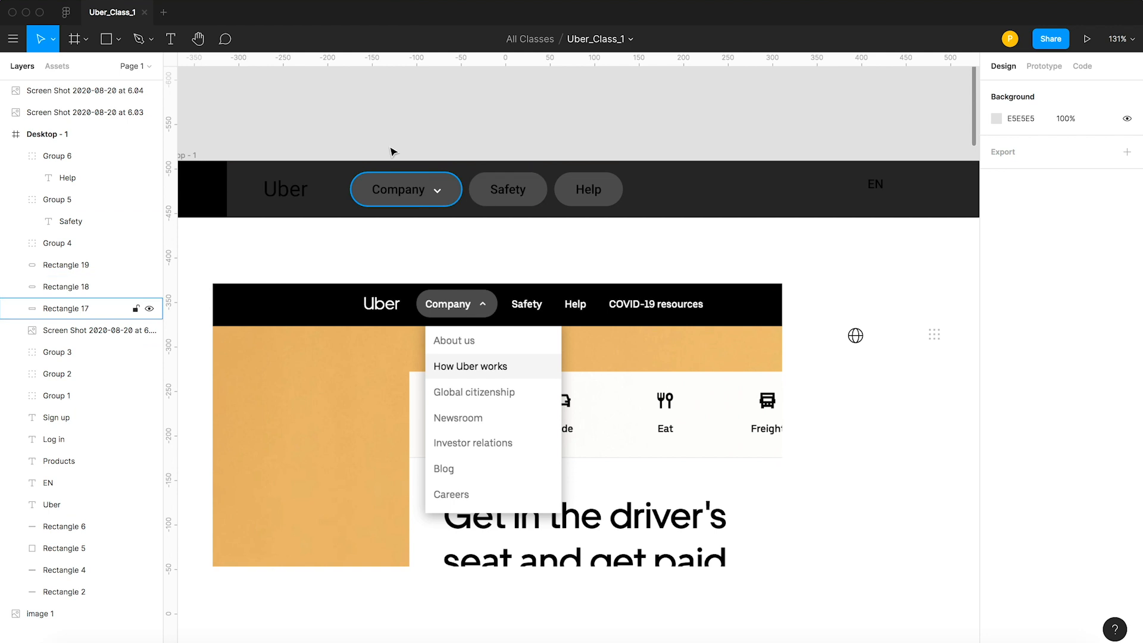
Recolor the Uber logo text in the header white by sampling #FFFFFF from the canvas.
{"action": "left_click", "coordinate": [303, 194]}
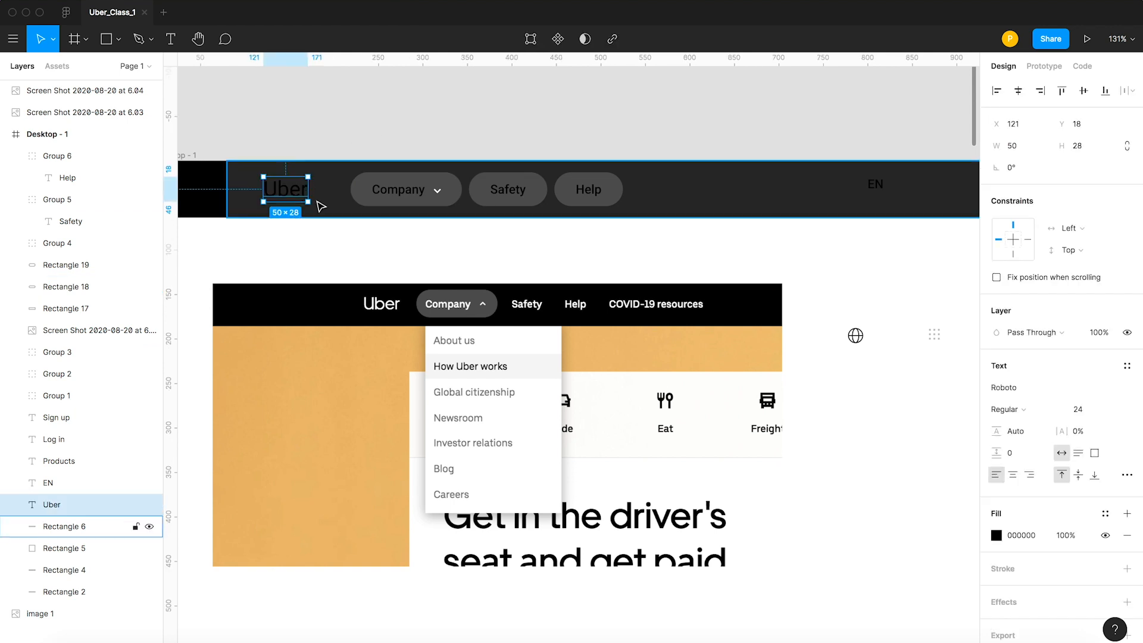
{"action": "key", "text": "i"}
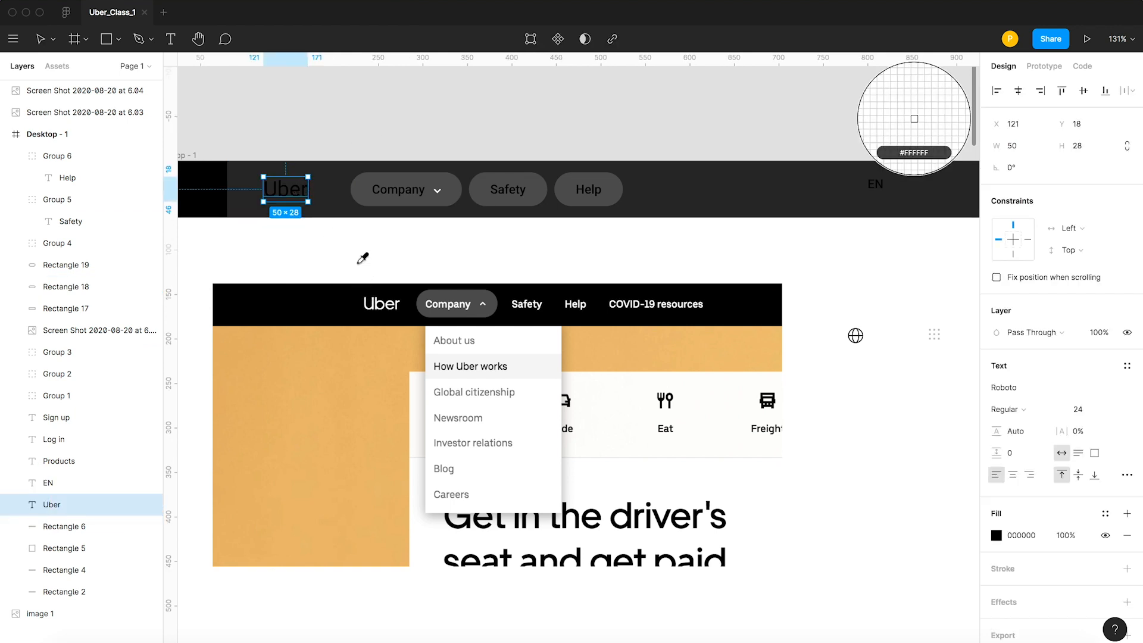
{"action": "left_click", "coordinate": [362, 258]}
{"action": "key", "text": "v"}
{"action": "key", "text": "Escape"}
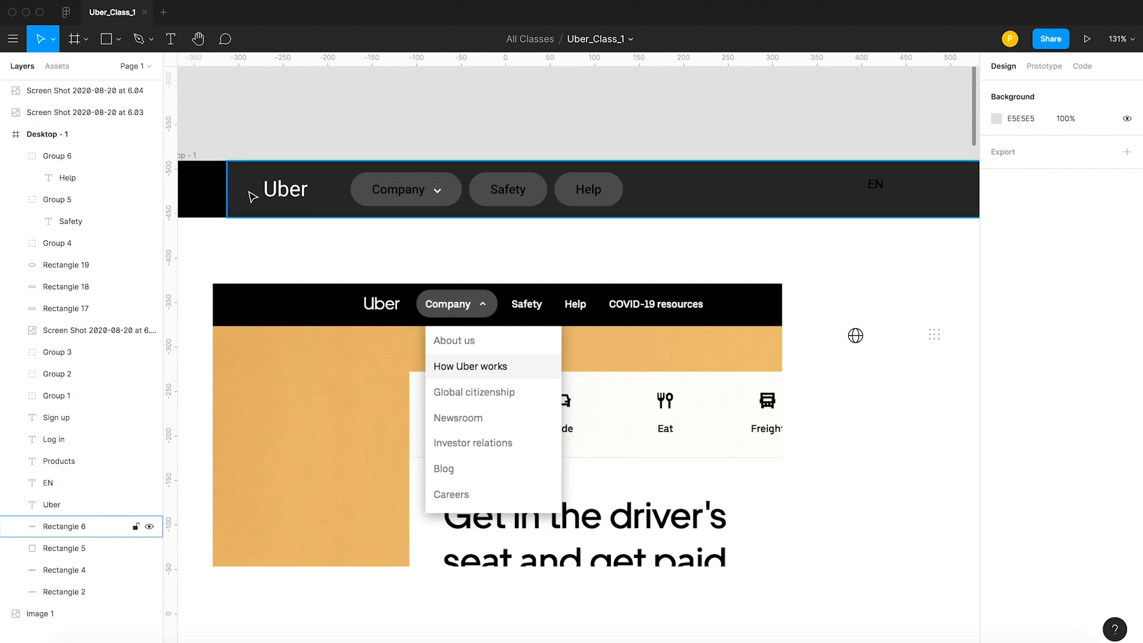
{"action": "left_click", "coordinate": [321, 192]}
{"action": "left_click", "coordinate": [355, 144]}
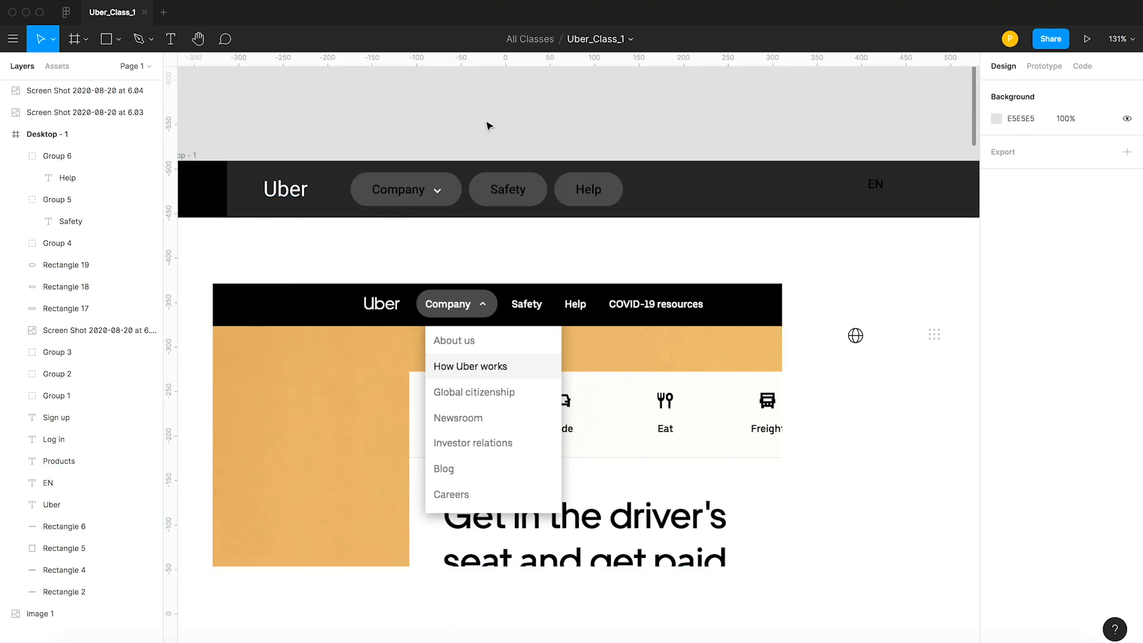
Move the Screen Shot 2020-08-20 at 6.03 image into Desktop - 1 below the loose icons, at X 787, Y 278.
{"action": "scroll", "coordinate": [475, 117], "scroll_direction": "down", "scroll_amount": 5}
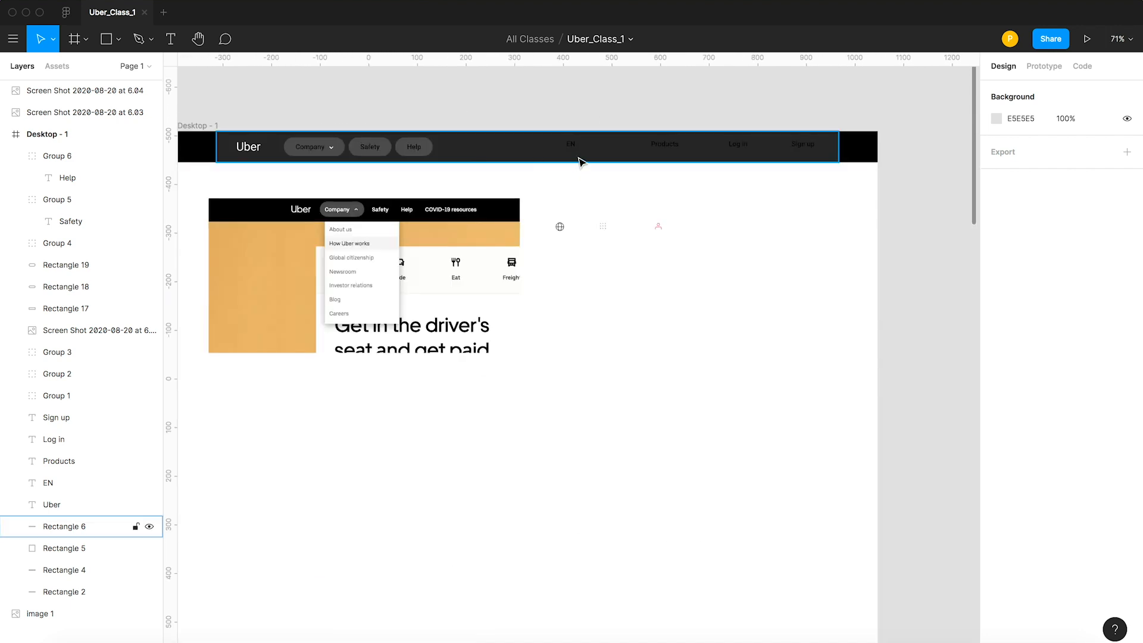
{"action": "scroll", "coordinate": [733, 332], "scroll_direction": "down", "scroll_amount": 5}
{"action": "key", "text": "space"}
{"action": "left_click_drag", "start_coordinate": [859, 473], "coordinate": [586, 219]}
{"action": "key", "text": "space"}
{"action": "left_click_drag", "start_coordinate": [827, 244], "coordinate": [739, 418]}
{"action": "left_click_drag", "start_coordinate": [759, 288], "coordinate": [365, 247]}
{"action": "key", "text": "z"}
{"action": "left_click_drag", "start_coordinate": [244, 136], "coordinate": [628, 443]}
{"action": "key", "text": "space"}
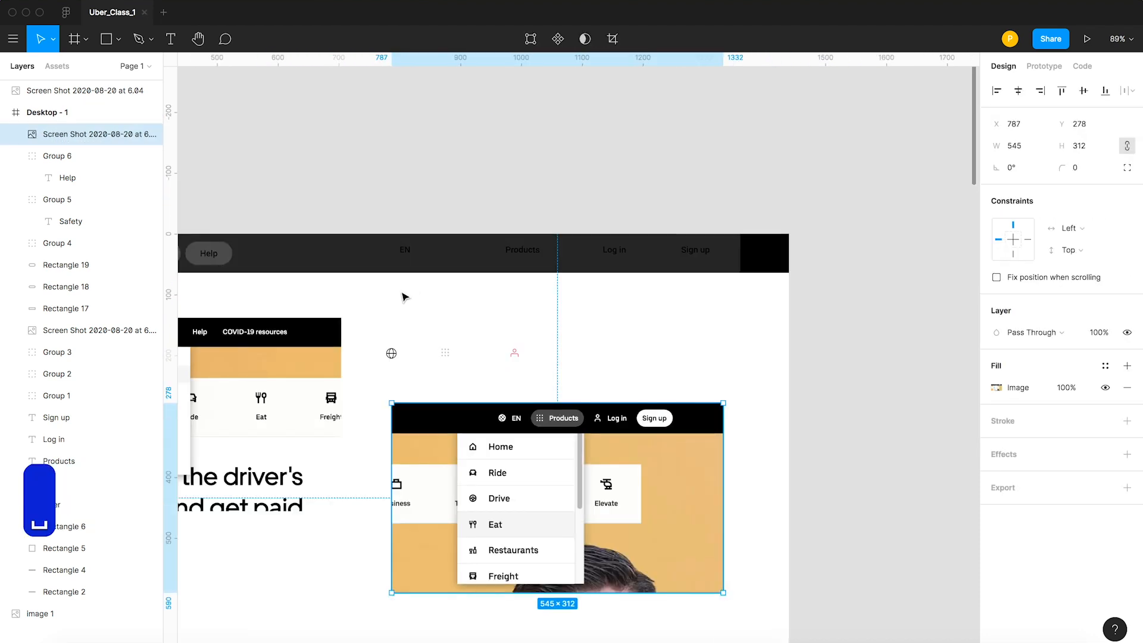
Examine the EN, Products, Log in and Sign up buttons in the second reference screenshot against the header.
{"action": "key", "text": "z"}
{"action": "left_click_drag", "start_coordinate": [318, 202], "coordinate": [722, 503]}
{"action": "key", "text": "v"}
{"action": "left_click", "coordinate": [440, 267]}
{"action": "key", "text": "space"}
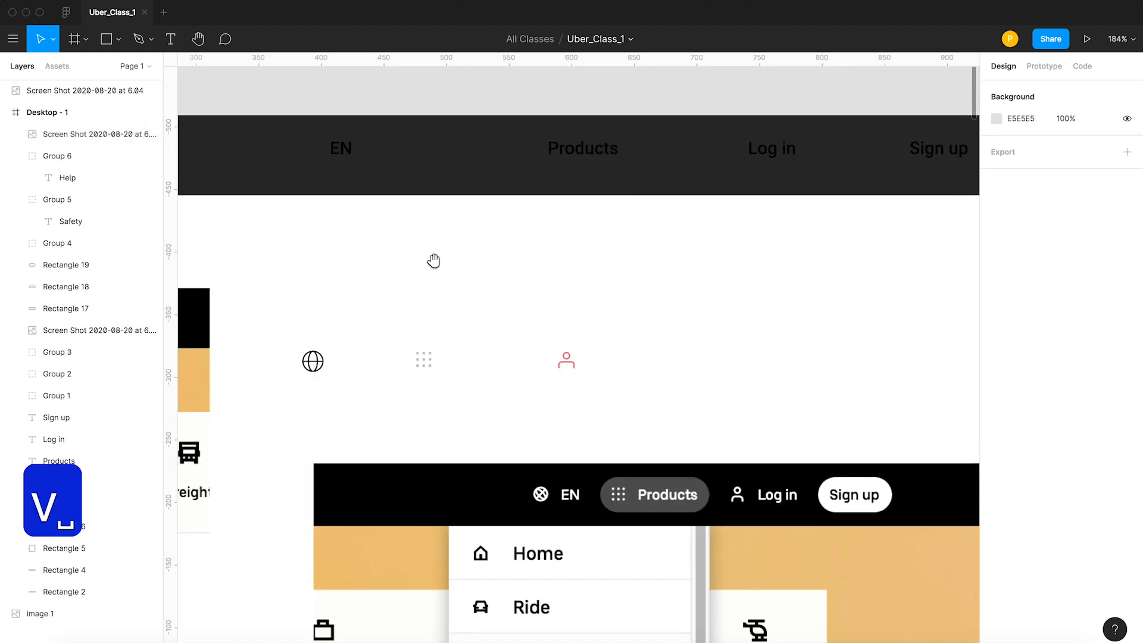
{"action": "left_click_drag", "start_coordinate": [434, 260], "coordinate": [443, 291]}
{"action": "scroll", "coordinate": [431, 297], "scroll_direction": "down", "scroll_amount": 5}
{"action": "key", "text": "space"}
{"action": "left_click_drag", "start_coordinate": [337, 276], "coordinate": [427, 278]}
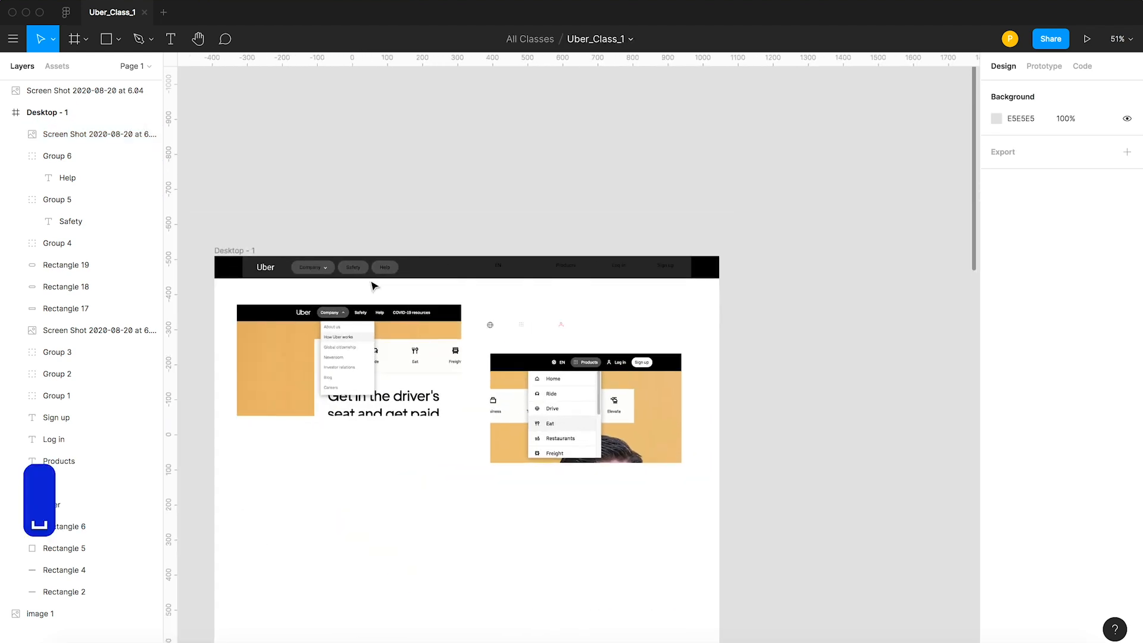
Duplicate the Help pill with its label and place the copy between EN and Products, the copied label at X 893.
{"action": "left_click", "coordinate": [385, 267]}
{"action": "key", "text": "z"}
{"action": "left_click_drag", "start_coordinate": [374, 245], "coordinate": [493, 318]}
{"action": "key", "text": "v"}
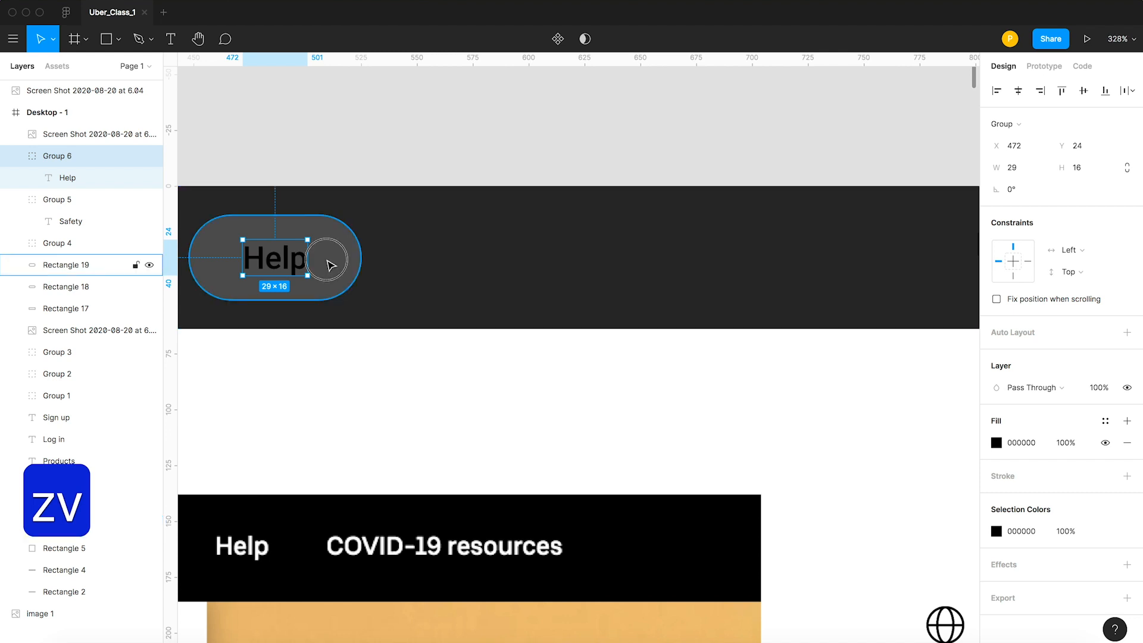
{"action": "left_click", "coordinate": [334, 270], "text": "shift"}
{"action": "left_click_drag", "start_coordinate": [334, 270], "coordinate": [935, 264]}
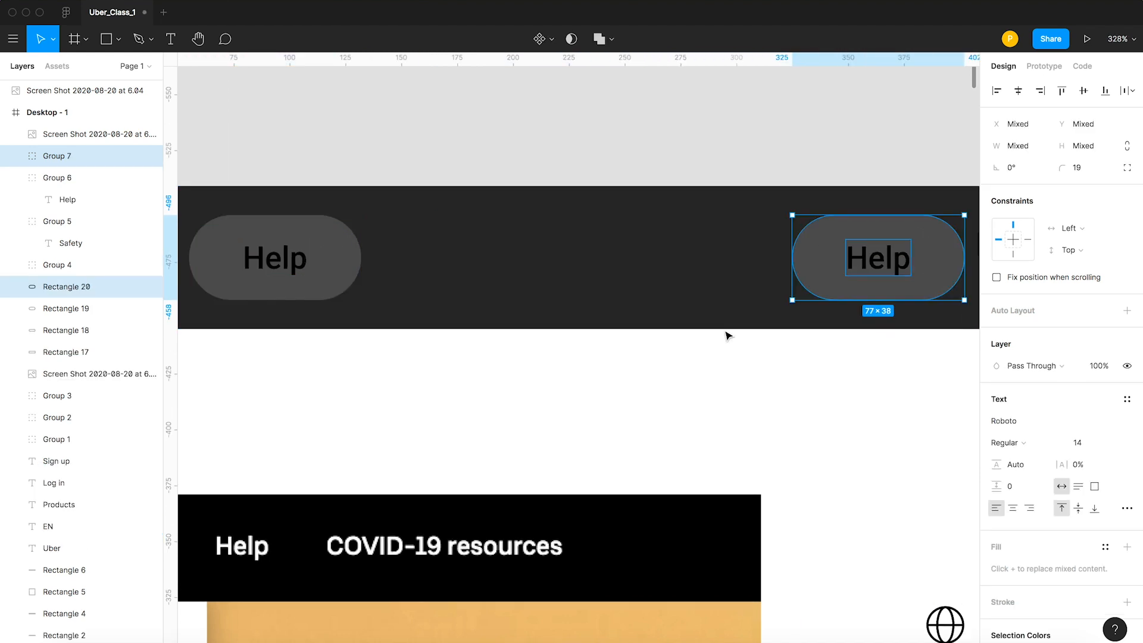
{"action": "scroll", "coordinate": [726, 332], "scroll_direction": "down", "scroll_amount": 5}
{"action": "key", "text": "space"}
{"action": "left_click_drag", "start_coordinate": [566, 316], "coordinate": [255, 310]}
{"action": "left_click_drag", "start_coordinate": [540, 306], "coordinate": [552, 305]}
{"action": "left_click", "coordinate": [474, 408]}
{"action": "scroll", "coordinate": [492, 384], "scroll_direction": "down", "scroll_amount": 1}
{"action": "left_click", "coordinate": [515, 360]}
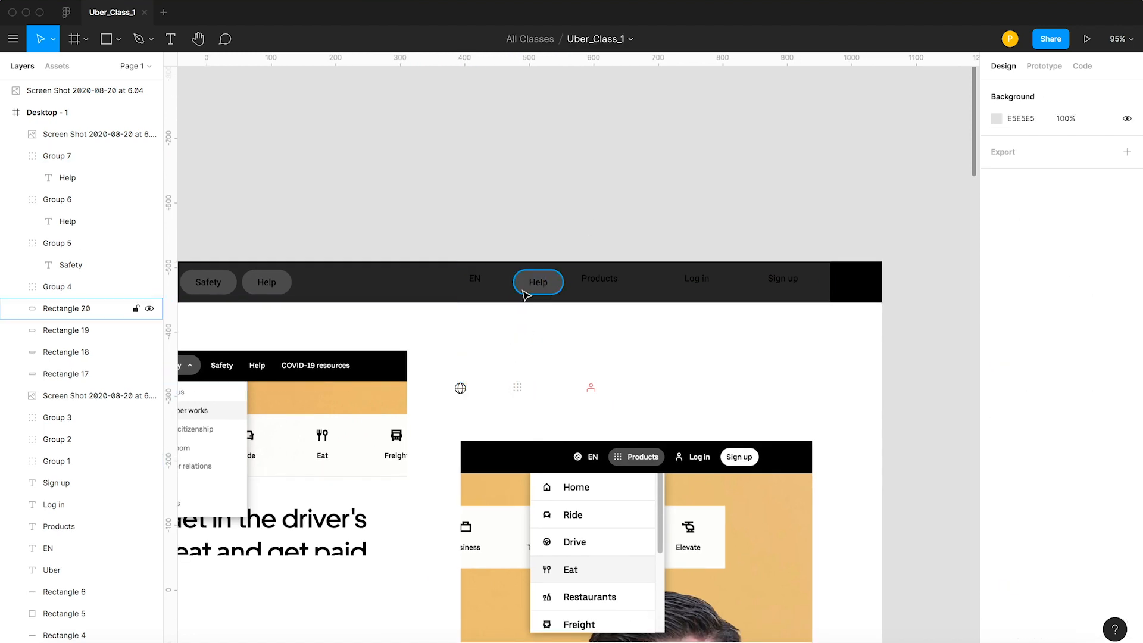
Move the globe icon onto the copied Help pill at X 873, Y 23 and bring it in front of the pill.
{"action": "left_click_drag", "start_coordinate": [460, 388], "coordinate": [524, 287]}
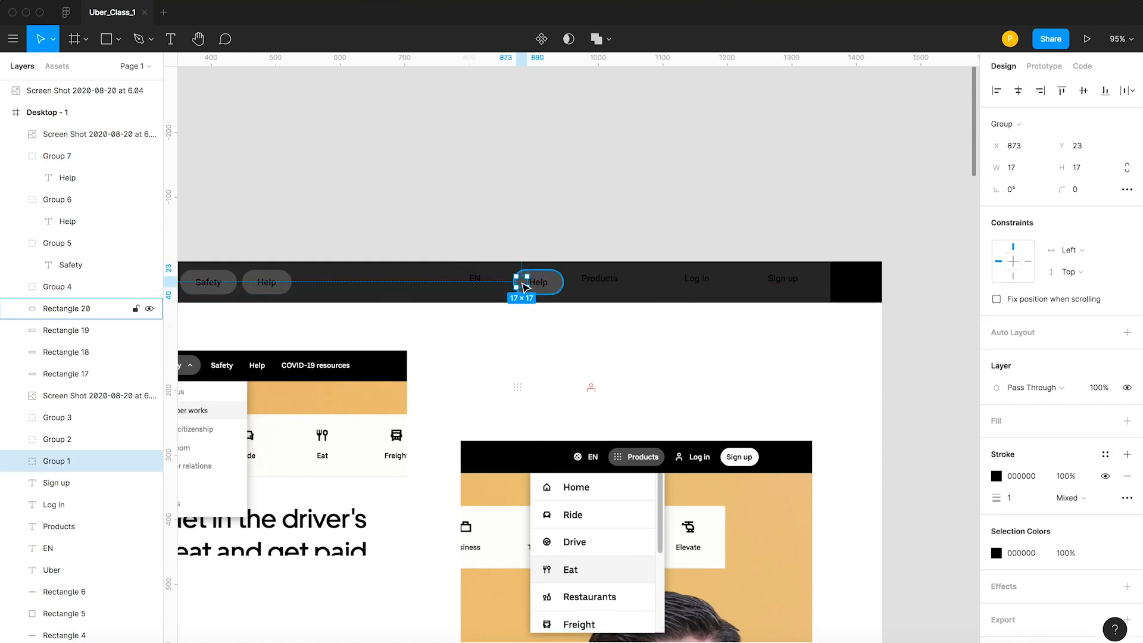
{"action": "key", "text": "shift+super+bracketright"}
{"action": "key", "text": "shift+super+bracketright"}
{"action": "key", "text": "super+bracketright"}
{"action": "key", "text": "super+bracketright"}
{"action": "key", "text": "super+bracketright"}
{"action": "key", "text": "super+bracketright"}
{"action": "key", "text": "super+bracketright"}
{"action": "key", "text": "super+bracketright"}
{"action": "key", "text": "super+bracketright"}
{"action": "key", "text": "super+bracketright"}
{"action": "key", "text": "super+bracketright"}
{"action": "key", "text": "super+bracketright"}
{"action": "left_click", "coordinate": [529, 211]}
Move the globe icon and the copied Help label together to the right, to X 887 and X 907.
{"action": "key", "text": "z"}
{"action": "left_click_drag", "start_coordinate": [468, 225], "coordinate": [621, 338]}
{"action": "key", "text": "v"}
{"action": "left_click", "coordinate": [428, 357]}
{"action": "left_click", "coordinate": [504, 250]}
{"action": "left_click", "coordinate": [483, 381]}
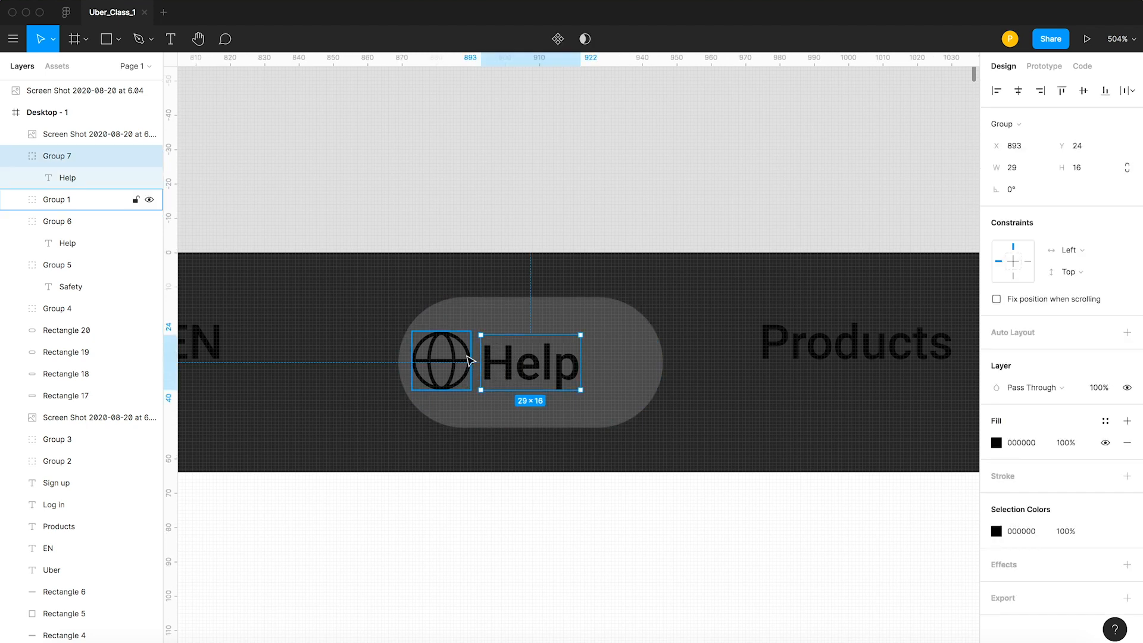
{"action": "left_click", "coordinate": [470, 360], "text": "shift"}
{"action": "left_click_drag", "start_coordinate": [470, 361], "coordinate": [516, 362]}
Widen the globe pill from its left edge to 88 and shift the globe to X 882, leaving a 24 px left margin.
{"action": "left_click", "coordinate": [416, 356]}
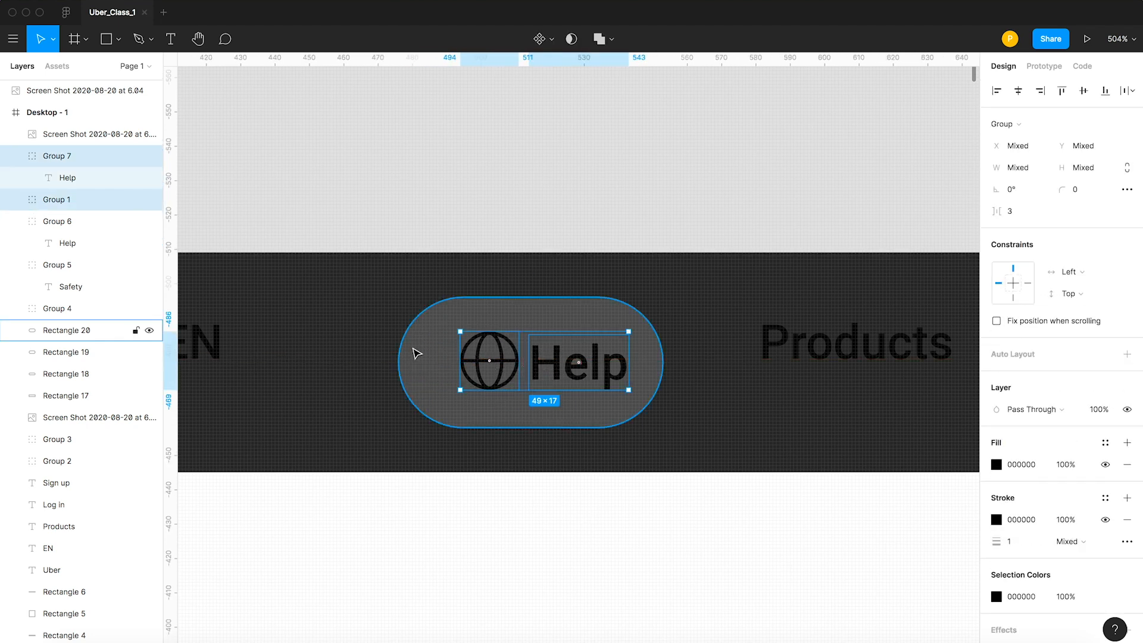
{"action": "left_click_drag", "start_coordinate": [390, 360], "coordinate": [360, 362]}
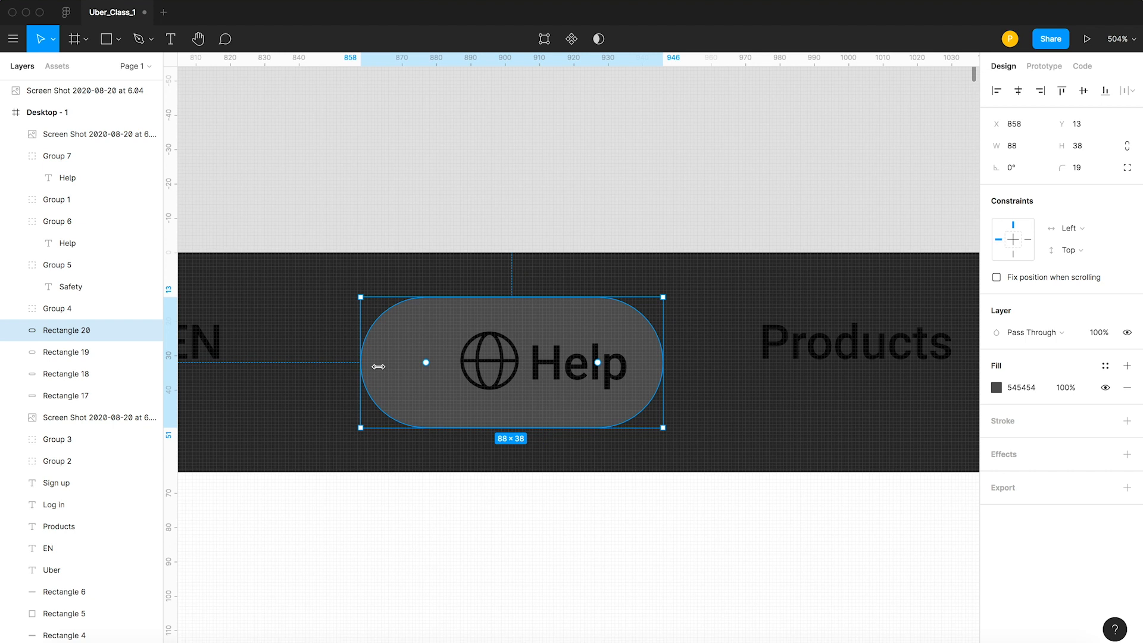
{"action": "left_click", "coordinate": [478, 368]}
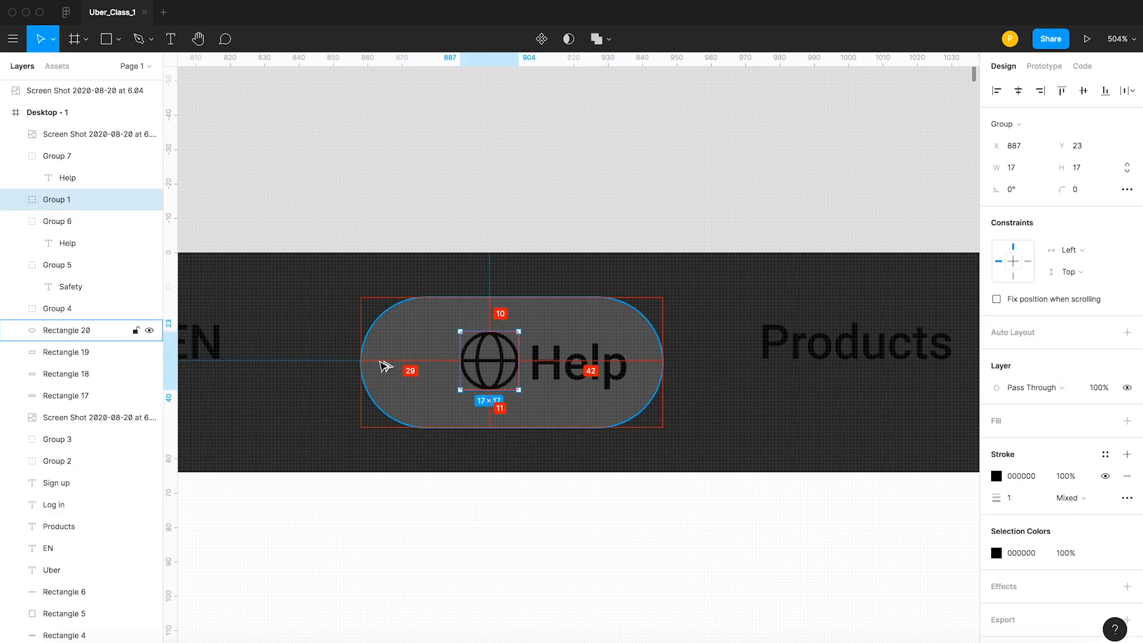
{"action": "left_click_drag", "start_coordinate": [485, 365], "coordinate": [454, 365]}
{"action": "key", "text": "Right"}
{"action": "key", "text": "Right"}
{"action": "key", "text": "Right"}
{"action": "key", "text": "Right"}
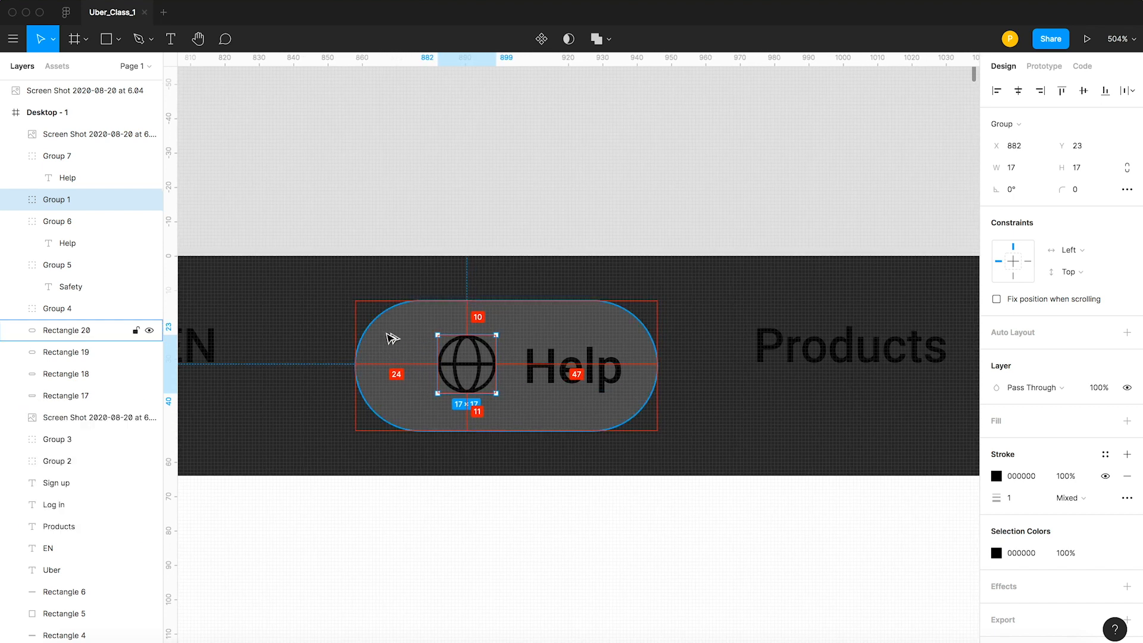
Measure the gap between the globe and its Help label, and inspect the chevron in the Company pill for comparison.
{"action": "left_click", "coordinate": [480, 228]}
{"action": "left_click", "coordinate": [575, 386]}
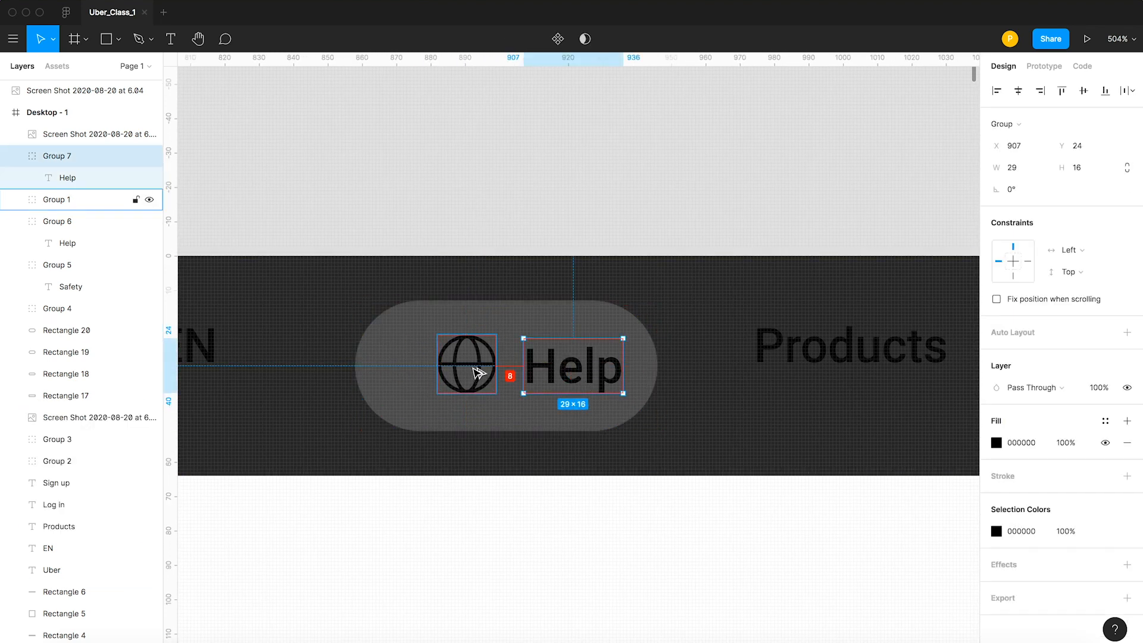
{"action": "scroll", "coordinate": [446, 218], "scroll_direction": "down", "scroll_amount": 5}
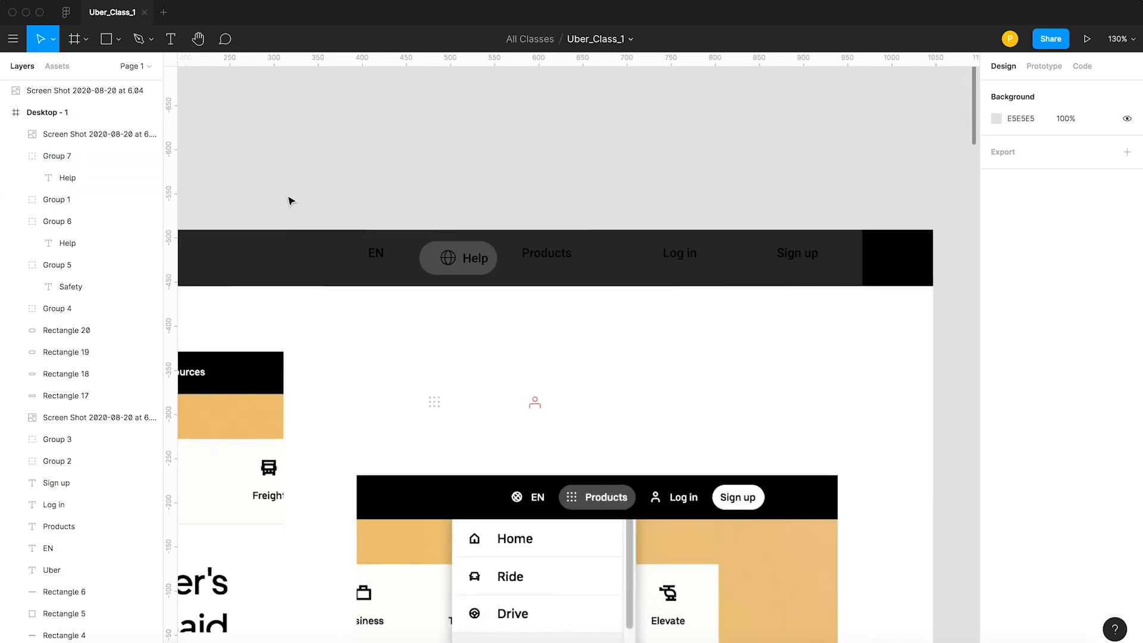
{"action": "left_click_drag", "start_coordinate": [242, 187], "coordinate": [749, 199]}
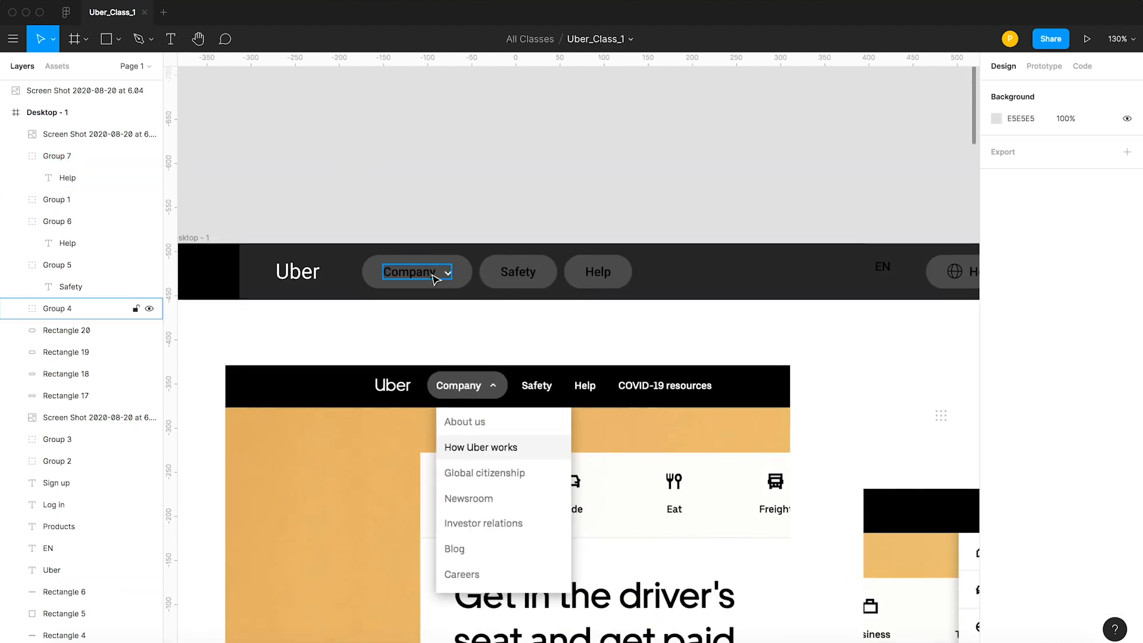
{"action": "key", "text": "z"}
{"action": "double_click", "coordinate": [448, 273]}
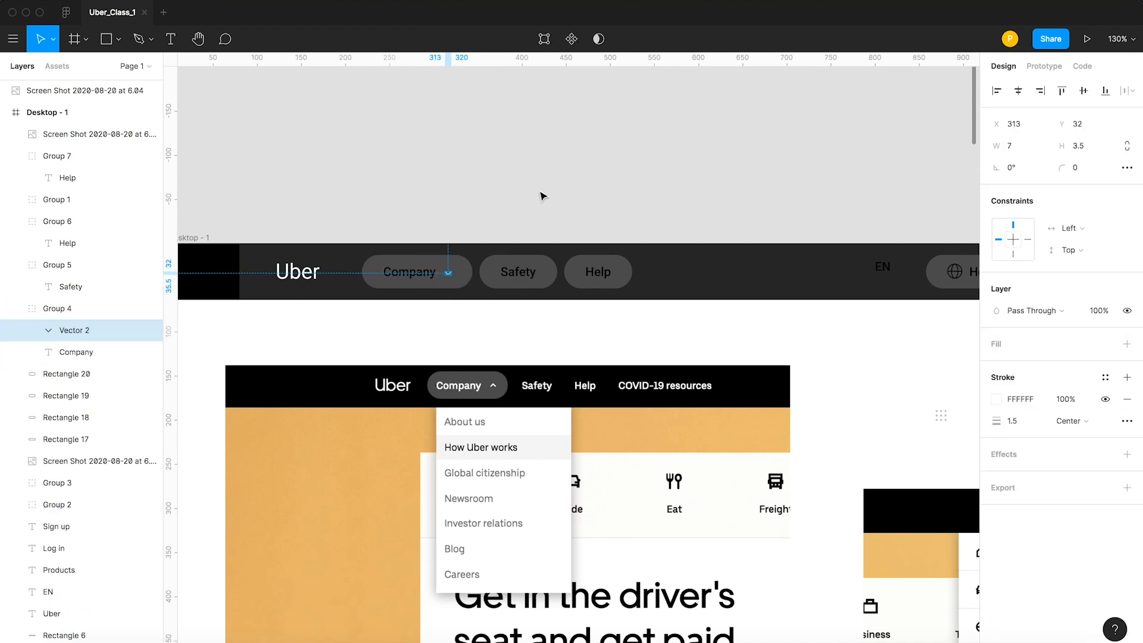
{"action": "left_click", "coordinate": [543, 196]}
{"action": "left_click_drag", "start_coordinate": [758, 196], "coordinate": [409, 191]}
Nudge the Help label beside the globe to X 909 and widen its pill from the right edge to 104.
{"action": "scroll", "coordinate": [268, 298], "scroll_direction": "up", "scroll_amount": 10}
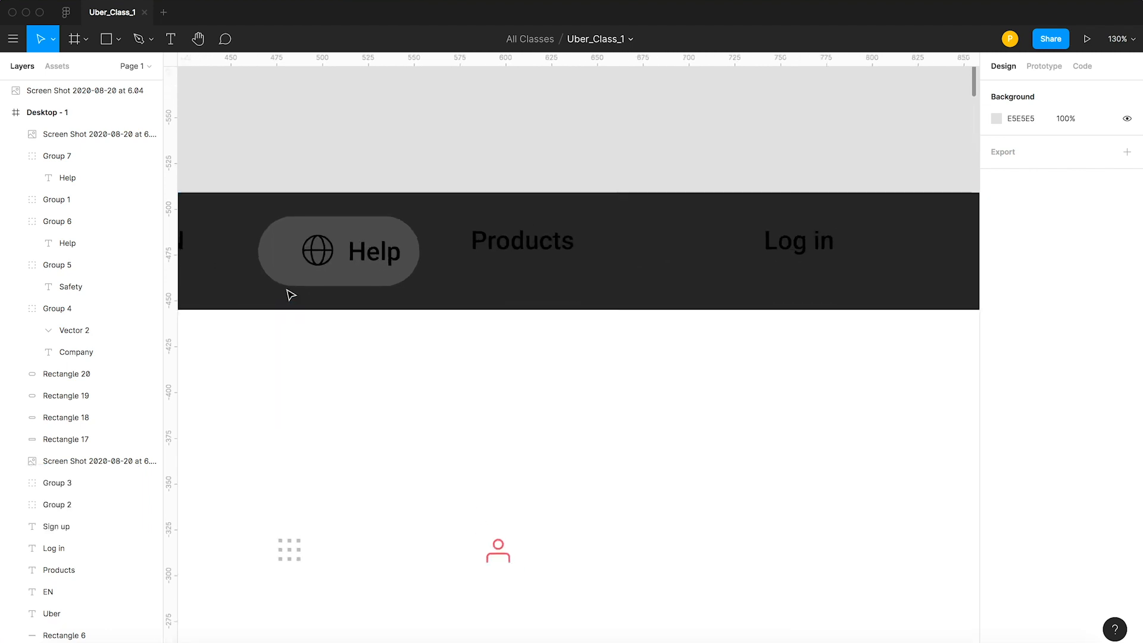
{"action": "left_click", "coordinate": [407, 234]}
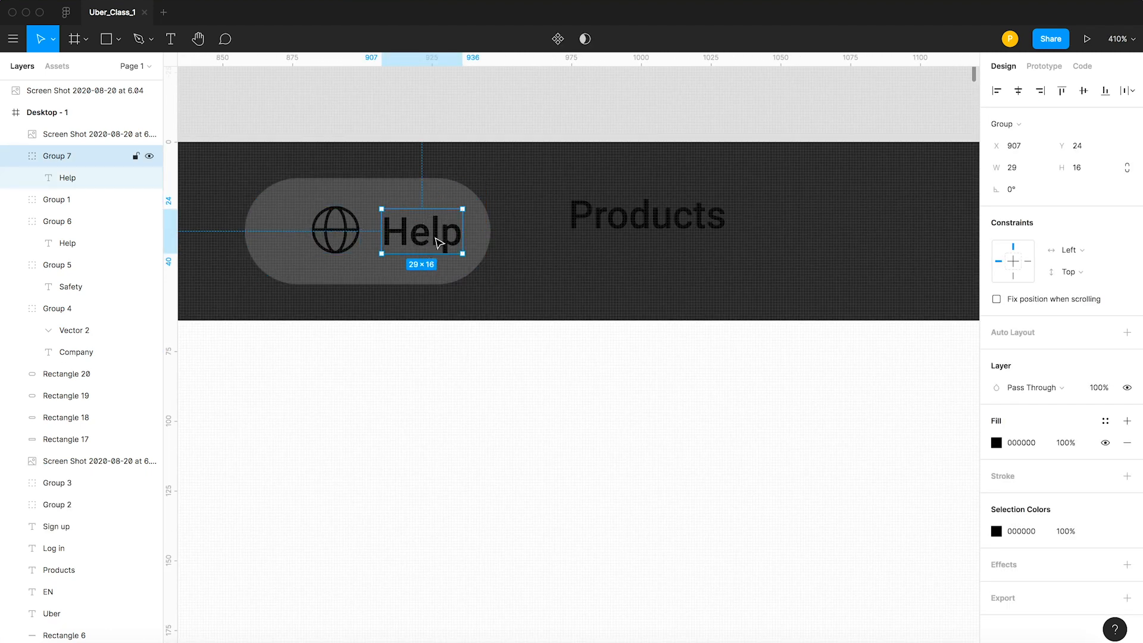
{"action": "key", "text": "Right"}
{"action": "key", "text": "Right"}
{"action": "scroll", "coordinate": [440, 192], "scroll_direction": "left", "scroll_amount": 2}
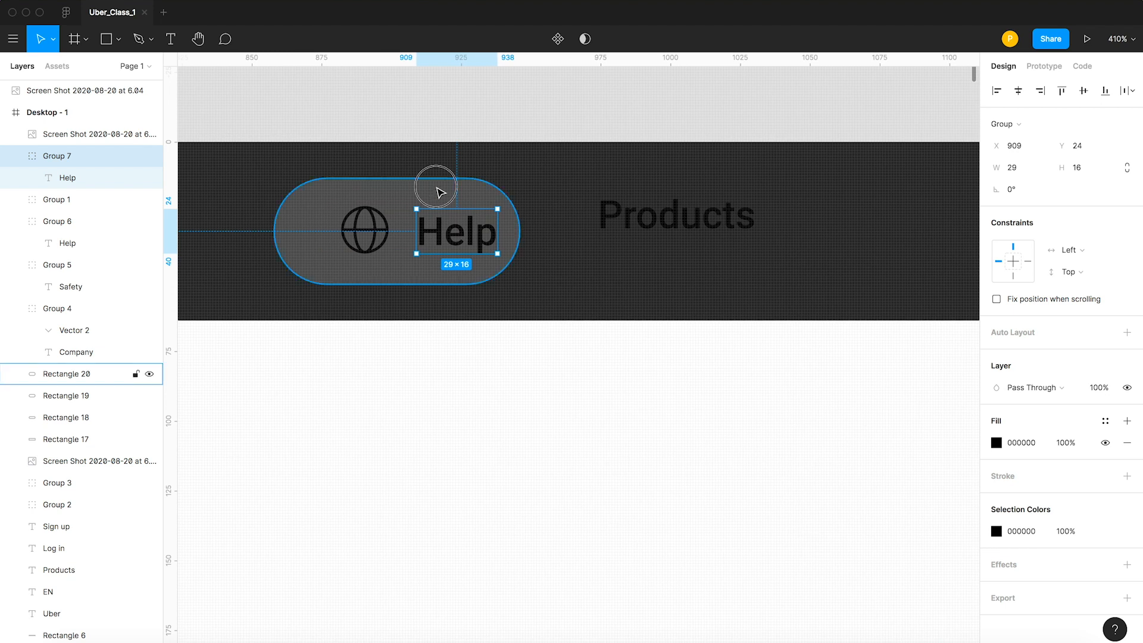
{"action": "left_click", "coordinate": [441, 193]}
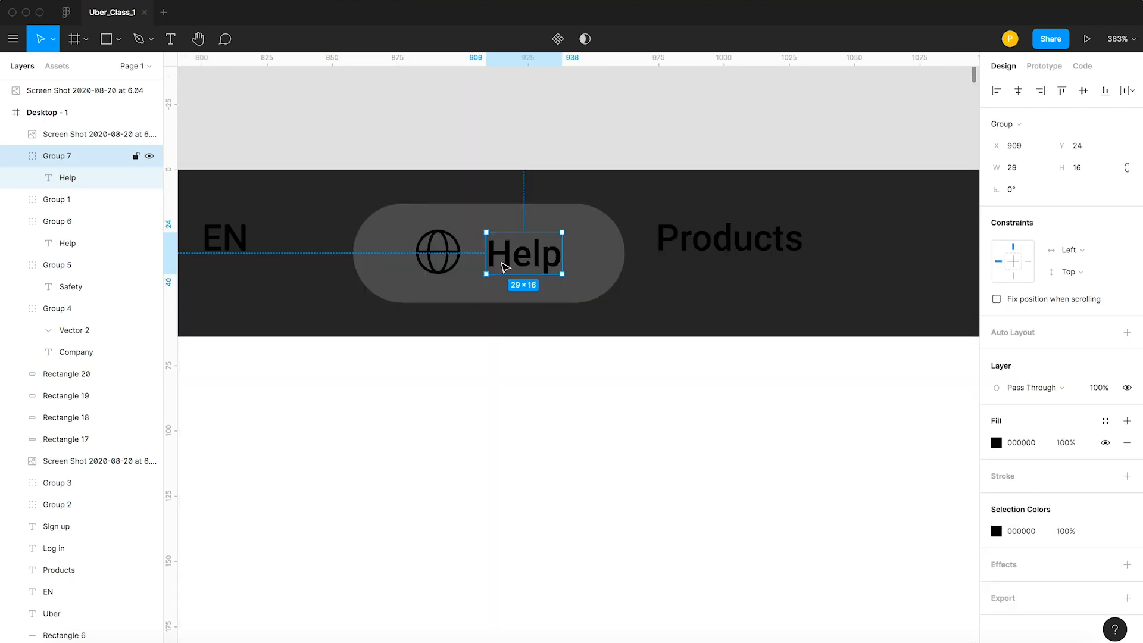
Replace the Help label beside the globe icon with EN.
{"action": "double_click", "coordinate": [502, 263]}
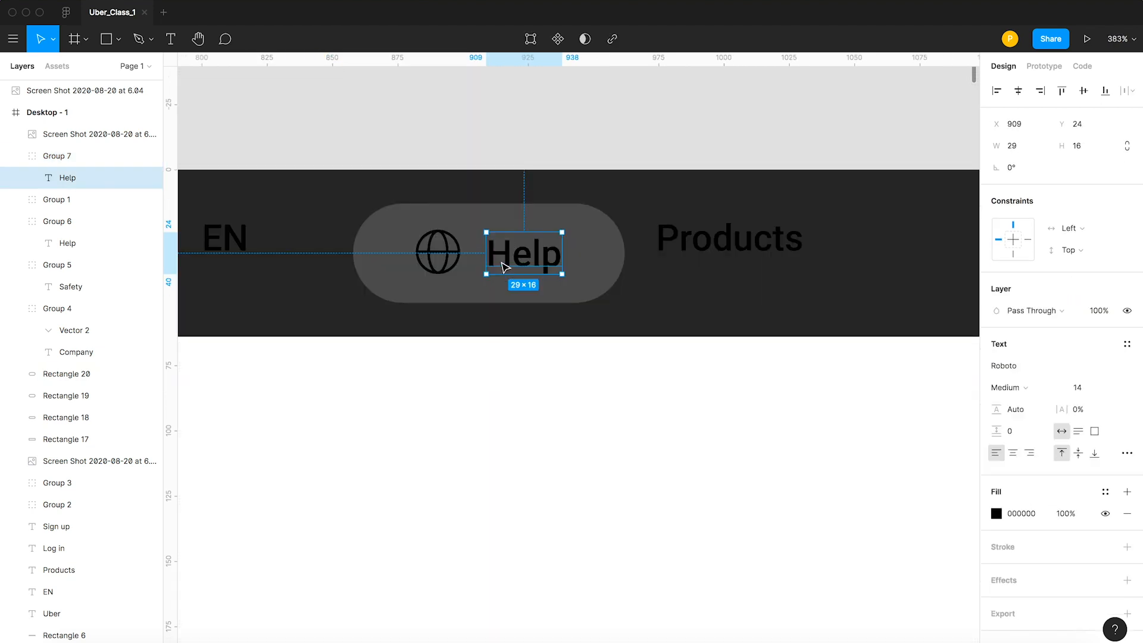
{"action": "double_click", "coordinate": [505, 266]}
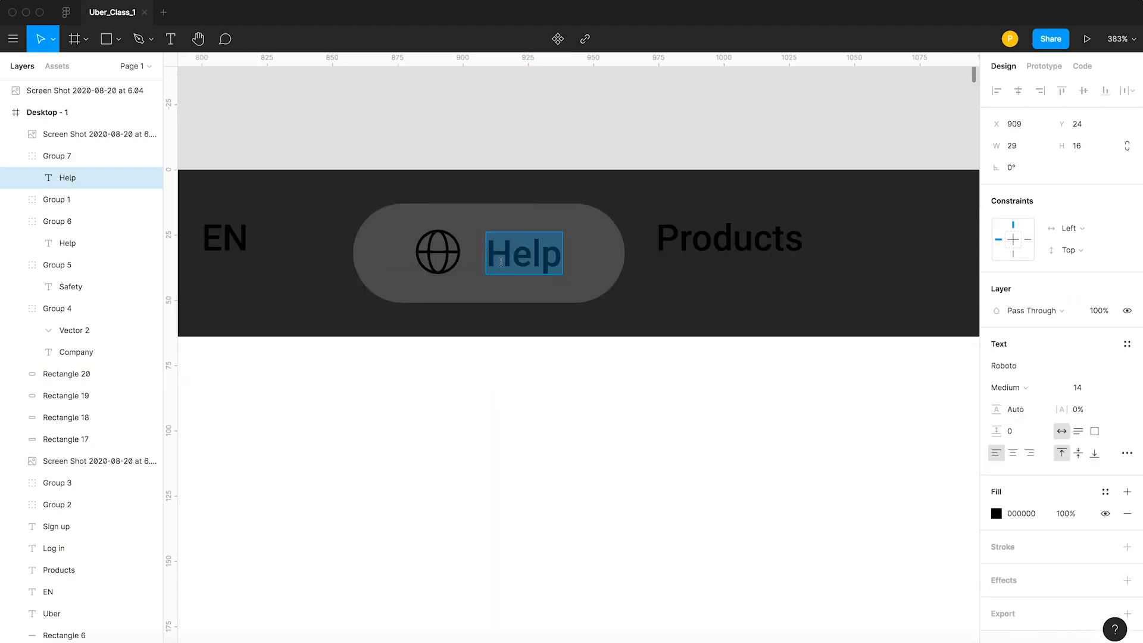
{"action": "type", "text": "EN"}
{"action": "key", "text": "Escape"}
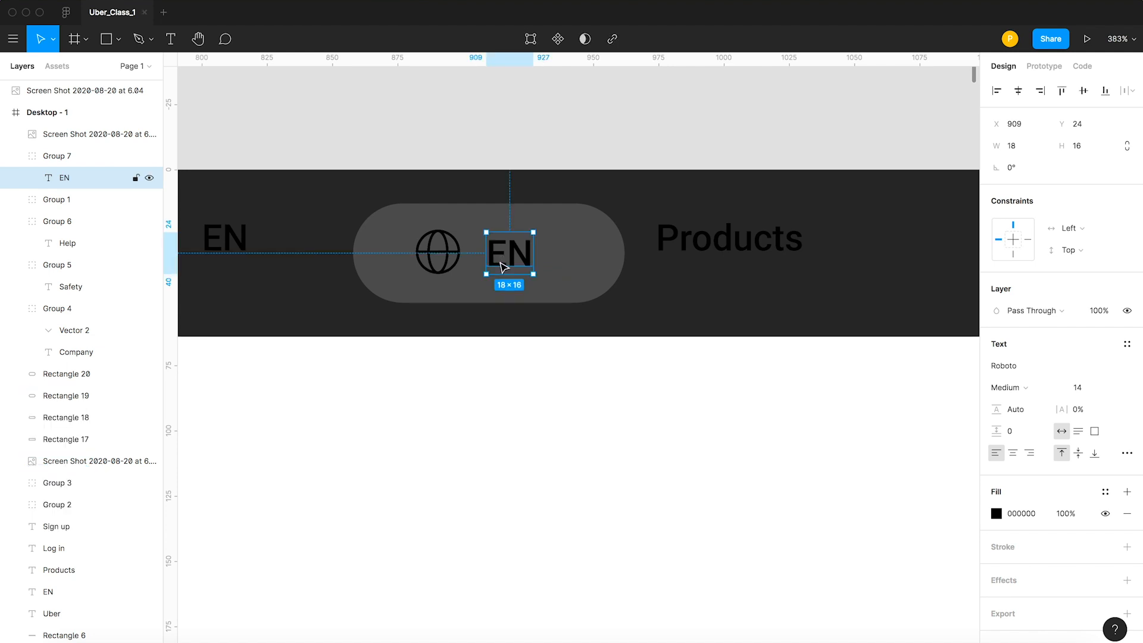
Narrow the globe pill from its right edge to 93 wide, leaving a 24 px margin after the EN label.
{"action": "left_click", "coordinate": [557, 266]}
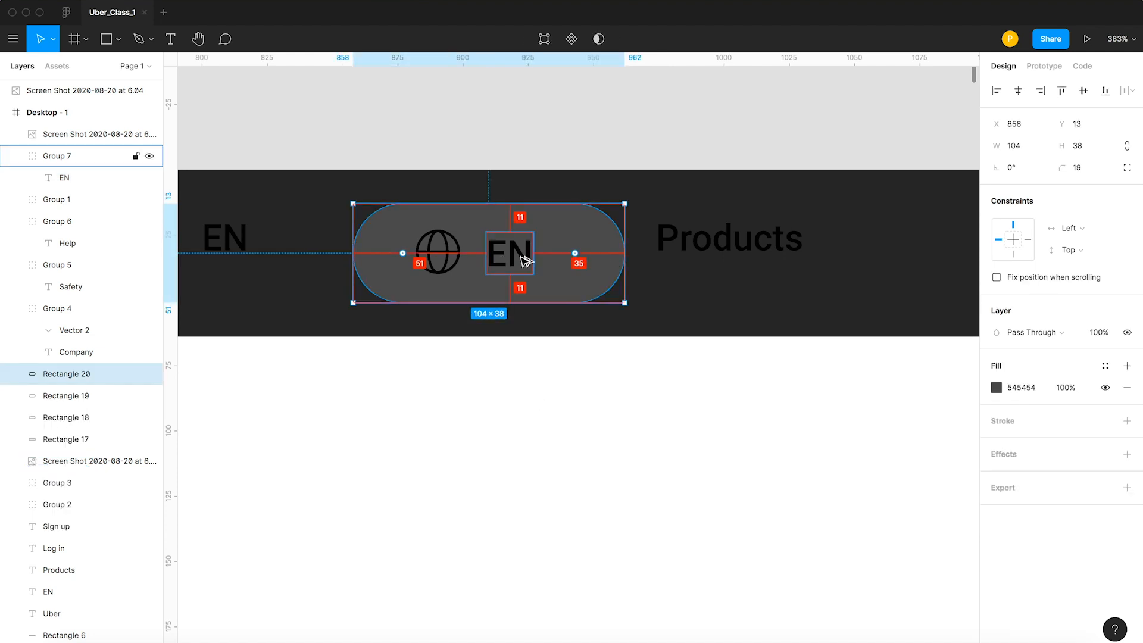
{"action": "left_click_drag", "start_coordinate": [625, 255], "coordinate": [599, 258]}
{"action": "key", "text": "alt"}
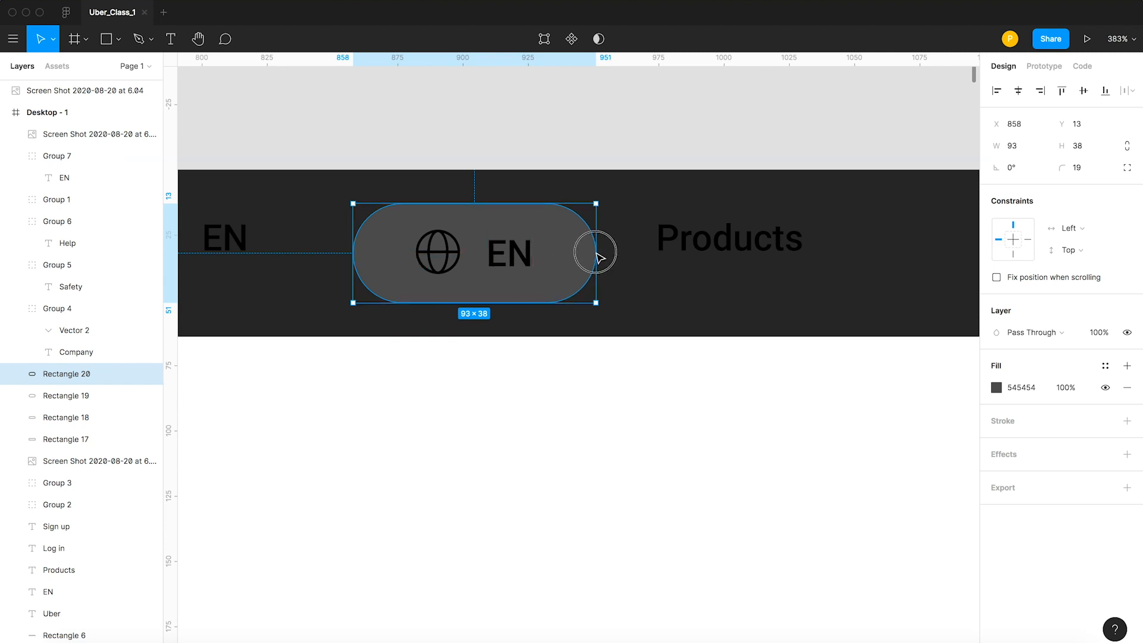
{"action": "key", "text": "alt"}
{"action": "key", "text": "Escape"}
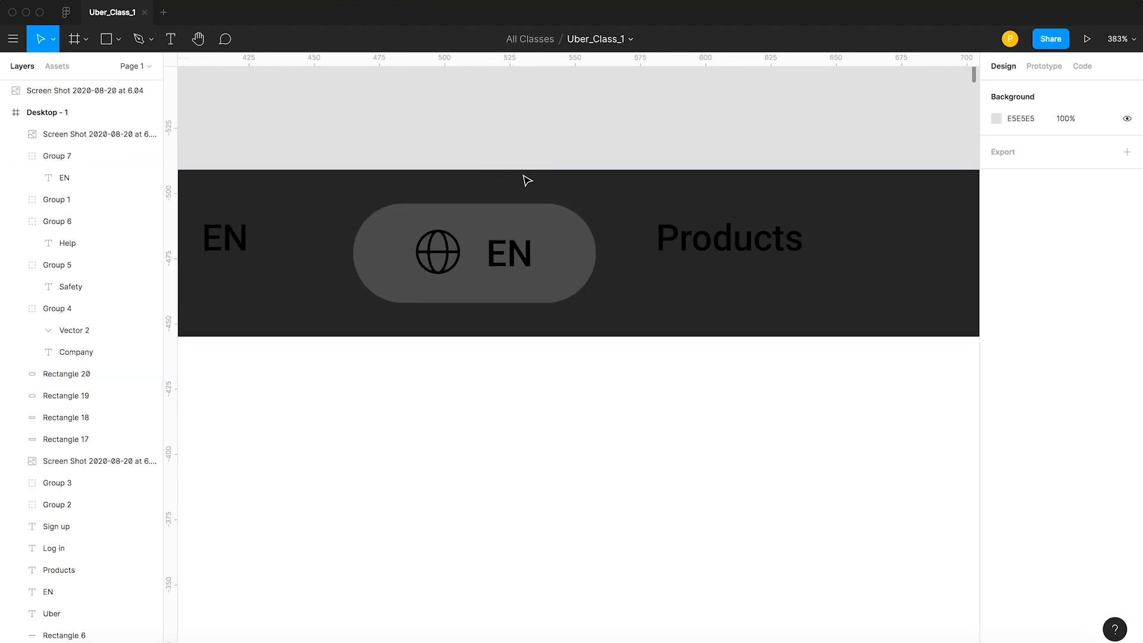
Group the globe icon, EN label and pill into one button, keeping it at X 858, Y 13.
{"action": "left_click", "coordinate": [506, 252]}
{"action": "left_click", "coordinate": [441, 249], "text": "shift"}
{"action": "left_click", "coordinate": [443, 231]}
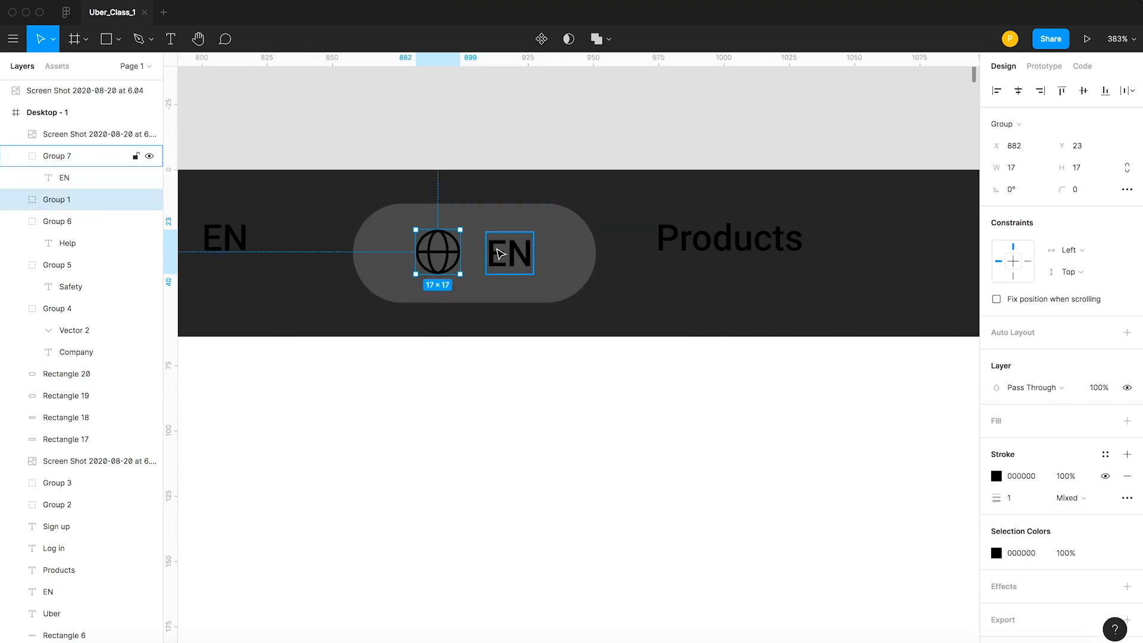
{"action": "left_click", "coordinate": [500, 255], "text": "shift"}
{"action": "left_click", "coordinate": [503, 221], "text": "shift"}
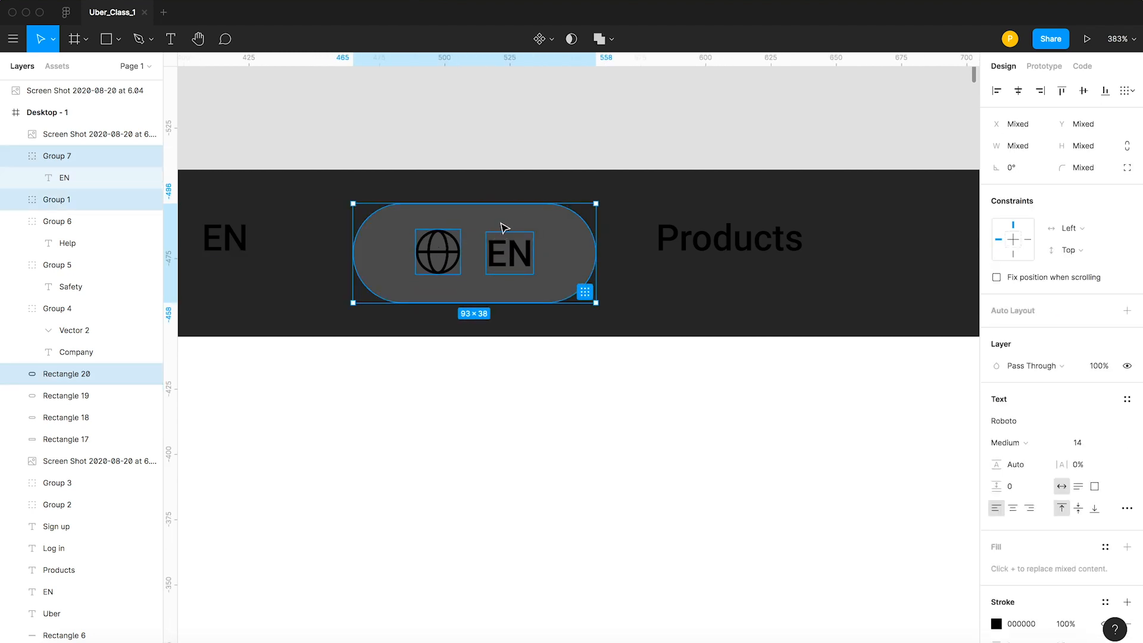
{"action": "key", "text": "super+g"}
{"action": "left_click", "coordinate": [510, 270]}
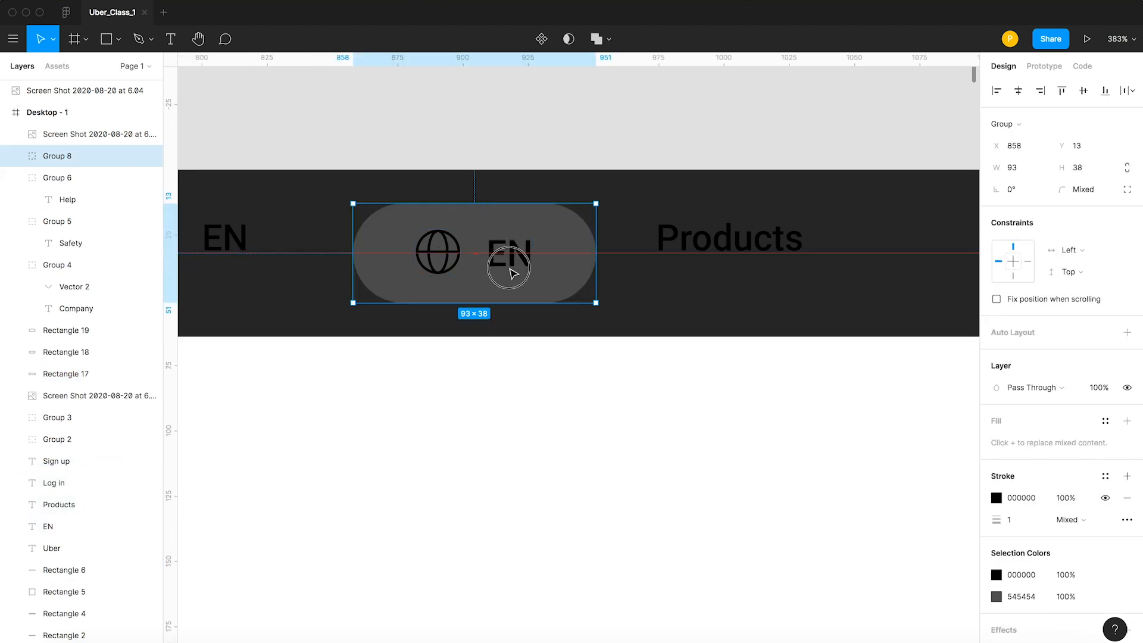
{"action": "left_click_drag", "start_coordinate": [510, 268], "coordinate": [528, 331]}
{"action": "key", "text": "super+z"}
Move the Products label to X 1036, Y 24, in line with the EN button's label.
{"action": "scroll", "coordinate": [491, 275], "scroll_direction": "down", "scroll_amount": 5}
{"action": "left_click", "coordinate": [577, 247]}
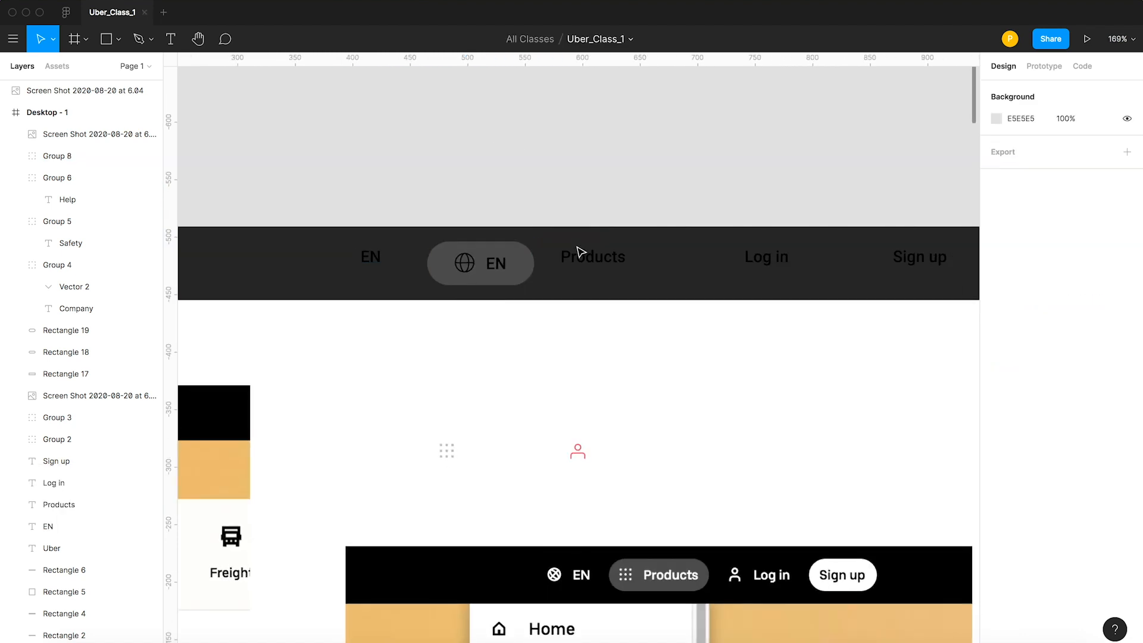
{"action": "left_click_drag", "start_coordinate": [592, 264], "coordinate": [592, 296]}
{"action": "key", "text": "space"}
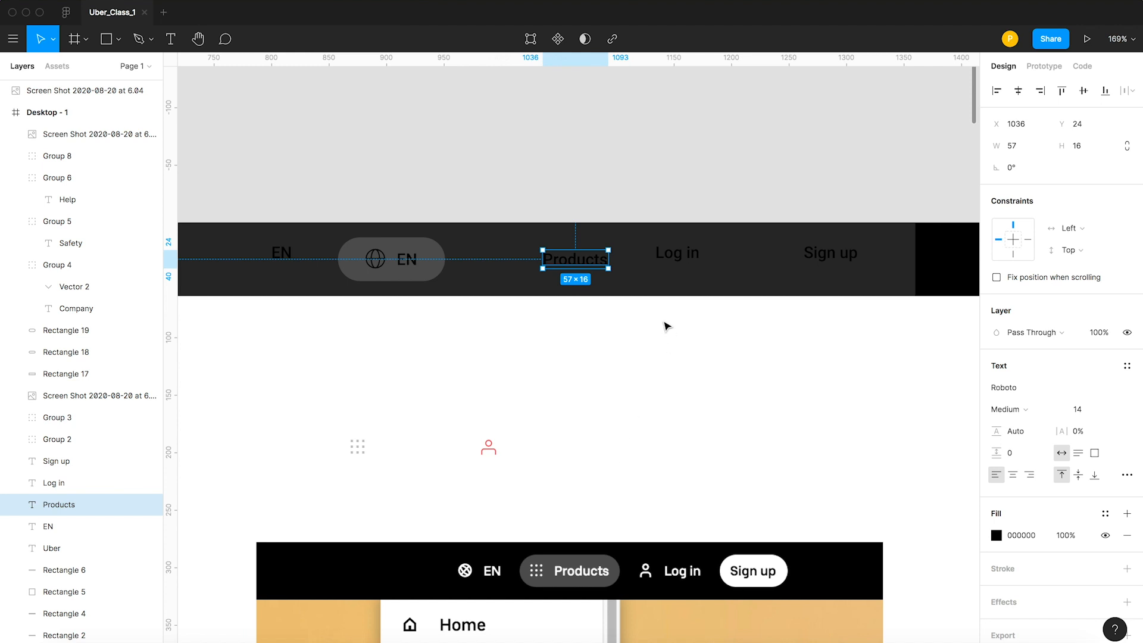
Move the Log in label further right in line with Products, and the Products label to X 1071, Y 24.
{"action": "left_click_drag", "start_coordinate": [663, 256], "coordinate": [697, 267]}
{"action": "left_click", "coordinate": [396, 265]}
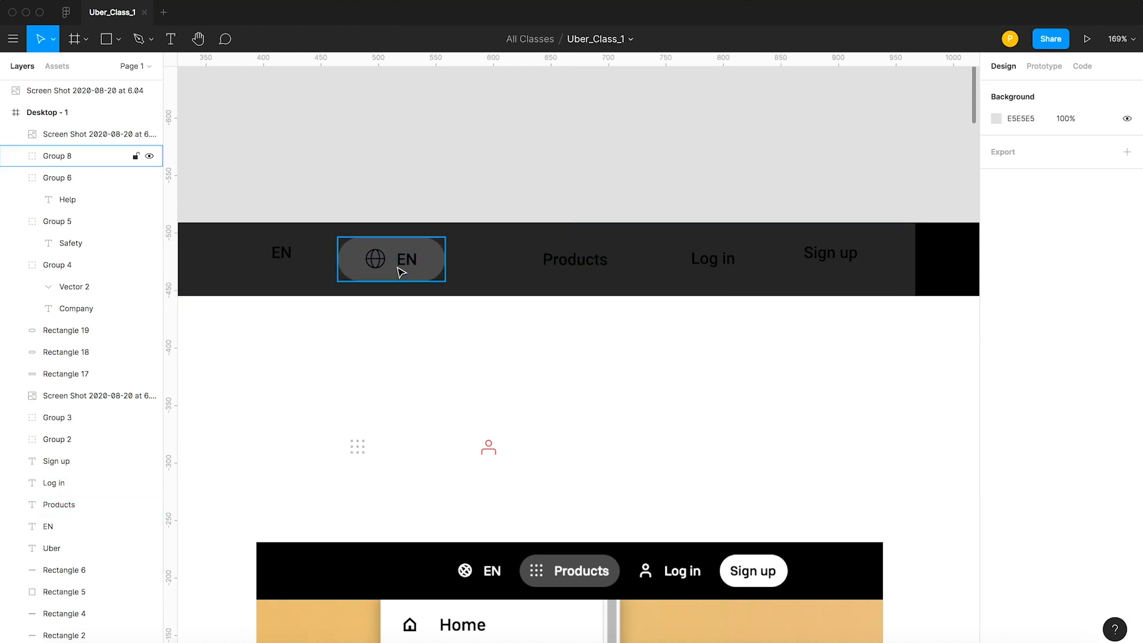
{"action": "left_click_drag", "start_coordinate": [566, 257], "coordinate": [607, 260]}
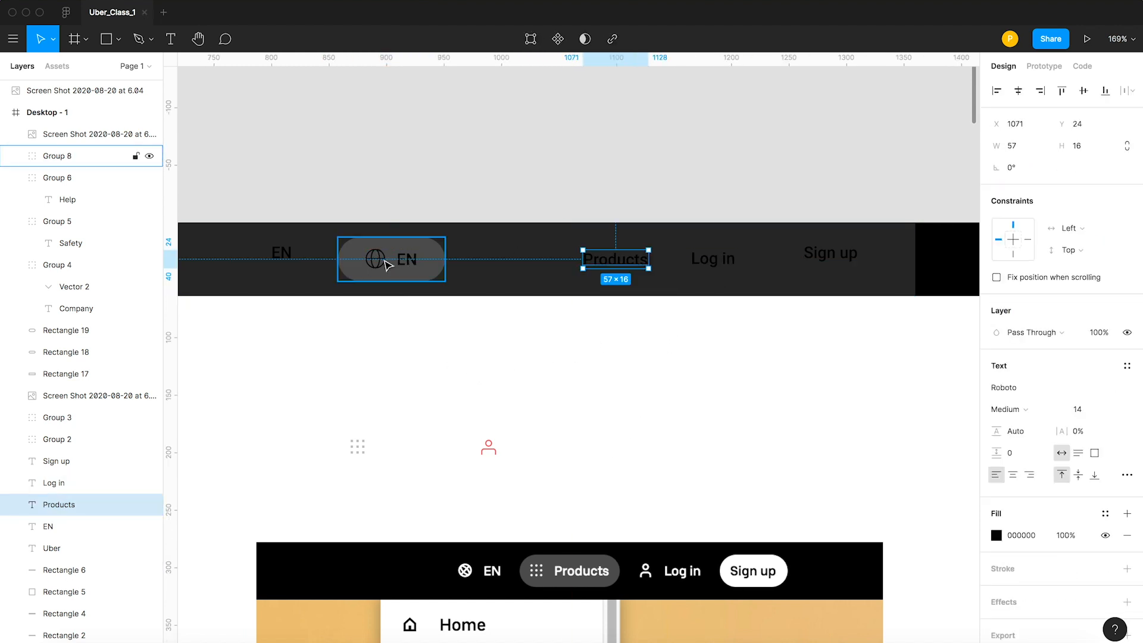
Set the stroke weight of the globe icon in the EN button to 1.5.
{"action": "double_click", "coordinate": [379, 263]}
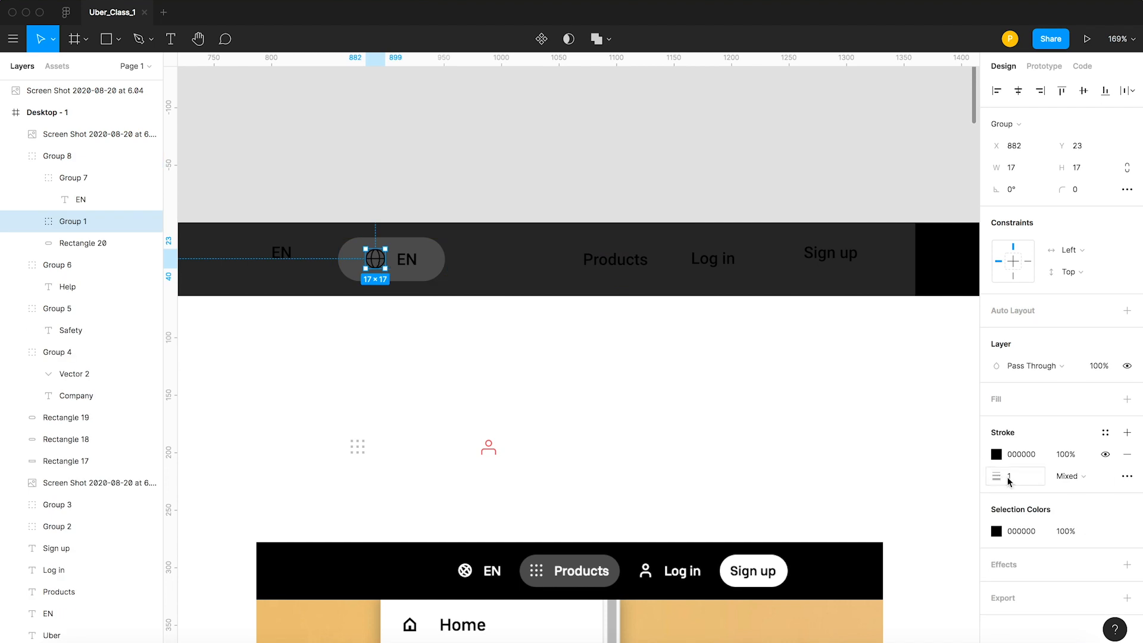
{"action": "type", "text": "1."}
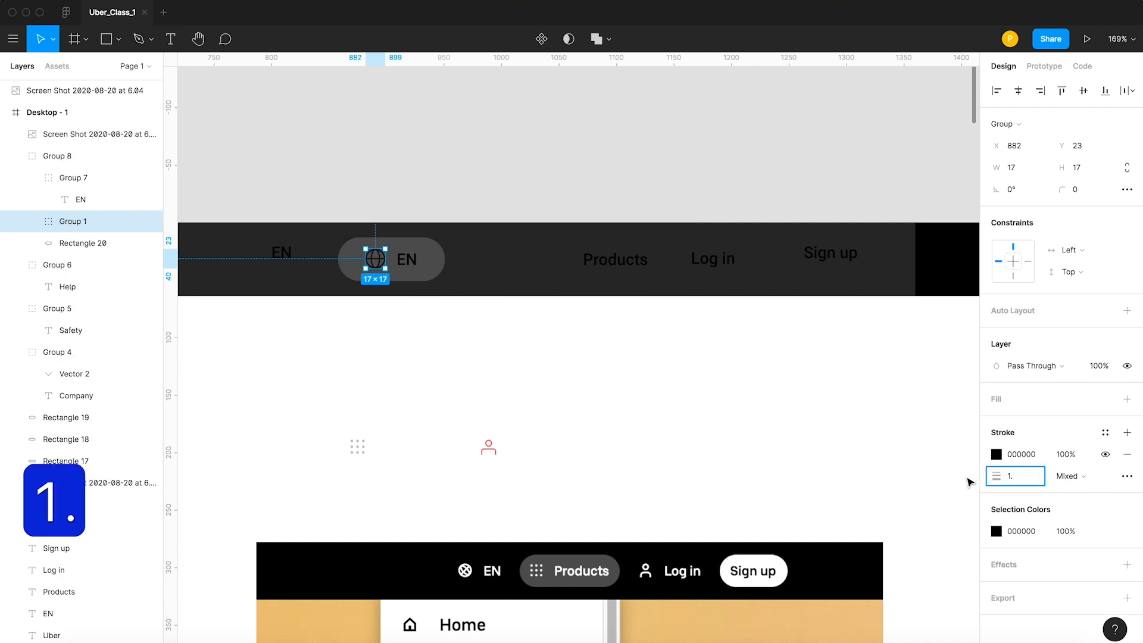
{"action": "type", "text": "5"}
{"action": "key", "text": "Return"}
{"action": "left_click", "coordinate": [481, 203]}
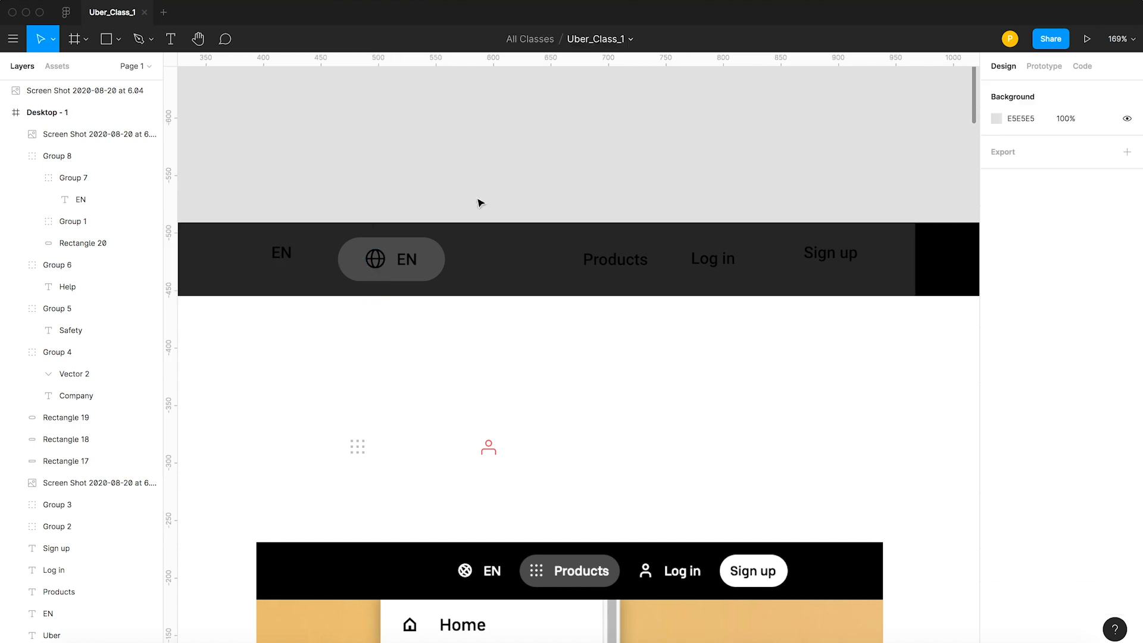
Duplicate the EN button beside the original, placing the copy at X 959, Y 13.
{"action": "left_click", "coordinate": [396, 265]}
{"action": "left_click_drag", "start_coordinate": [396, 265], "coordinate": [481, 274]}
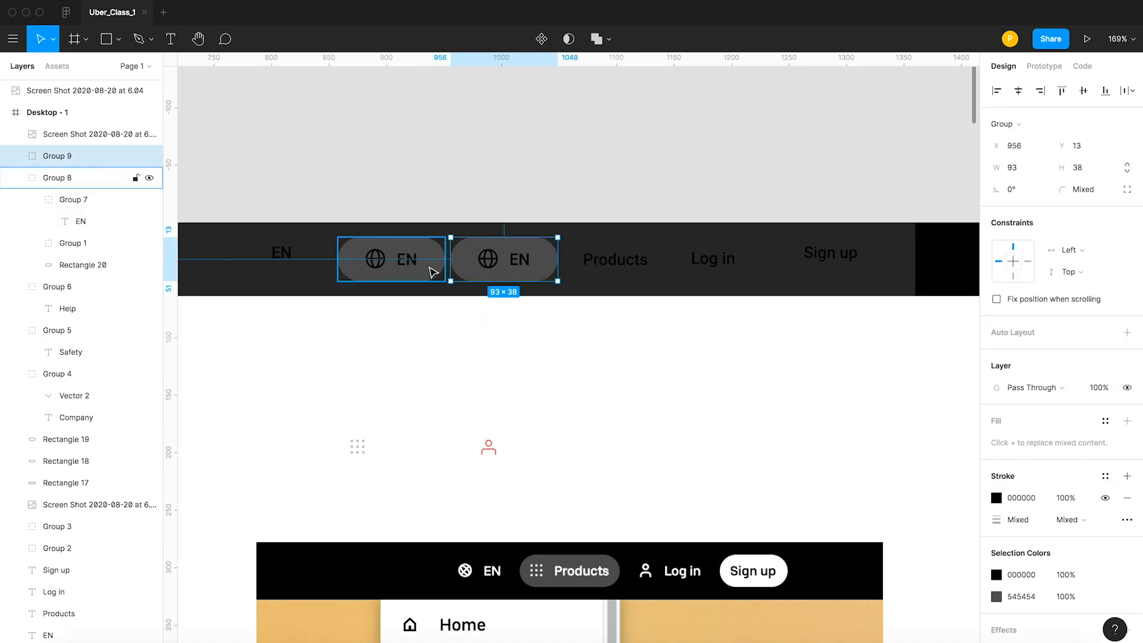
{"action": "key", "text": "Right"}
{"action": "key", "text": "Right"}
{"action": "key", "text": "Right"}
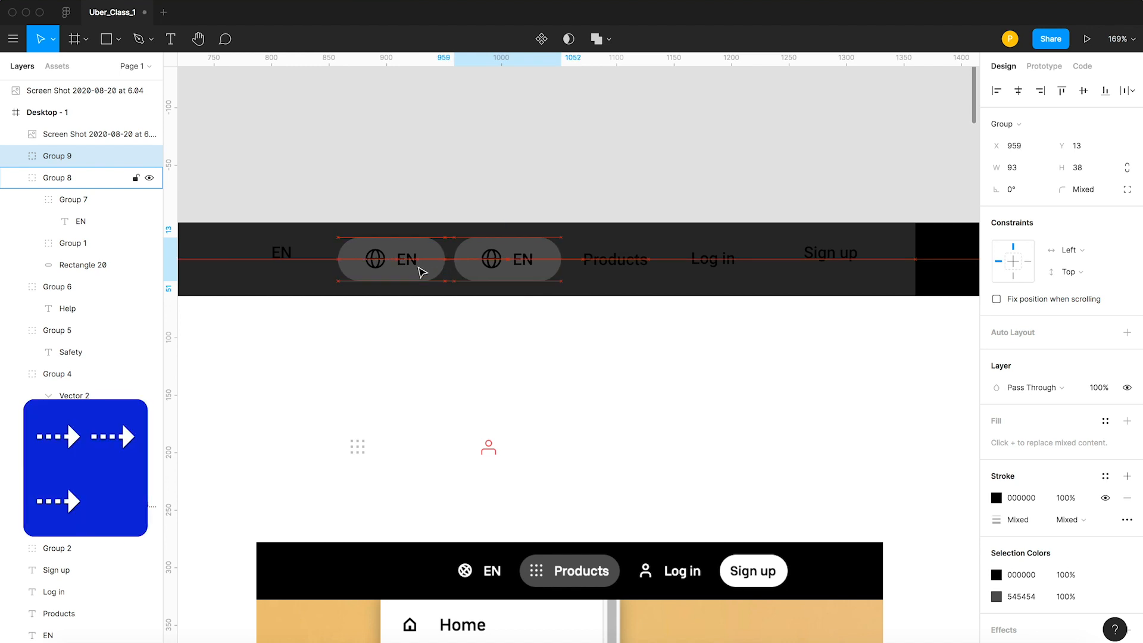
{"action": "left_click", "coordinate": [489, 161]}
{"action": "key", "text": "super+z"}
Move the dot-grid icon onto the duplicated EN button at about X 980, Y 26 and bring it forward above the pill.
{"action": "left_click", "coordinate": [360, 449]}
{"action": "left_click_drag", "start_coordinate": [360, 449], "coordinate": [485, 261]}
{"action": "key", "text": "super+bracketright"}
{"action": "key", "text": "super+bracketright"}
{"action": "key", "text": "super+bracketright"}
{"action": "key", "text": "super+bracketright"}
{"action": "key", "text": "super+bracketright"}
{"action": "key", "text": "super+bracketright"}
{"action": "key", "text": "super+bracketright"}
{"action": "key", "text": "super+bracketright"}
{"action": "key", "text": "super+bracketright"}
{"action": "key", "text": "super+bracketright"}
{"action": "key", "text": "super+bracketright"}
{"action": "key", "text": "super+bracketright"}
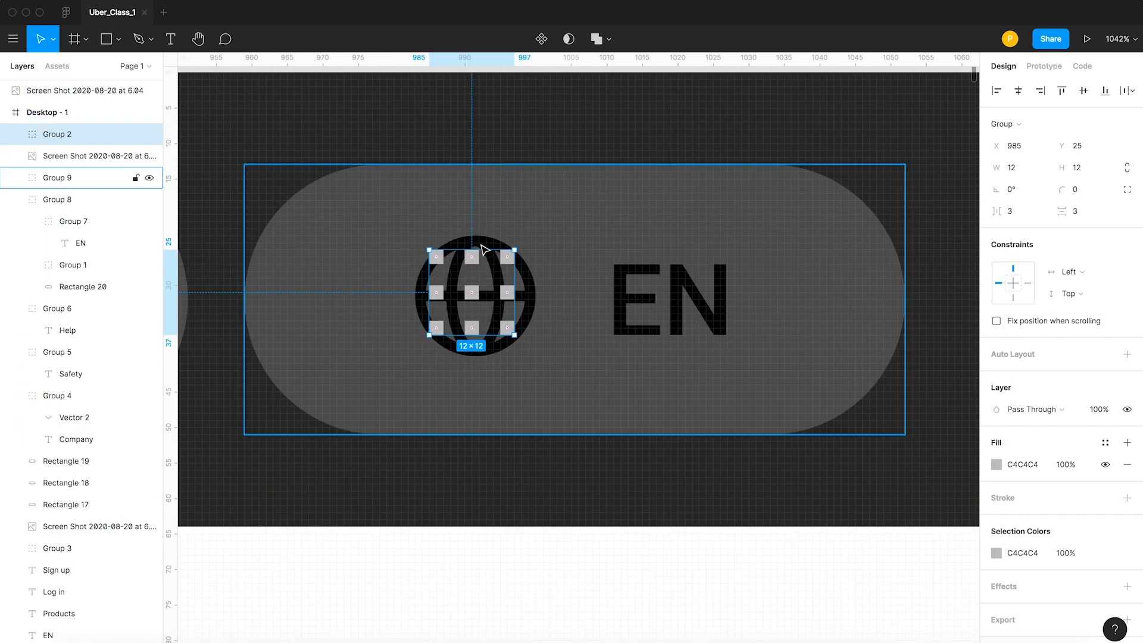
Delete the globe icon from the duplicated button and move the dot-grid icon into its place at X 983, Y 25.
{"action": "left_click", "coordinate": [483, 249]}
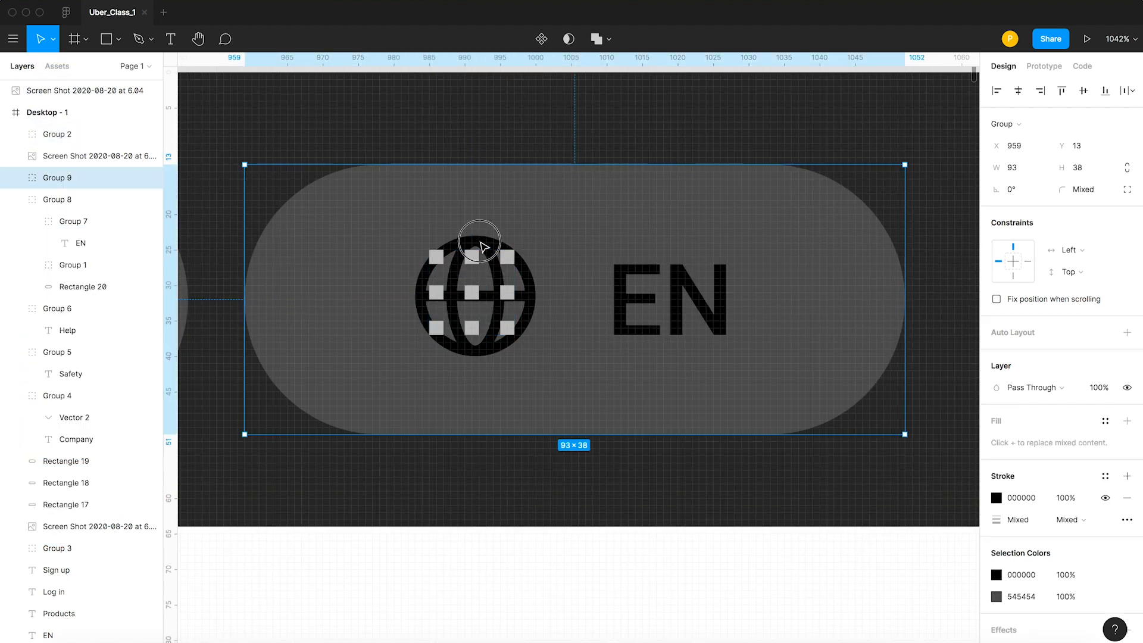
{"action": "left_click", "coordinate": [480, 248]}
{"action": "key", "text": "BackSpace"}
{"action": "left_click", "coordinate": [436, 257]}
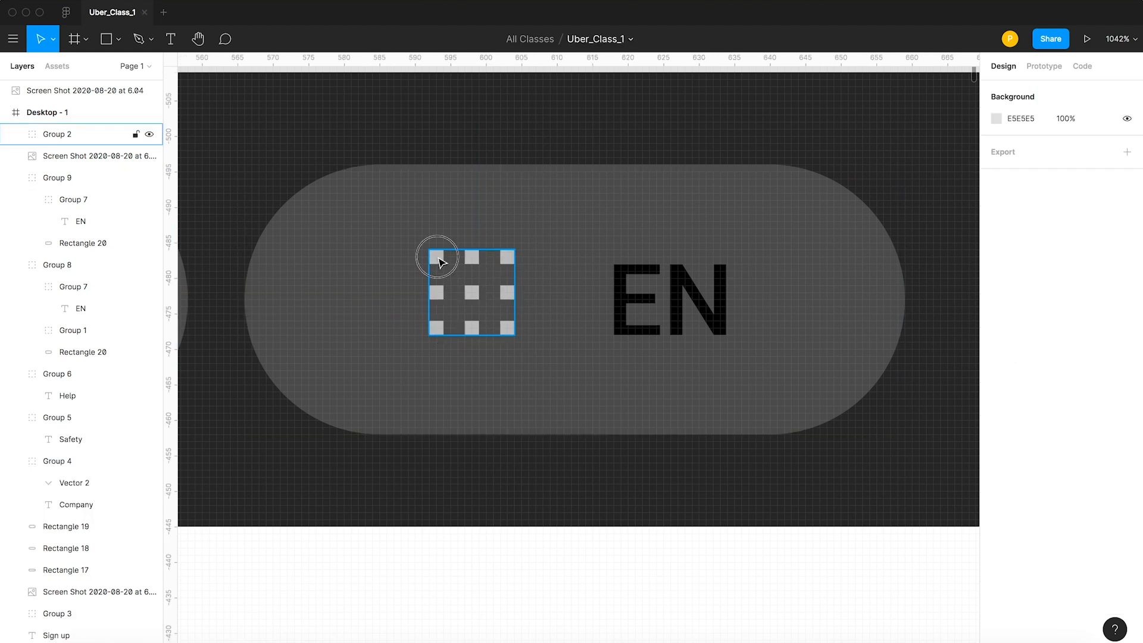
{"action": "key", "text": "alt"}
{"action": "key", "text": "Left"}
{"action": "key", "text": "Left"}
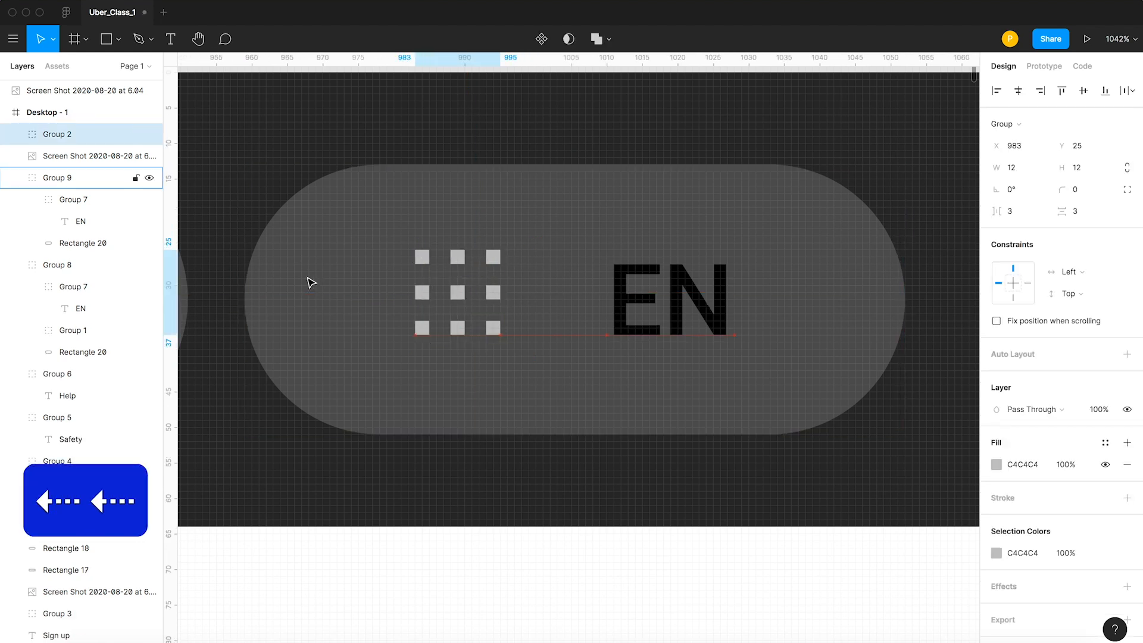
Shift the EN label in the dot-grid button closer to the icon, to X 1005, Y 24.
{"action": "left_click", "coordinate": [619, 302]}
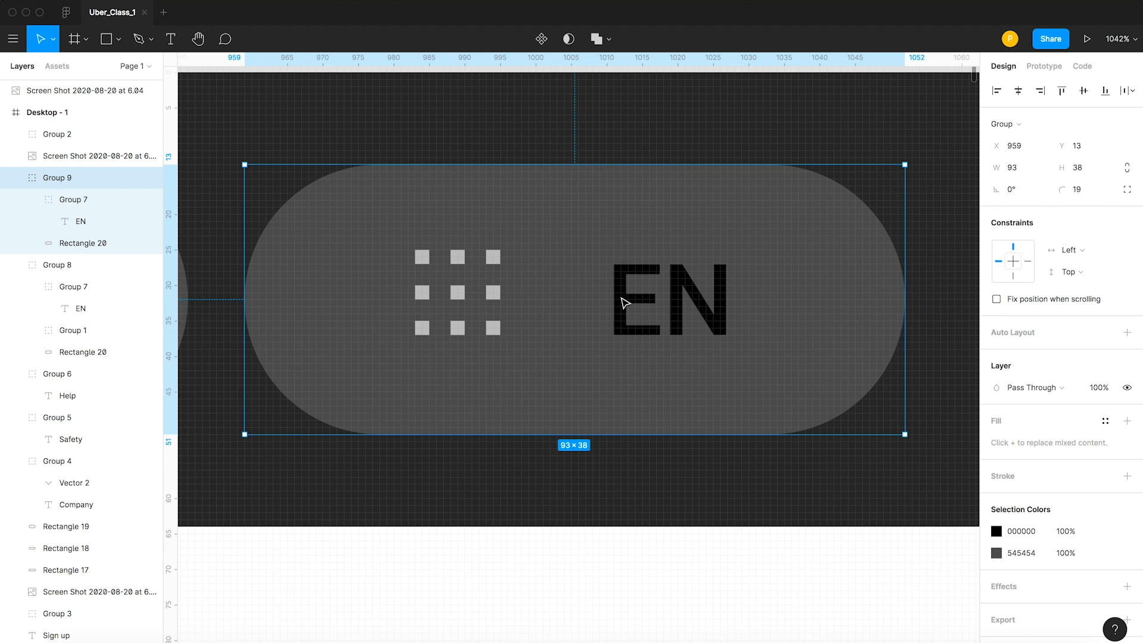
{"action": "double_click", "coordinate": [620, 302]}
{"action": "key", "text": "alt"}
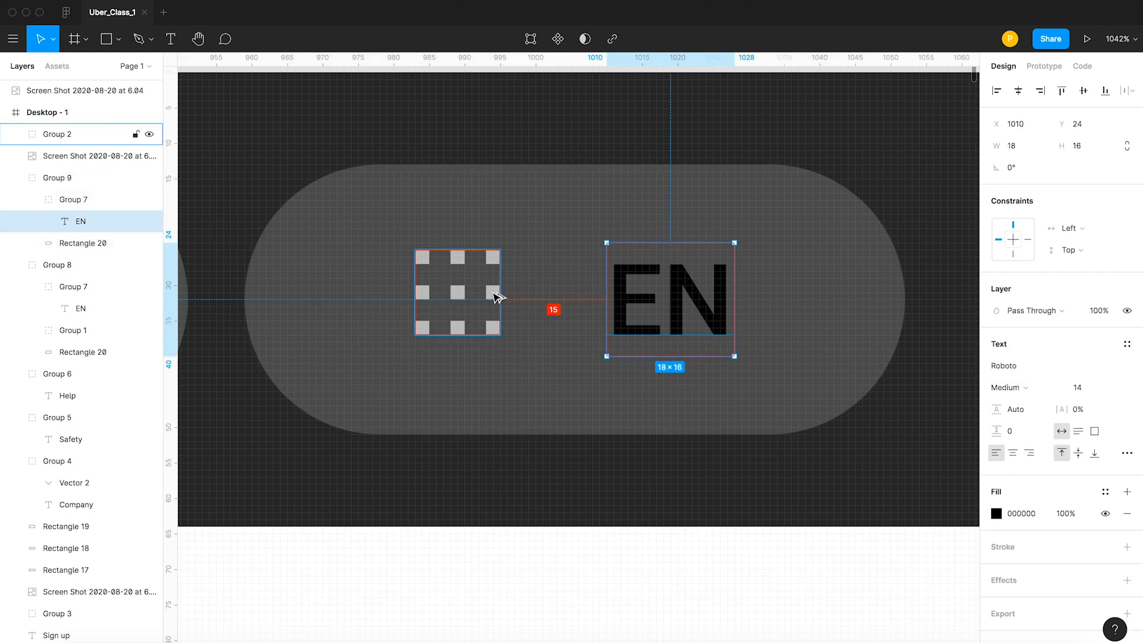
{"action": "key", "text": "Left"}
{"action": "key", "text": "Left"}
{"action": "key", "text": "Left"}
{"action": "key", "text": "Left"}
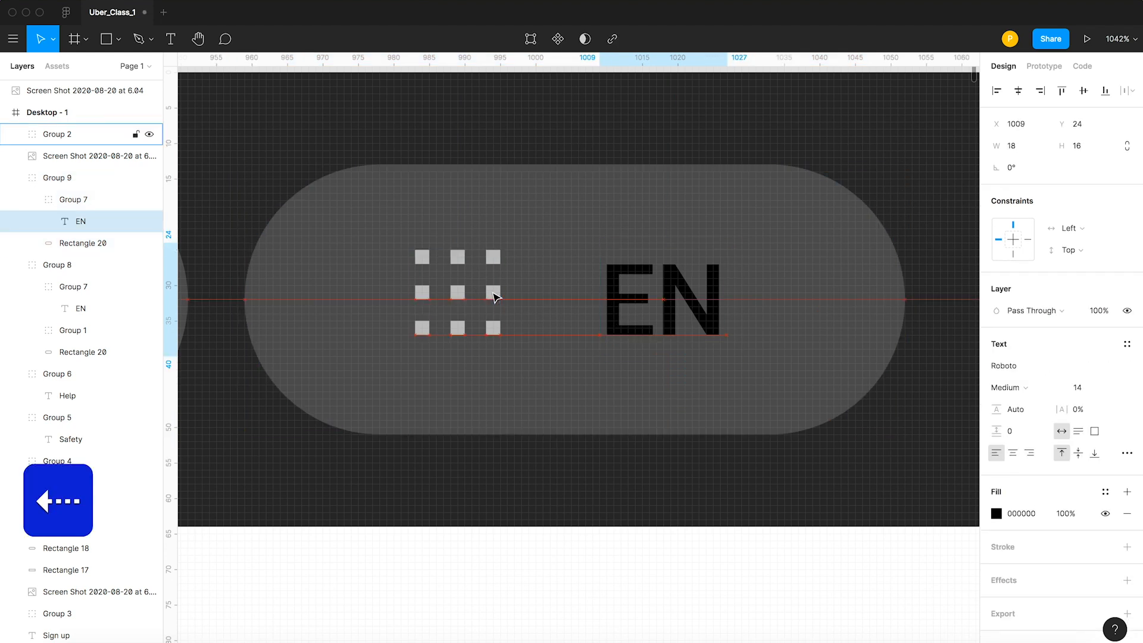
{"action": "key", "text": "Left"}
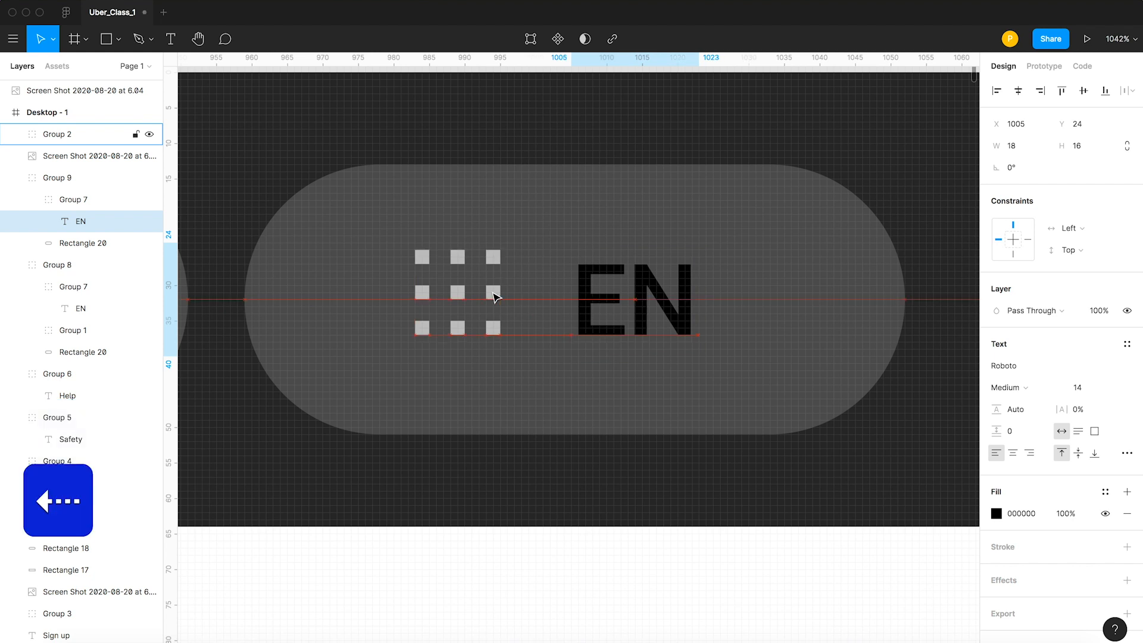
{"action": "scroll", "coordinate": [636, 348], "scroll_direction": "down", "scroll_amount": 5}
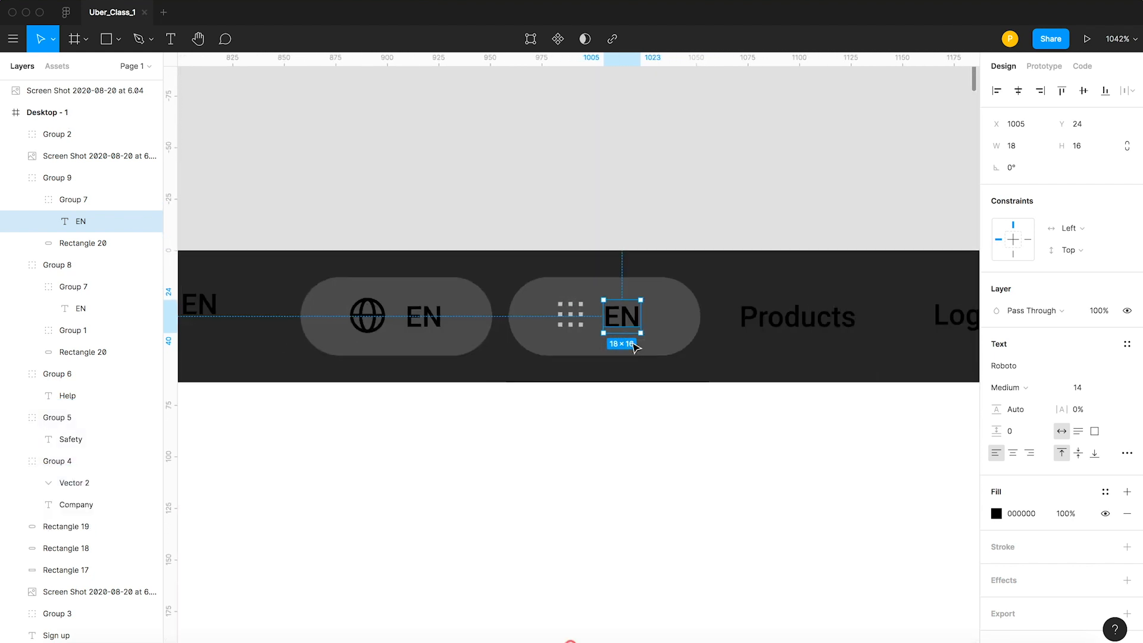
Replace the EN label beside the dot-grid icon with Products.
{"action": "left_click", "coordinate": [57, 134]}
{"action": "left_click", "coordinate": [58, 177], "text": "shift"}
{"action": "left_click", "coordinate": [658, 159]}
{"action": "left_click", "coordinate": [620, 319]}
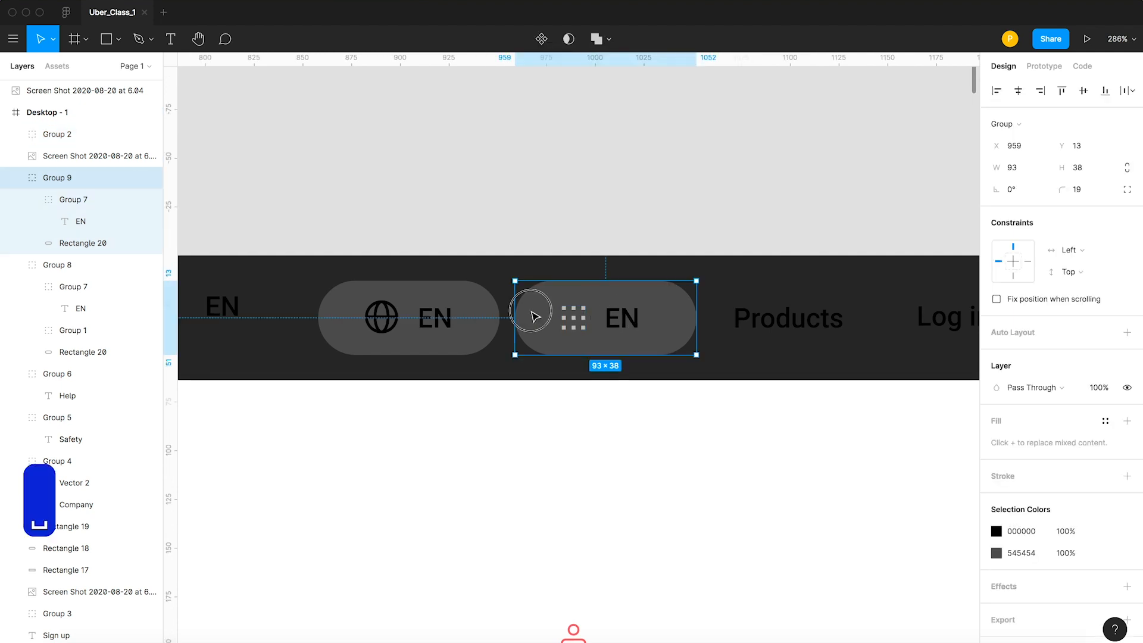
{"action": "scroll", "coordinate": [597, 467], "scroll_direction": "right", "scroll_amount": 3}
{"action": "left_click", "coordinate": [597, 468]}
{"action": "double_click", "coordinate": [512, 307]}
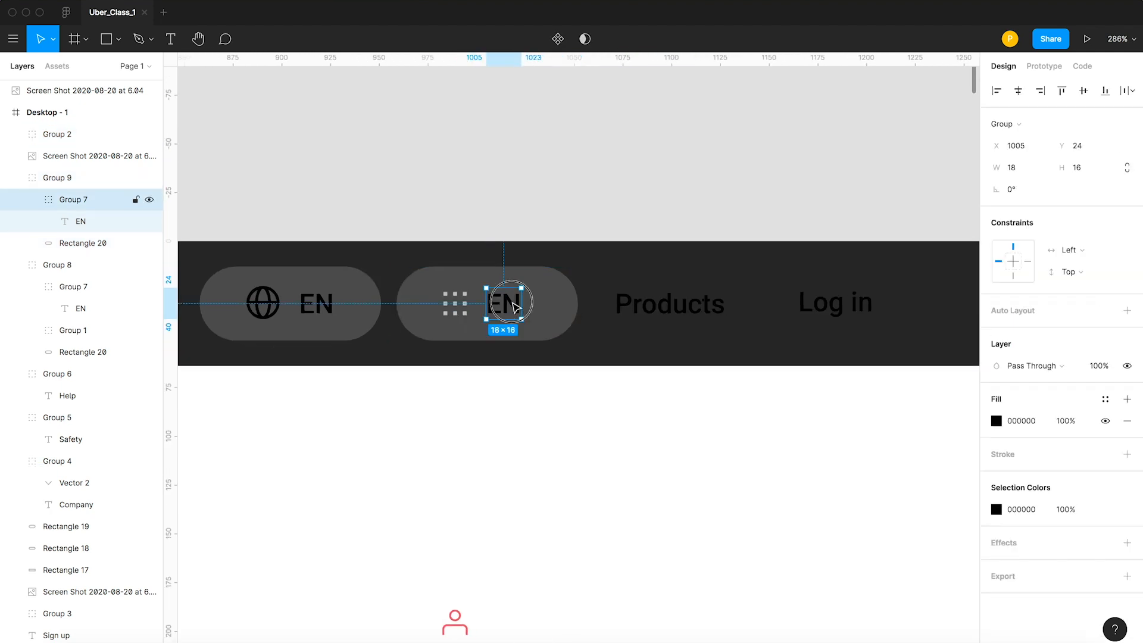
{"action": "double_click", "coordinate": [512, 308]}
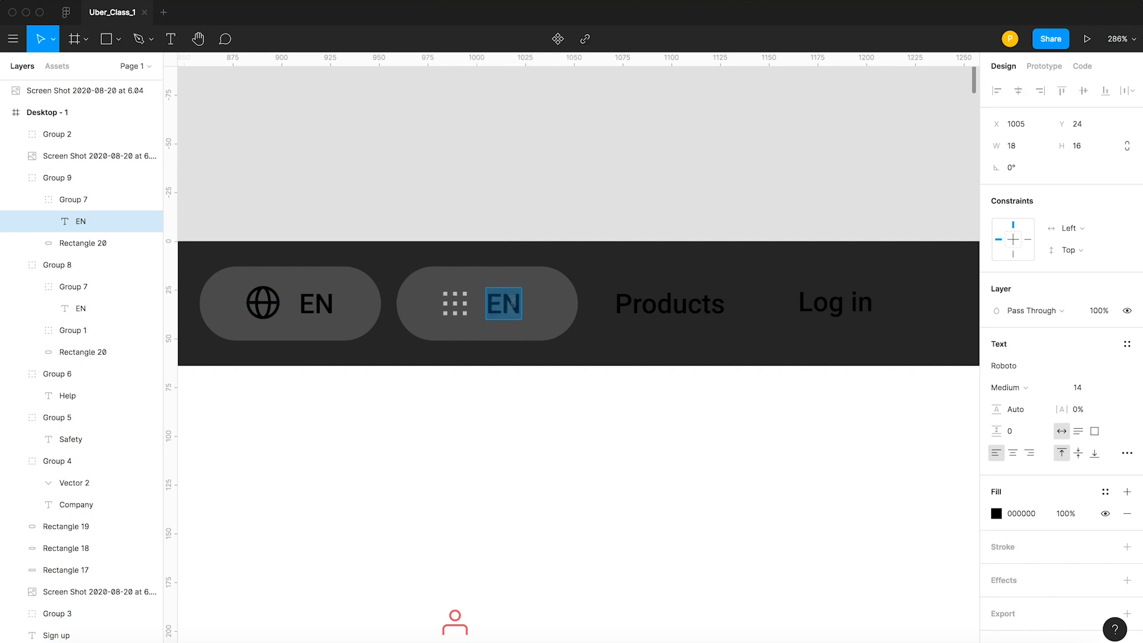
{"action": "type", "text": "Pro"}
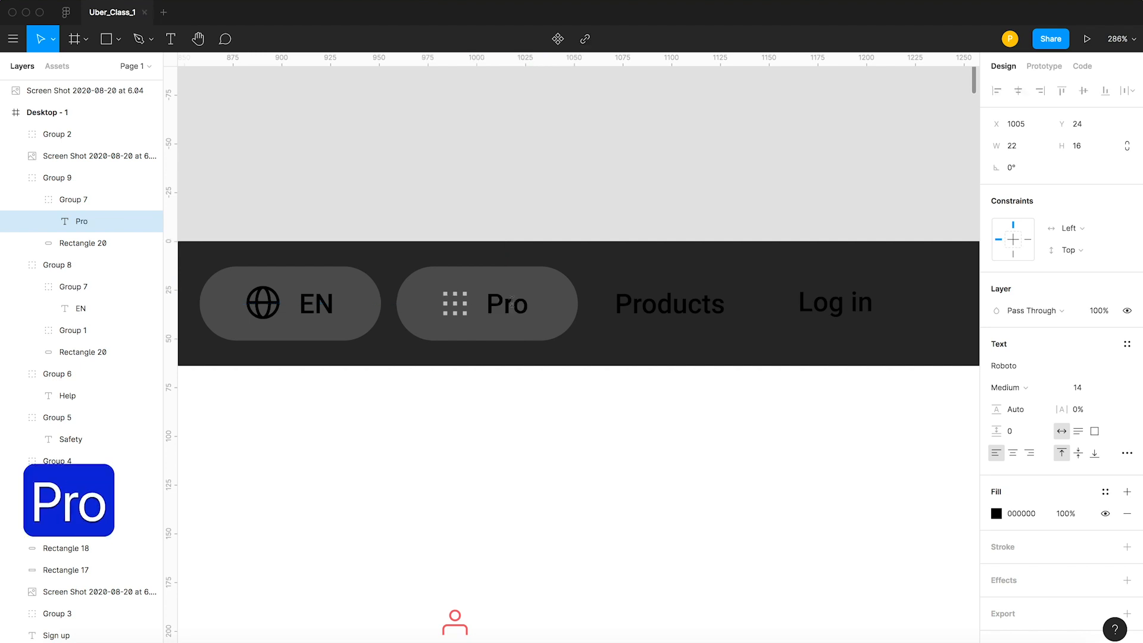
{"action": "type", "text": "ducts"}
{"action": "key", "text": "Escape"}
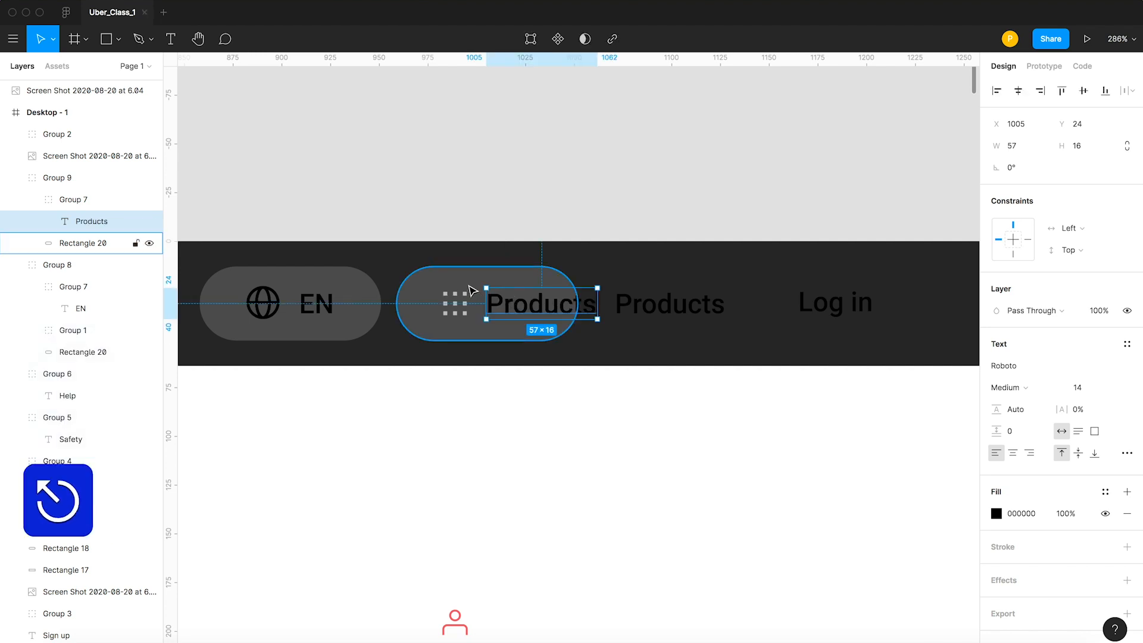
Widen the pill behind the dot-grid icon and Products label from its right edge to 127 wide.
{"action": "left_click", "coordinate": [471, 289]}
{"action": "left_click_drag", "start_coordinate": [579, 304], "coordinate": [631, 306]}
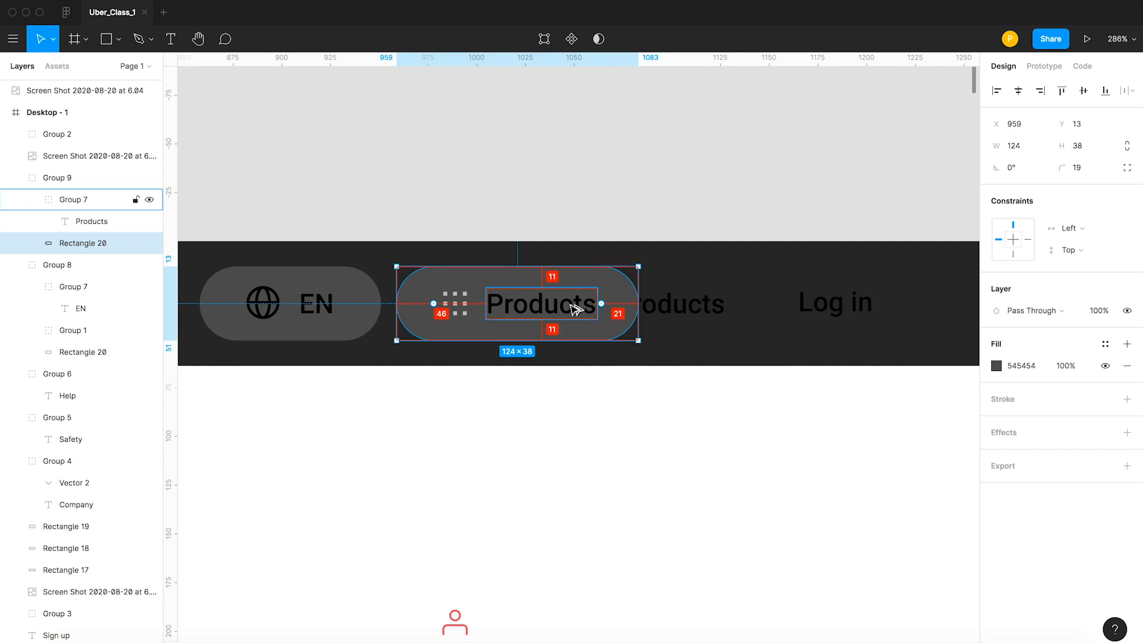
{"action": "left_click_drag", "start_coordinate": [639, 304], "coordinate": [648, 303]}
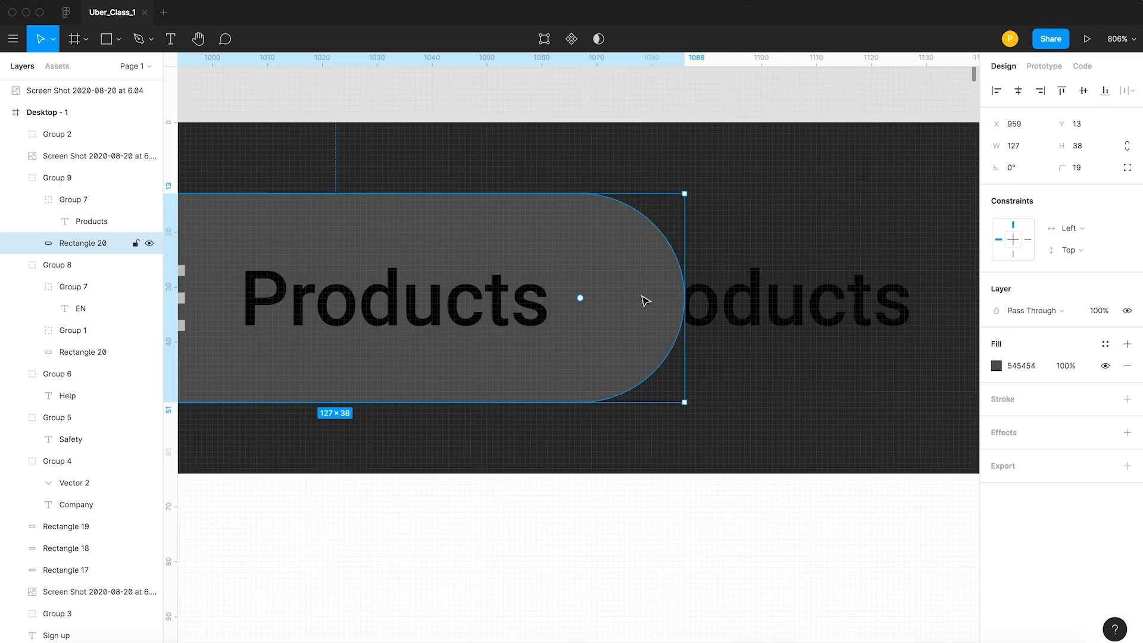
{"action": "scroll", "coordinate": [510, 301], "scroll_direction": "down", "scroll_amount": 8}
Delete the loose Products label overlapping the end of the Products button.
{"action": "left_click", "coordinate": [598, 283]}
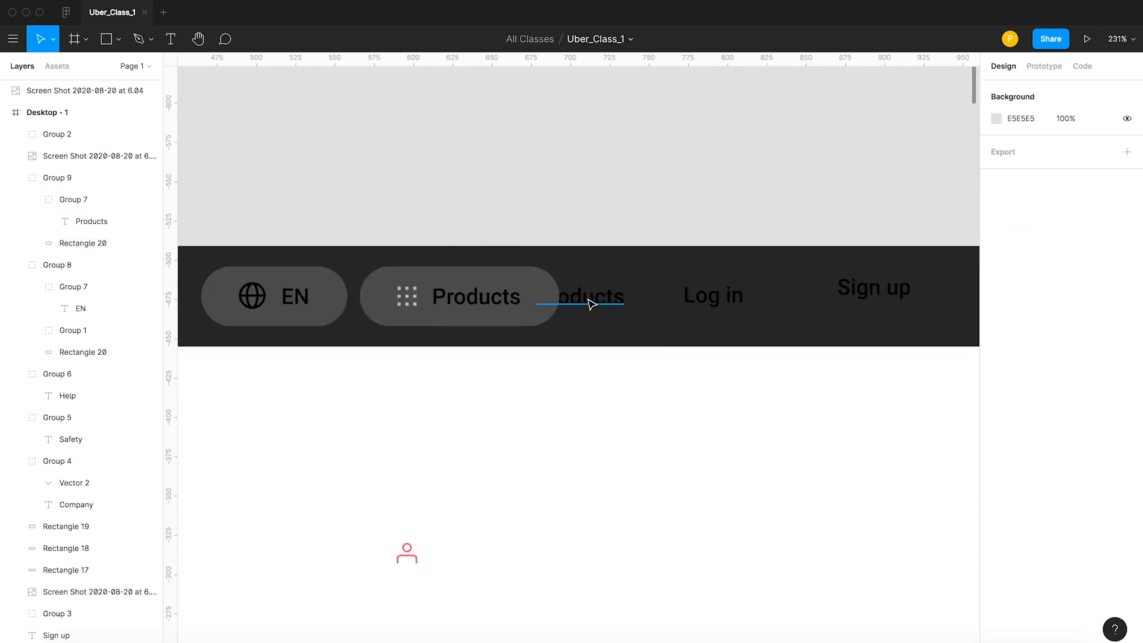
{"action": "left_click", "coordinate": [589, 304]}
{"action": "key", "text": "BackSpace"}
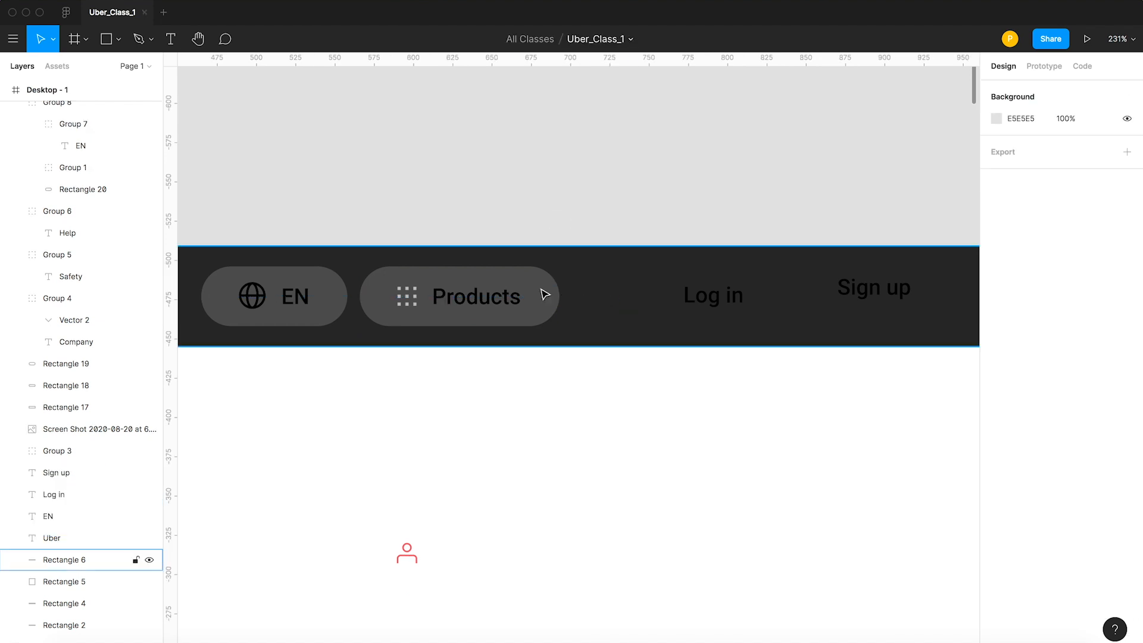
{"action": "left_click", "coordinate": [545, 294]}
{"action": "left_click_drag", "start_coordinate": [415, 301], "coordinate": [438, 329]}
{"action": "key", "text": "super+z"}
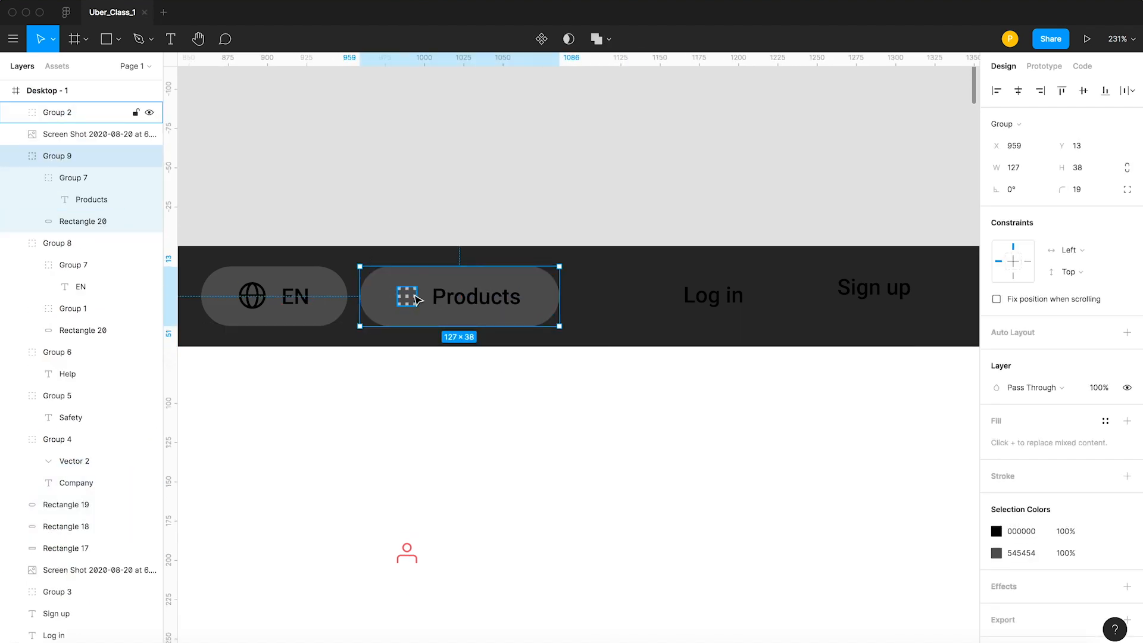
Duplicate the EN button after the Products button, placing the copy at X 1094, Y 13.
{"action": "left_click", "coordinate": [262, 315]}
{"action": "left_click_drag", "start_coordinate": [561, 307], "coordinate": [623, 304]}
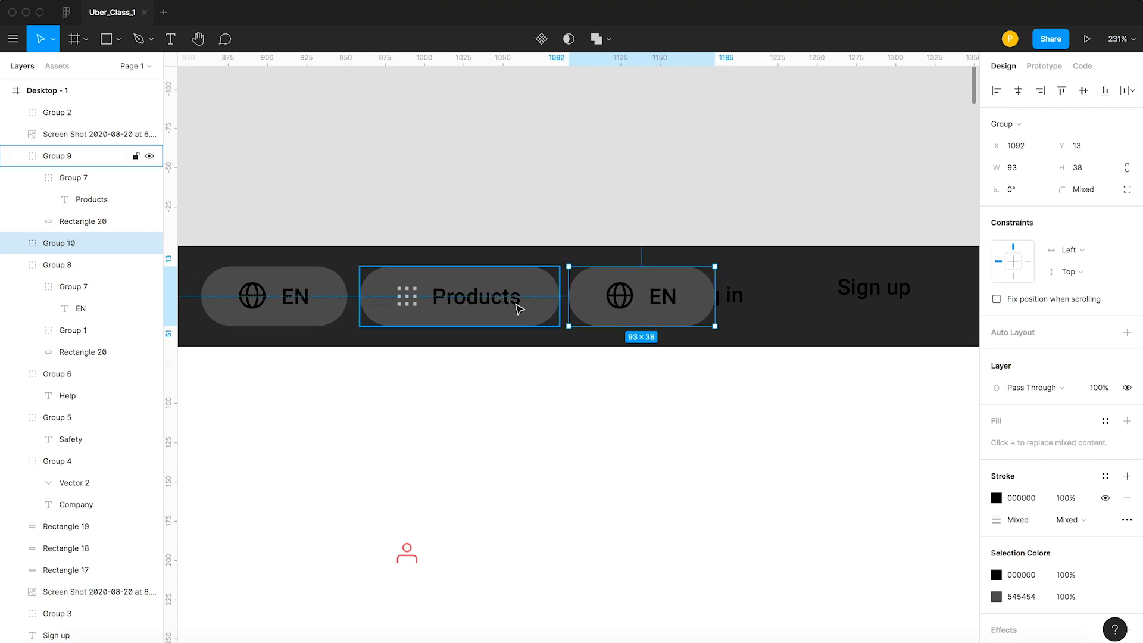
{"action": "key", "text": "Right"}
{"action": "key", "text": "Right"}
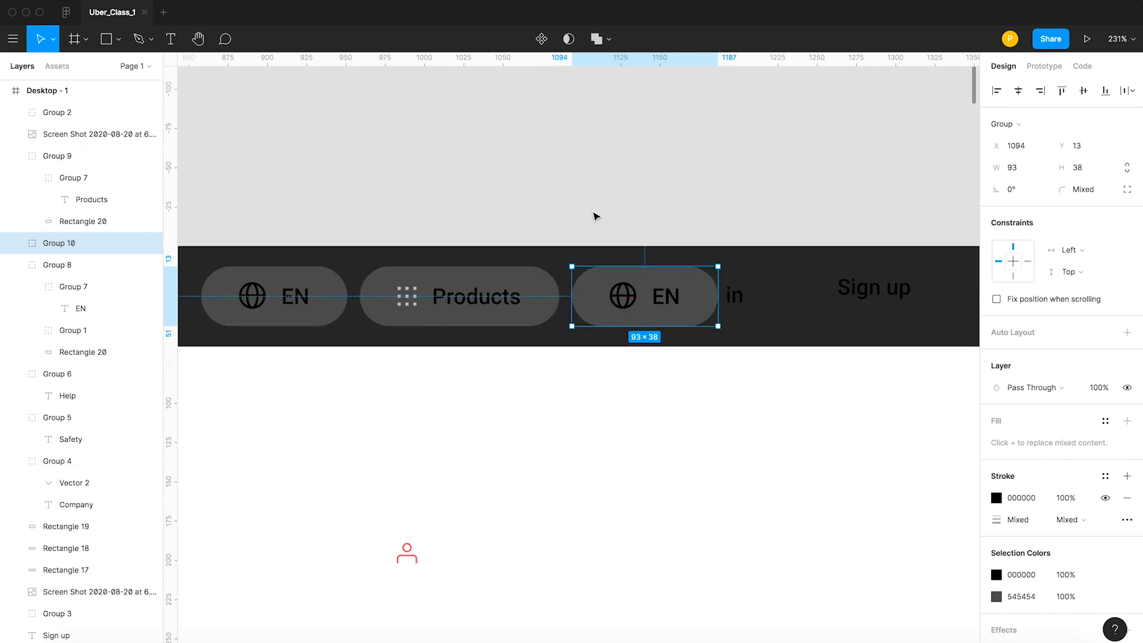
Cut the text from the loose Log in label and paste it over the EN label in the third button.
{"action": "left_click", "coordinate": [594, 214]}
{"action": "left_click", "coordinate": [733, 304]}
{"action": "left_click_drag", "start_coordinate": [733, 298], "coordinate": [793, 298]}
{"action": "double_click", "coordinate": [794, 297]}
{"action": "key", "text": "super+x"}
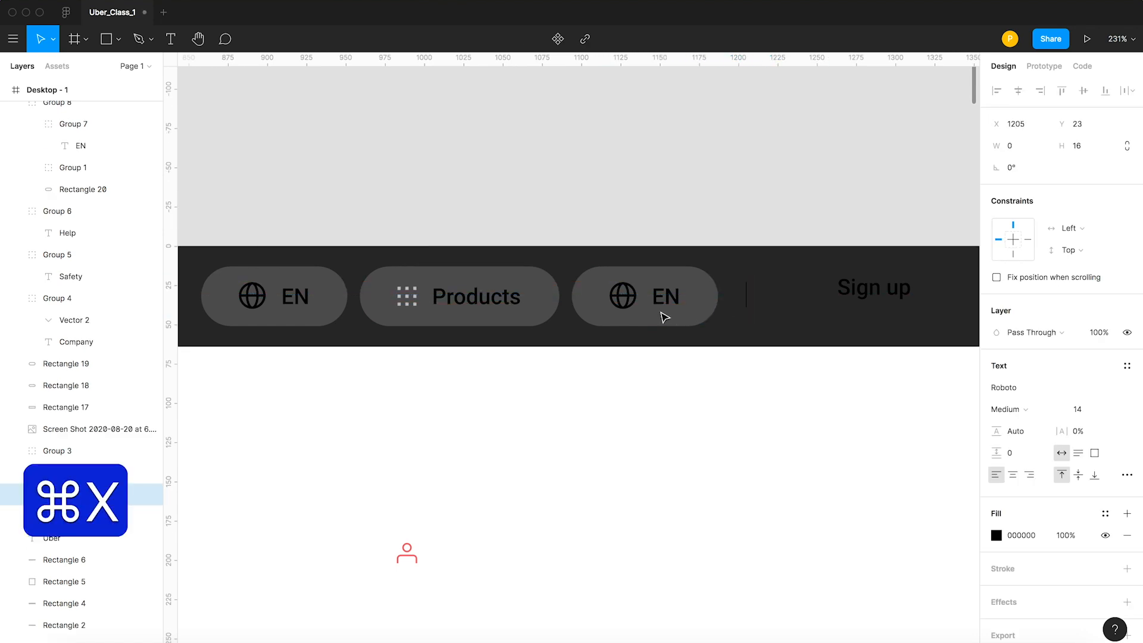
{"action": "double_click", "coordinate": [663, 296]}
{"action": "key", "text": "super+v"}
{"action": "key", "text": "Escape"}
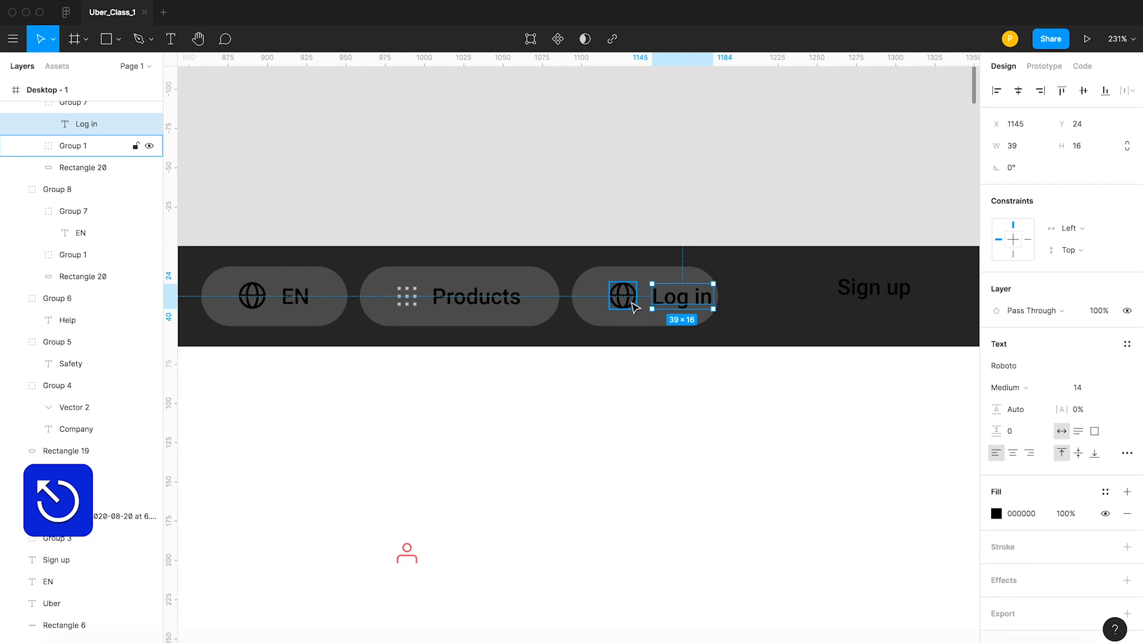
Delete the globe icon from the Log in button and ungroup the button.
{"action": "left_click", "coordinate": [629, 303]}
{"action": "key", "text": "BackSpace"}
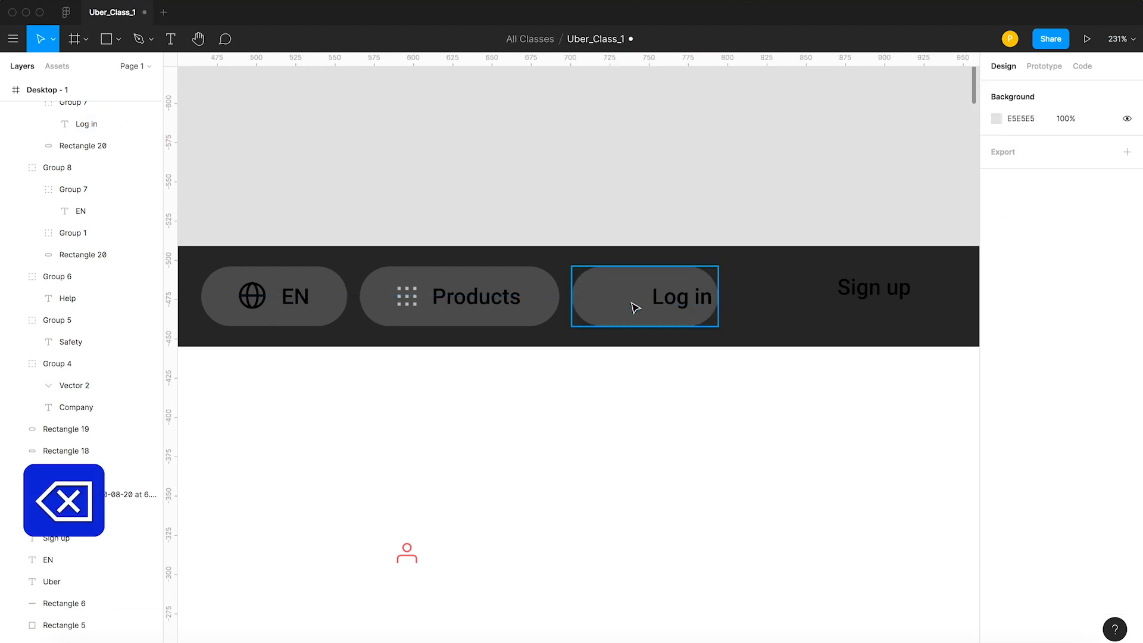
{"action": "left_click", "coordinate": [674, 304]}
{"action": "right_click", "coordinate": [676, 303]}
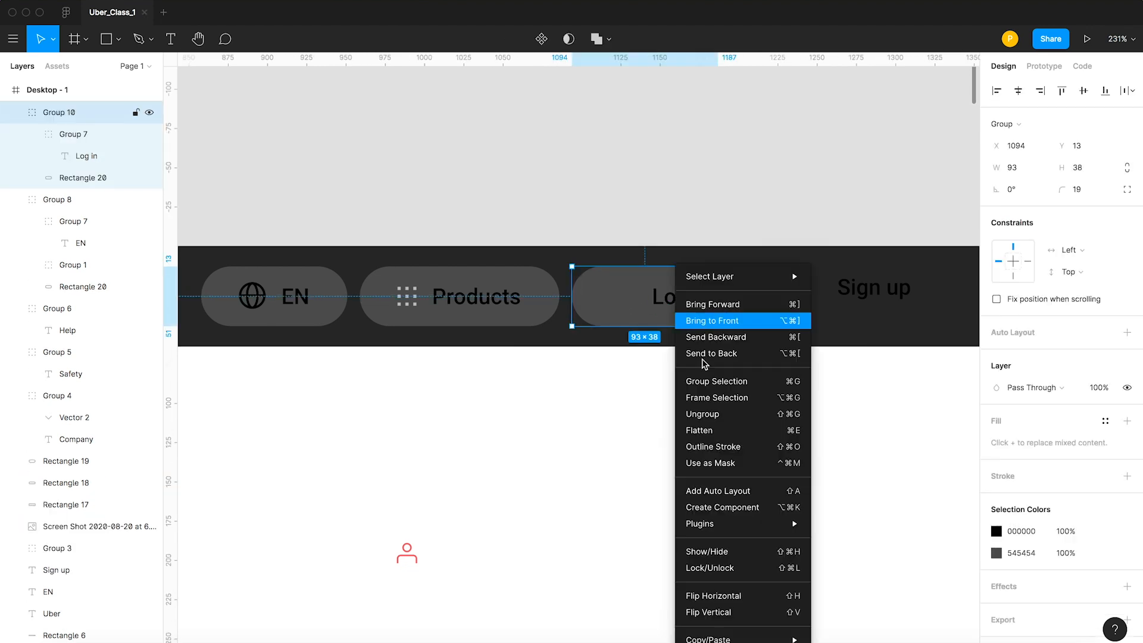
{"action": "left_click", "coordinate": [712, 416]}
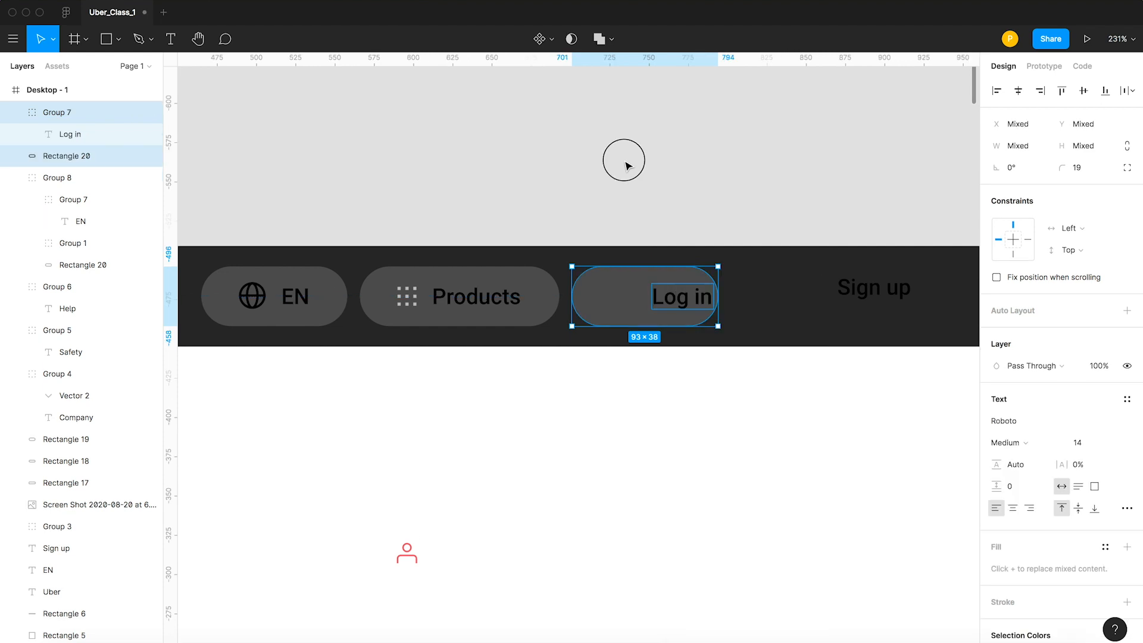
Move the Log in label to the deleted globe icon's place and narrow the pill from its right edge to even side margins.
{"action": "left_click", "coordinate": [626, 166]}
{"action": "left_click_drag", "start_coordinate": [668, 310], "coordinate": [626, 304]}
{"action": "key", "text": "alt"}
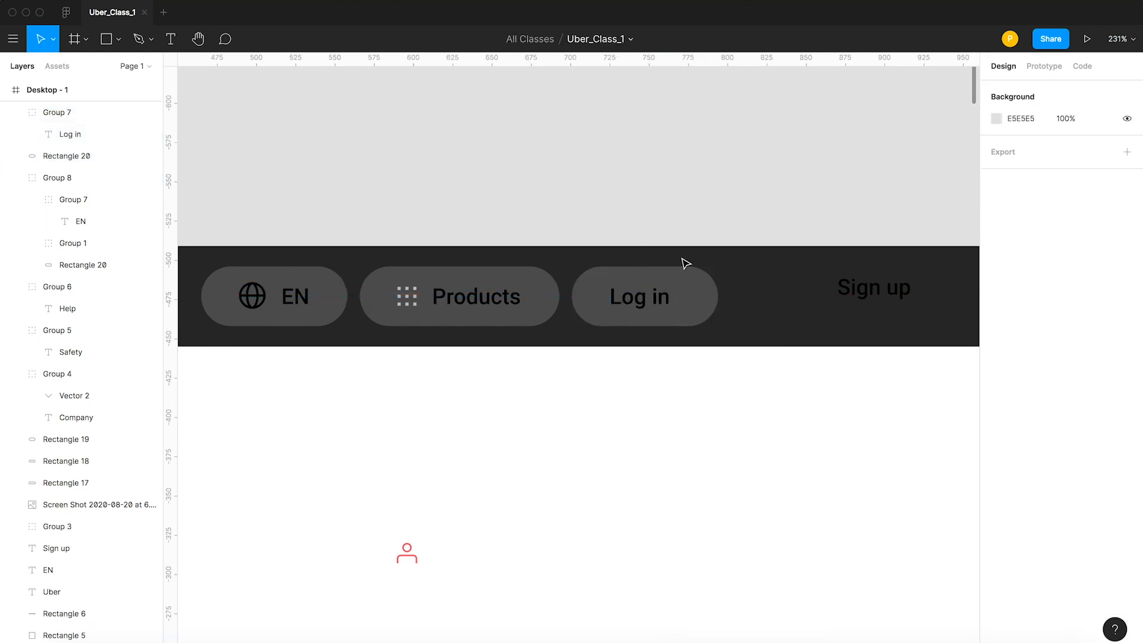
{"action": "left_click", "coordinate": [714, 304]}
{"action": "left_click_drag", "start_coordinate": [719, 303], "coordinate": [712, 303]}
{"action": "key", "text": "alt"}
{"action": "left_click", "coordinate": [685, 191]}
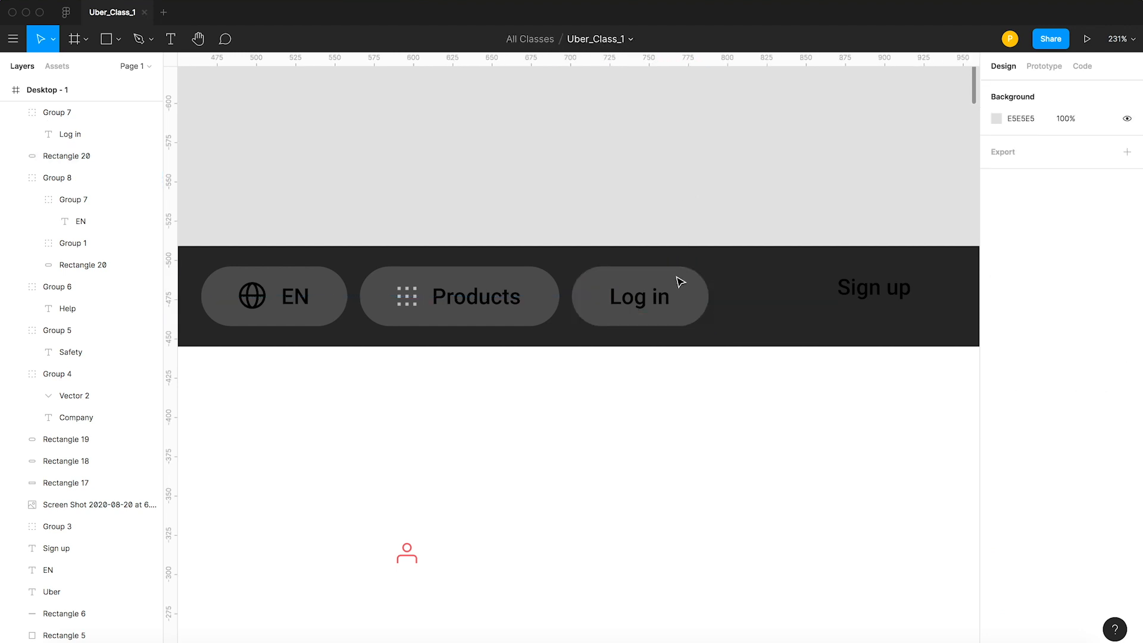
Duplicate the Log in label and its pill to the right, beside the Sign up label.
{"action": "left_click", "coordinate": [631, 292]}
{"action": "left_click", "coordinate": [613, 276], "text": "shift"}
{"action": "left_click_drag", "start_coordinate": [606, 277], "coordinate": [748, 276]}
{"action": "left_click", "coordinate": [786, 201]}
{"action": "left_click", "coordinate": [823, 147]}
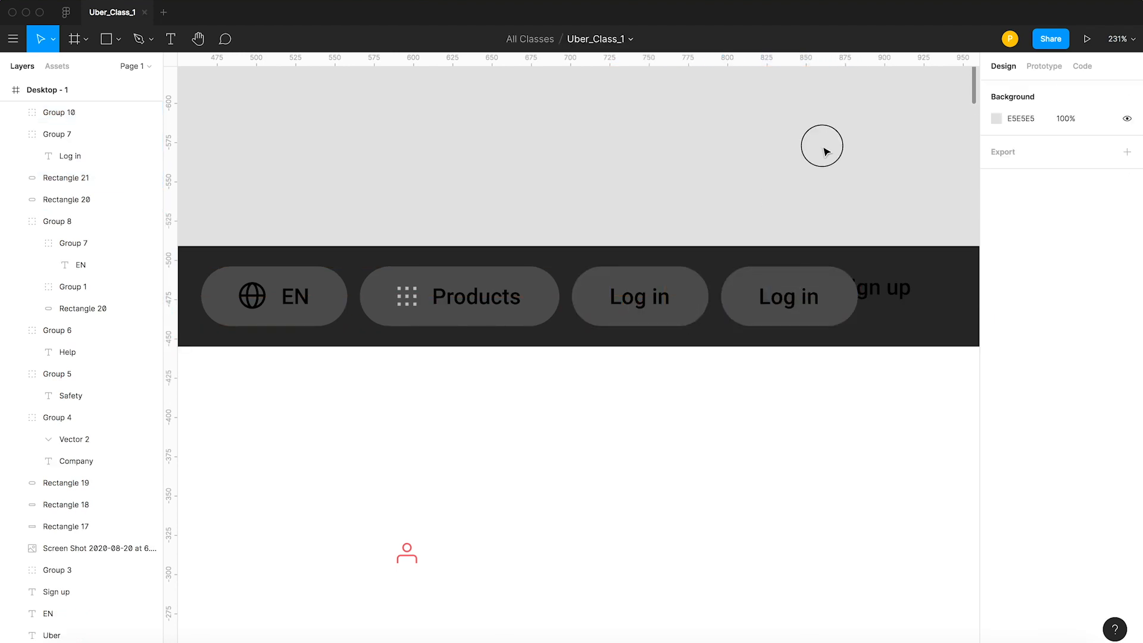
Cut the text from the loose Sign up label and paste it over the Log in label in the fourth button.
{"action": "left_click", "coordinate": [873, 289]}
{"action": "double_click", "coordinate": [870, 286]}
{"action": "key", "text": "super+a"}
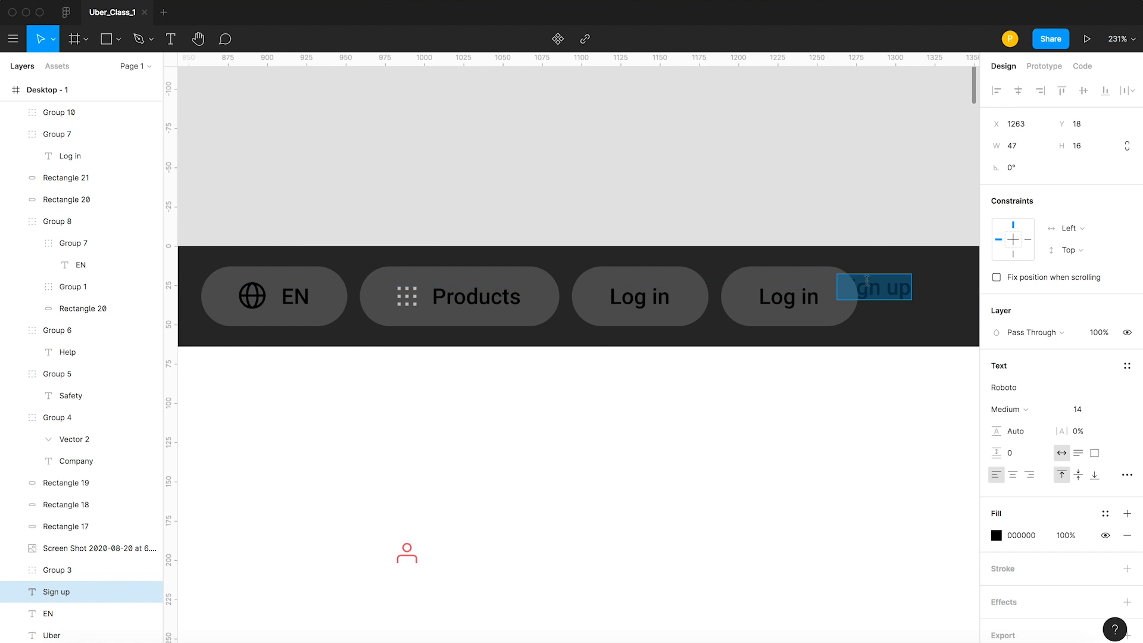
{"action": "key", "text": "super+x"}
{"action": "key", "text": "Escape"}
{"action": "double_click", "coordinate": [777, 301]}
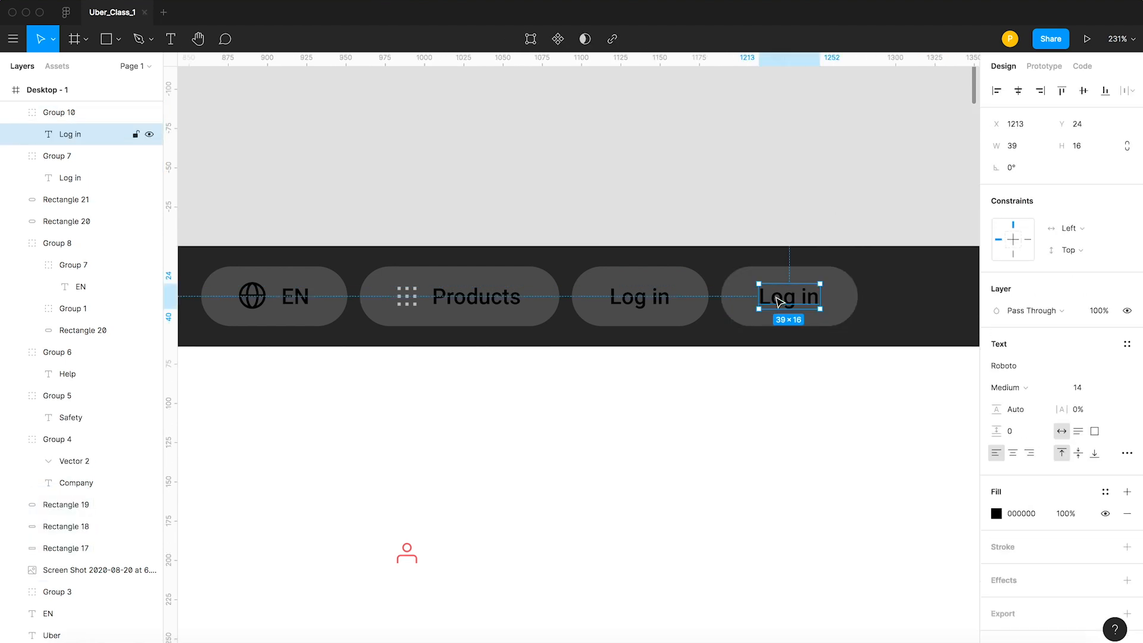
{"action": "double_click", "coordinate": [777, 301]}
{"action": "key", "text": "super+v"}
{"action": "key", "text": "Escape"}
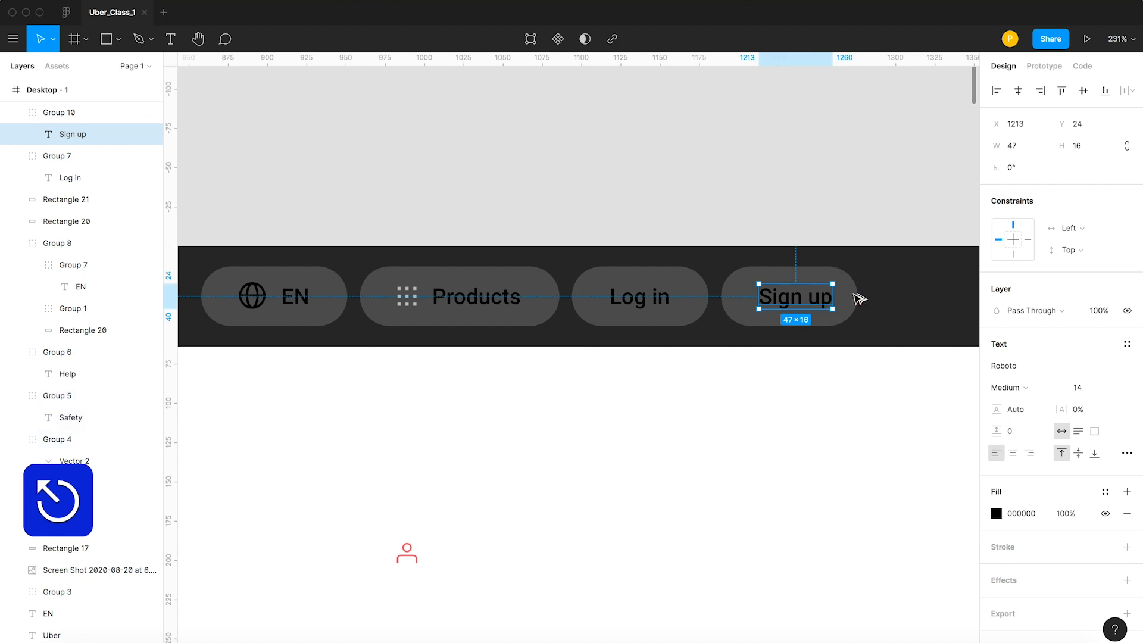
Widen the pill behind the Sign up label from its right edge toward even side margins.
{"action": "key", "text": "alt"}
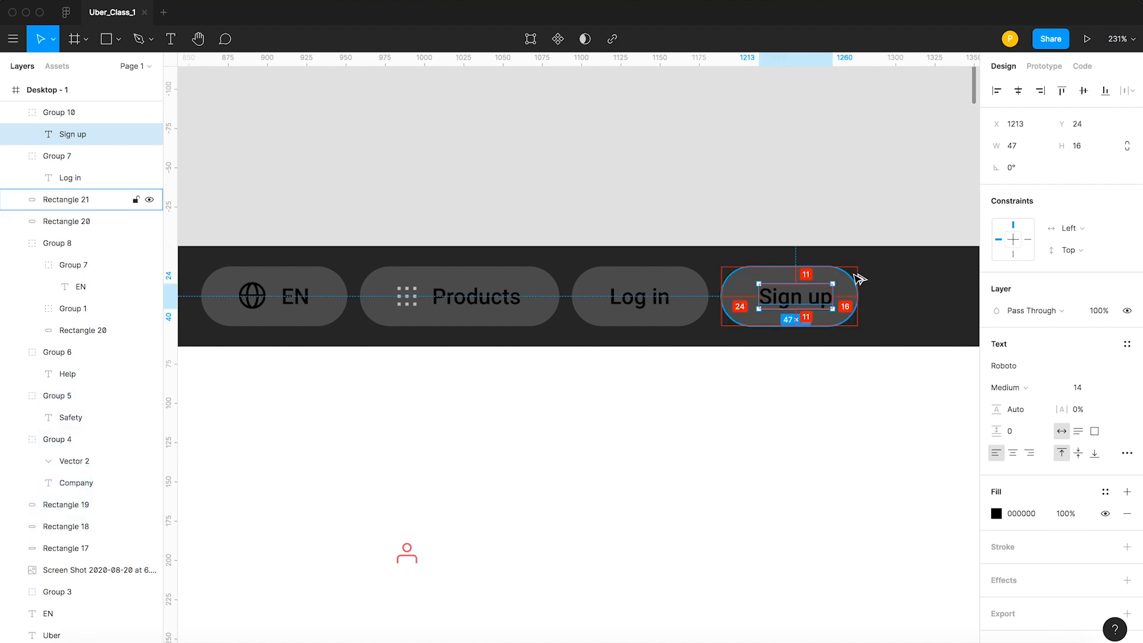
{"action": "left_click", "coordinate": [844, 197]}
{"action": "left_click", "coordinate": [855, 296]}
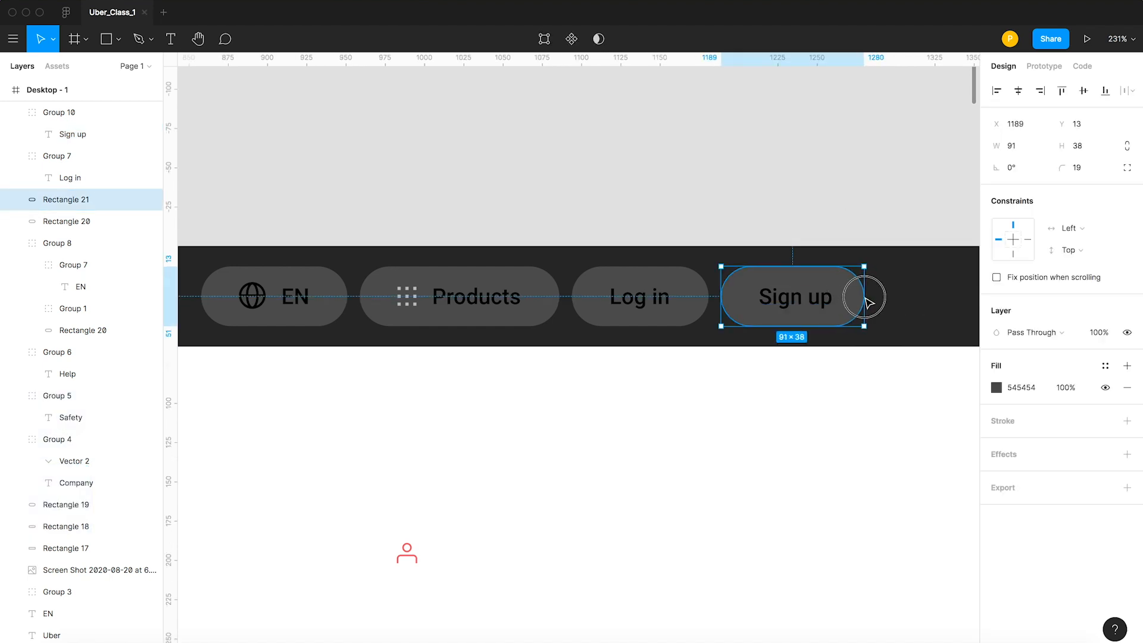
{"action": "key", "text": "alt"}
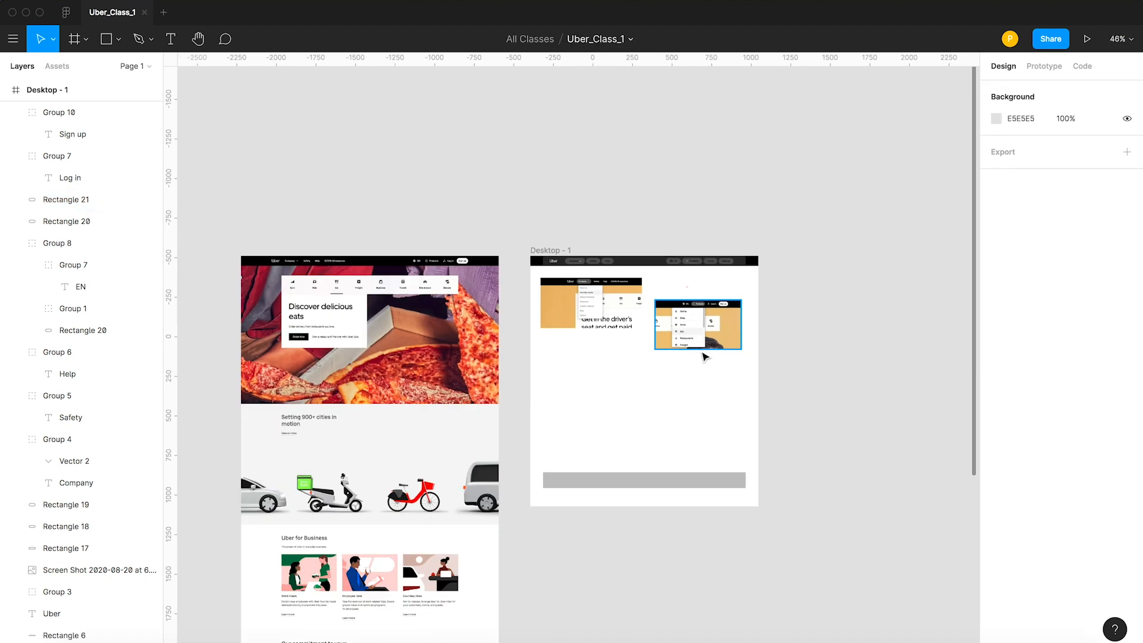
Move the two dropdown screenshots lower in the Desktop - 1 frame and place the header screenshot at X 80, Y 202 below the navigation.
{"action": "scroll", "coordinate": [704, 354], "scroll_direction": "down", "scroll_amount": 3}
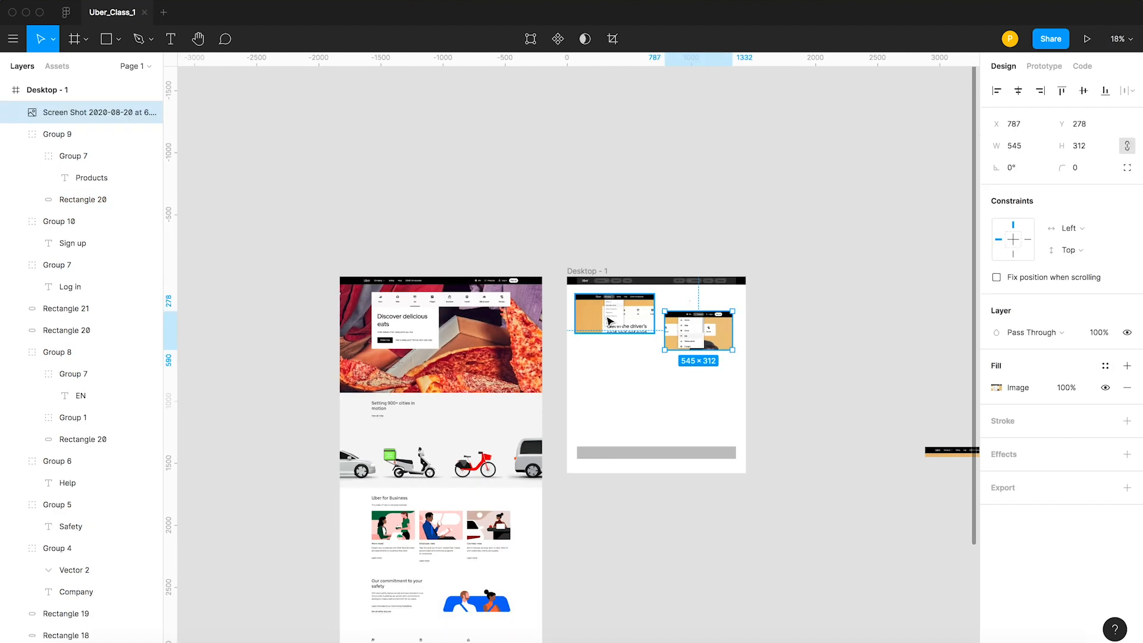
{"action": "left_click", "coordinate": [641, 327], "text": "shift"}
{"action": "left_click_drag", "start_coordinate": [688, 340], "coordinate": [590, 313]}
{"action": "left_click", "coordinate": [884, 459]}
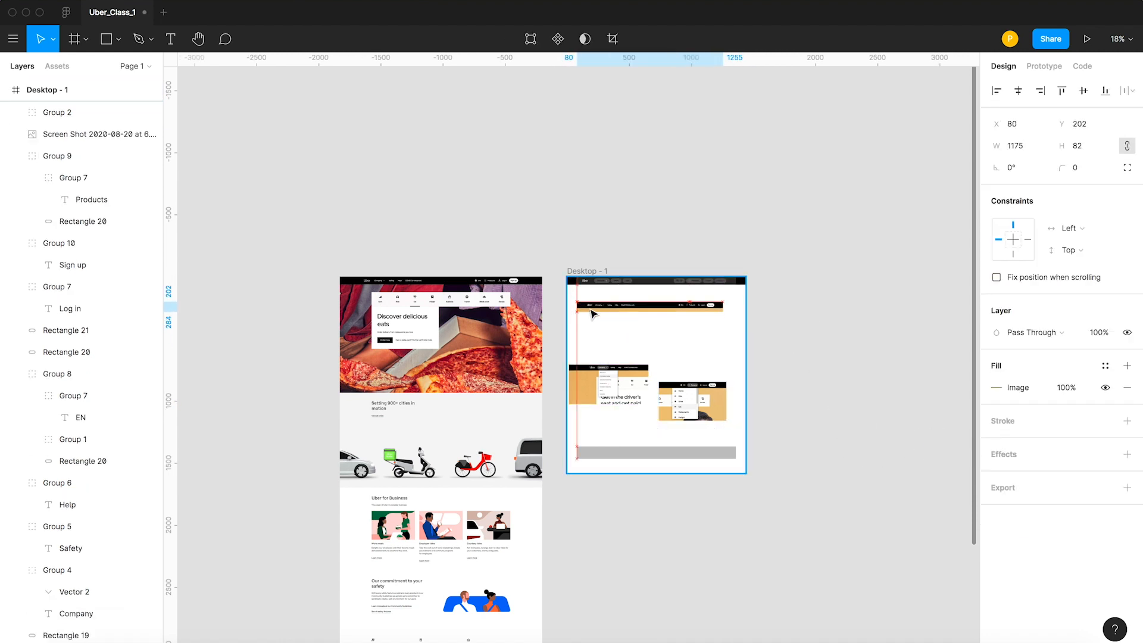
Enlarge the header screenshot proportionally from its corner to about the width of the dark navigation bar above it.
{"action": "key", "text": "z"}
{"action": "key", "text": "z"}
{"action": "left_click_drag", "start_coordinate": [551, 255], "coordinate": [744, 349]}
{"action": "key", "text": "v"}
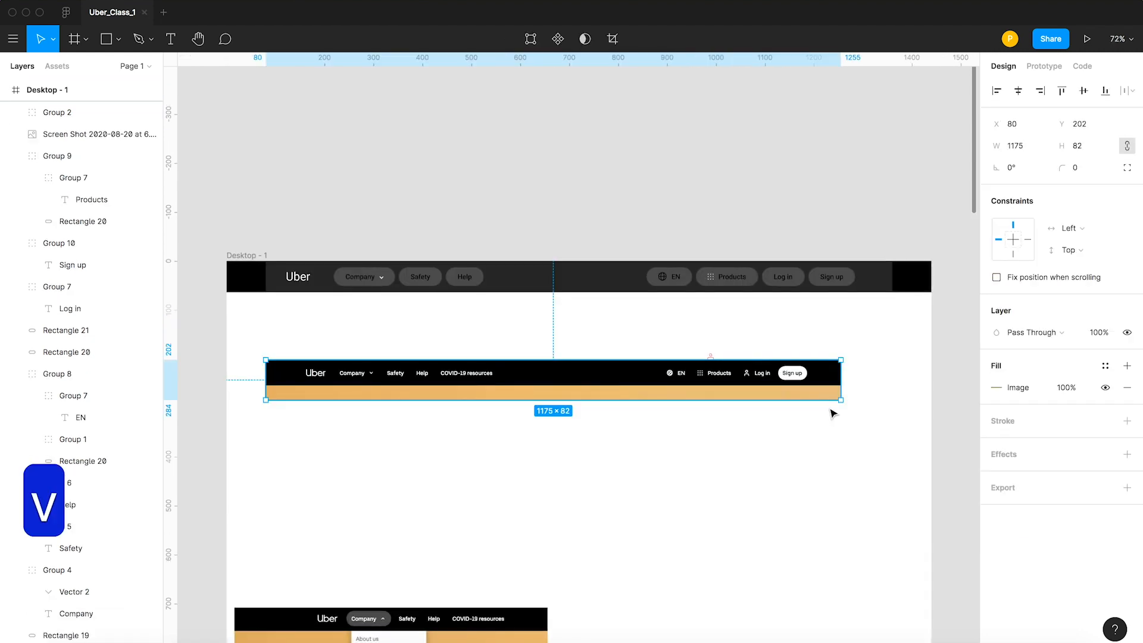
{"action": "left_click_drag", "start_coordinate": [837, 397], "coordinate": [785, 405]}
{"action": "left_click", "coordinate": [726, 182]}
{"action": "key", "text": "space"}
{"action": "left_click_drag", "start_coordinate": [718, 189], "coordinate": [682, 214]}
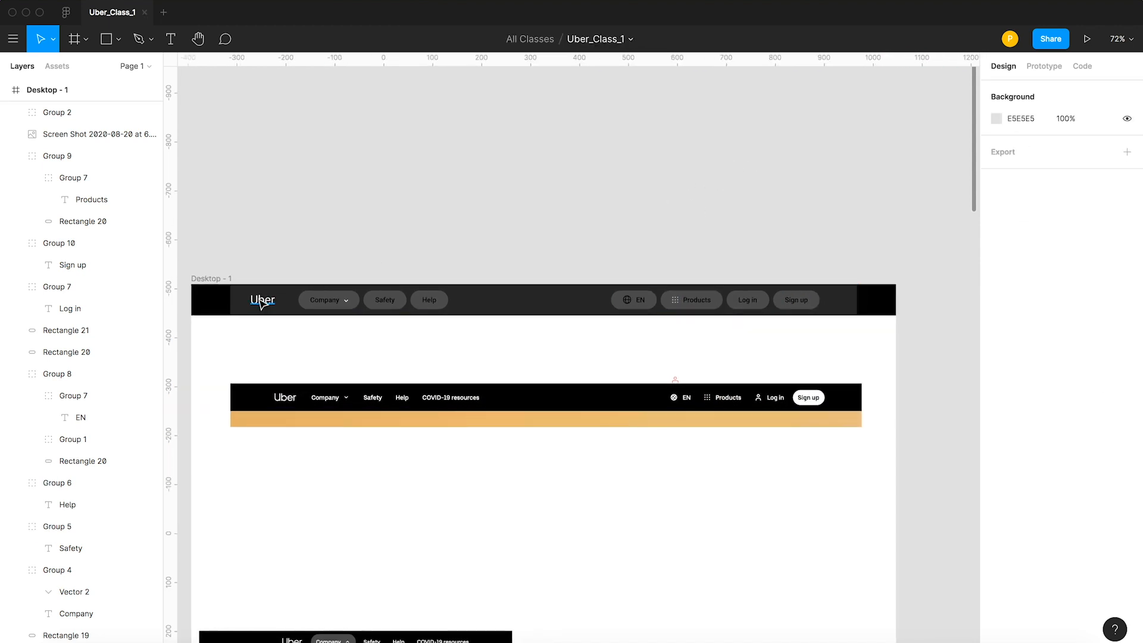
Check the width of the dark navigation bar rectangle and switch to the Uber website in the browser.
{"action": "left_click", "coordinate": [515, 305]}
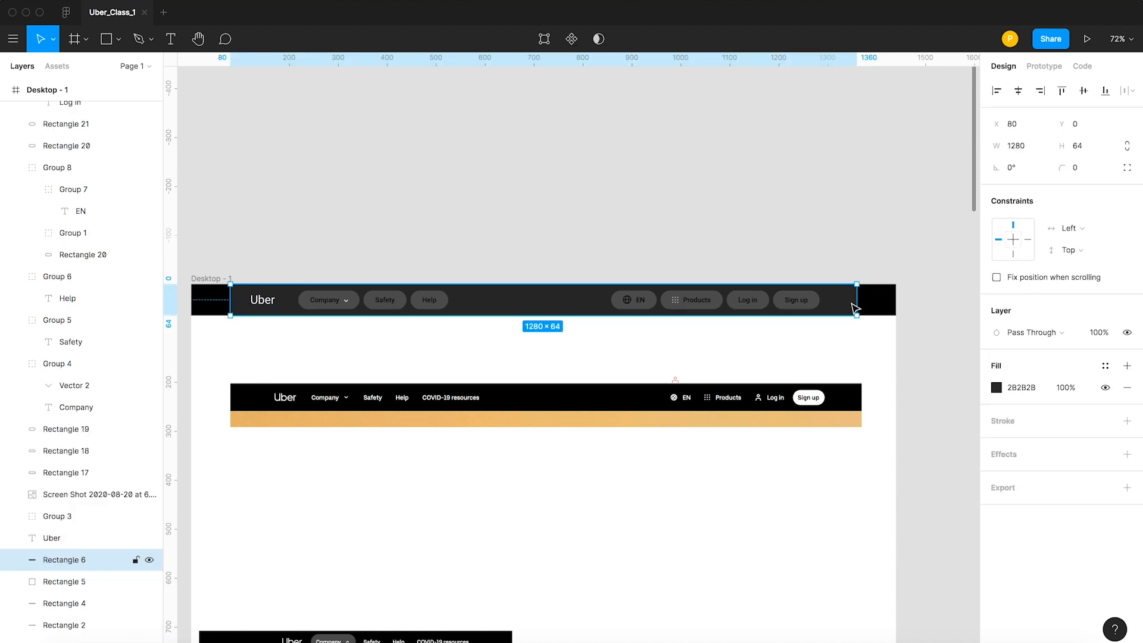
{"action": "key", "text": "super+Tab"}
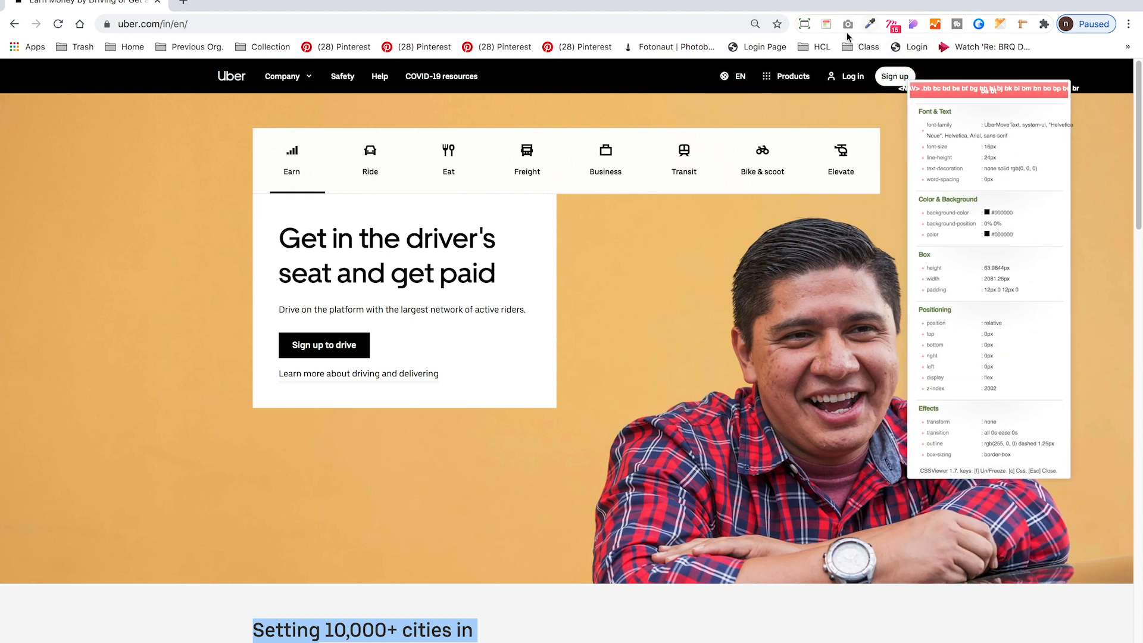
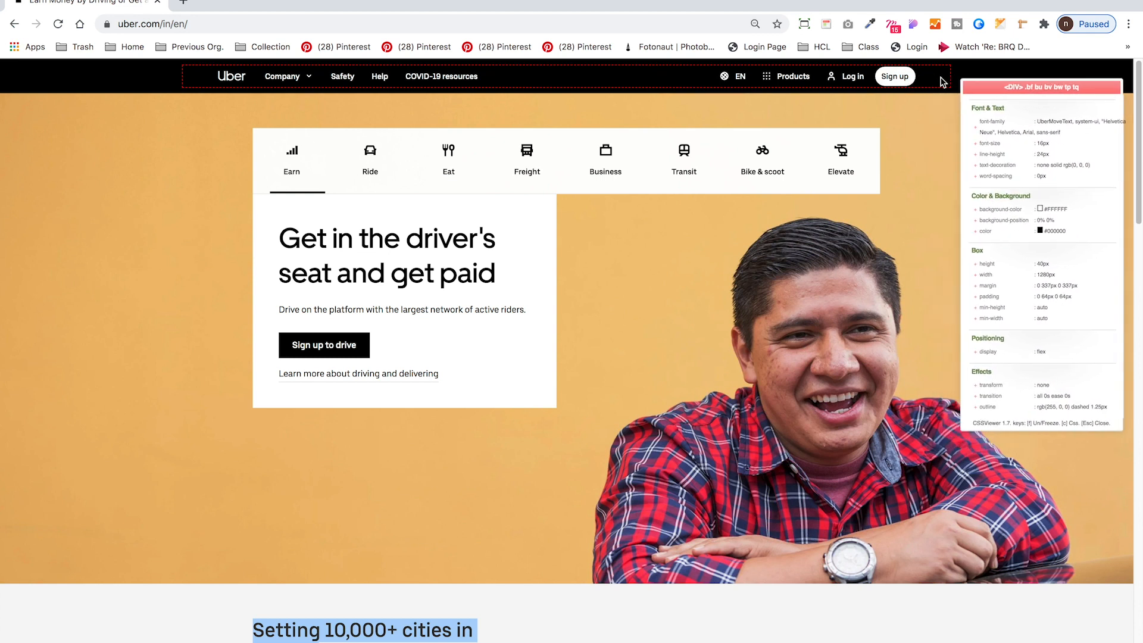
Return to Figma, set the width of the dark navigation bar rectangle to 1180, and center it horizontally in the Desktop - 1 frame.
{"action": "key", "text": "super+Tab"}
{"action": "key", "text": "super+z"}
{"action": "left_click", "coordinate": [591, 308]}
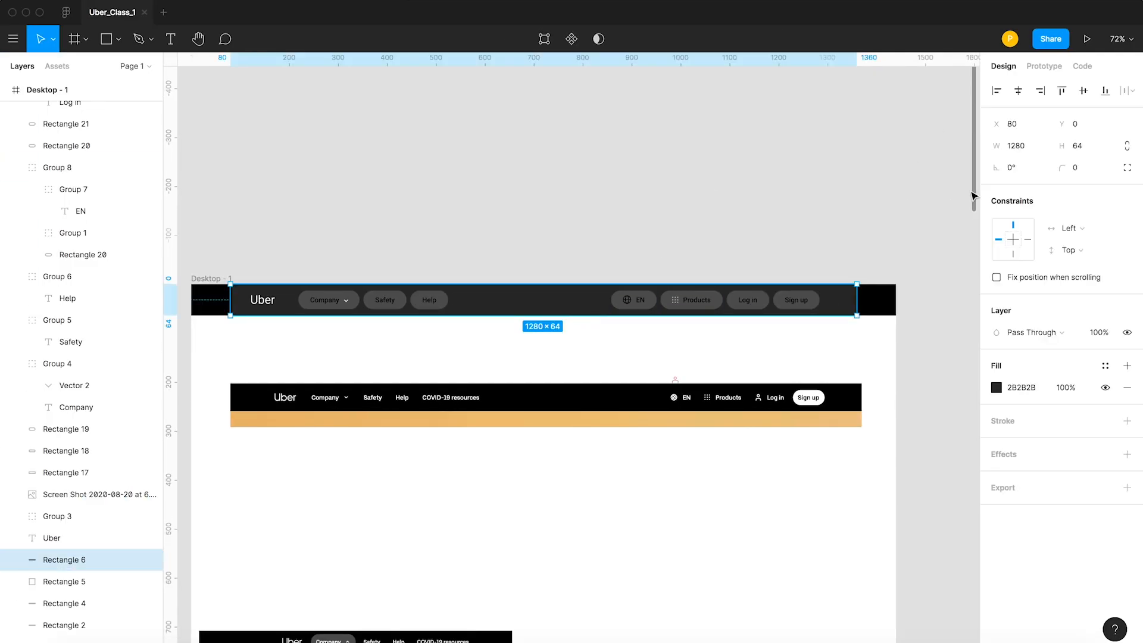
{"action": "type", "text": "1"}
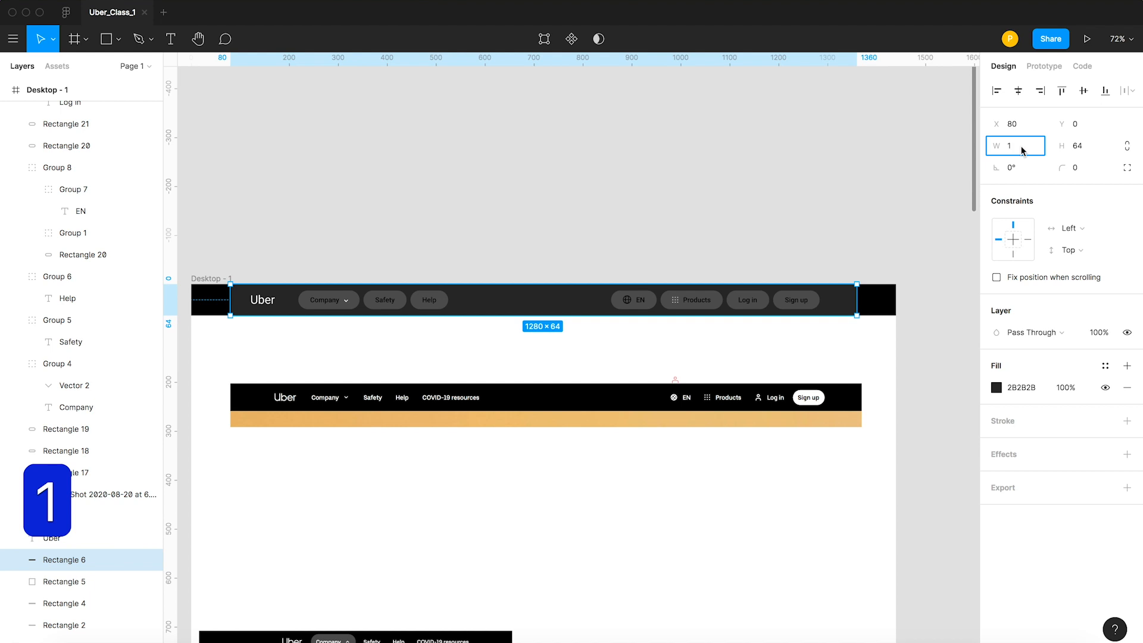
{"action": "type", "text": "180"}
{"action": "key", "text": "Return"}
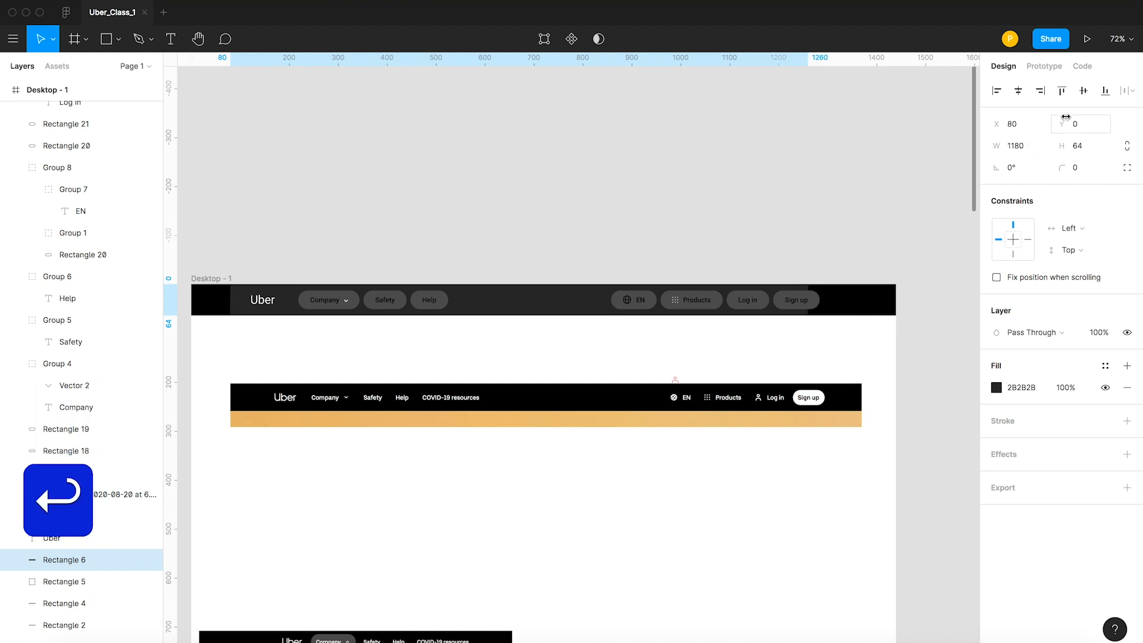
{"action": "left_click", "coordinate": [996, 91]}
{"action": "left_click", "coordinate": [1017, 90]}
{"action": "left_click", "coordinate": [752, 194]}
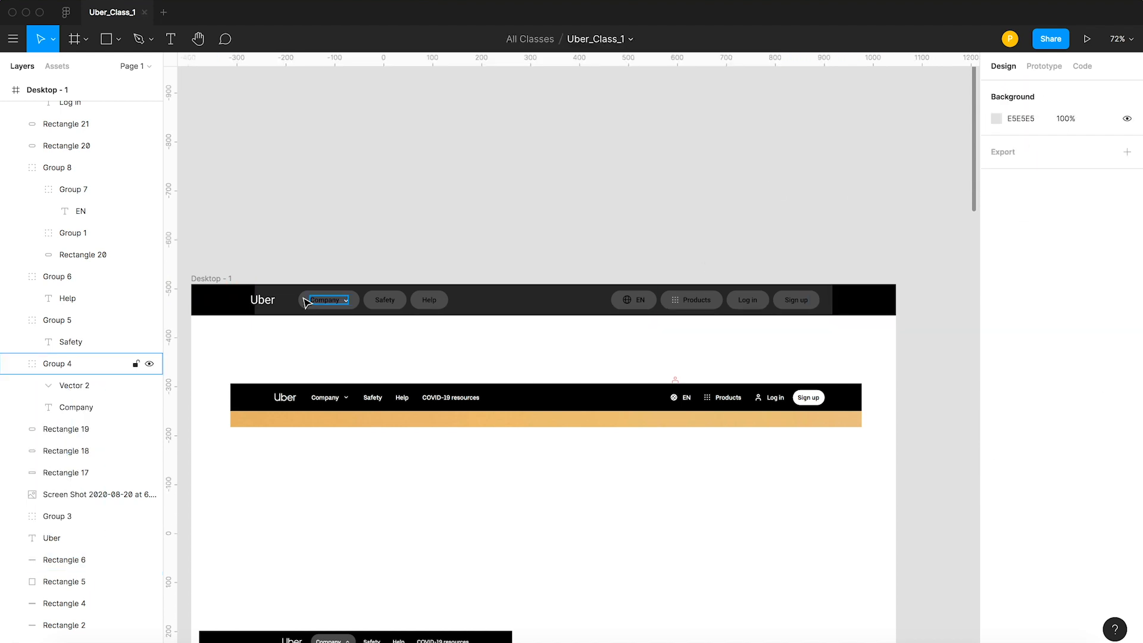
Move the Uber logo text to X 130, flush with the left edge of the dark navigation rectangle.
{"action": "left_click", "coordinate": [256, 302]}
{"action": "scroll", "coordinate": [246, 270], "scroll_direction": "right", "scroll_amount": 1}
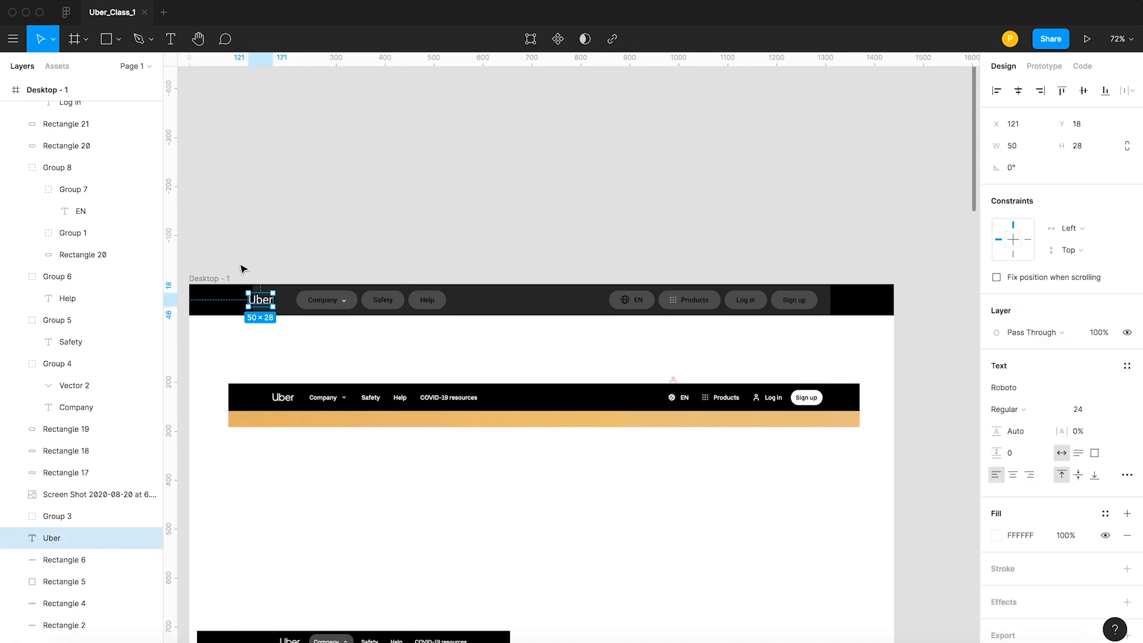
{"action": "key", "text": "z"}
{"action": "left_click_drag", "start_coordinate": [244, 256], "coordinate": [344, 366]}
{"action": "key", "text": "v"}
{"action": "mouse_move", "coordinate": [405, 317]}
{"action": "left_mouse_down"}
{"action": "mouse_move", "coordinate": [449, 315]}
{"action": "mouse_move", "coordinate": [424, 314]}
{"action": "left_mouse_up"}
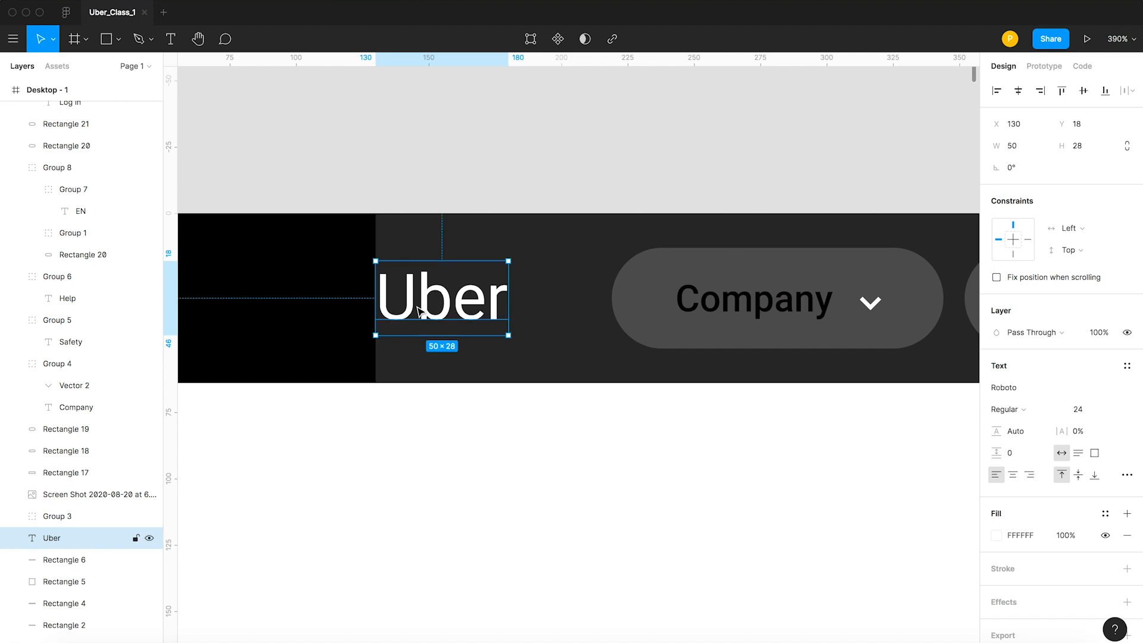
Select the Company, Safety and Help pills with their labels and shift them left, closer to the Uber logo.
{"action": "left_click_drag", "start_coordinate": [595, 290], "coordinate": [650, 352]}
{"action": "scroll", "coordinate": [462, 361], "scroll_direction": "down", "scroll_amount": 10}
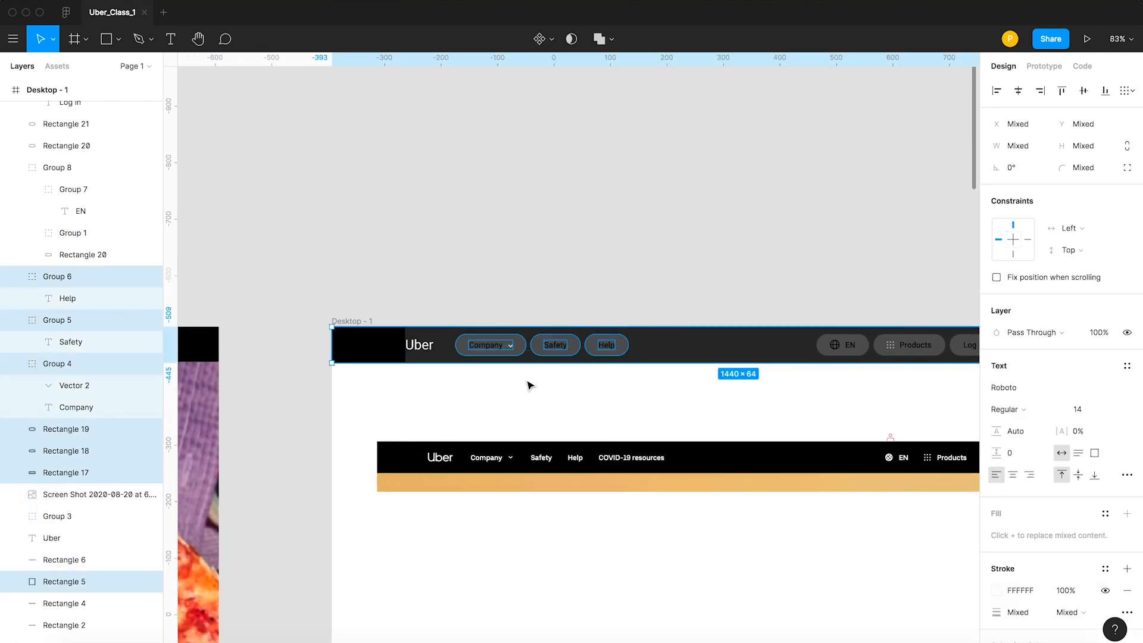
{"action": "left_click", "coordinate": [377, 351], "text": "shift"}
{"action": "key", "text": "z"}
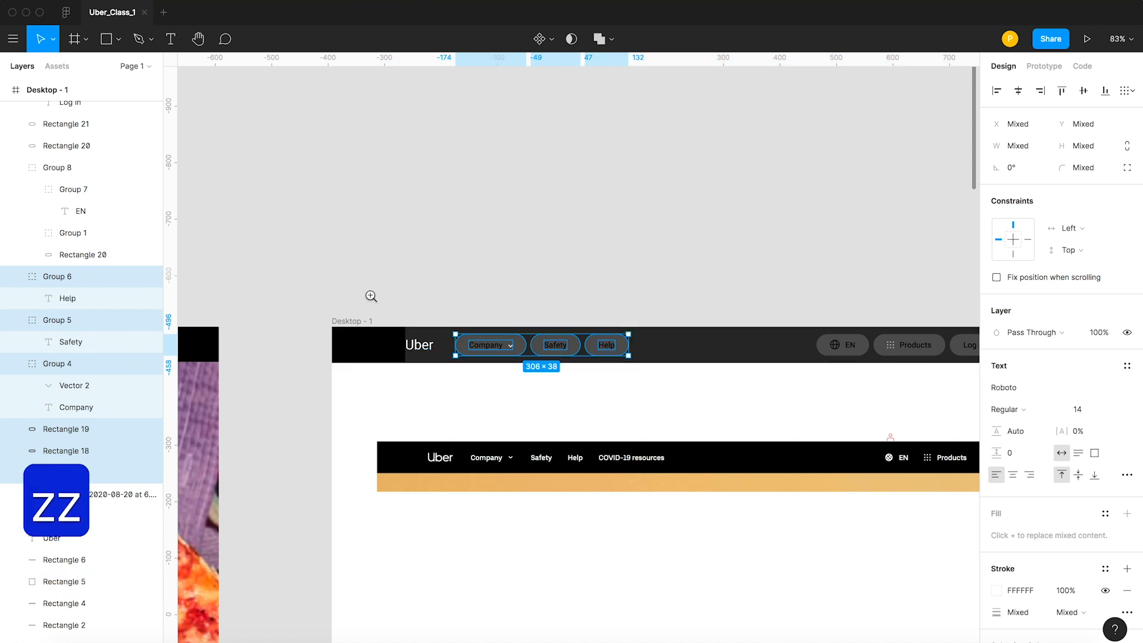
{"action": "left_click_drag", "start_coordinate": [370, 298], "coordinate": [669, 424]}
{"action": "key", "text": "v"}
{"action": "left_click_drag", "start_coordinate": [490, 321], "coordinate": [463, 322]}
{"action": "scroll", "coordinate": [470, 321], "scroll_direction": "down", "scroll_amount": 6}
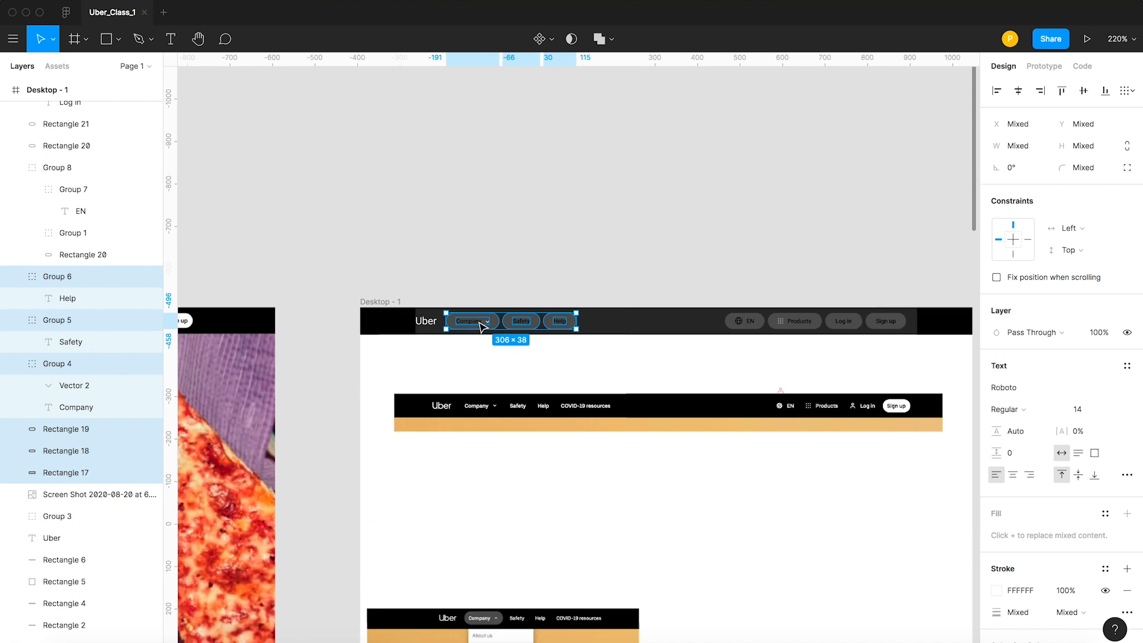
{"action": "left_click", "coordinate": [586, 293]}
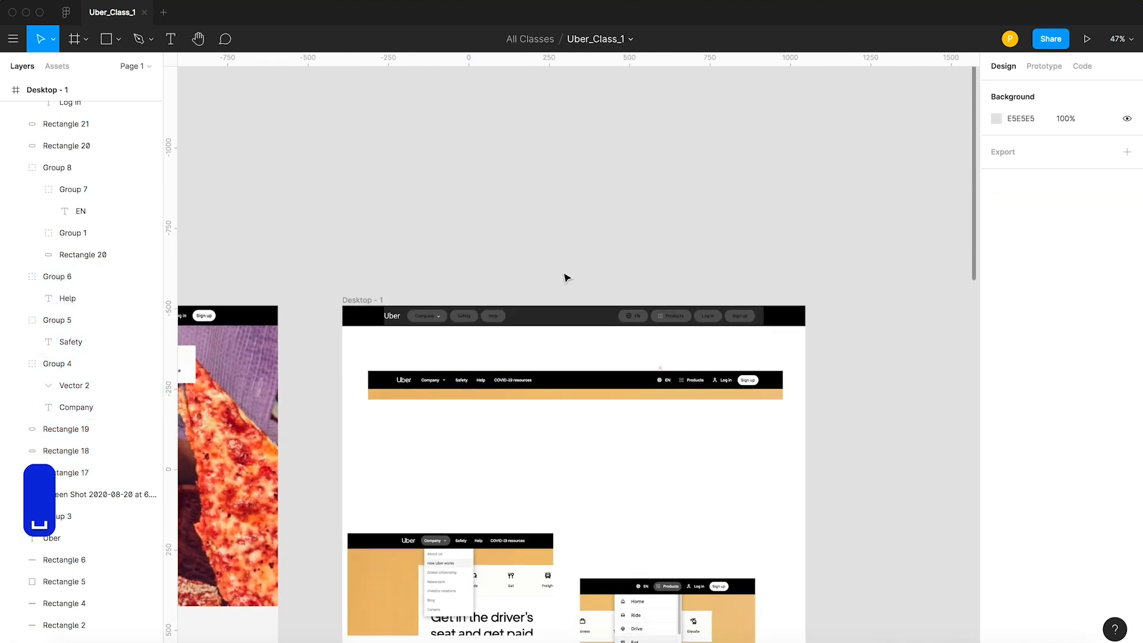
Select the EN, Products, Log in and Sign up pills and shift them right to the dark navigation rectangle's right edge.
{"action": "left_click_drag", "start_coordinate": [567, 278], "coordinate": [765, 320]}
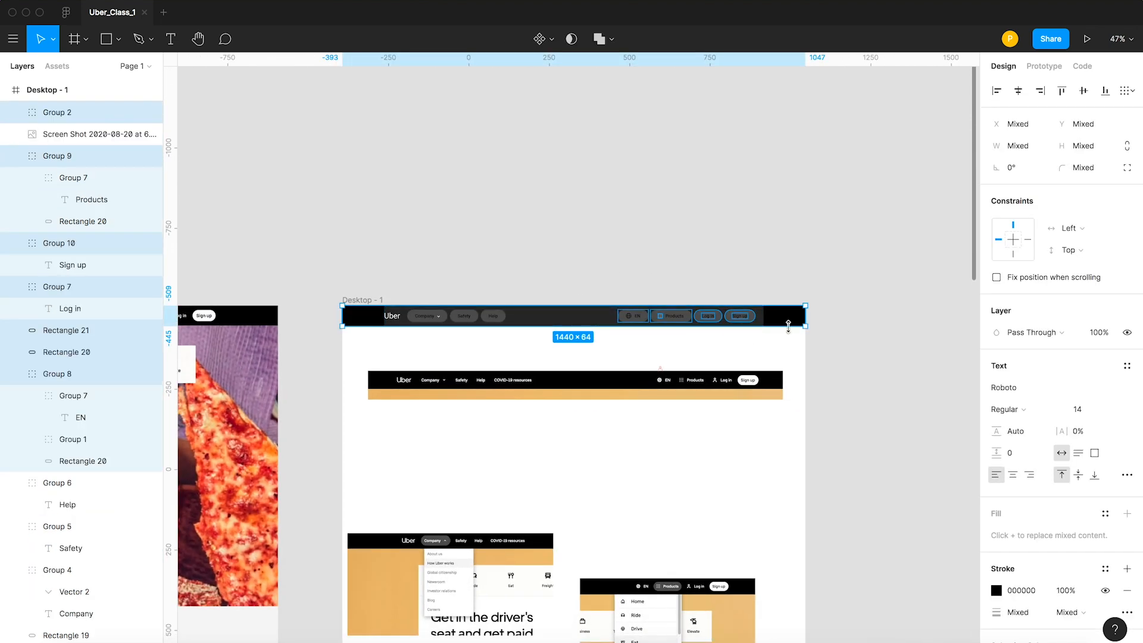
{"action": "key", "text": "z"}
{"action": "left_click_drag", "start_coordinate": [599, 276], "coordinate": [798, 369]}
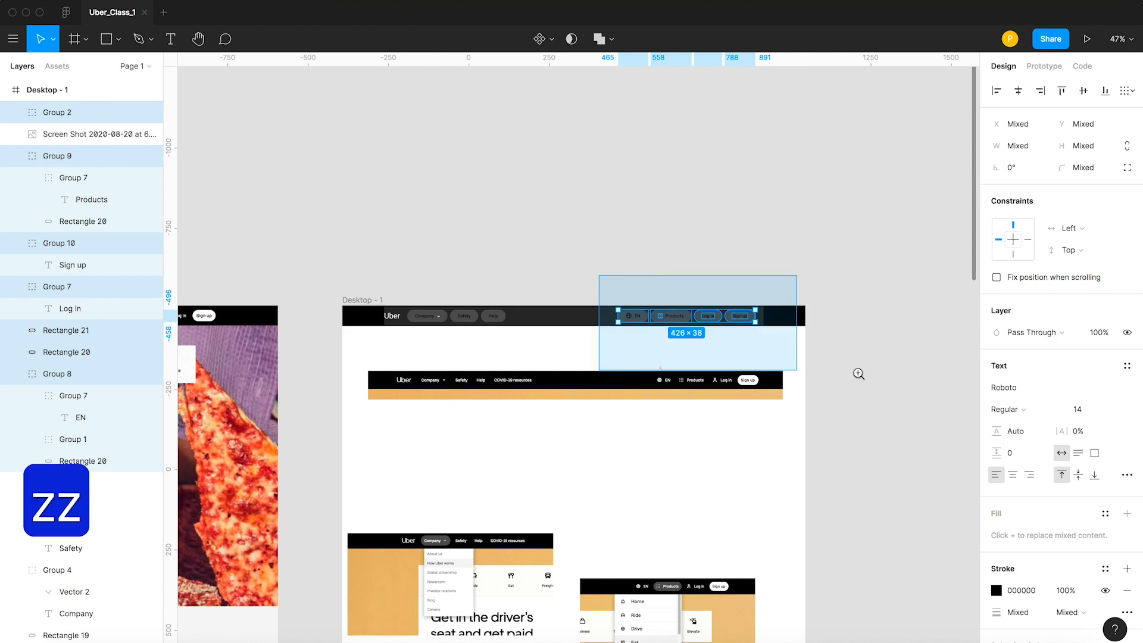
{"action": "key", "text": "v"}
{"action": "left_click_drag", "start_coordinate": [595, 348], "coordinate": [623, 342]}
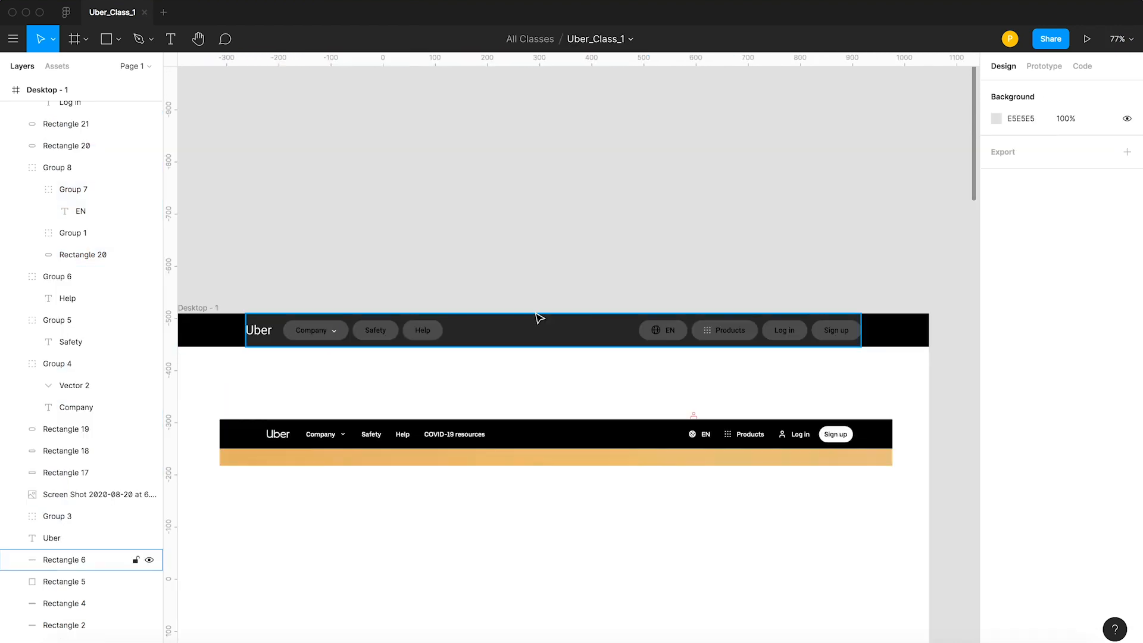
Change the dark navigation rectangle's fill to 000000 by sampling the black bar beside it.
{"action": "left_click", "coordinate": [533, 329]}
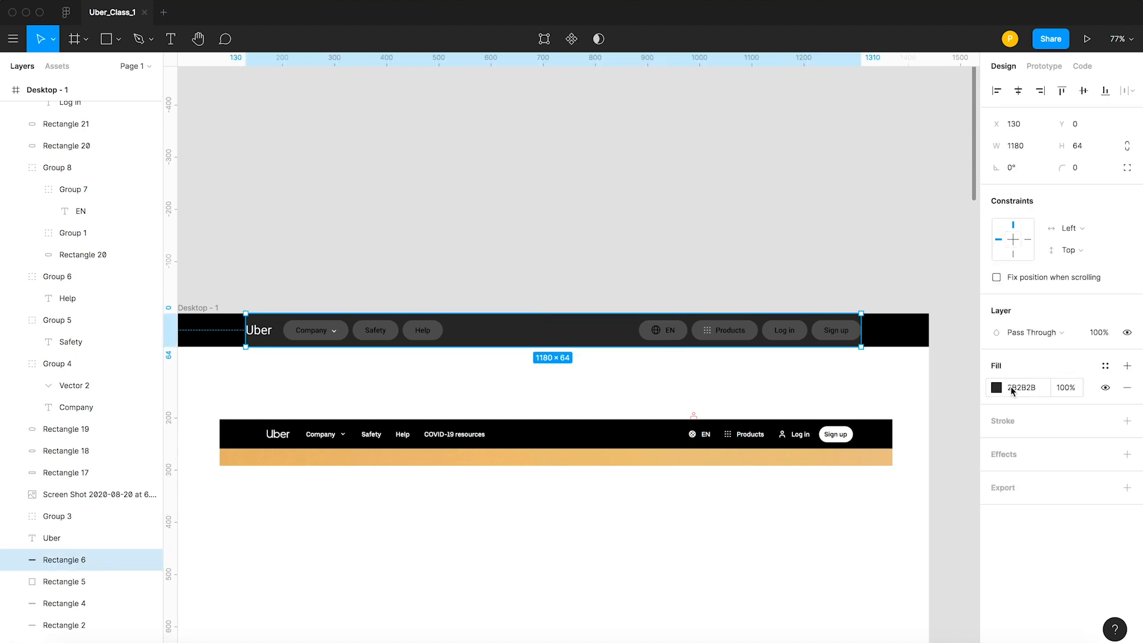
{"action": "left_click", "coordinate": [997, 388]}
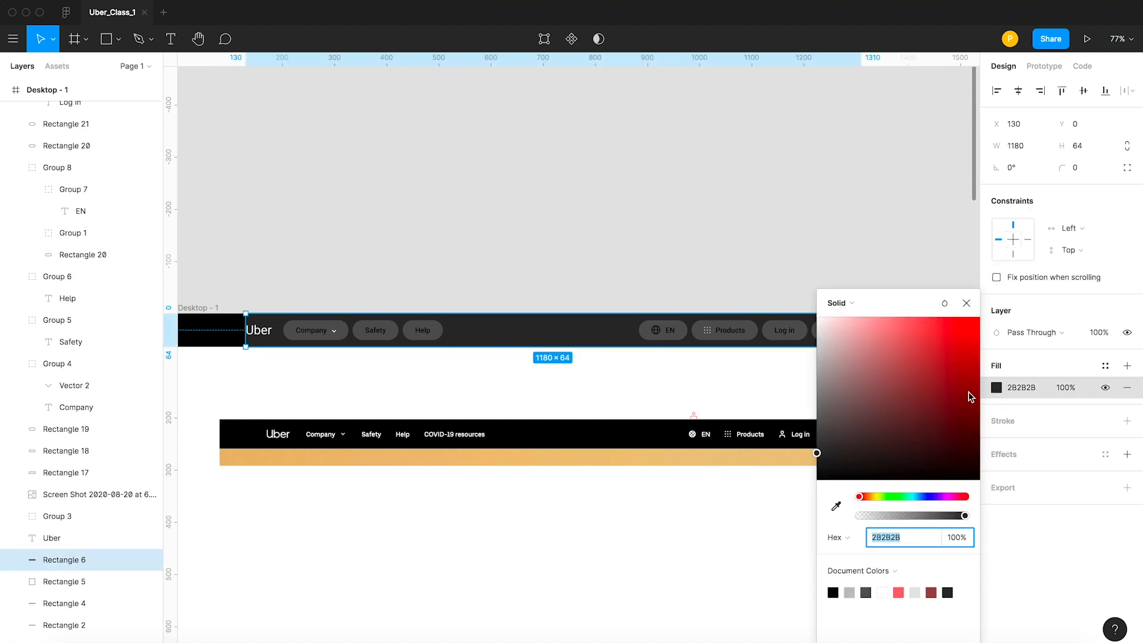
{"action": "left_click", "coordinate": [836, 506]}
{"action": "left_click", "coordinate": [226, 329]}
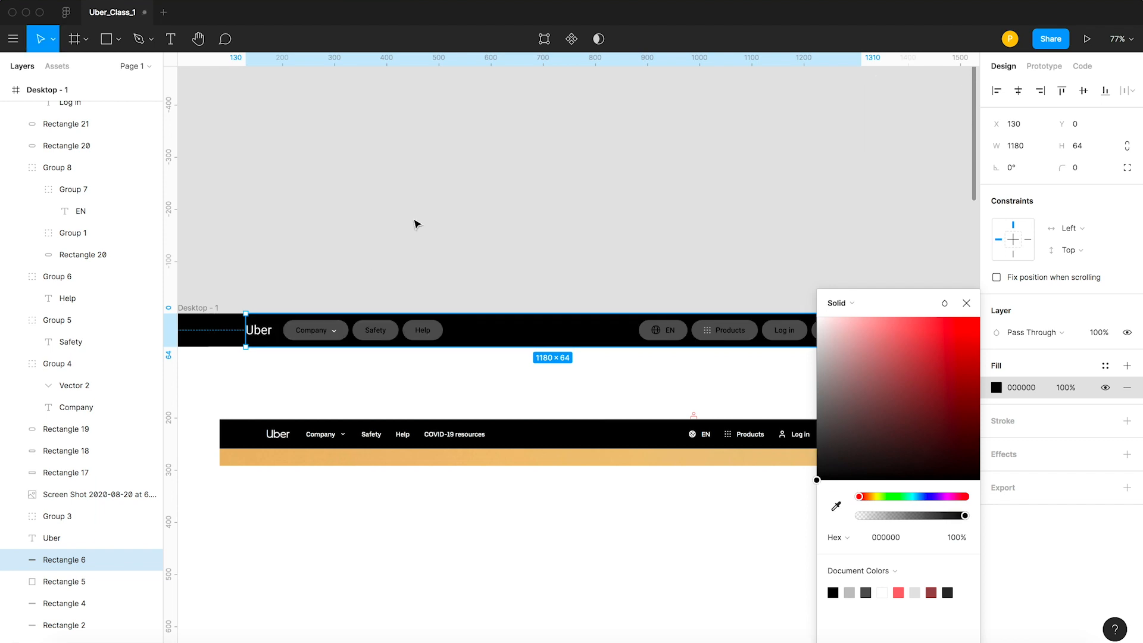
{"action": "key", "text": "Escape"}
{"action": "left_click", "coordinate": [412, 218]}
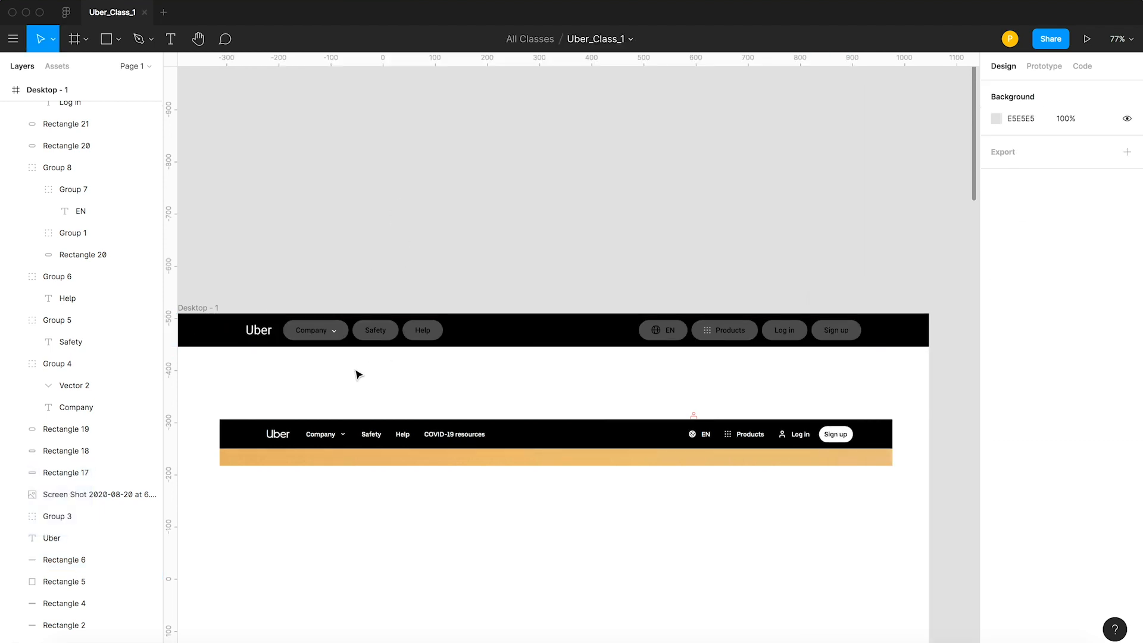
Set the fill of the Company, Safety and Help labels to white, FFFFFF.
{"action": "left_click", "coordinate": [315, 331]}
{"action": "left_click", "coordinate": [383, 334], "text": "shift"}
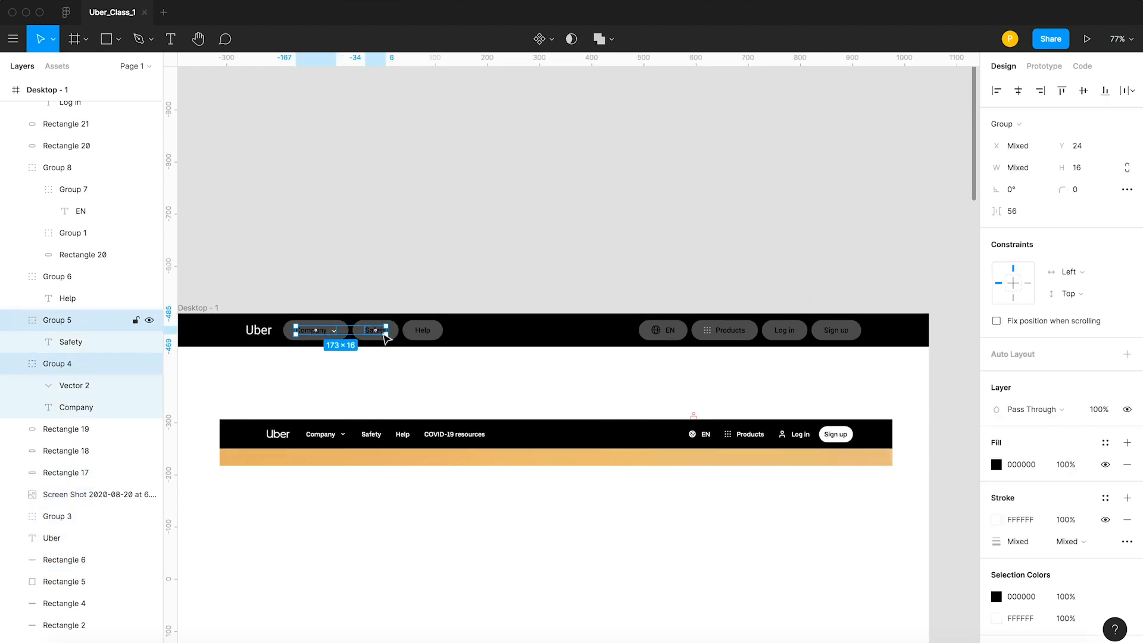
{"action": "left_click", "coordinate": [422, 331], "text": "shift"}
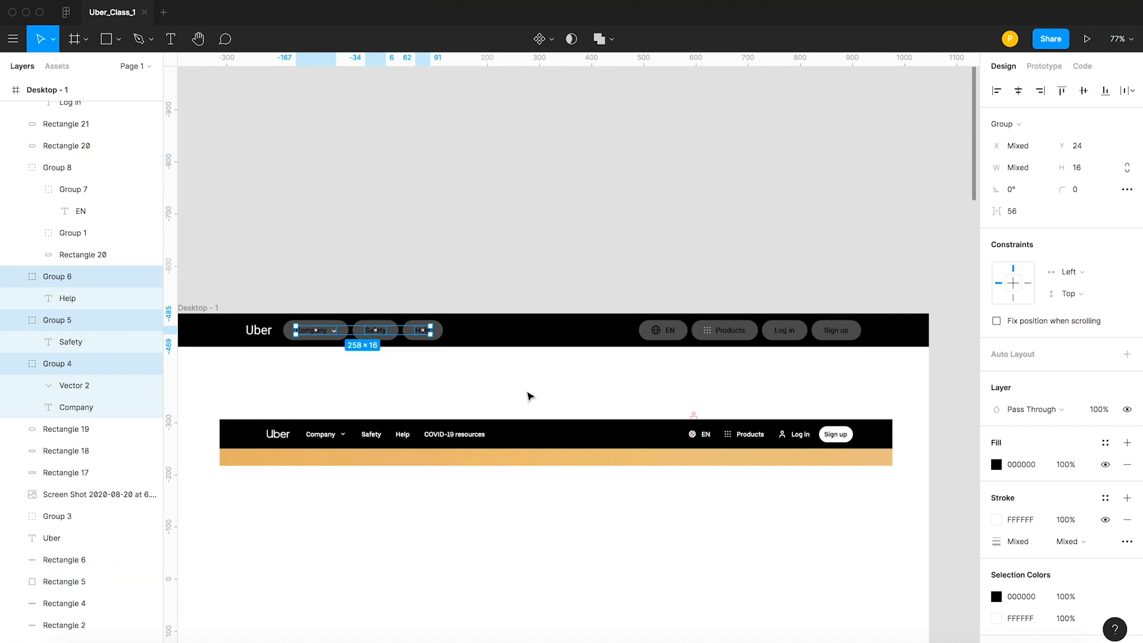
{"action": "left_click", "coordinate": [996, 466]}
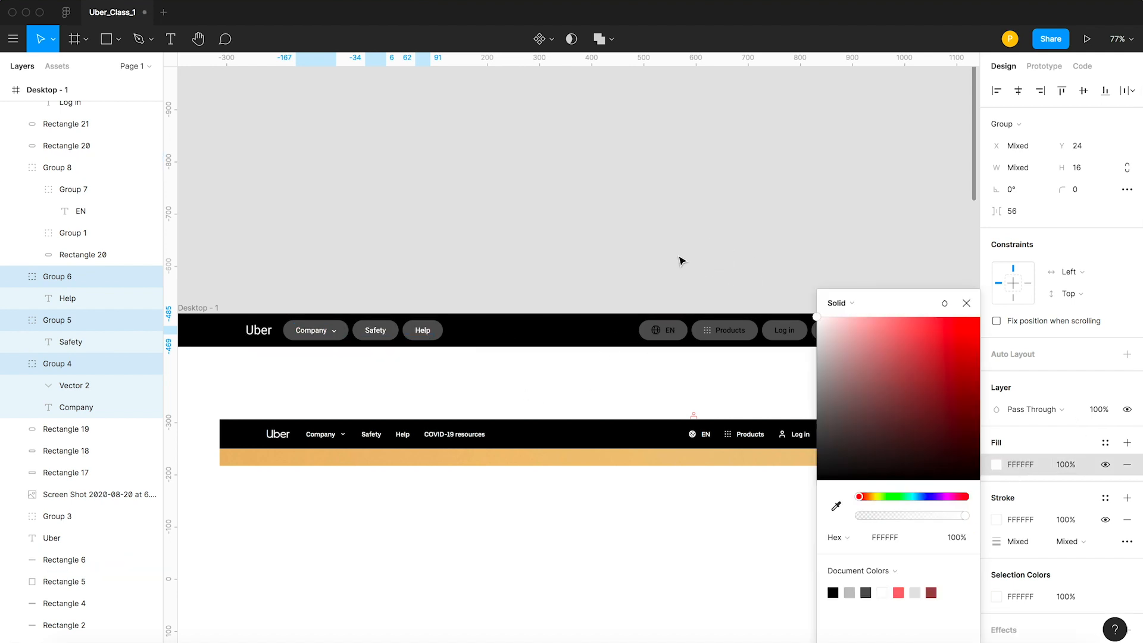
{"action": "left_click", "coordinate": [548, 263]}
Set the stroke of the globe icon in the EN pill to white, FFFFFF.
{"action": "double_click", "coordinate": [673, 332]}
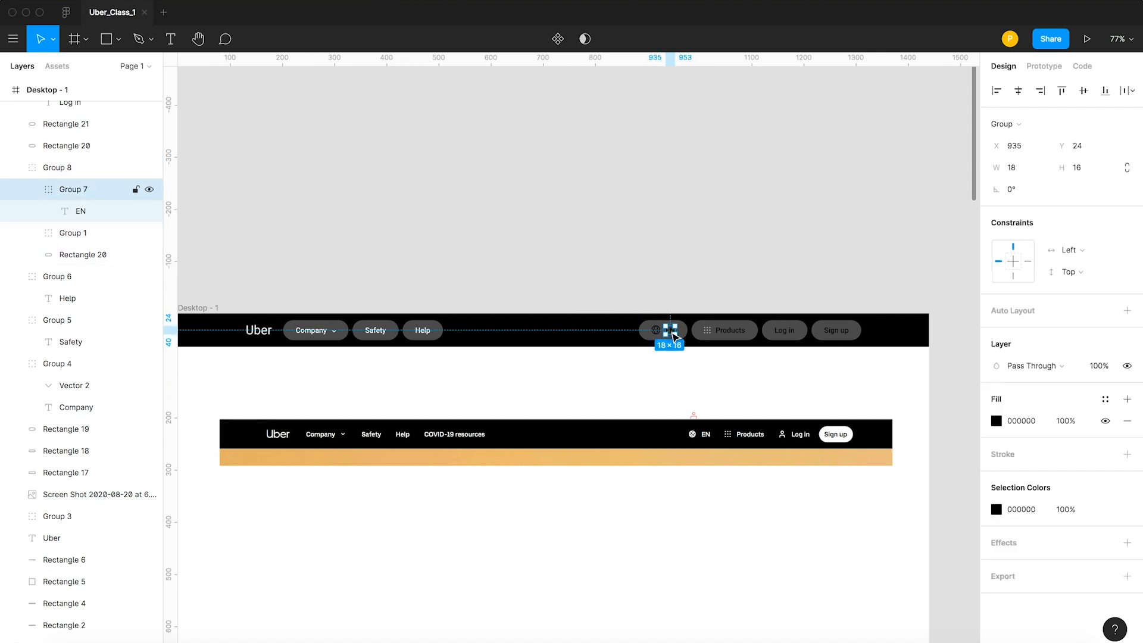
{"action": "left_click", "coordinate": [655, 329], "text": "shift"}
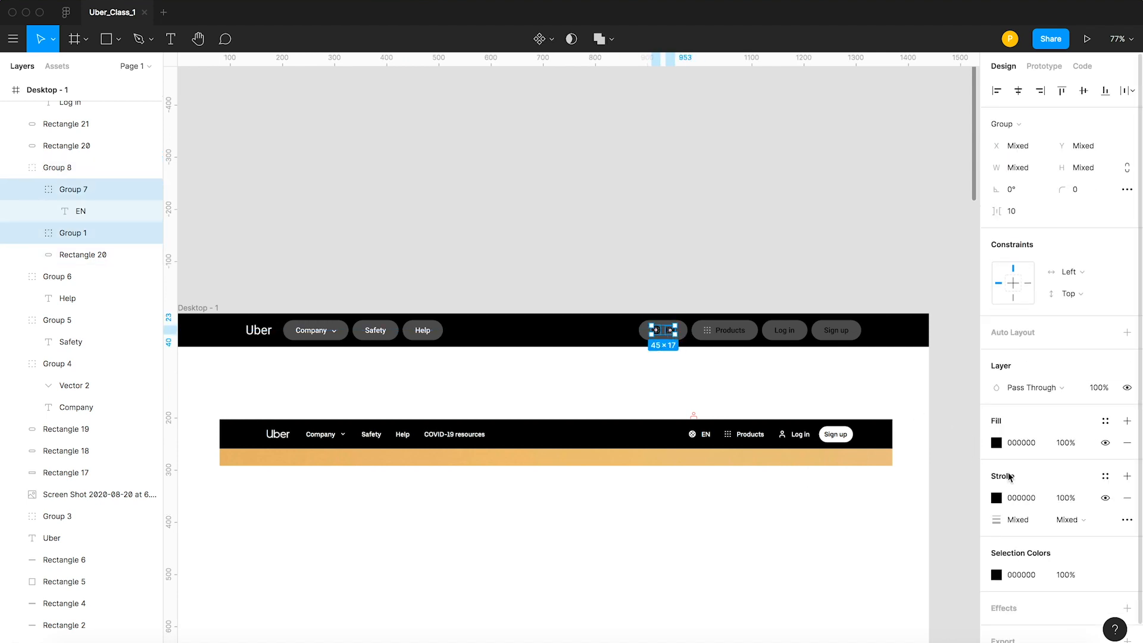
{"action": "left_click", "coordinate": [995, 498]}
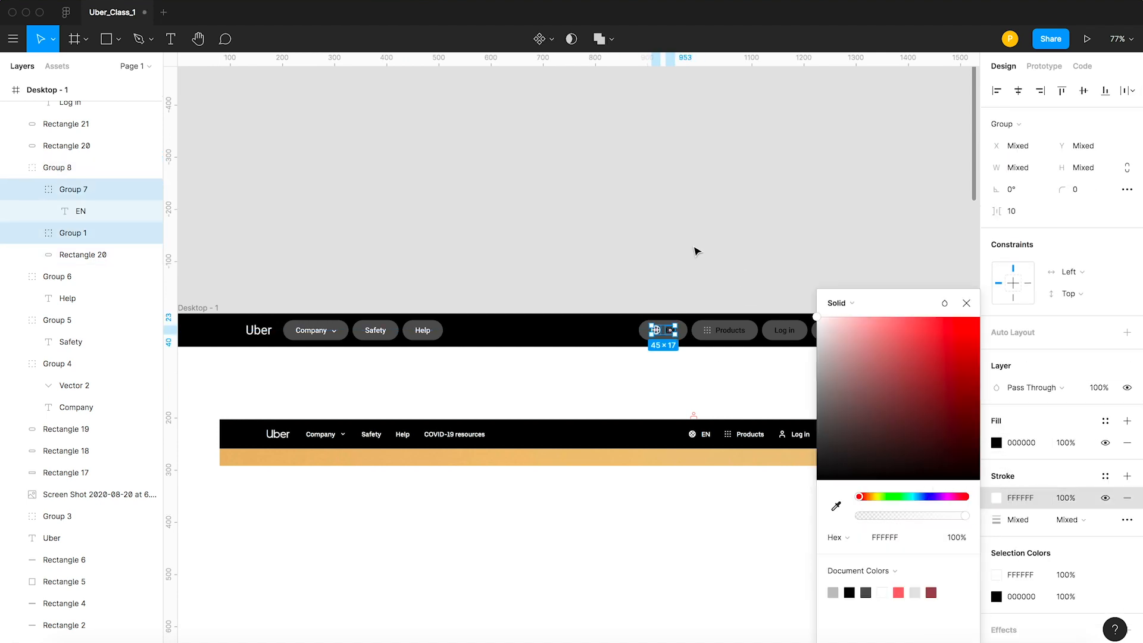
{"action": "left_click", "coordinate": [694, 250]}
Set the fill of the EN label beside the globe icon to white.
{"action": "left_click", "coordinate": [670, 330]}
{"action": "double_click", "coordinate": [670, 330]}
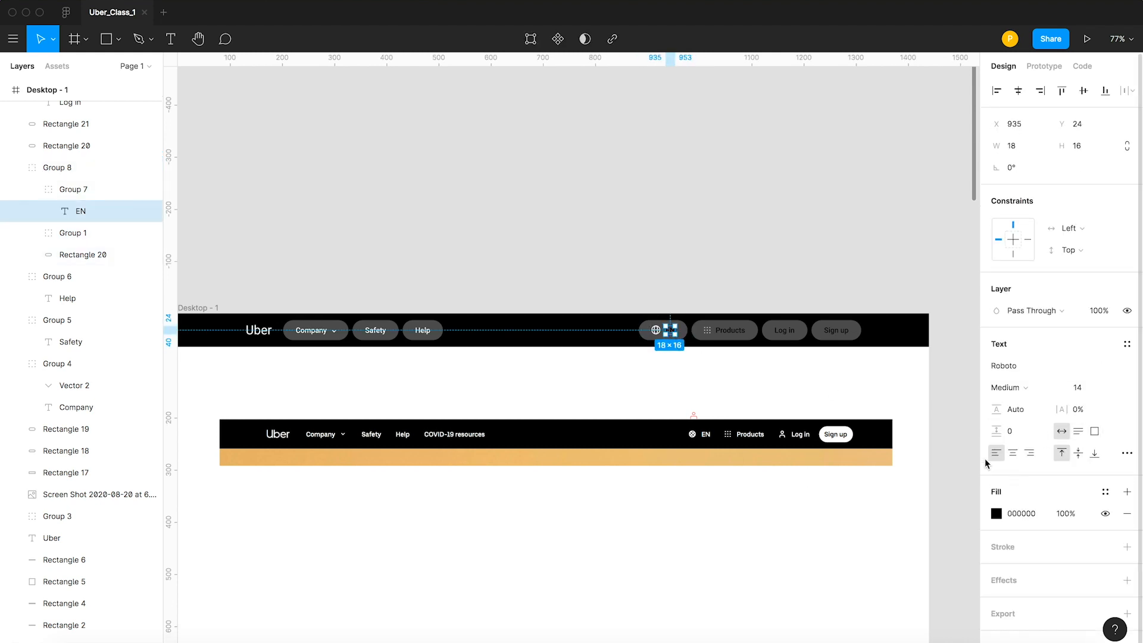
{"action": "left_click", "coordinate": [701, 306]}
{"action": "left_click", "coordinate": [673, 337]}
{"action": "double_click", "coordinate": [672, 334]}
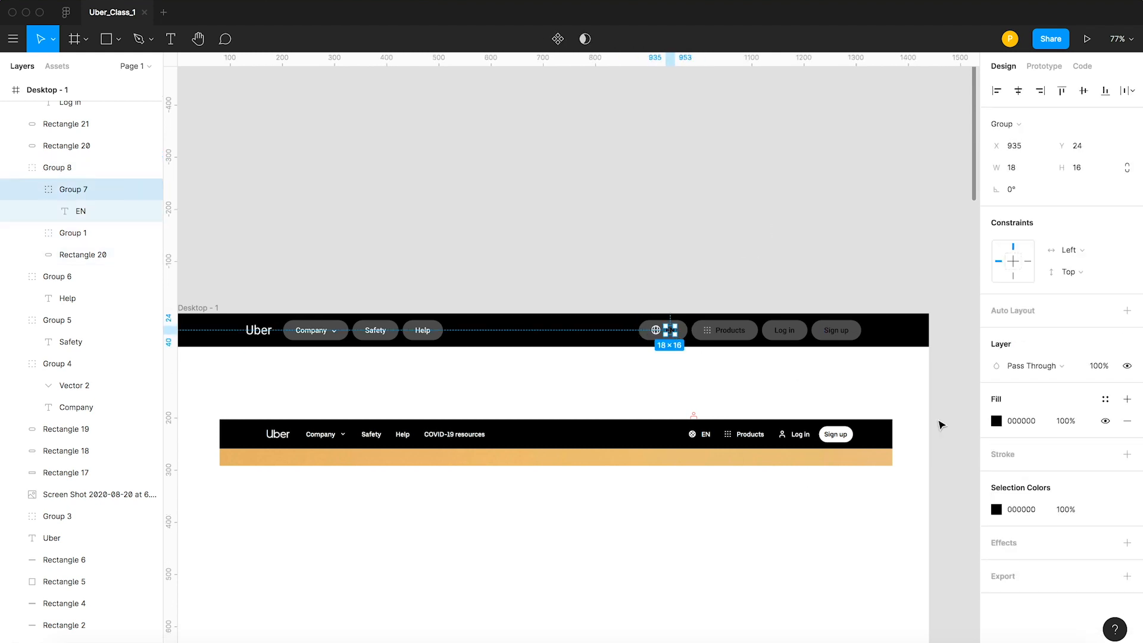
{"action": "left_click", "coordinate": [998, 423]}
{"action": "left_click", "coordinate": [863, 361]}
{"action": "left_click", "coordinate": [682, 234]}
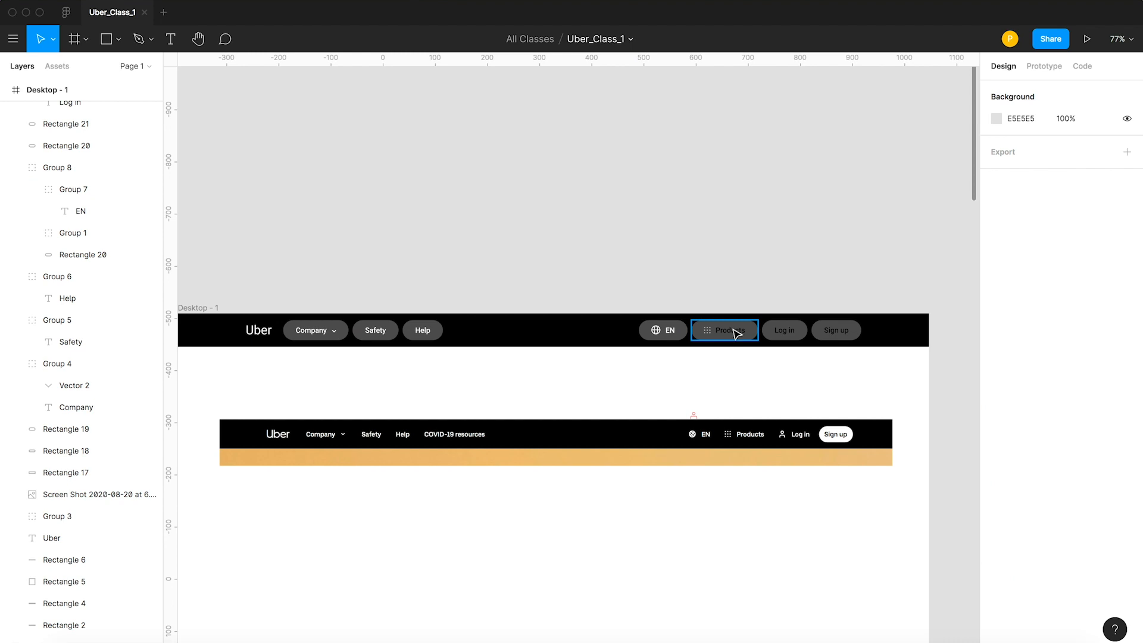
Set the fill of the Products label to white.
{"action": "left_click", "coordinate": [733, 334]}
{"action": "double_click", "coordinate": [733, 336]}
{"action": "left_click", "coordinate": [994, 422]}
{"action": "mouse_move", "coordinate": [870, 354]}
{"action": "left_mouse_down"}
{"action": "mouse_move", "coordinate": [654, 235]}
{"action": "mouse_move", "coordinate": [875, 372]}
{"action": "left_mouse_up"}
{"action": "left_click", "coordinate": [654, 235]}
Set the fill of the dot grid icon in the Products pill to white, FFFFFF.
{"action": "key", "text": "z"}
{"action": "key", "text": "v"}
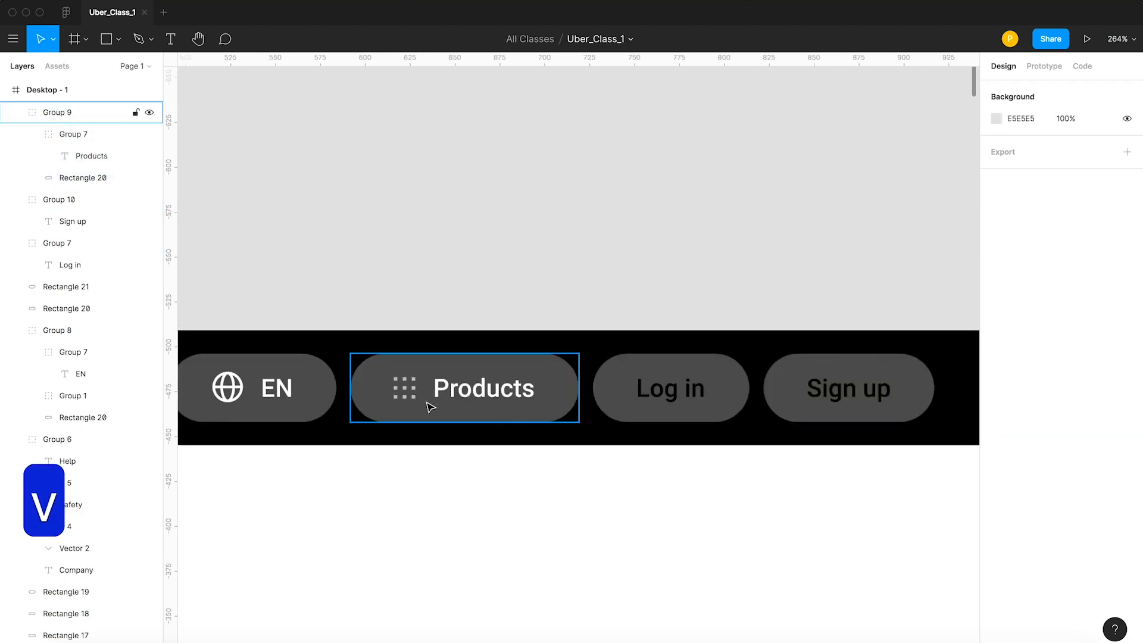
{"action": "double_click", "coordinate": [413, 390]}
{"action": "left_click", "coordinate": [434, 313]}
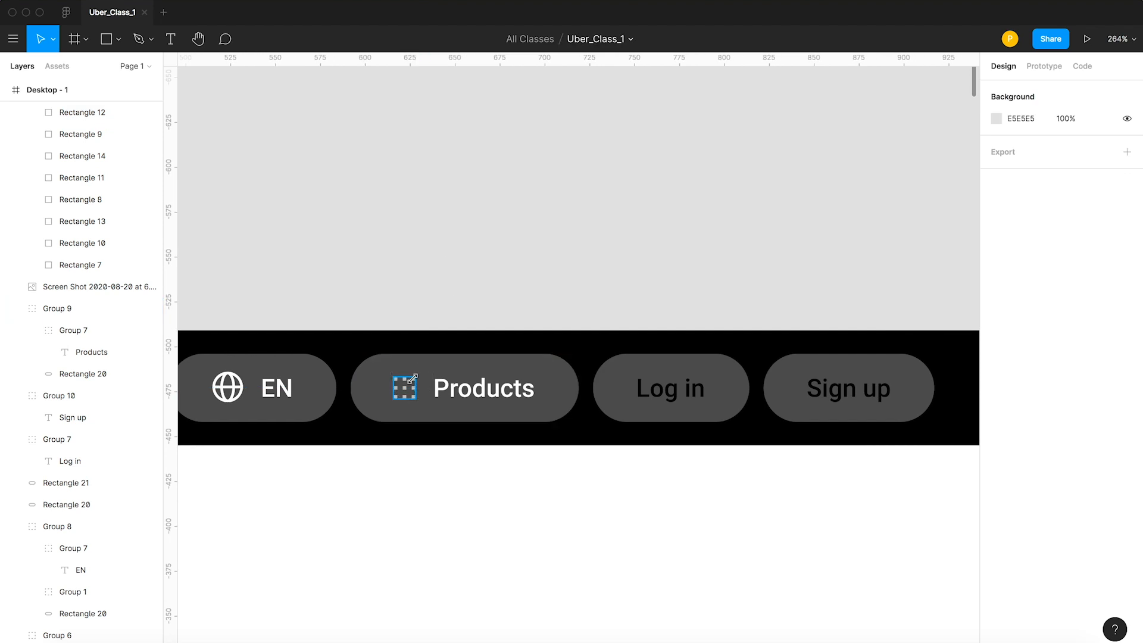
{"action": "left_click", "coordinate": [412, 379]}
{"action": "left_click", "coordinate": [996, 464]}
{"action": "left_click_drag", "start_coordinate": [879, 423], "coordinate": [618, 220]}
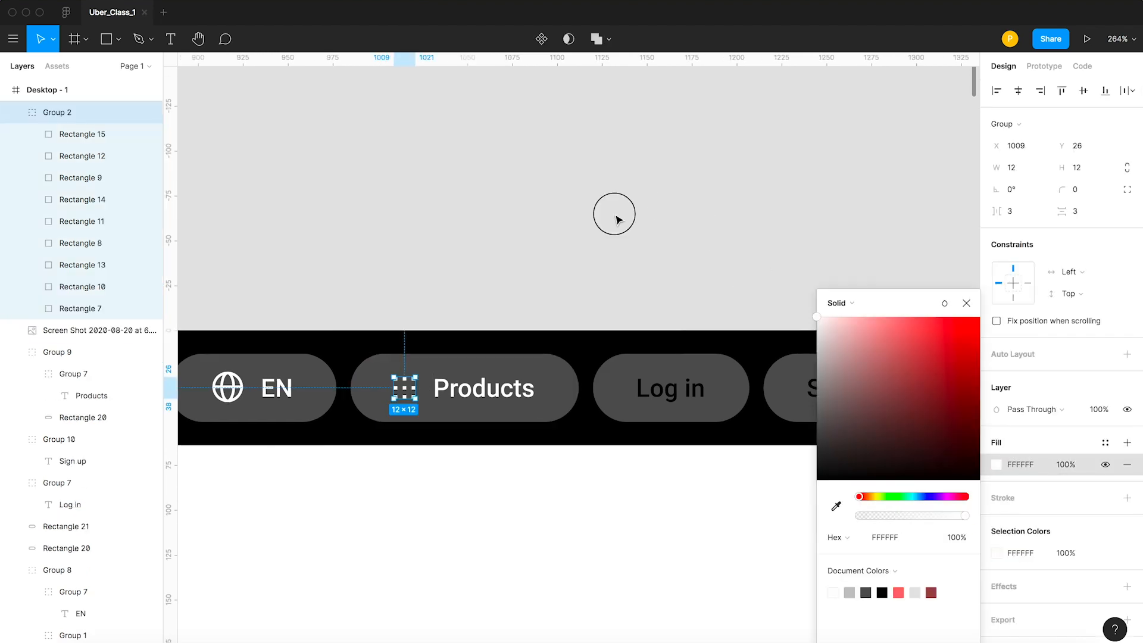
{"action": "left_click", "coordinate": [618, 220]}
Set the fill of the Log in label to white, FFFFFF.
{"action": "double_click", "coordinate": [665, 395]}
{"action": "left_click", "coordinate": [689, 319]}
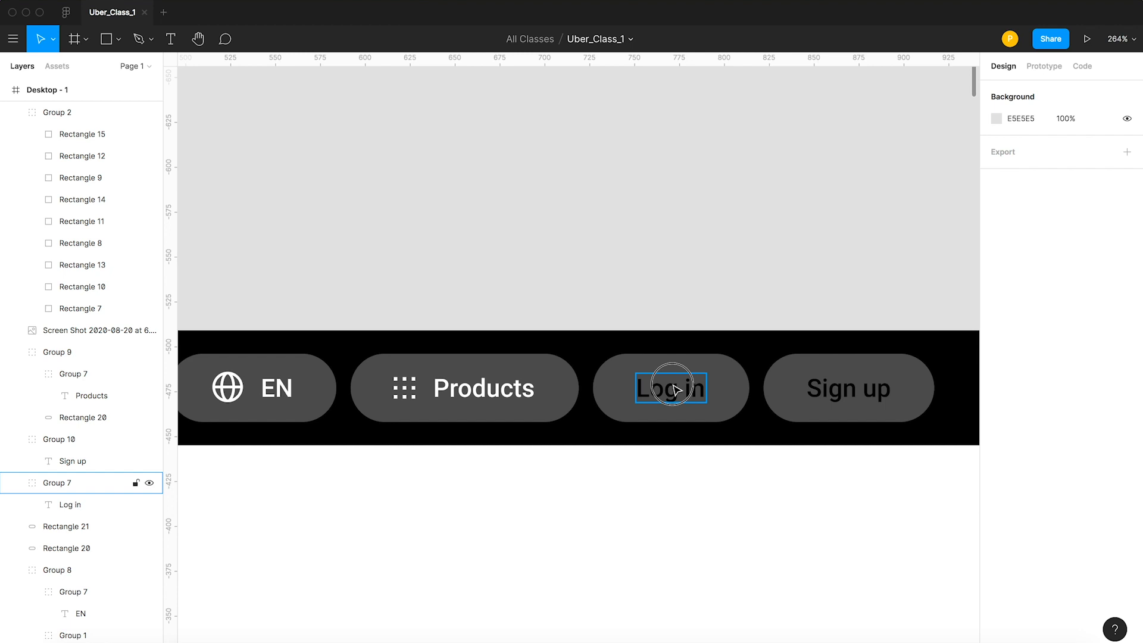
{"action": "left_click", "coordinate": [675, 390]}
{"action": "left_click", "coordinate": [999, 444]}
{"action": "left_click_drag", "start_coordinate": [893, 387], "coordinate": [689, 211]}
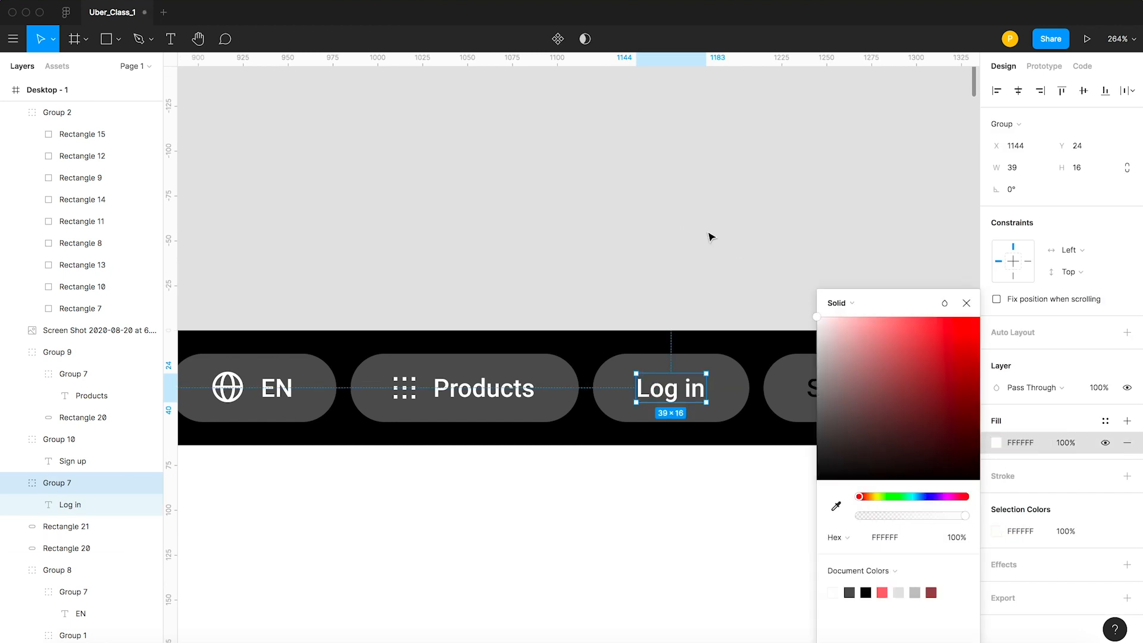
{"action": "left_click", "coordinate": [710, 235]}
Set the fill of the Sign up label to white.
{"action": "left_click", "coordinate": [845, 389]}
{"action": "left_click", "coordinate": [999, 444]}
{"action": "left_click_drag", "start_coordinate": [810, 379], "coordinate": [682, 225]}
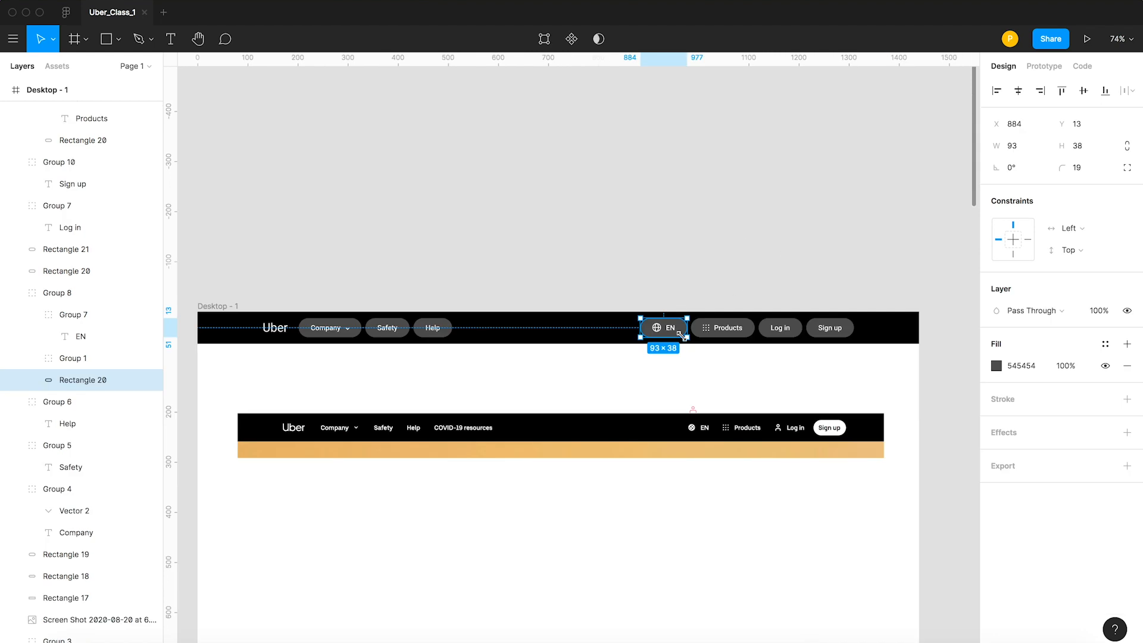
Change the fill of the pill behind the EN label to 000000 by sampling the black navigation bar.
{"action": "left_click", "coordinate": [997, 366]}
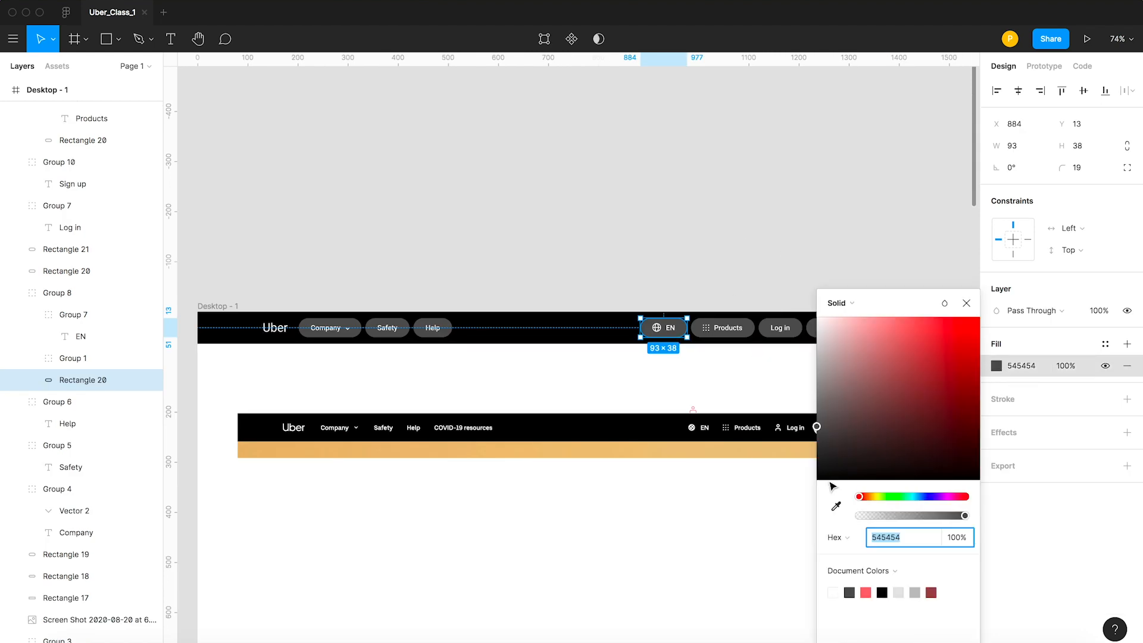
{"action": "left_click", "coordinate": [836, 505]}
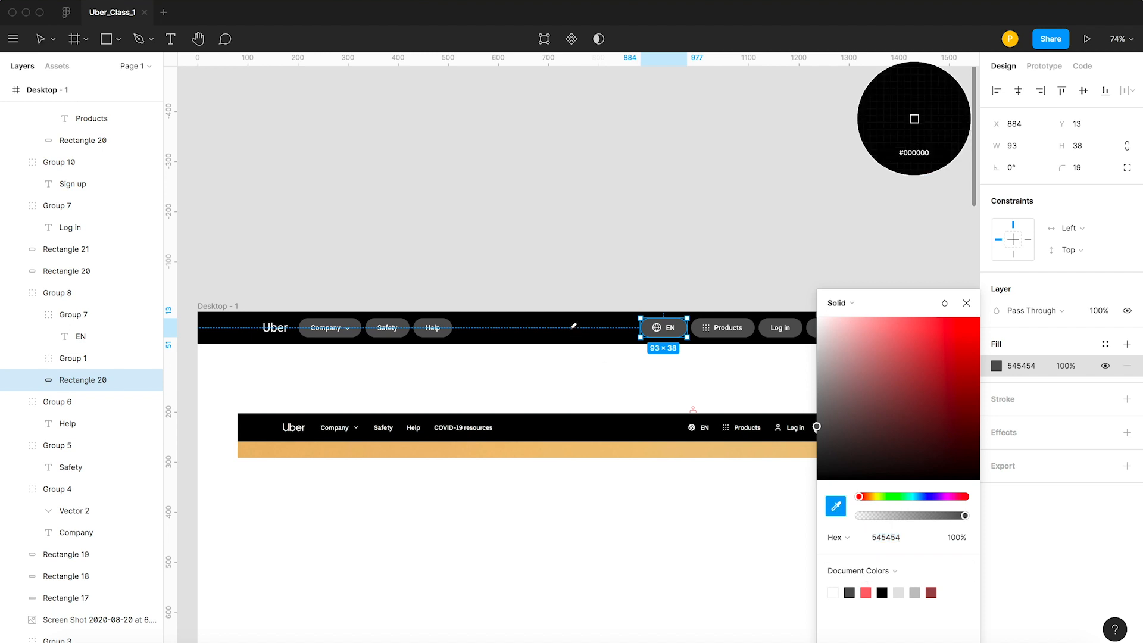
{"action": "left_click", "coordinate": [572, 328]}
{"action": "key", "text": "v"}
{"action": "left_click", "coordinate": [635, 245]}
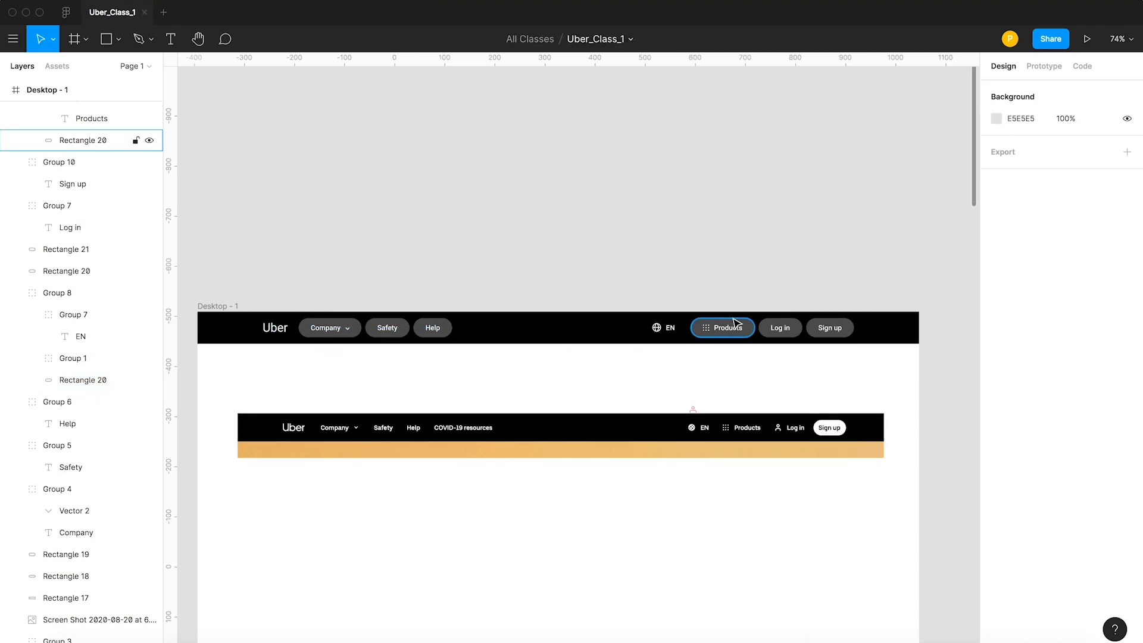
Change the fill of the pill behind the Products label to black by sampling the navigation bar.
{"action": "left_click", "coordinate": [736, 323]}
{"action": "left_click", "coordinate": [996, 366]}
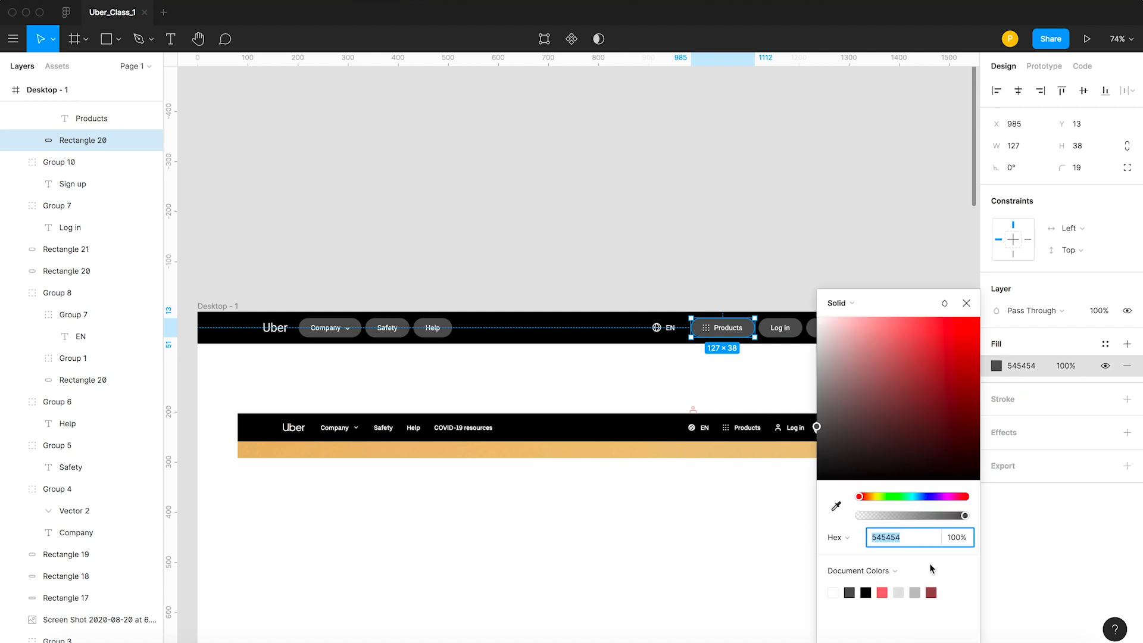
{"action": "left_click", "coordinate": [836, 506]}
{"action": "left_click", "coordinate": [617, 339]}
{"action": "left_click", "coordinate": [820, 278]}
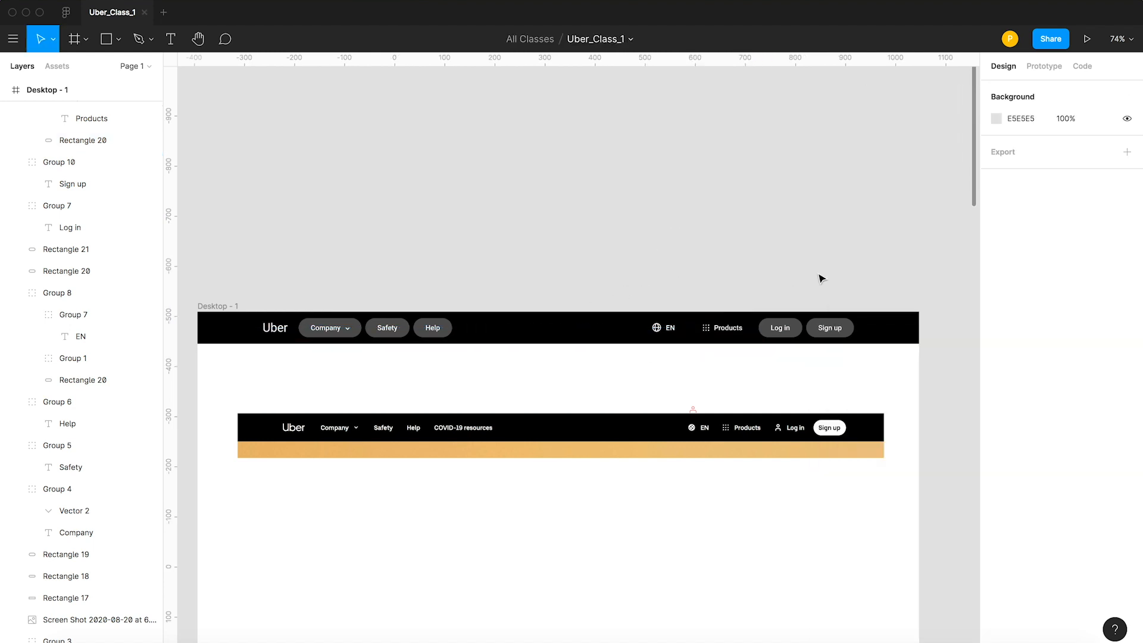
Set the fill of the pill behind the Sign up label to white, FFFFFF.
{"action": "scroll", "coordinate": [816, 331], "scroll_direction": "down", "scroll_amount": 2}
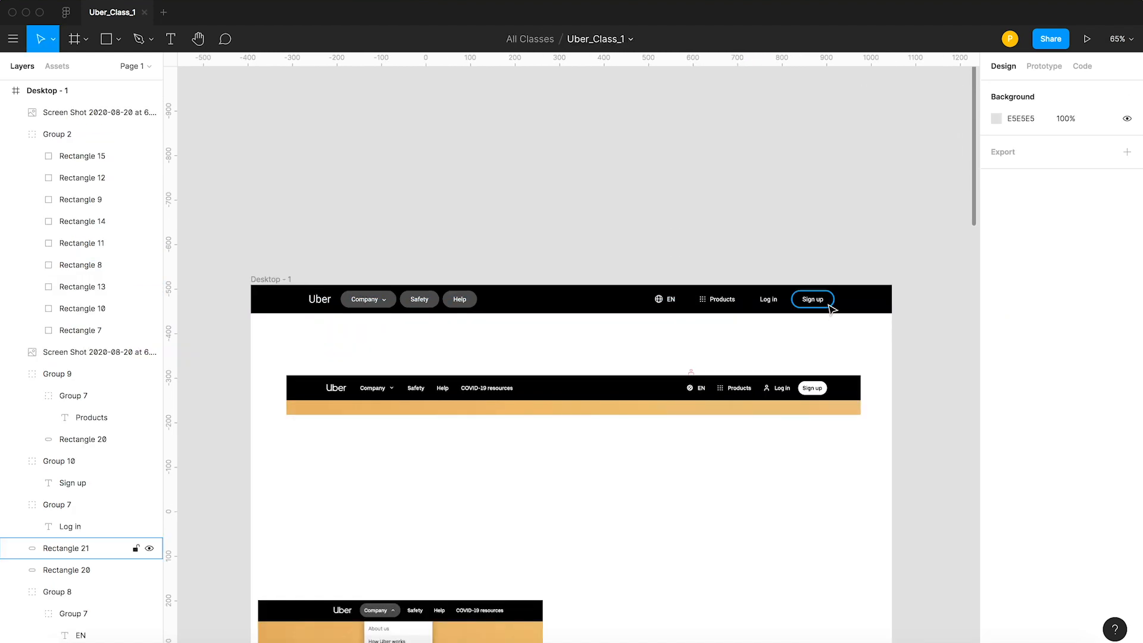
{"action": "left_click", "coordinate": [828, 302]}
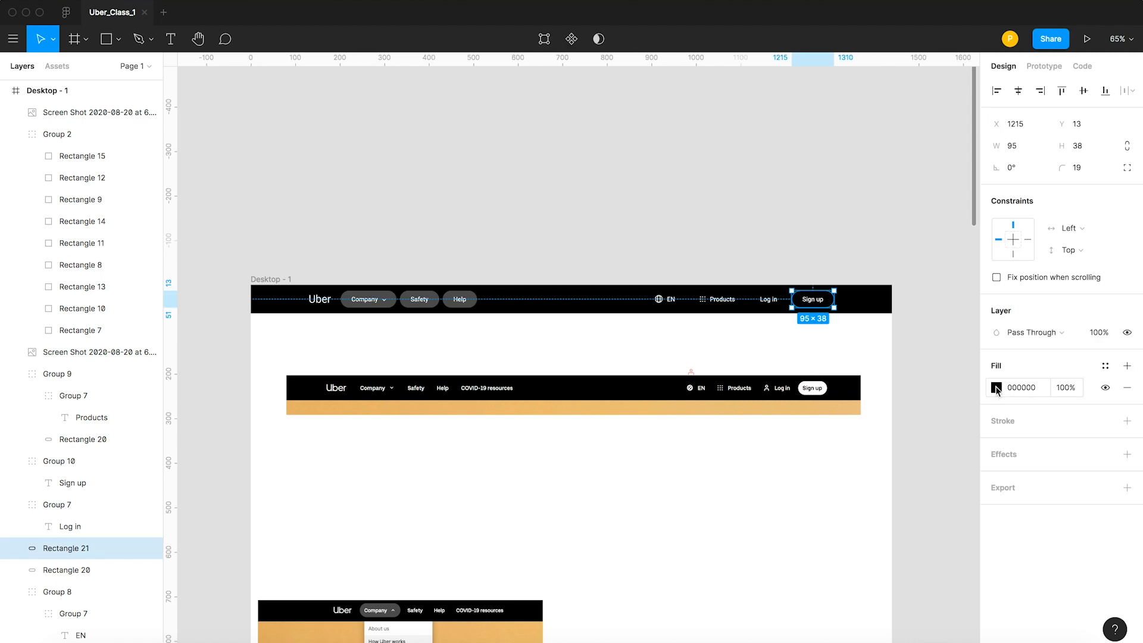
{"action": "left_click", "coordinate": [995, 388]}
{"action": "type", "text": "ffffff"}
{"action": "key", "text": "Return"}
{"action": "left_click", "coordinate": [724, 238]}
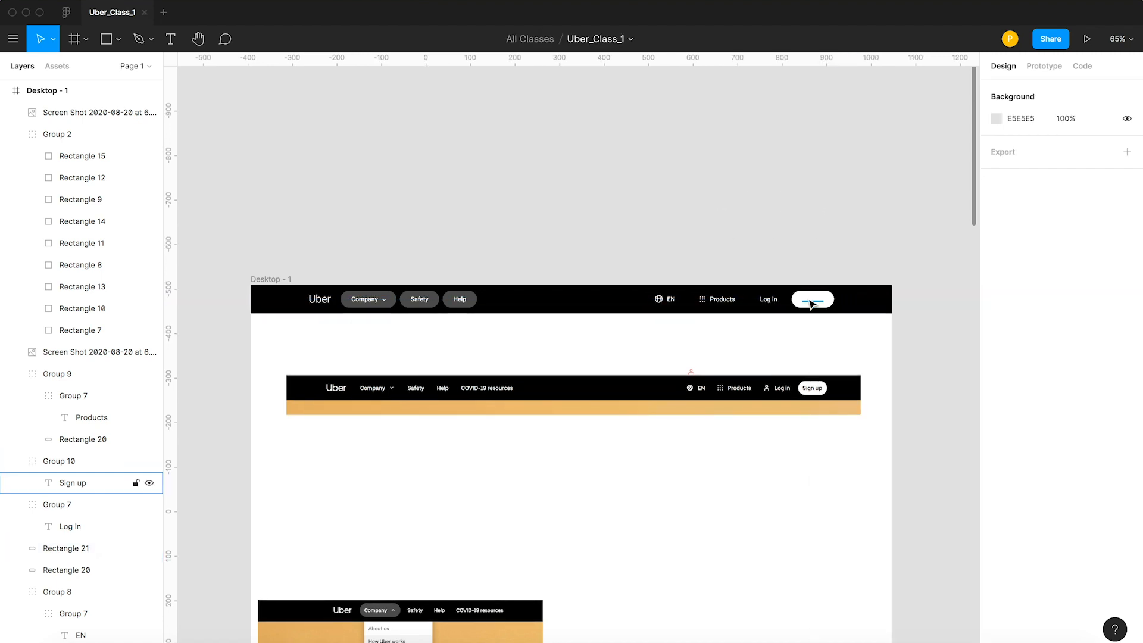
Set the fill of the Sign up label to black, 000000.
{"action": "left_click", "coordinate": [812, 303]}
{"action": "left_click", "coordinate": [996, 511]}
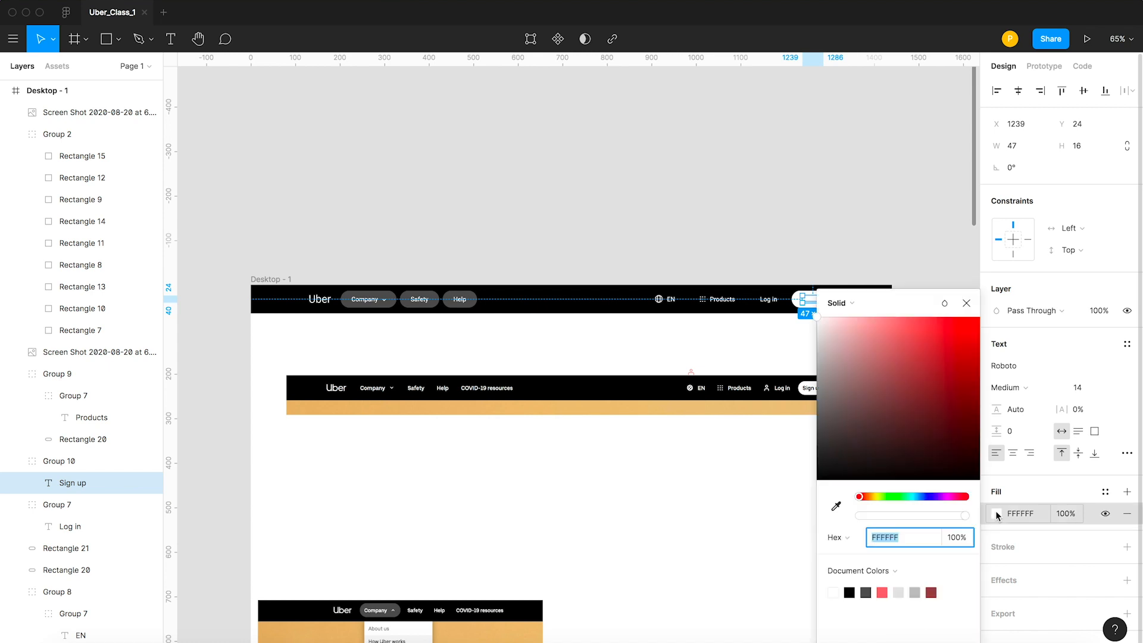
{"action": "type", "text": "000000"}
{"action": "key", "text": "Return"}
{"action": "left_click", "coordinate": [725, 189]}
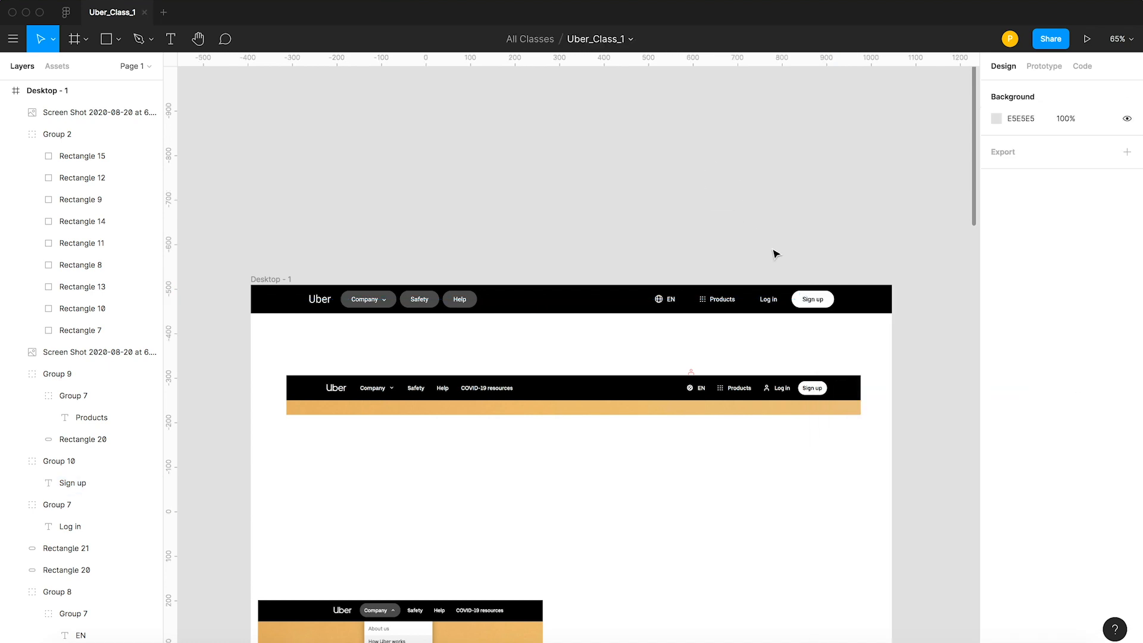
Change the fill of the pills behind the Help and Safety labels to match the black navigation bar.
{"action": "left_click", "coordinate": [474, 303]}
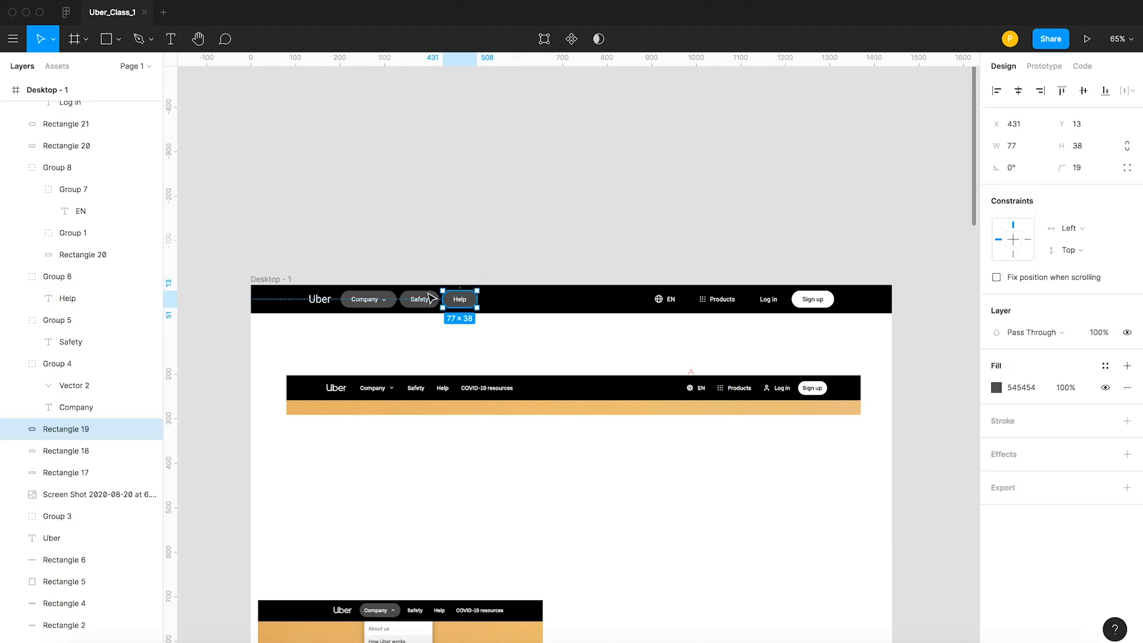
{"action": "left_click", "coordinate": [422, 299], "text": "shift"}
{"action": "left_click", "coordinate": [997, 445]}
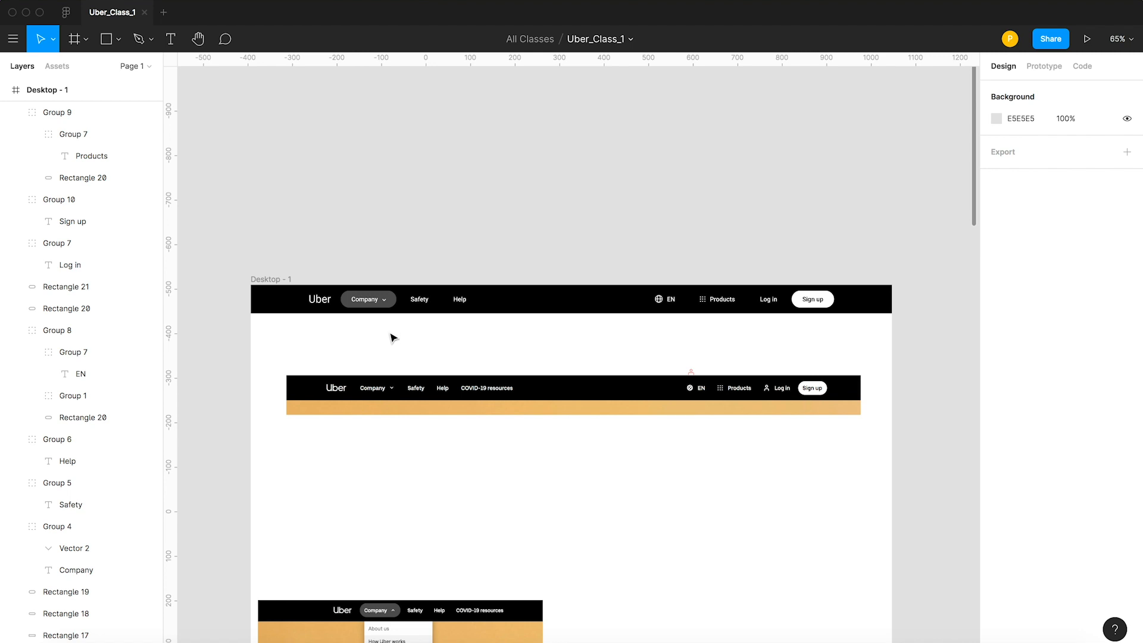
Move the screenshot of the open Company dropdown up beneath the header, to X 59, Y 295.
{"action": "left_click_drag", "start_coordinate": [390, 619], "coordinate": [411, 441]}
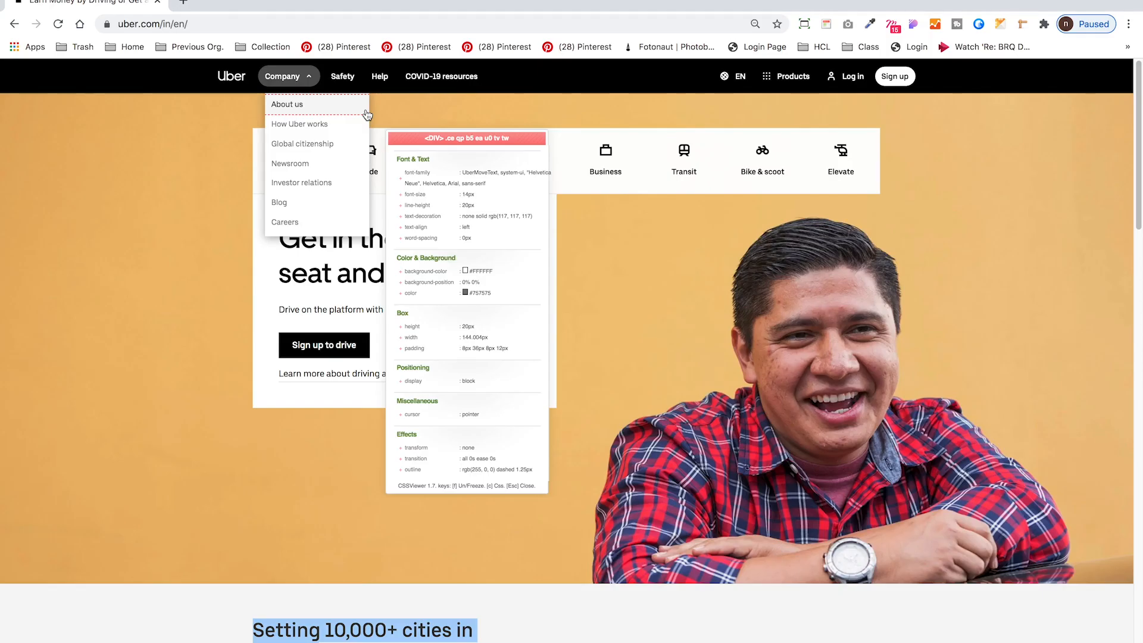
{"action": "key", "text": "super+Tab"}
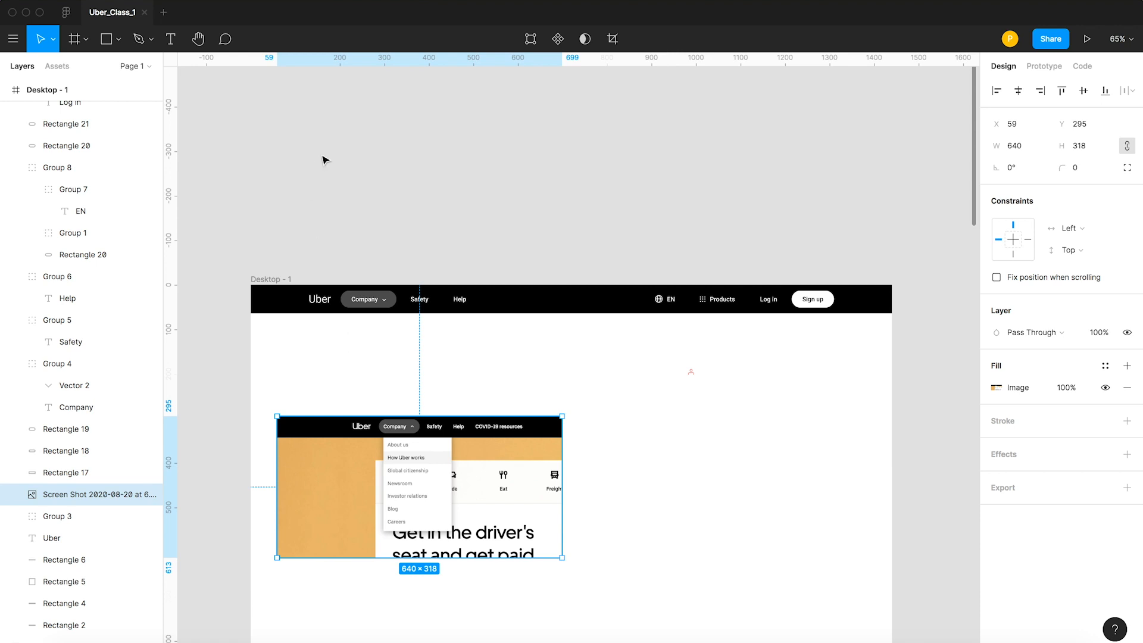
Add a rectangle below the Company pill and set its width to 144.
{"action": "left_click", "coordinate": [108, 43]}
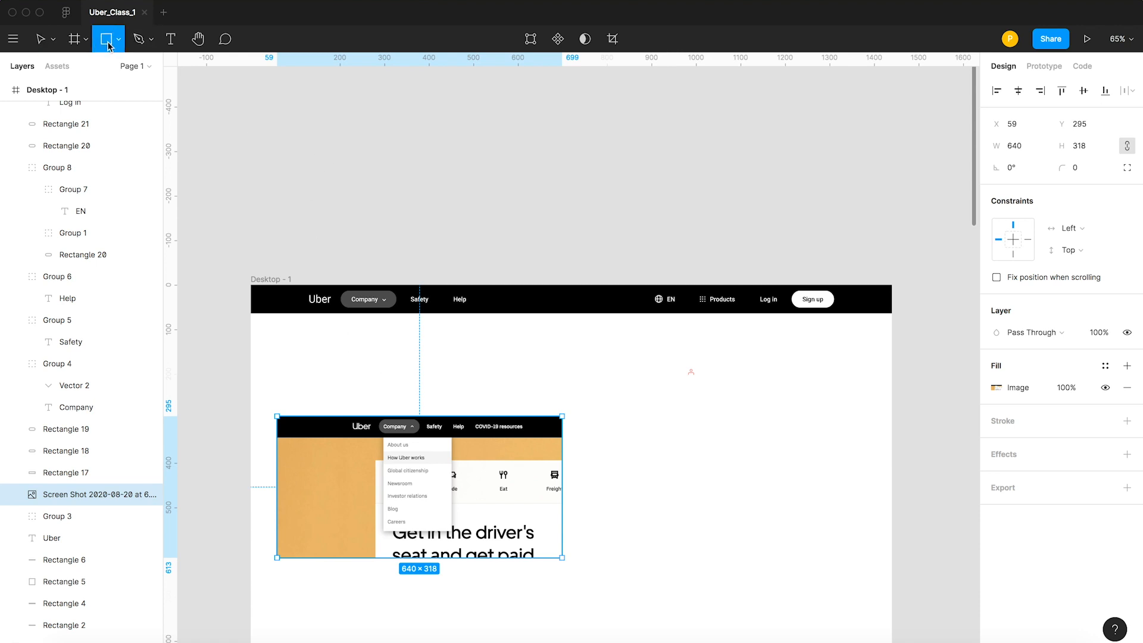
{"action": "left_click", "coordinate": [335, 330]}
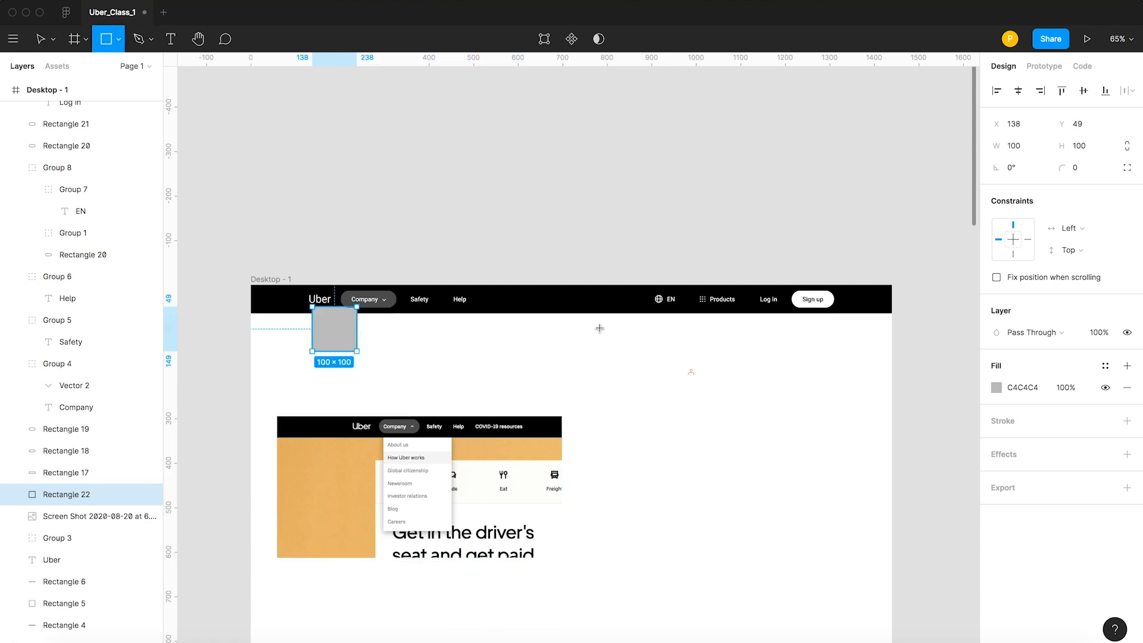
{"action": "left_click", "coordinate": [1082, 125]}
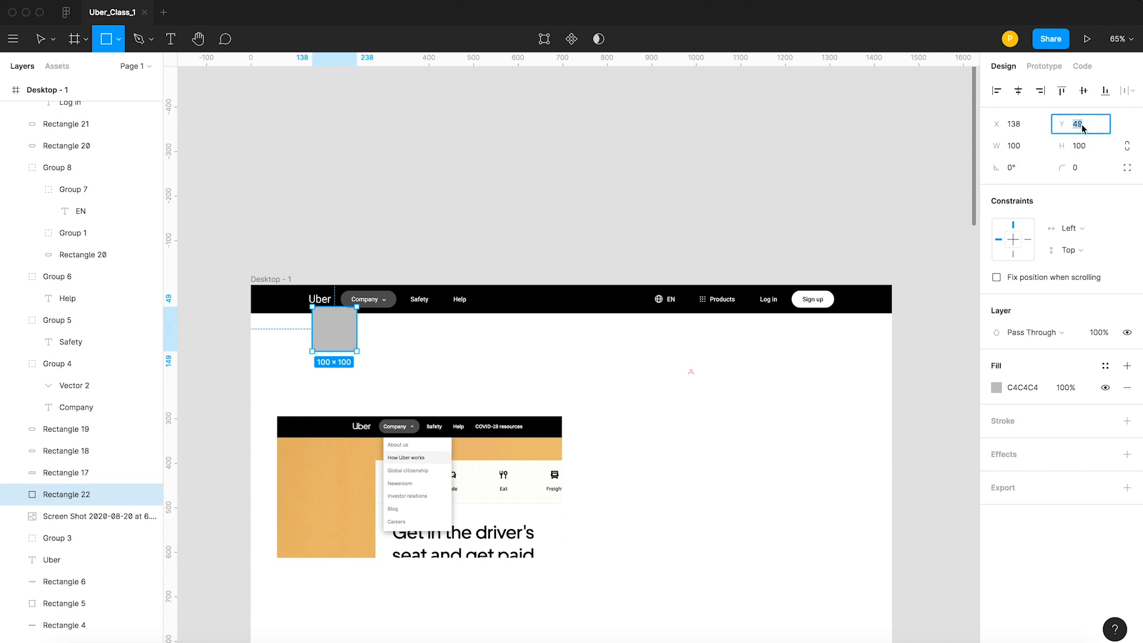
{"action": "left_click", "coordinate": [1012, 146]}
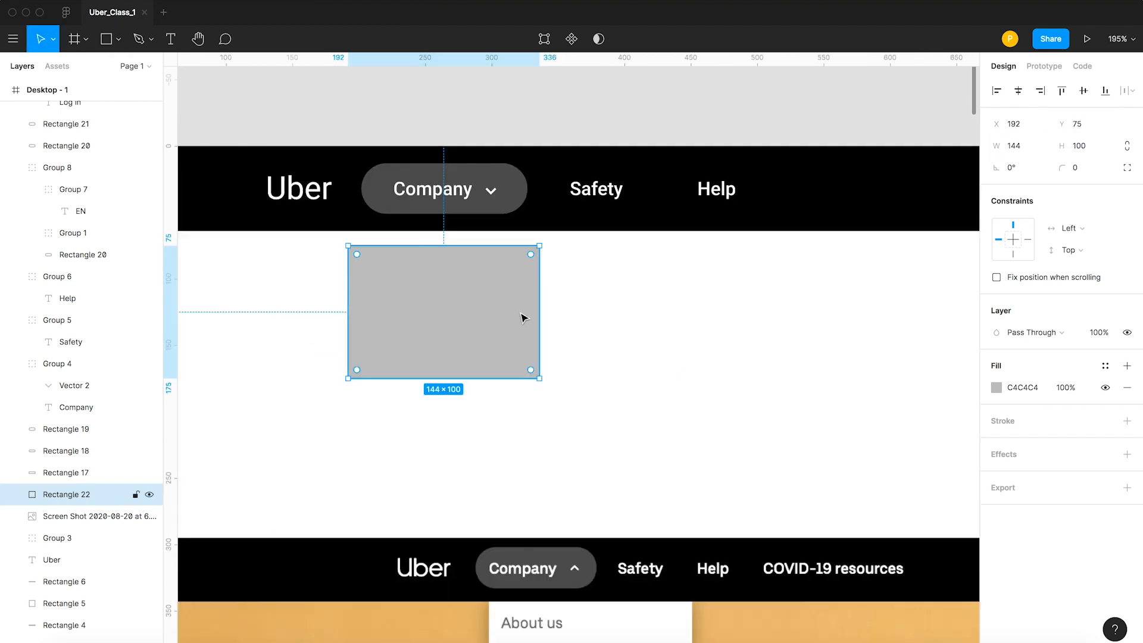
Enlarge the rectangle under Company to 196 × 204 and move it up to Y 64, flush with the navigation bar.
{"action": "left_click_drag", "start_coordinate": [540, 305], "coordinate": [607, 306]}
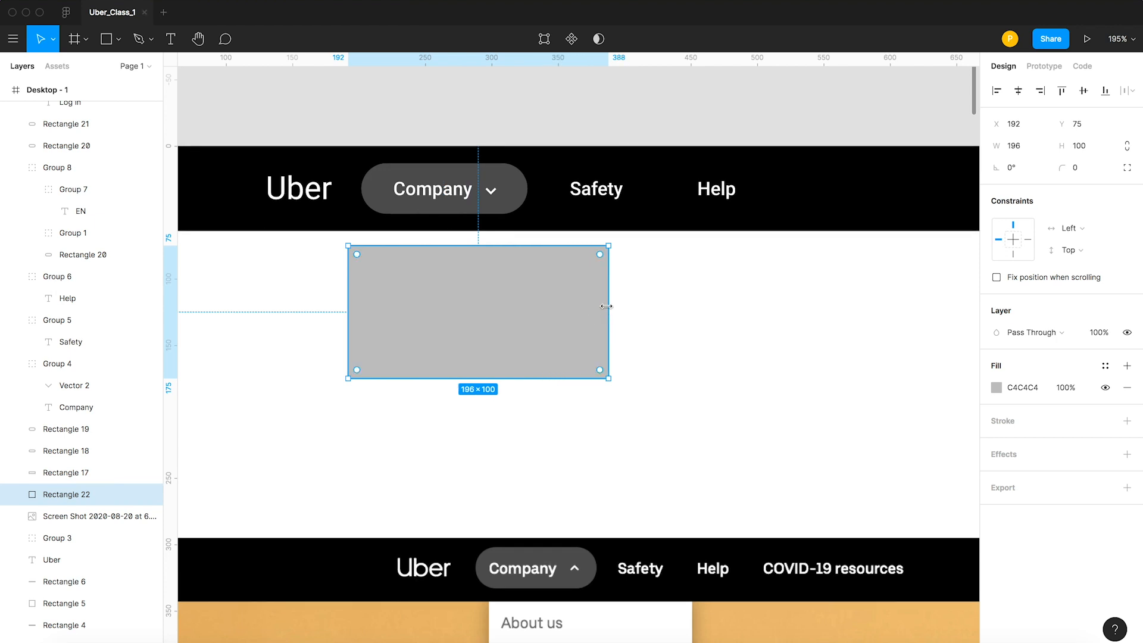
{"action": "left_click_drag", "start_coordinate": [477, 379], "coordinate": [477, 516]}
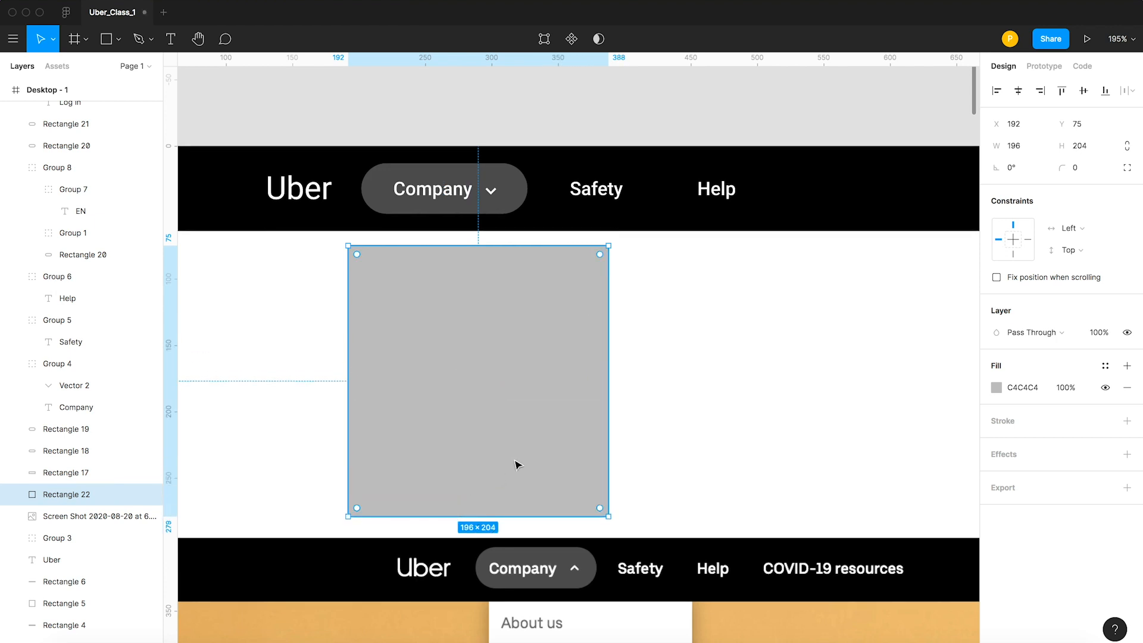
{"action": "key", "text": "shift+0"}
{"action": "left_click_drag", "start_coordinate": [516, 404], "coordinate": [516, 381]}
{"action": "key", "text": "z"}
{"action": "left_click_drag", "start_coordinate": [429, 298], "coordinate": [528, 364]}
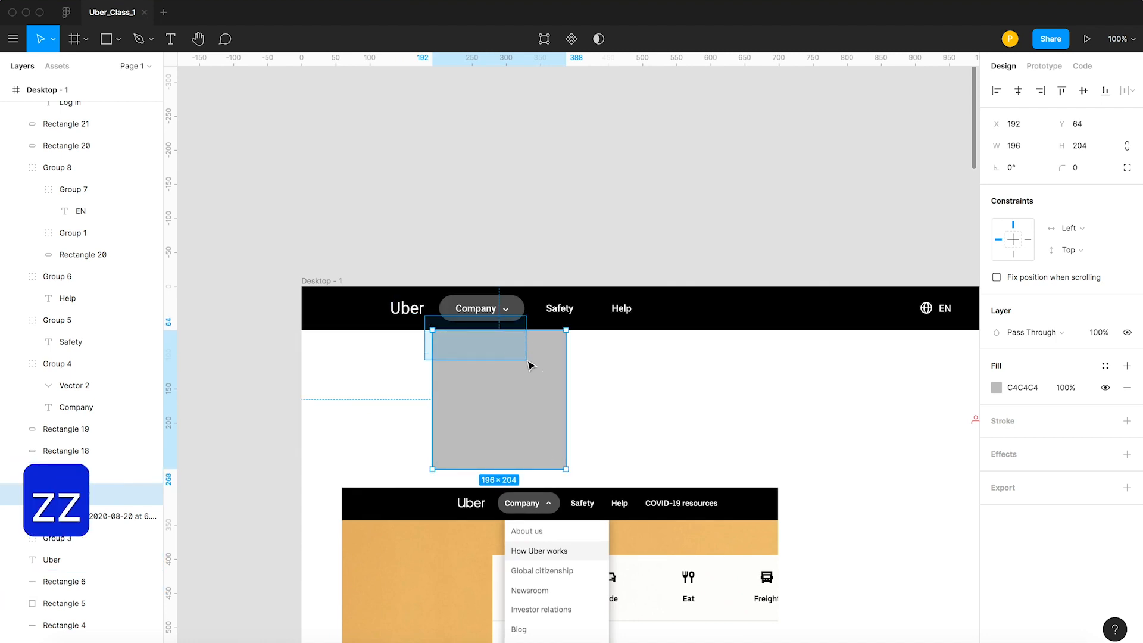
{"action": "key", "text": "v"}
{"action": "scroll", "coordinate": [481, 368], "scroll_direction": "down", "scroll_amount": 10}
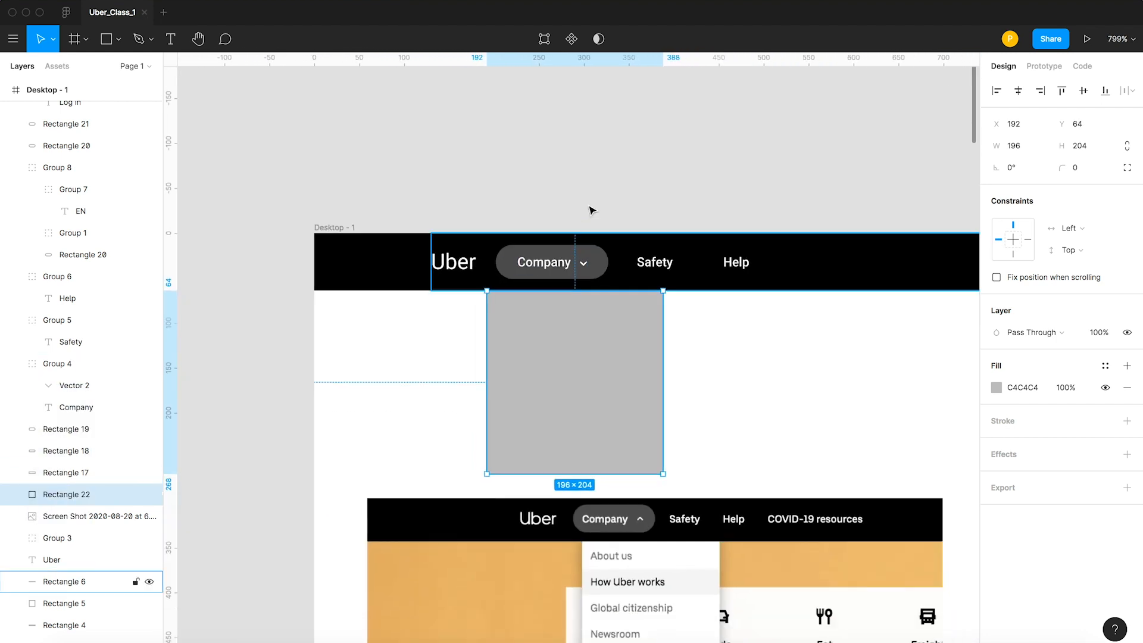
{"action": "left_click", "coordinate": [589, 208]}
Switch to the Uber site in the browser and inspect the CSS properties of the Company dropdown items.
{"action": "key", "text": "space"}
{"action": "left_click_drag", "start_coordinate": [733, 415], "coordinate": [574, 351]}
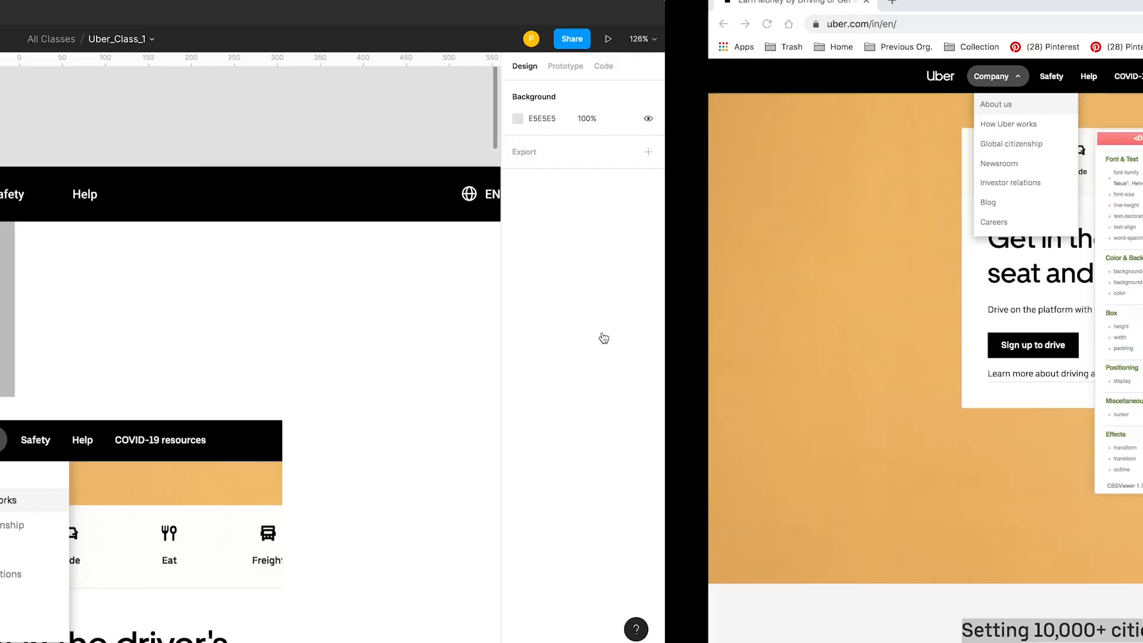
{"action": "key", "text": "ctrl+Right"}
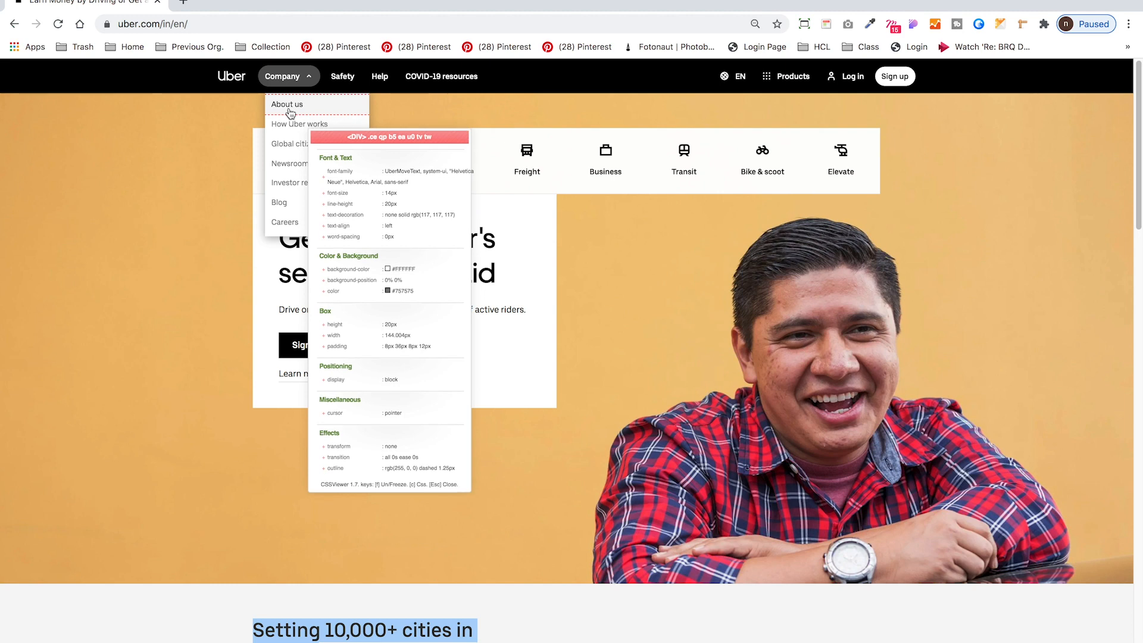
{"action": "key", "text": "super+Tab"}
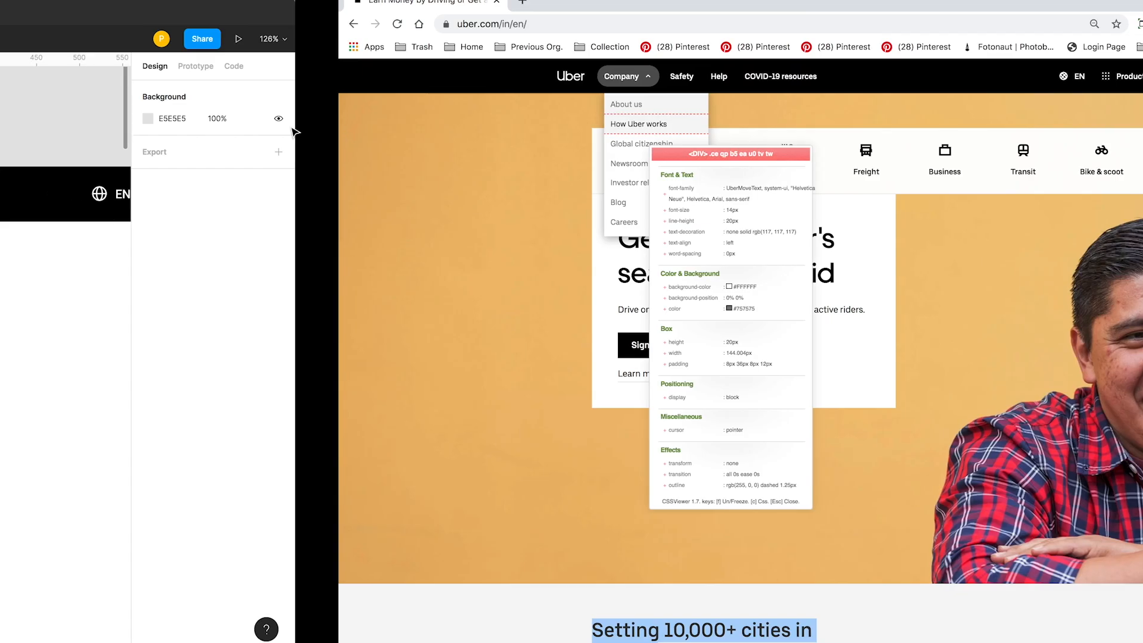
Set the fill of the dropdown rectangle under Company to white, FFFFFF.
{"action": "left_click", "coordinate": [444, 254]}
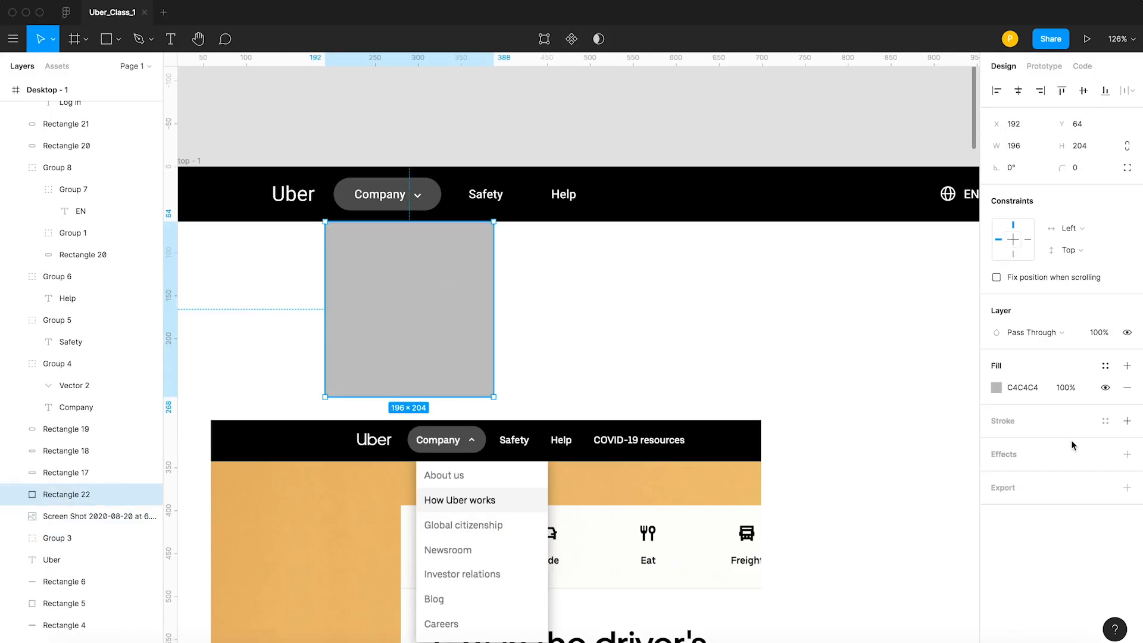
{"action": "left_click", "coordinate": [995, 389]}
{"action": "left_click_drag", "start_coordinate": [887, 378], "coordinate": [711, 267]}
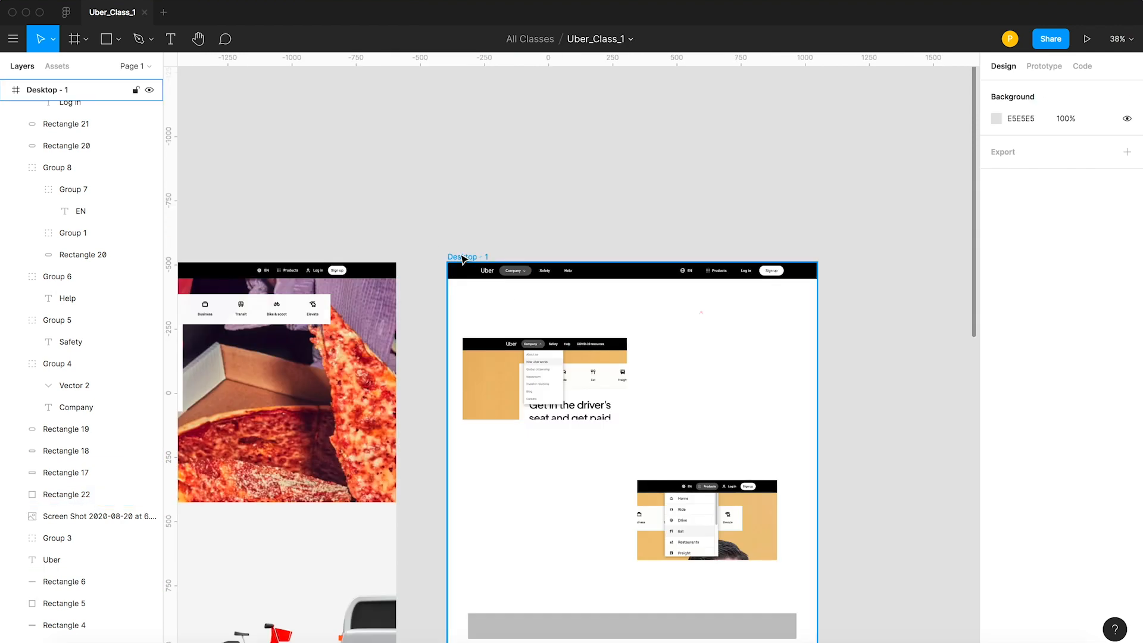
Change the background fill of the Desktop - 1 frame to a medium grey.
{"action": "left_click", "coordinate": [462, 258]}
{"action": "left_click", "coordinate": [995, 388]}
{"action": "left_click_drag", "start_coordinate": [844, 362], "coordinate": [776, 366]}
{"action": "left_click", "coordinate": [545, 237]}
Place a copy of the Safety label inside the white dropdown rectangle at X 216, Y 92.
{"action": "key", "text": "z"}
{"action": "left_click_drag", "start_coordinate": [447, 233], "coordinate": [632, 322]}
{"action": "left_click_drag", "start_coordinate": [588, 332], "coordinate": [494, 382]}
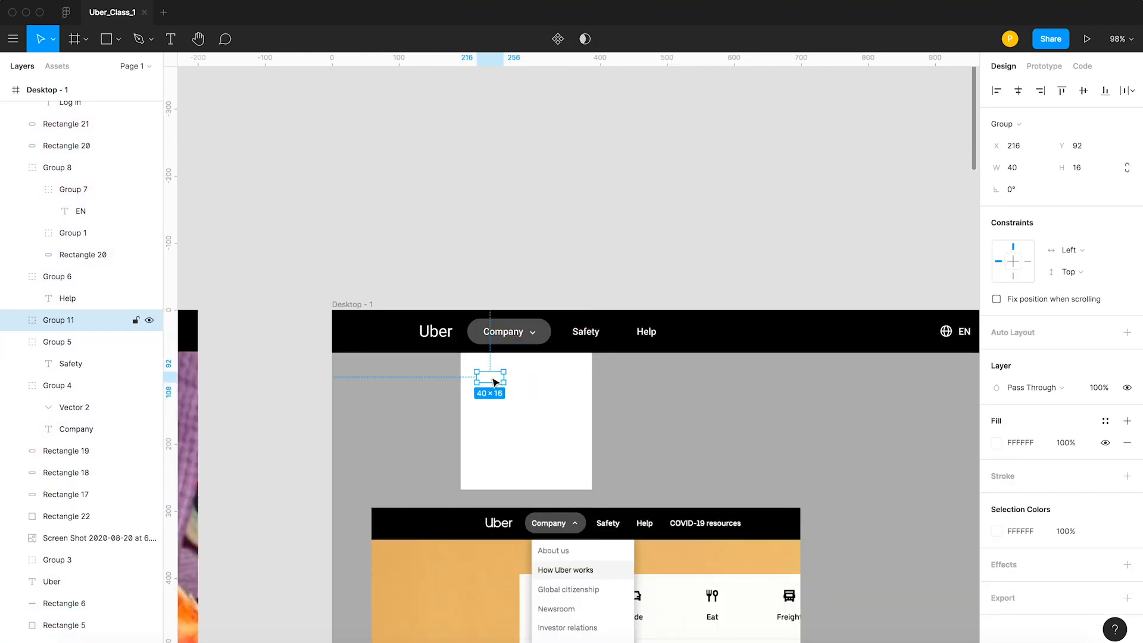
Change the fill of the copied Safety label in the dropdown to dark grey, 737373.
{"action": "left_click", "coordinate": [996, 442]}
{"action": "left_click_drag", "start_coordinate": [851, 421], "coordinate": [777, 414]}
{"action": "left_click", "coordinate": [581, 207]}
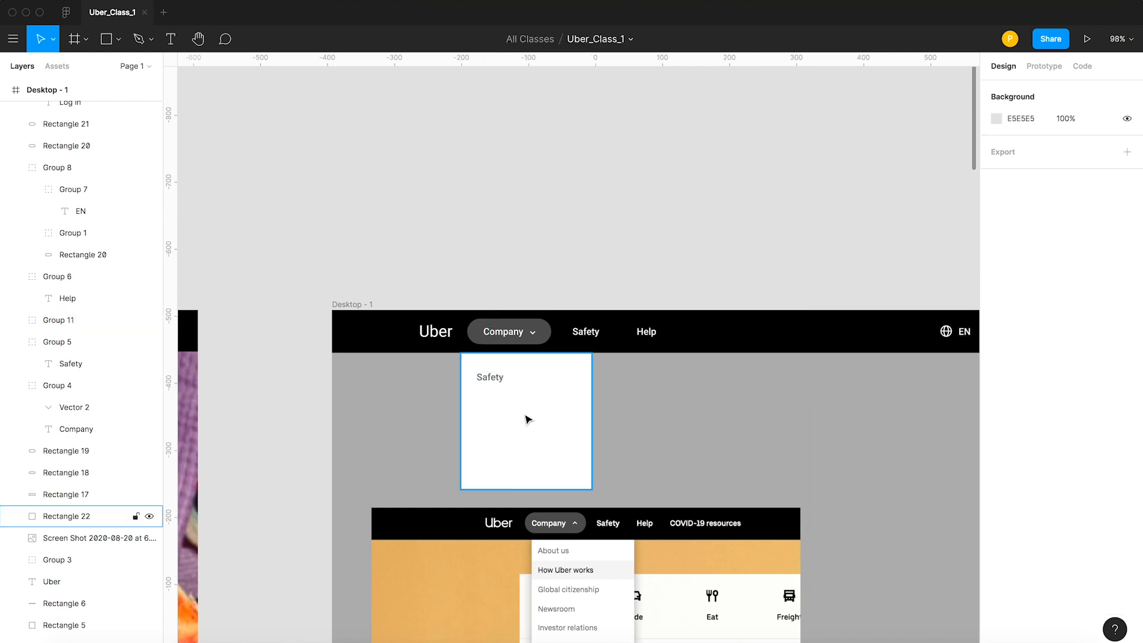
Check the dropdown wording on the Uber site, then change the copied Safety label's text to "About us".
{"action": "left_click", "coordinate": [848, 642]}
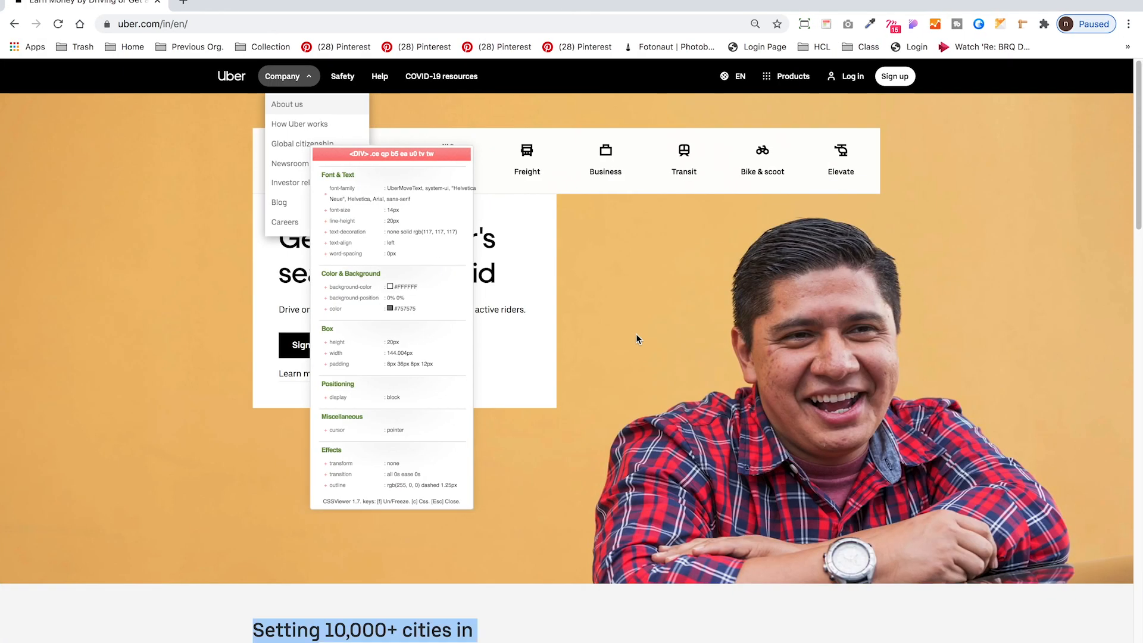
{"action": "key", "text": "super+Tab"}
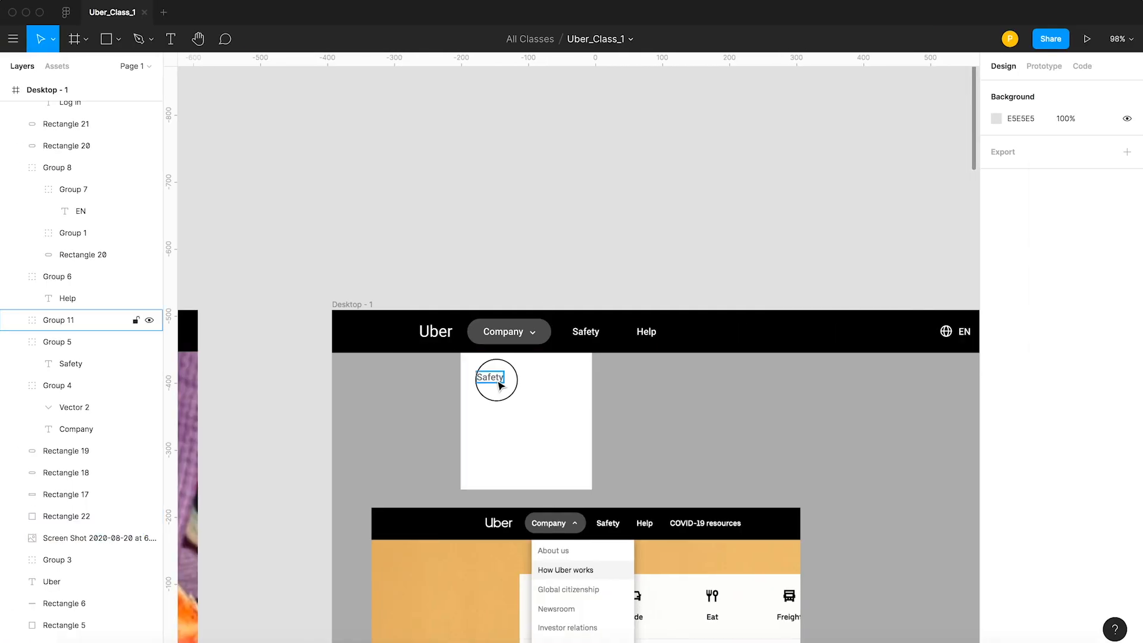
{"action": "left_click", "coordinate": [499, 381]}
{"action": "double_click", "coordinate": [493, 384]}
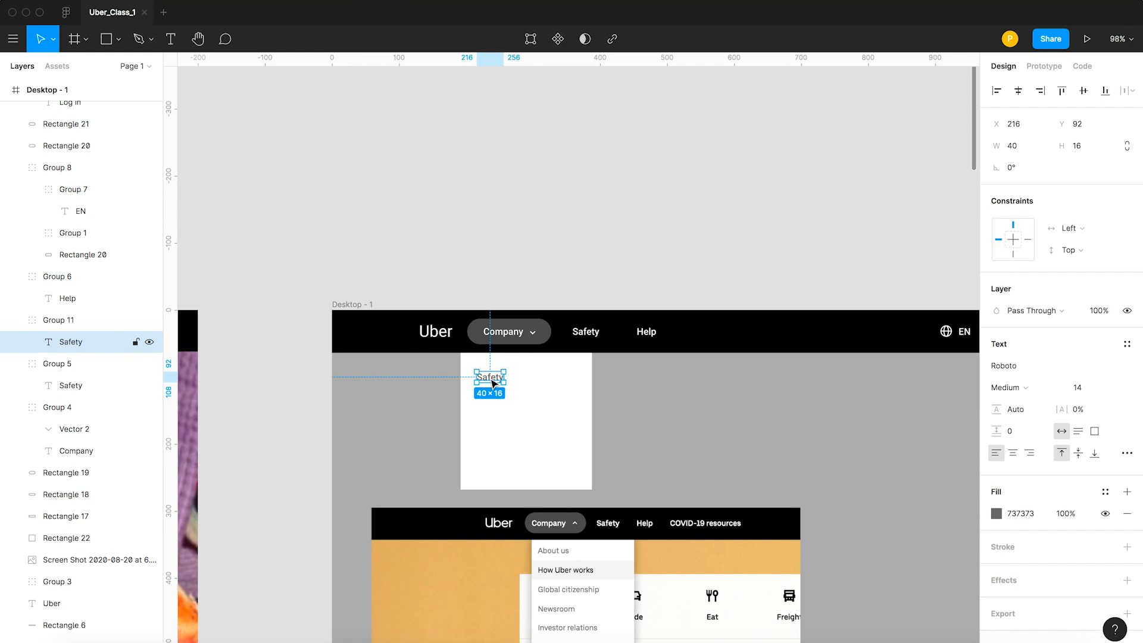
{"action": "double_click", "coordinate": [490, 379]}
{"action": "type", "text": "About Us"}
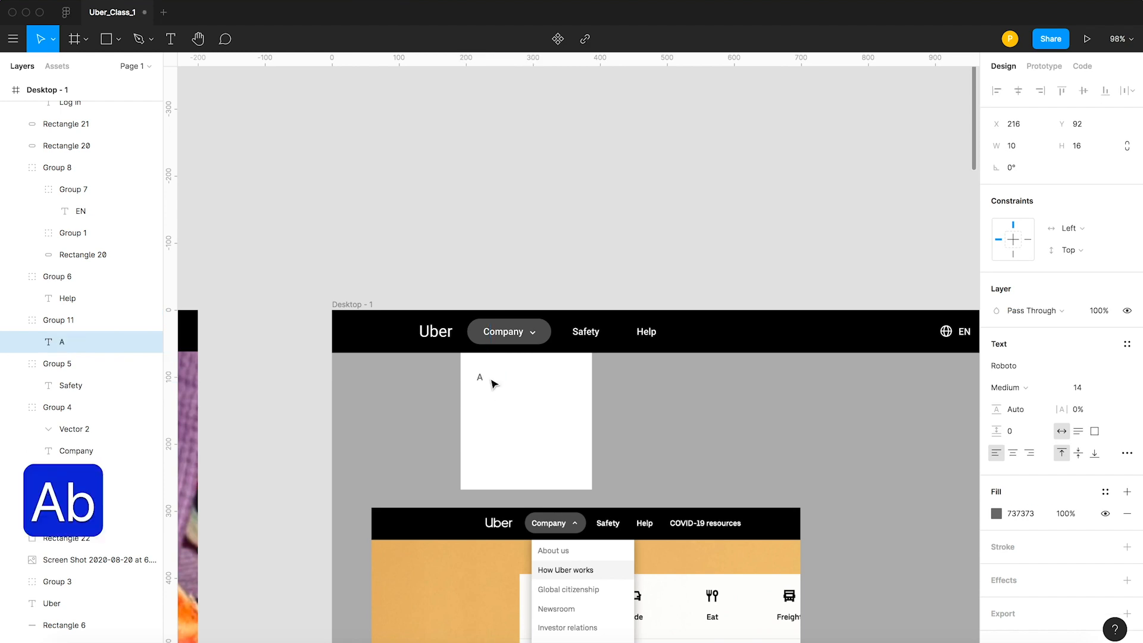
{"action": "key", "text": "BackSpace"}
{"action": "key", "text": "BackSpace"}
{"action": "type", "text": "us"}
{"action": "key", "text": "Escape"}
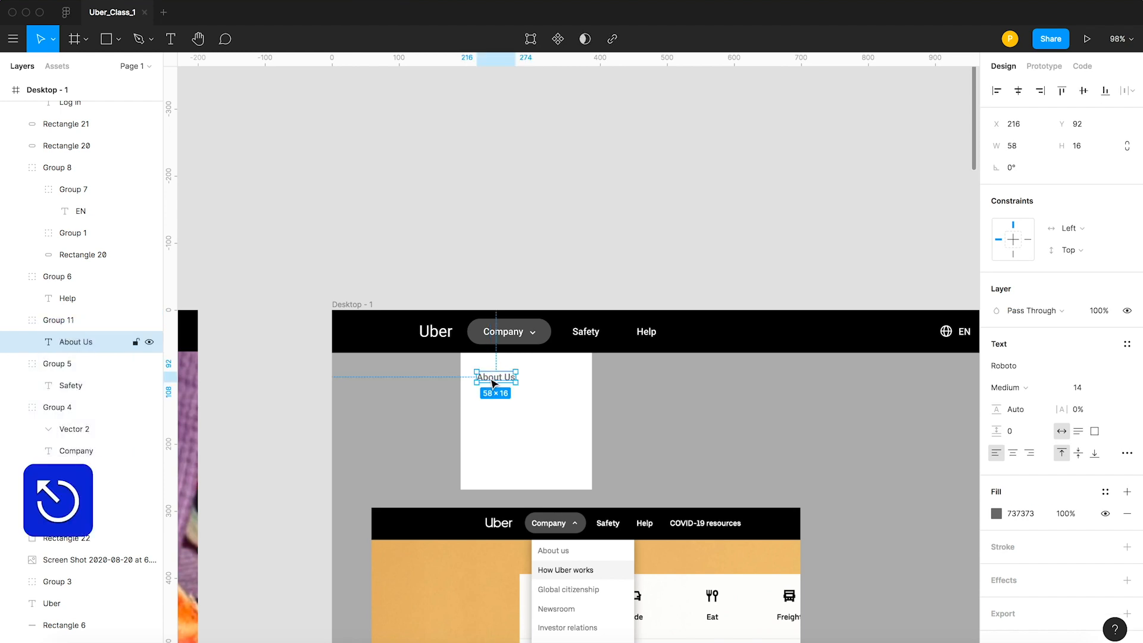
{"action": "left_click", "coordinate": [525, 431]}
Duplicate the white dropdown rectangle and shorten the copy to a height of about 58 around the About us label.
{"action": "scroll", "coordinate": [647, 449], "scroll_direction": "up", "scroll_amount": 2}
{"action": "left_click_drag", "start_coordinate": [647, 449], "coordinate": [540, 388]}
{"action": "left_click", "coordinate": [624, 377]}
{"action": "left_click", "coordinate": [419, 374]}
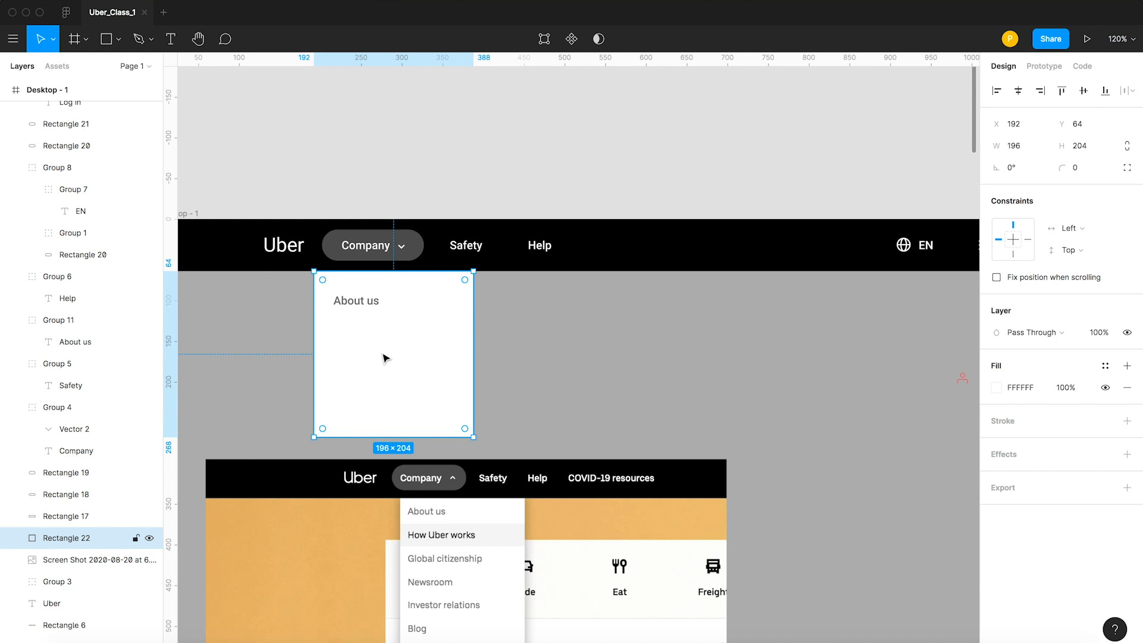
{"action": "key", "text": "super+d"}
{"action": "left_click_drag", "start_coordinate": [391, 437], "coordinate": [379, 325]}
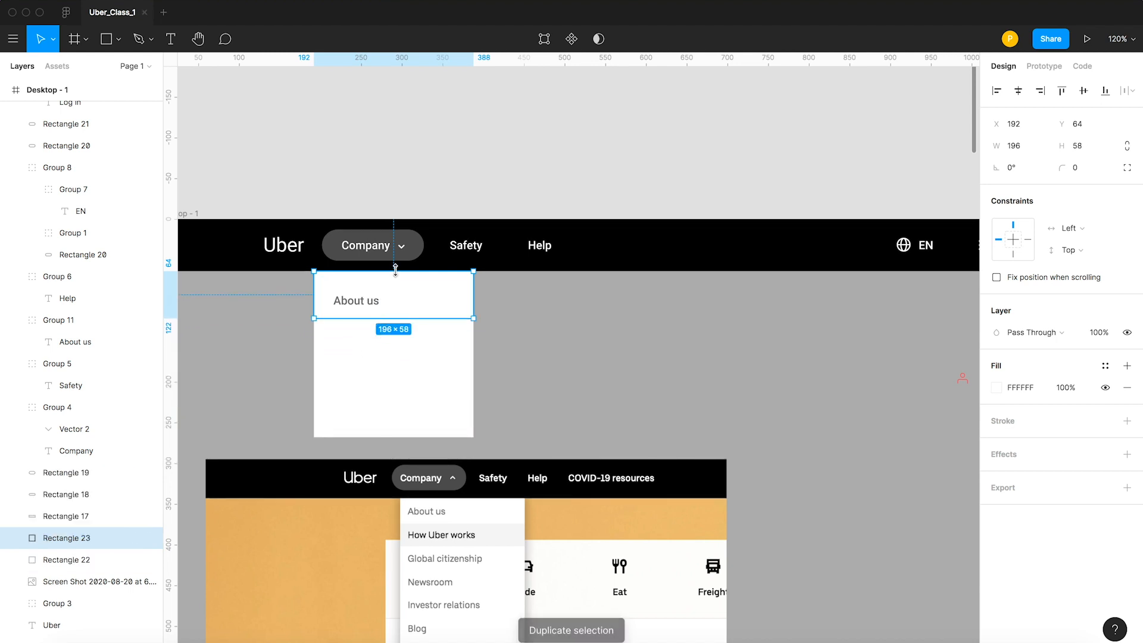
Set the height of the duplicated rectangle around About us to 40, keeping its upper edge at Y 64.
{"action": "left_click_drag", "start_coordinate": [394, 272], "coordinate": [395, 286]}
{"action": "key", "text": "super+z"}
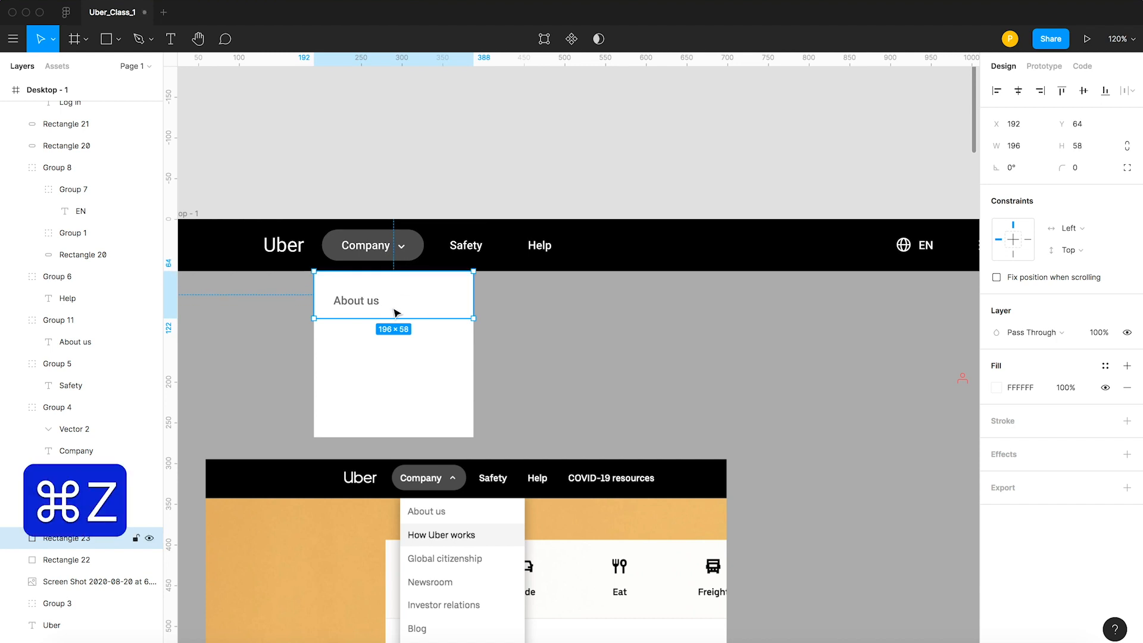
{"action": "left_click_drag", "start_coordinate": [397, 327], "coordinate": [398, 309]}
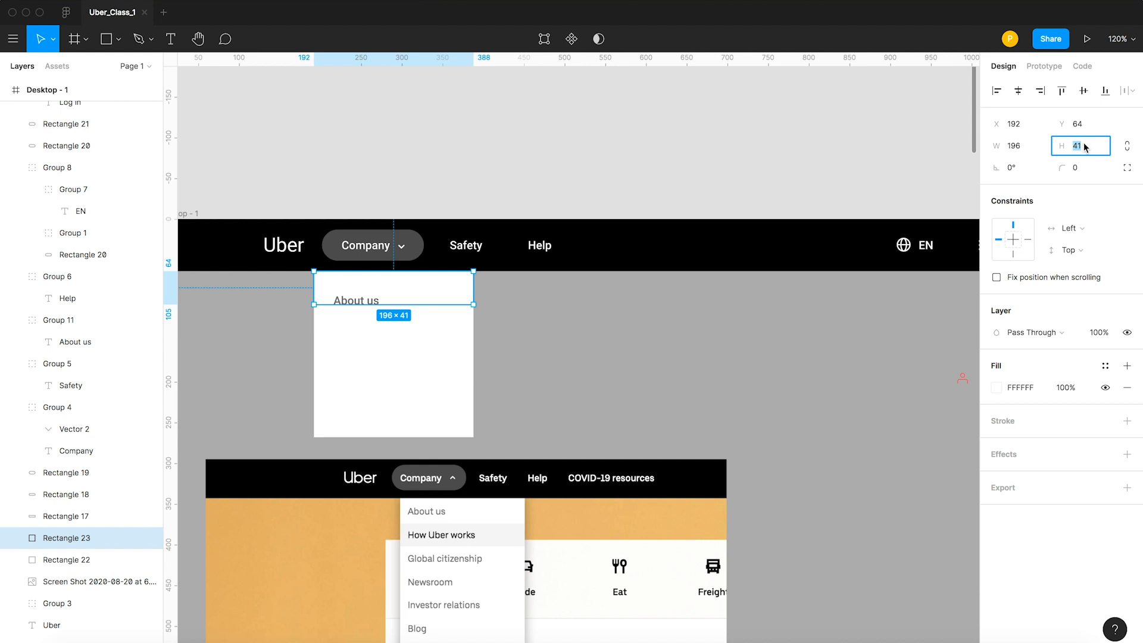
{"action": "type", "text": "40"}
{"action": "key", "text": "Return"}
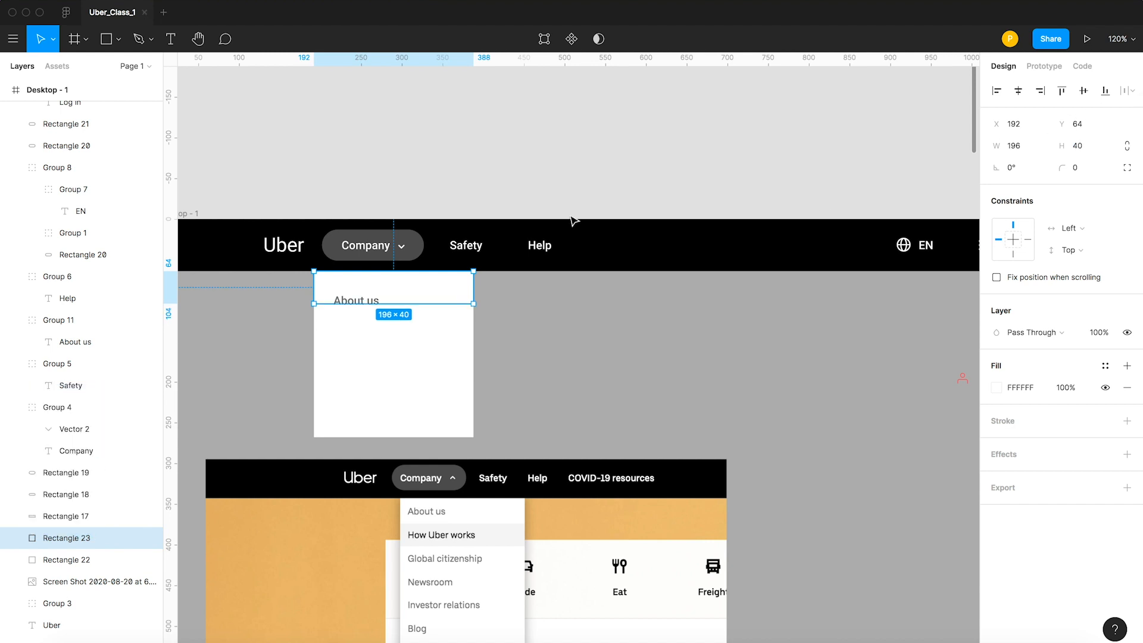
Centre the About us label vertically within the 40-high white rectangle, keeping its indent from the rectangle's left edge.
{"action": "left_click", "coordinate": [364, 299], "text": "shift"}
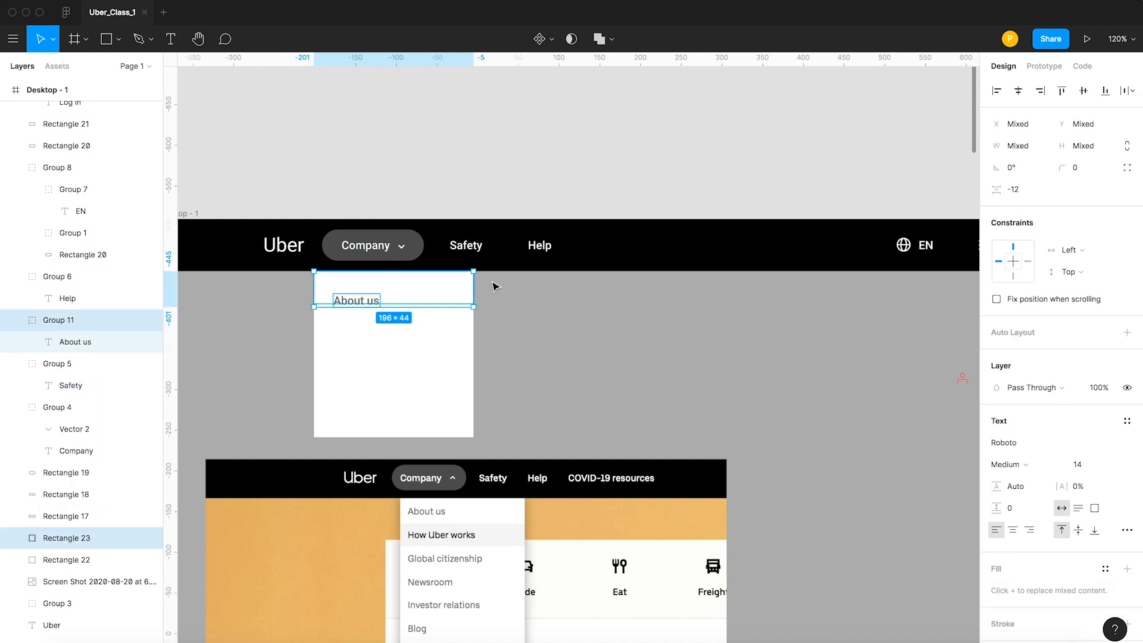
{"action": "left_click", "coordinate": [1017, 91]}
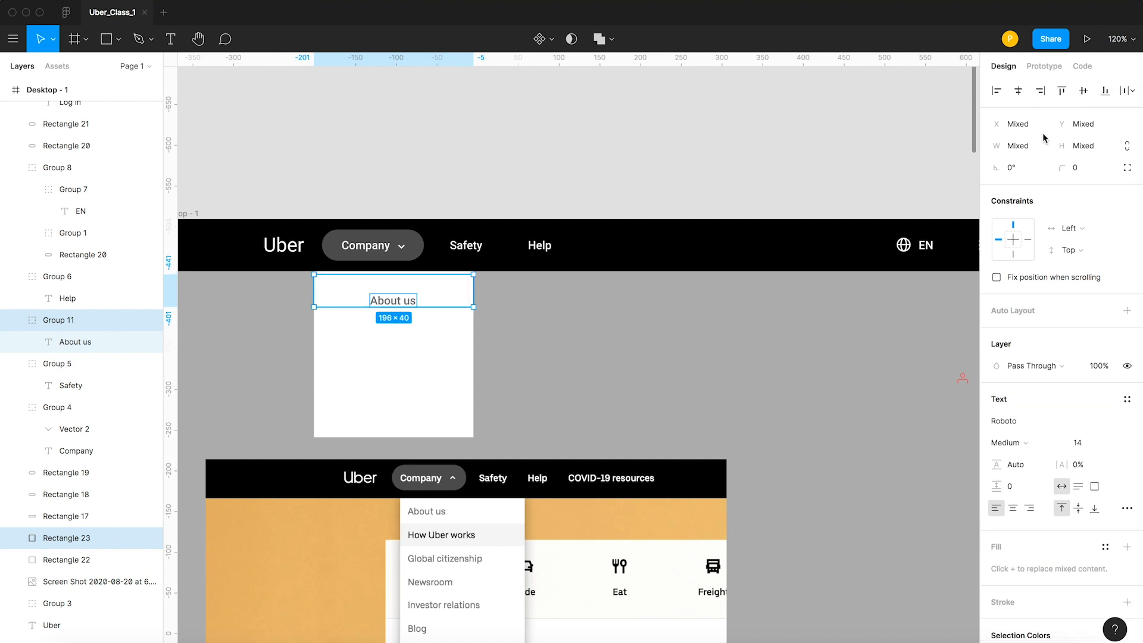
{"action": "left_click", "coordinate": [1083, 91]}
{"action": "left_click_drag", "start_coordinate": [404, 285], "coordinate": [361, 290]}
{"action": "left_click", "coordinate": [428, 184]}
{"action": "left_click", "coordinate": [402, 295]}
{"action": "key", "text": "super+z"}
{"action": "key", "text": "z"}
{"action": "key", "text": "z"}
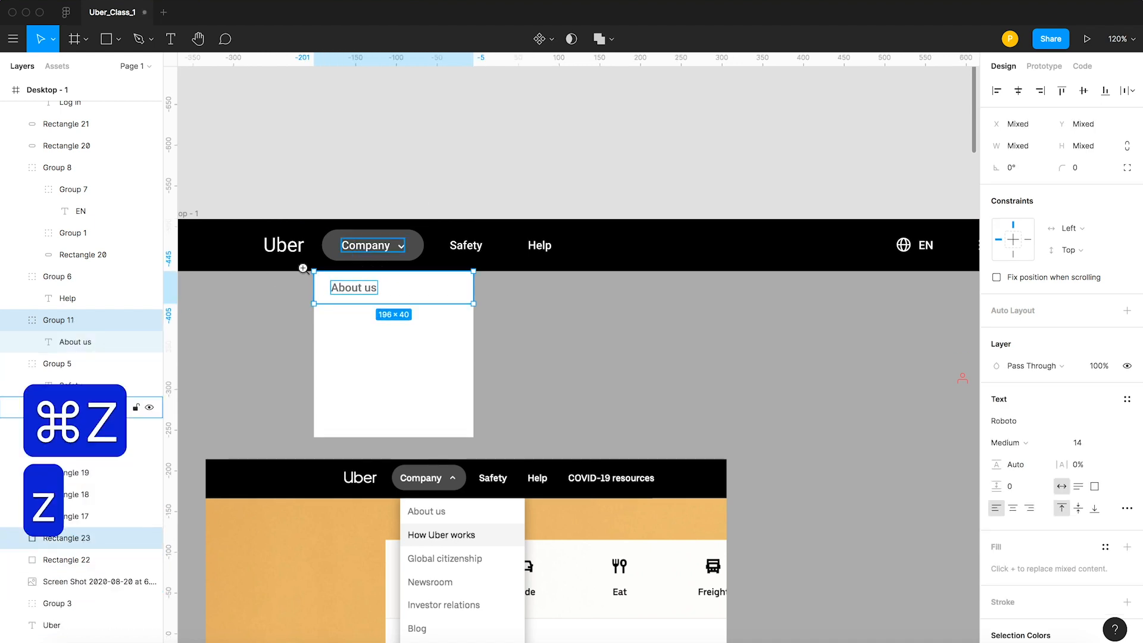
{"action": "left_click_drag", "start_coordinate": [281, 239], "coordinate": [534, 390]}
Group the About us label with its rectangle and duplicate the row straight down until five rows are stacked.
{"action": "key", "text": "super+g"}
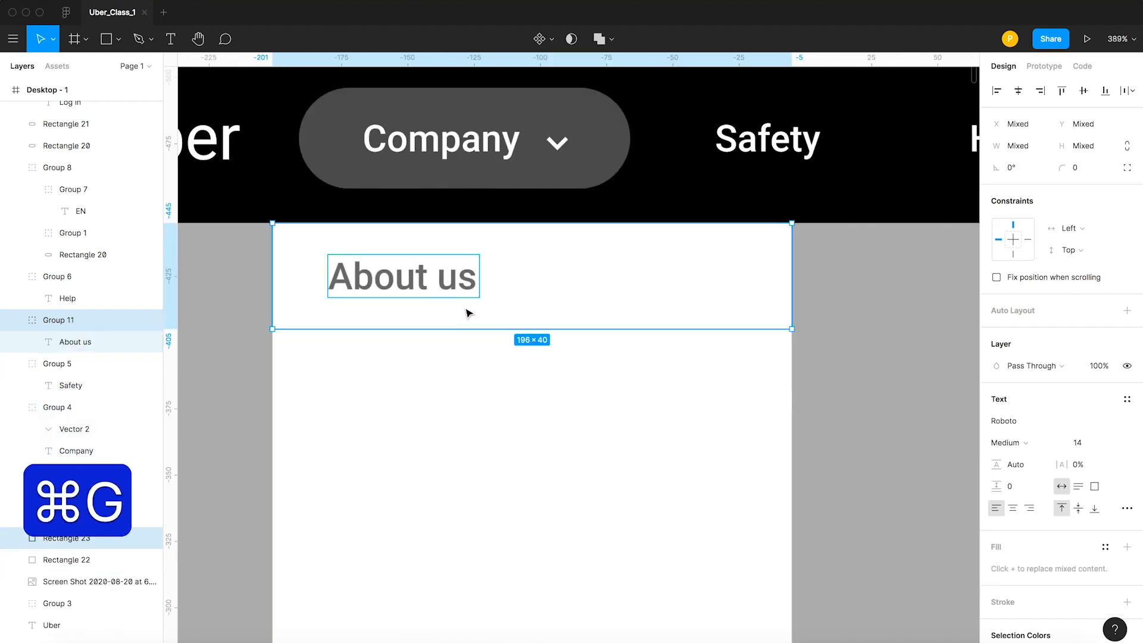
{"action": "left_click", "coordinate": [462, 376]}
{"action": "left_click_drag", "start_coordinate": [460, 375], "coordinate": [462, 382]}
{"action": "key", "text": "super+d"}
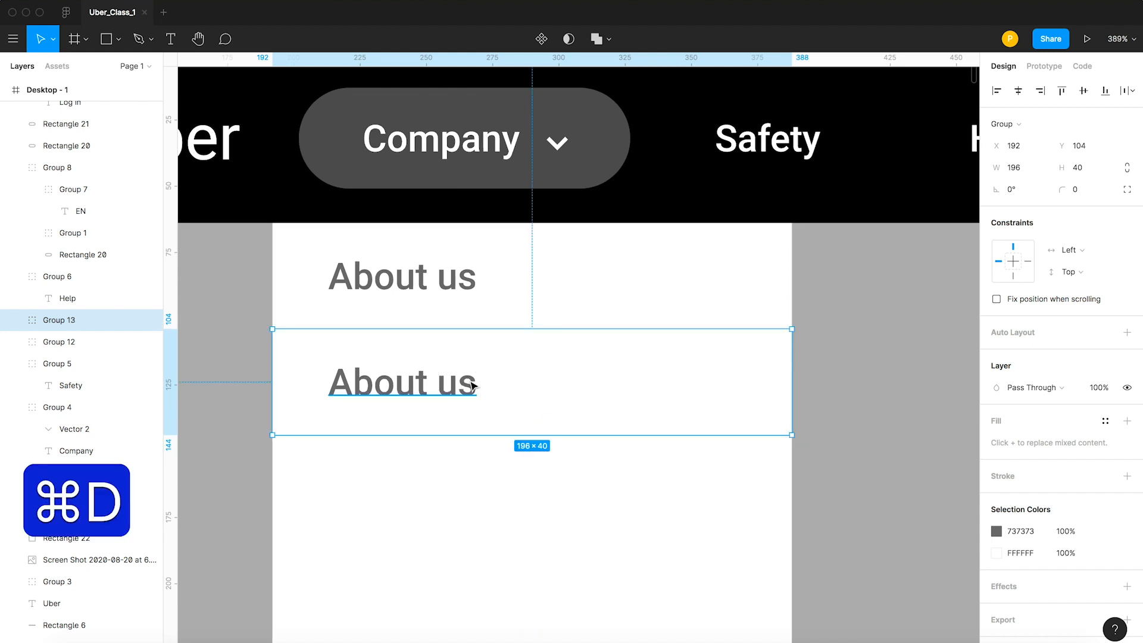
{"action": "scroll", "coordinate": [548, 398], "scroll_direction": "down", "scroll_amount": 5}
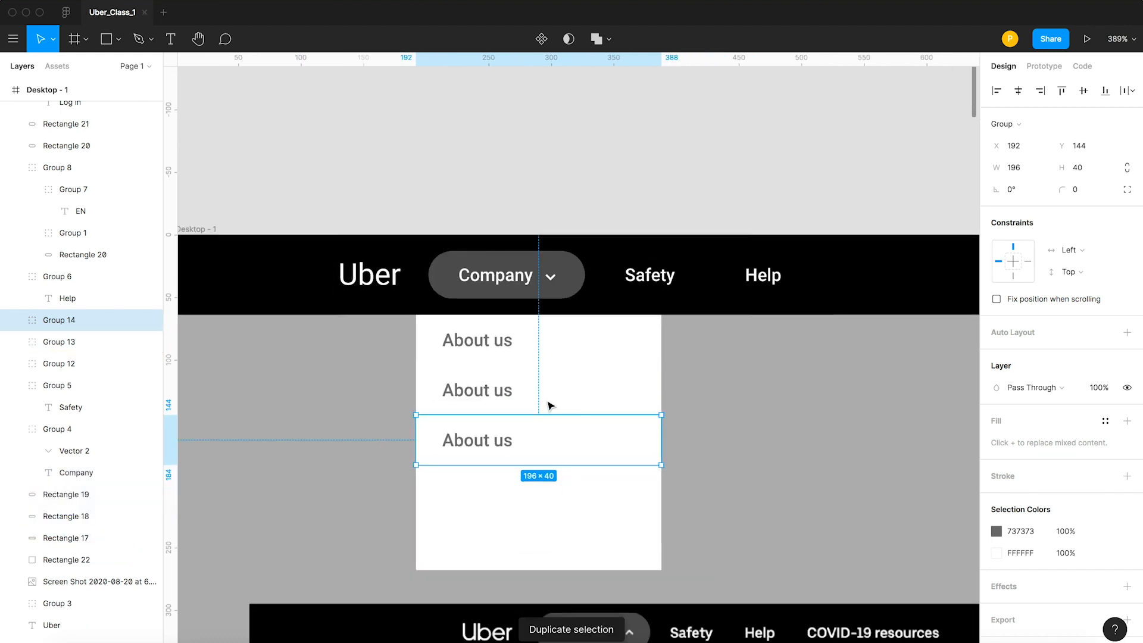
{"action": "key", "text": "super+d"}
{"action": "key", "text": "super+d"}
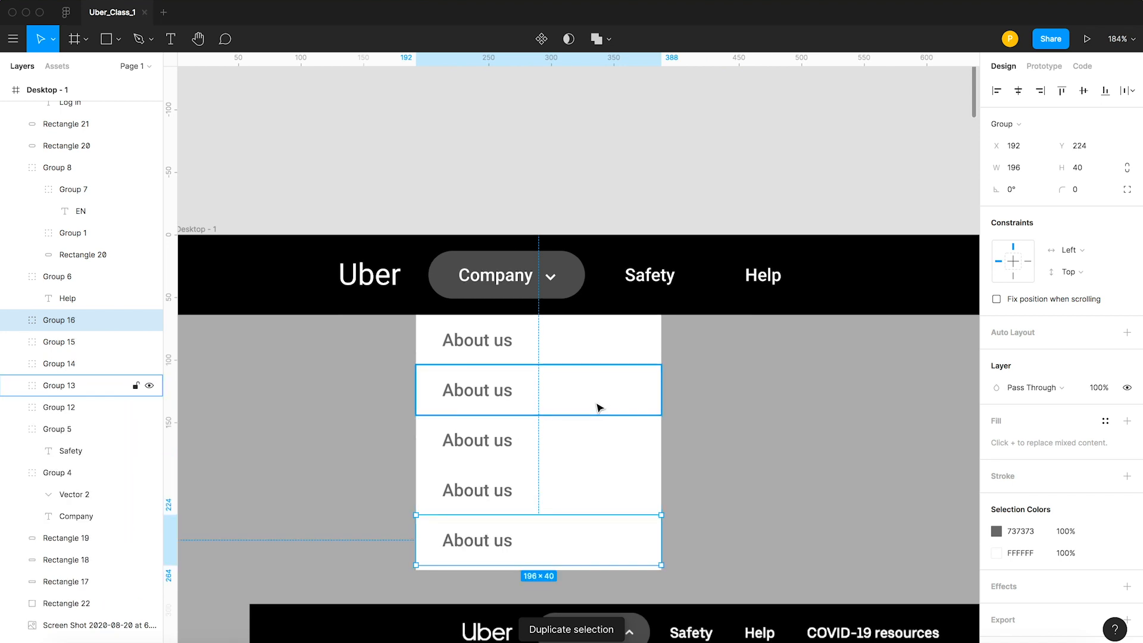
{"action": "scroll", "coordinate": [595, 402], "scroll_direction": "down", "scroll_amount": 4}
{"action": "left_click", "coordinate": [593, 228]}
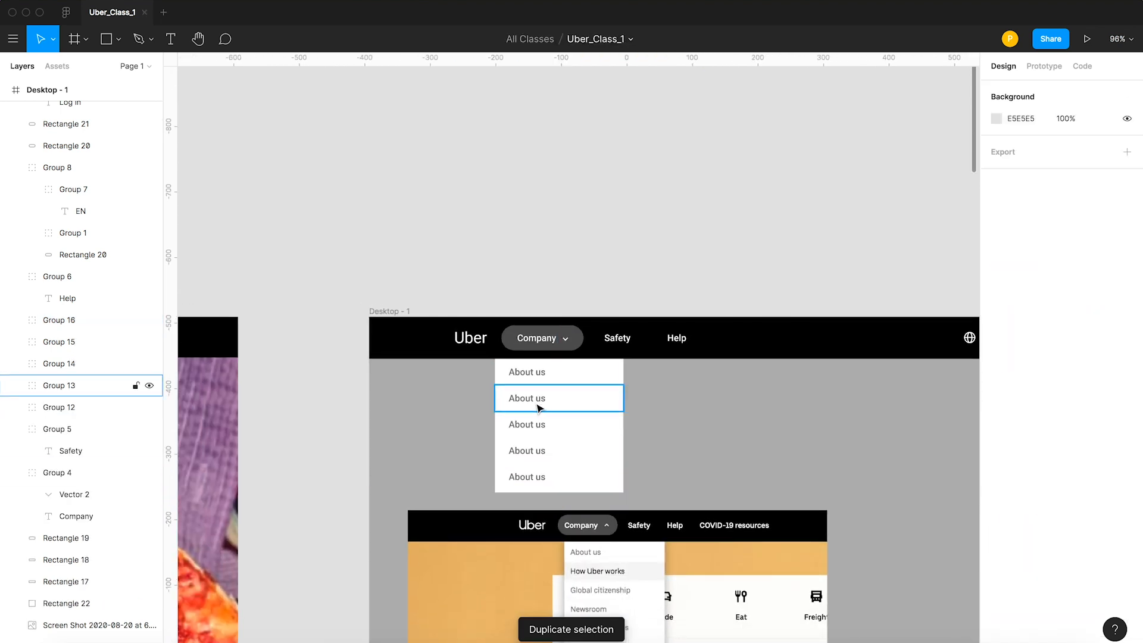
Change the background rectangle of the second dropdown row to light grey, F5F5F5.
{"action": "key", "text": "space"}
{"action": "left_click_drag", "start_coordinate": [545, 256], "coordinate": [438, 246]}
{"action": "double_click", "coordinate": [480, 397]}
{"action": "left_click", "coordinate": [479, 265]}
{"action": "left_click", "coordinate": [476, 378]}
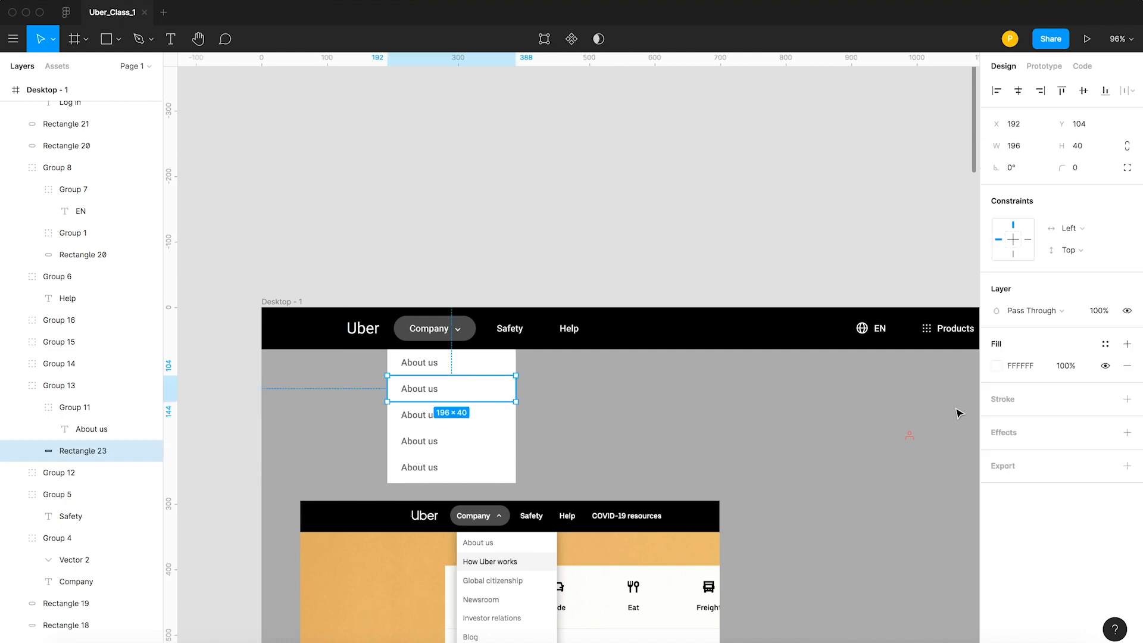
{"action": "left_click", "coordinate": [996, 365]}
{"action": "left_click_drag", "start_coordinate": [817, 328], "coordinate": [809, 325]}
{"action": "left_click", "coordinate": [666, 381]}
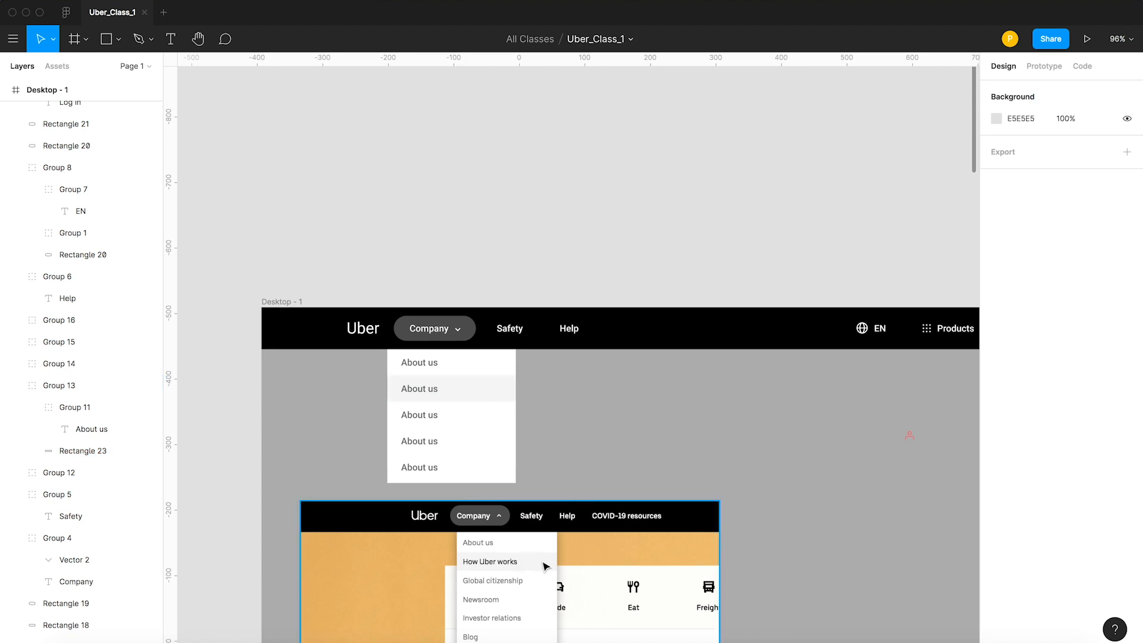
Darken the text of the second dropdown row's About us label to 313131.
{"action": "left_click", "coordinate": [481, 394]}
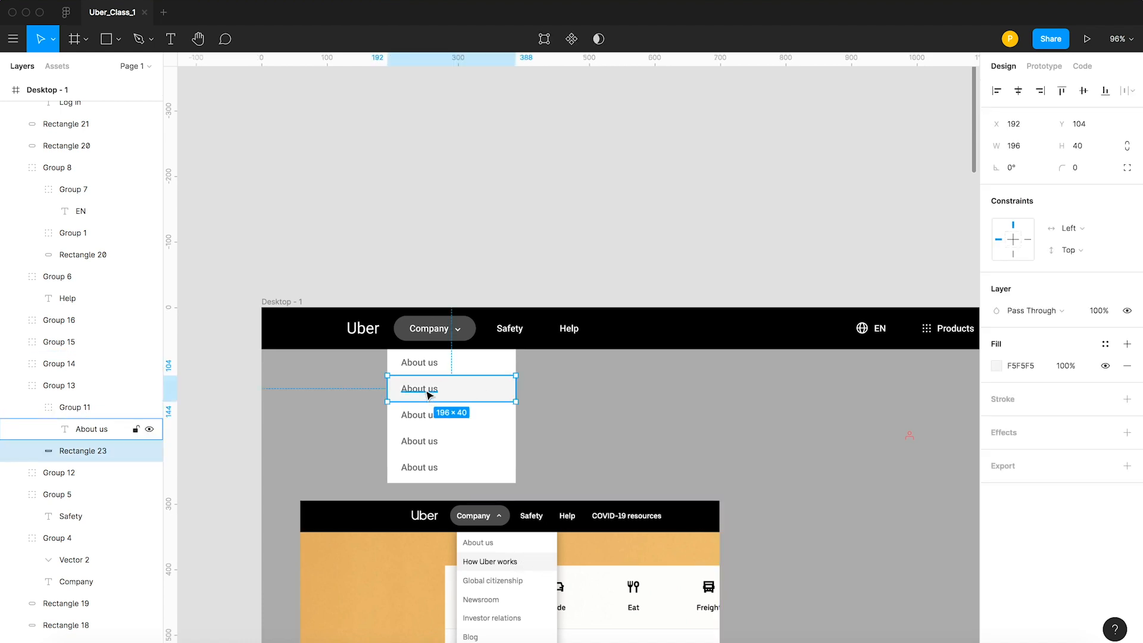
{"action": "left_click", "coordinate": [428, 395]}
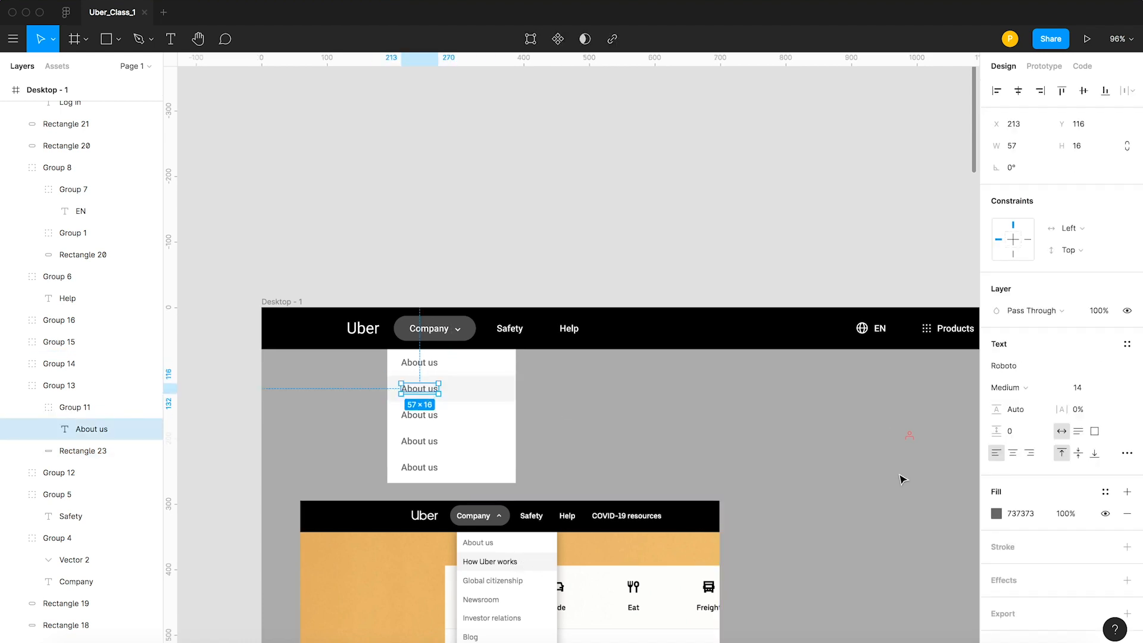
{"action": "left_click", "coordinate": [996, 513]}
{"action": "left_click_drag", "start_coordinate": [817, 406], "coordinate": [796, 451]}
{"action": "left_click", "coordinate": [565, 246]}
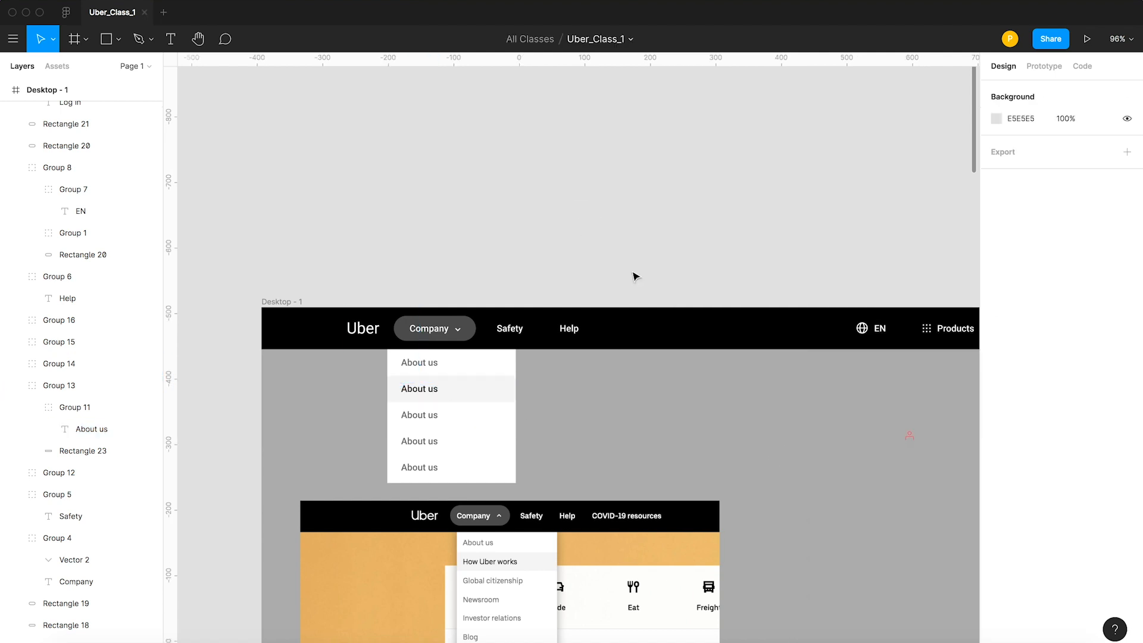
Switch to the Uber site in the browser and examine its opened Company and Products dropdown menus, then return to the design.
{"action": "scroll", "coordinate": [627, 206], "scroll_direction": "down", "scroll_amount": 5}
{"action": "scroll", "coordinate": [602, 265], "scroll_direction": "up", "scroll_amount": 5}
{"action": "key", "text": "space"}
{"action": "left_click_drag", "start_coordinate": [608, 464], "coordinate": [479, 388]}
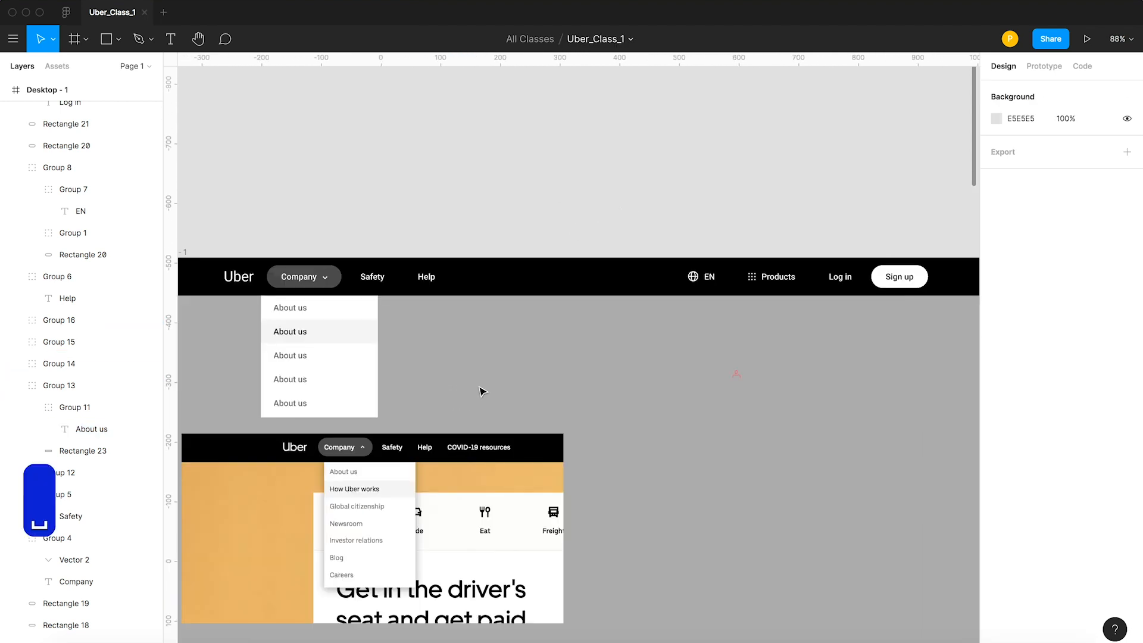
{"action": "scroll", "coordinate": [812, 355], "scroll_direction": "down", "scroll_amount": 3}
{"action": "left_click", "coordinate": [786, 304]}
{"action": "key", "text": "Escape"}
{"action": "key", "text": "super+Tab"}
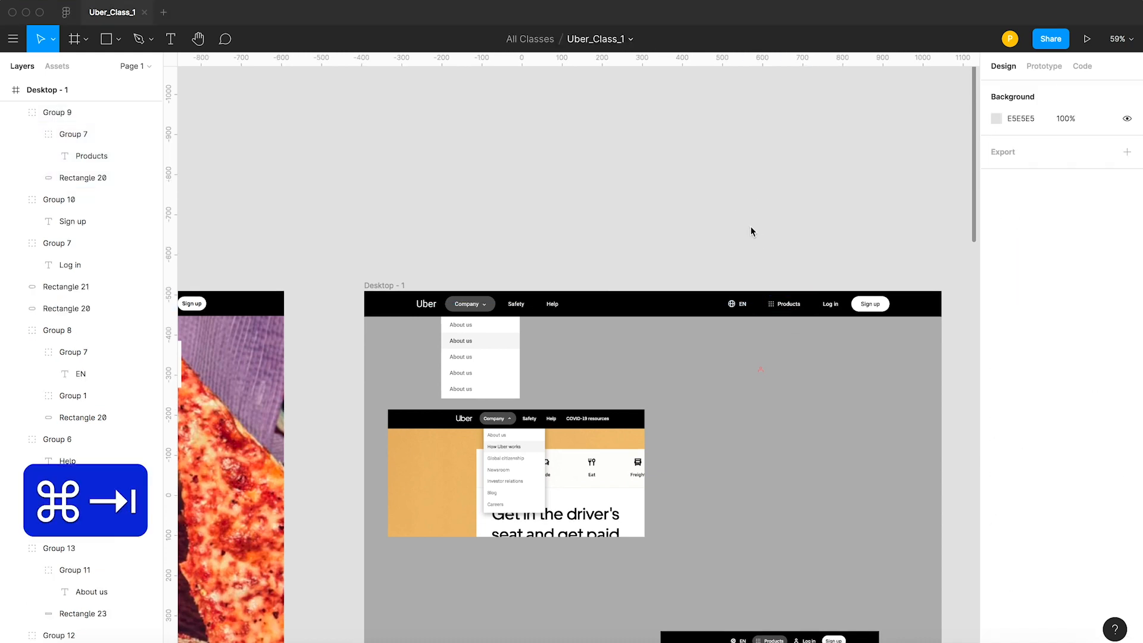
{"action": "left_click", "coordinate": [797, 76]}
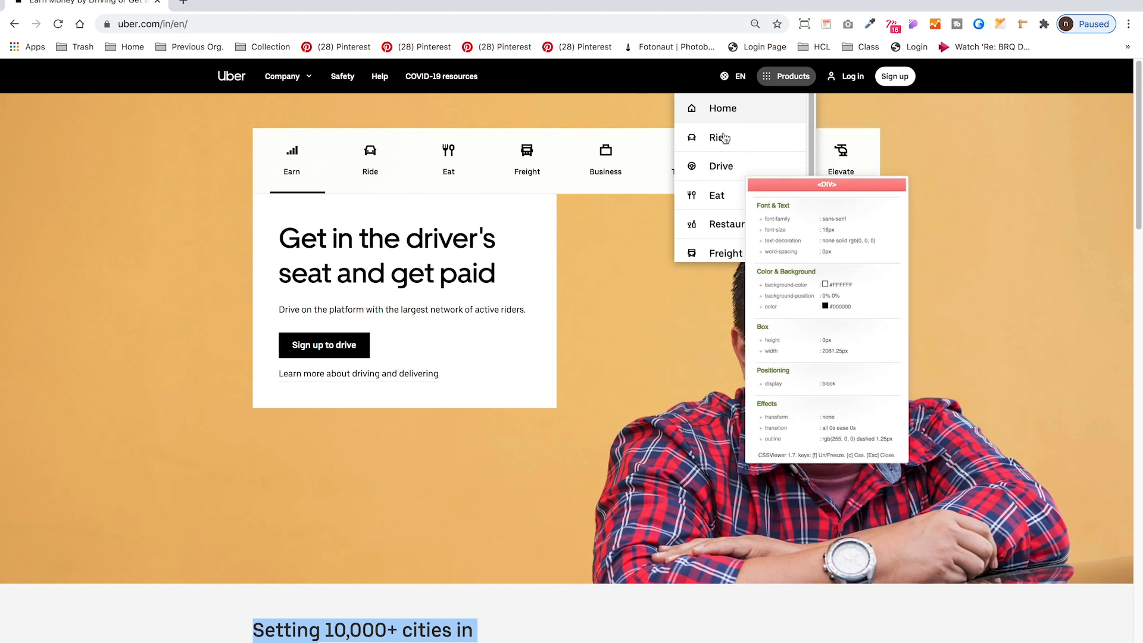
{"action": "left_click", "coordinate": [292, 78]}
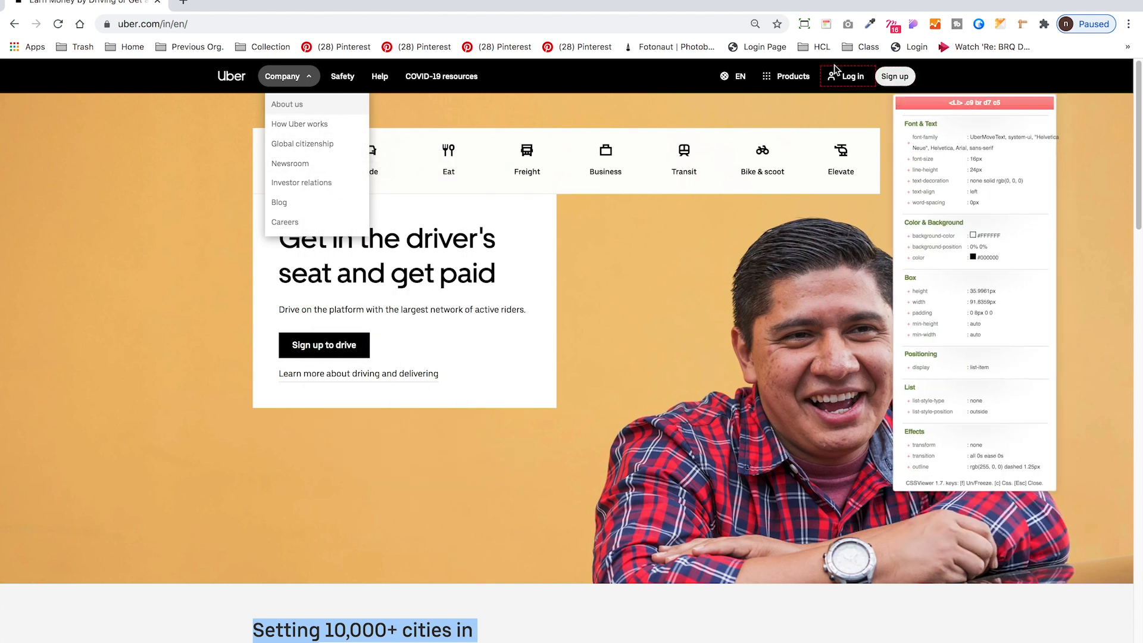
{"action": "left_click", "coordinate": [789, 76]}
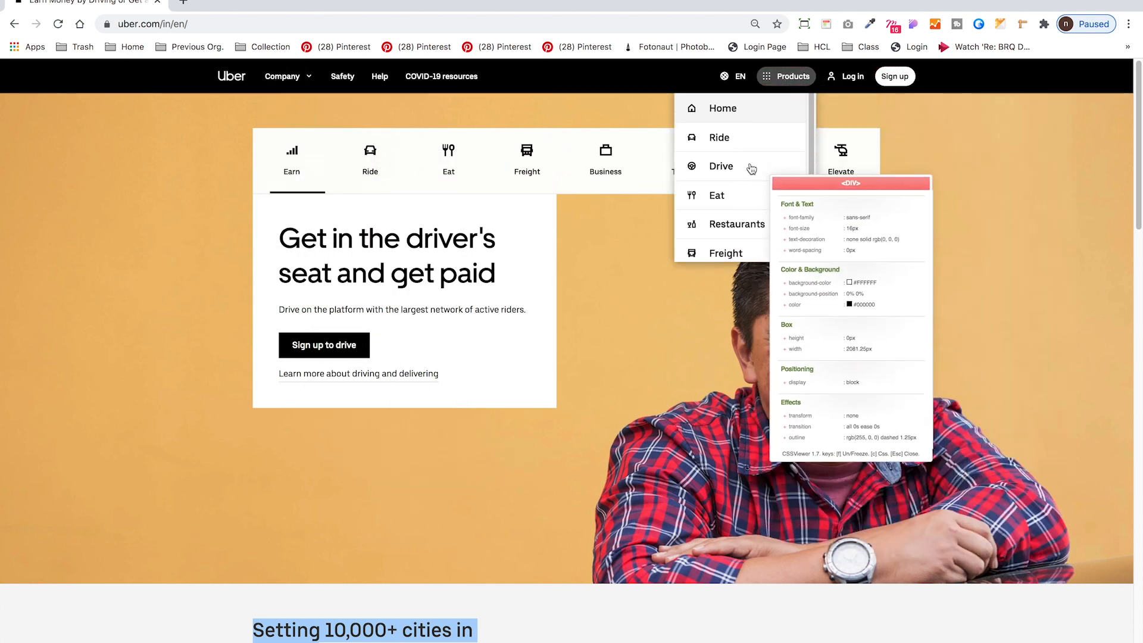
{"action": "key", "text": "ctrl+Left"}
{"action": "left_click", "coordinate": [753, 210]}
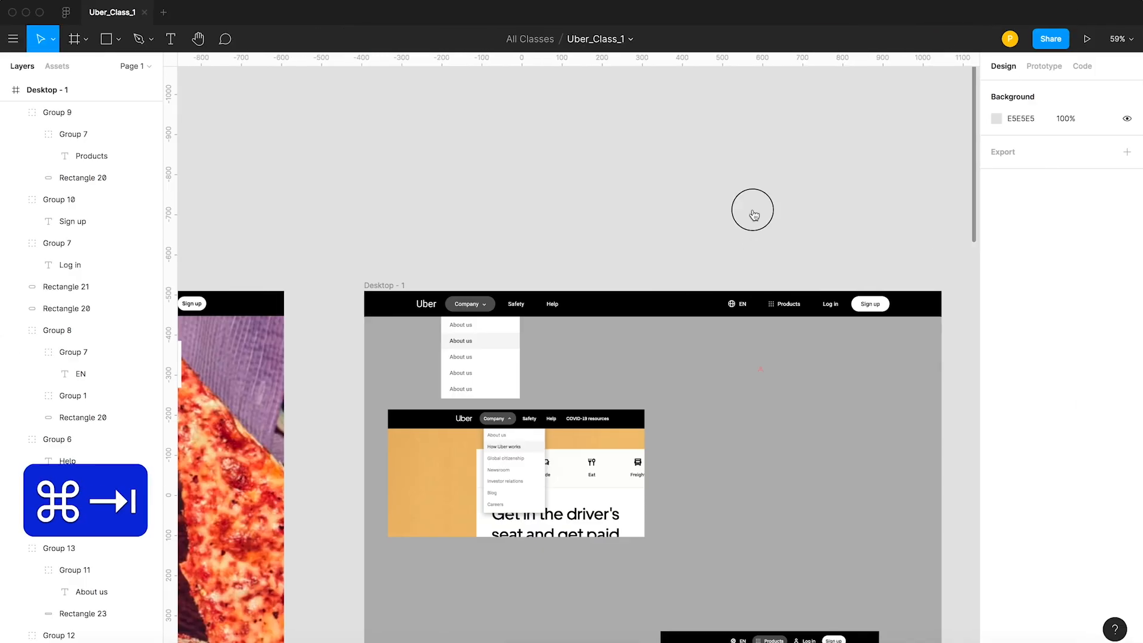
Copy the whole five-row Company dropdown with its white backing to beneath the Products header item, at X 985.
{"action": "key", "text": "space"}
{"action": "left_click_drag", "start_coordinate": [774, 260], "coordinate": [627, 241]}
{"action": "left_click_drag", "start_coordinate": [294, 328], "coordinate": [668, 364]}
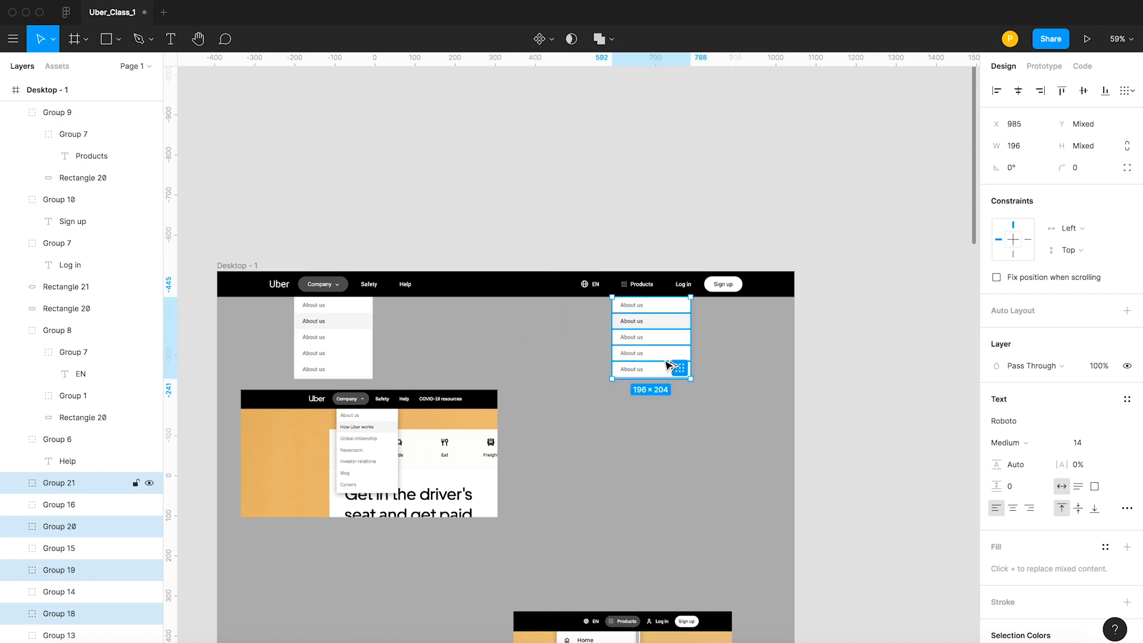
Move the Products menu screenshot up to just below the copied dropdown and delete the Company menu screenshot.
{"action": "left_click_drag", "start_coordinate": [622, 619], "coordinate": [643, 419]}
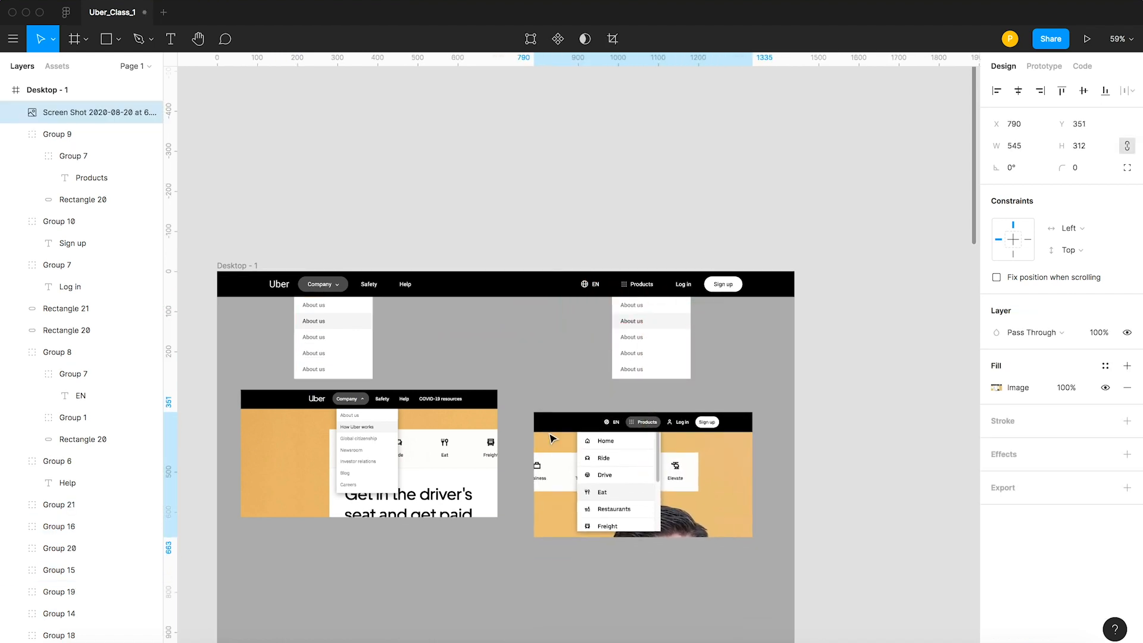
{"action": "left_click", "coordinate": [474, 443]}
{"action": "key", "text": "BackSpace"}
{"action": "left_click_drag", "start_coordinate": [691, 487], "coordinate": [671, 477]}
{"action": "left_click", "coordinate": [359, 369]}
{"action": "left_click", "coordinate": [355, 374]}
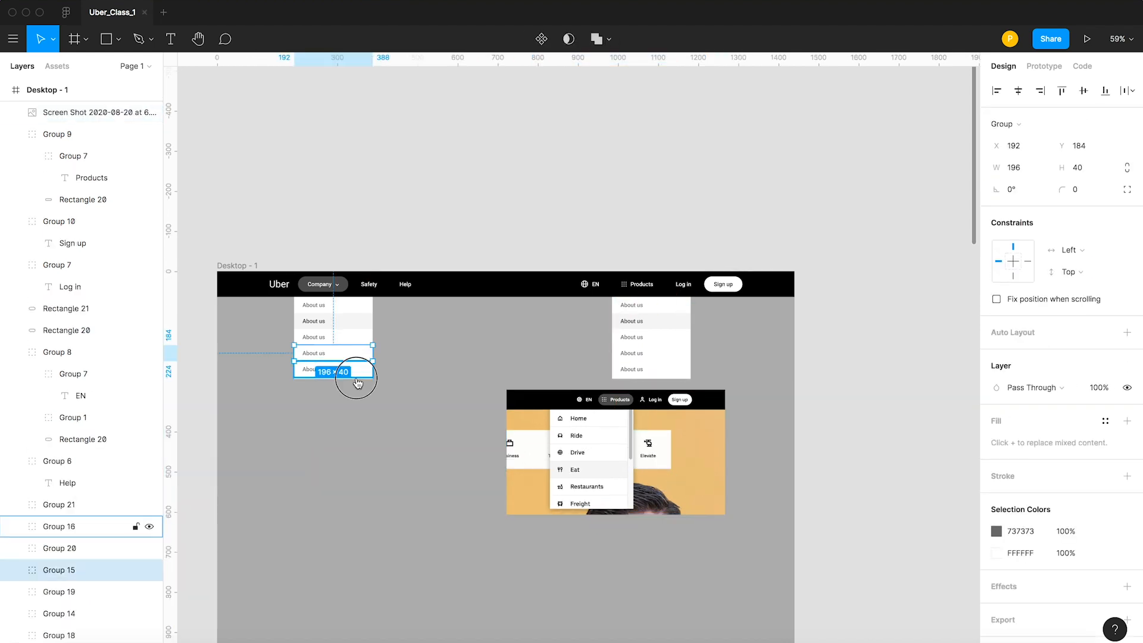
{"action": "left_click", "coordinate": [417, 234]}
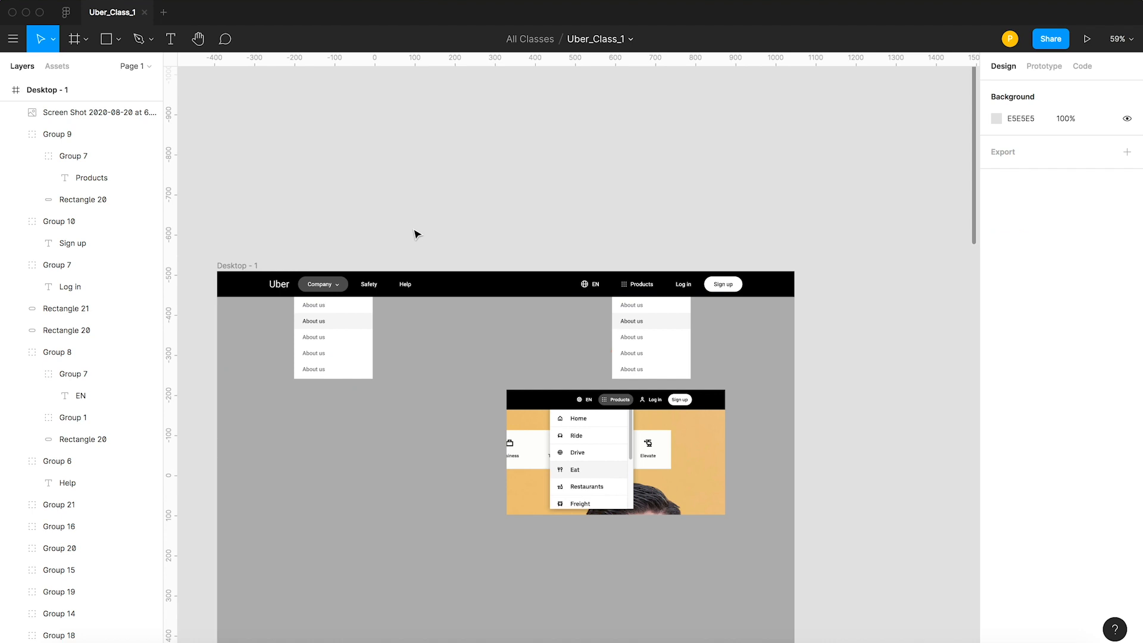
Delete the lower four About us rows from the copied dropdown under Products, leaving only the first row.
{"action": "key", "text": "z"}
{"action": "left_click_drag", "start_coordinate": [500, 231], "coordinate": [668, 411]}
{"action": "left_click", "coordinate": [536, 243]}
{"action": "left_click", "coordinate": [519, 264], "text": "shift"}
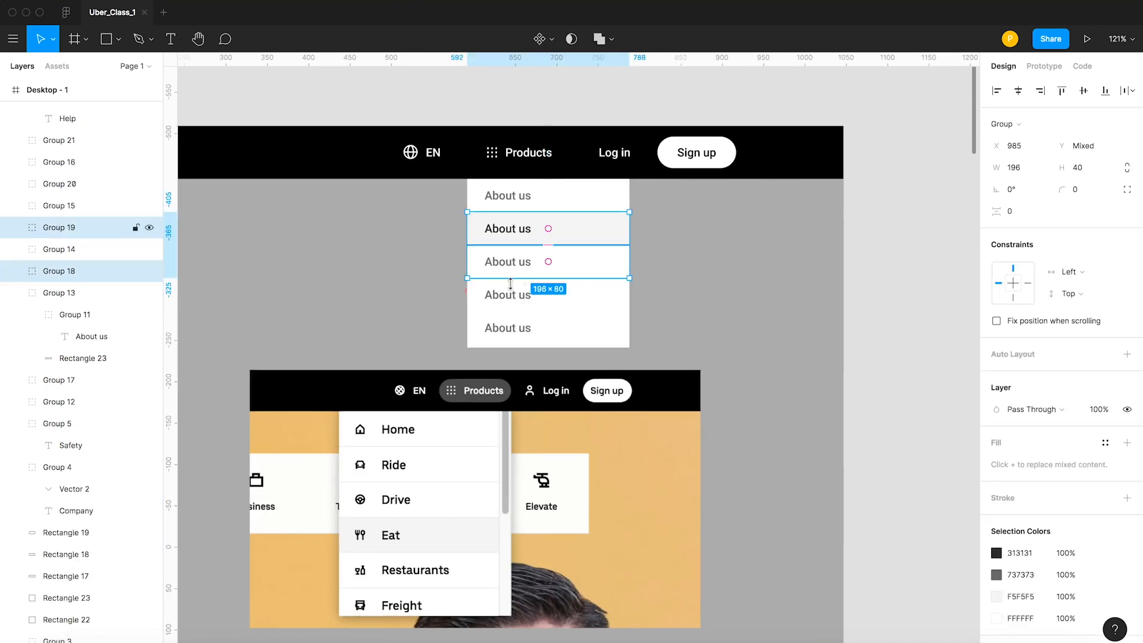
{"action": "left_click", "coordinate": [509, 292], "text": "shift"}
{"action": "left_click", "coordinate": [500, 334], "text": "shift"}
{"action": "key", "text": "BackSpace"}
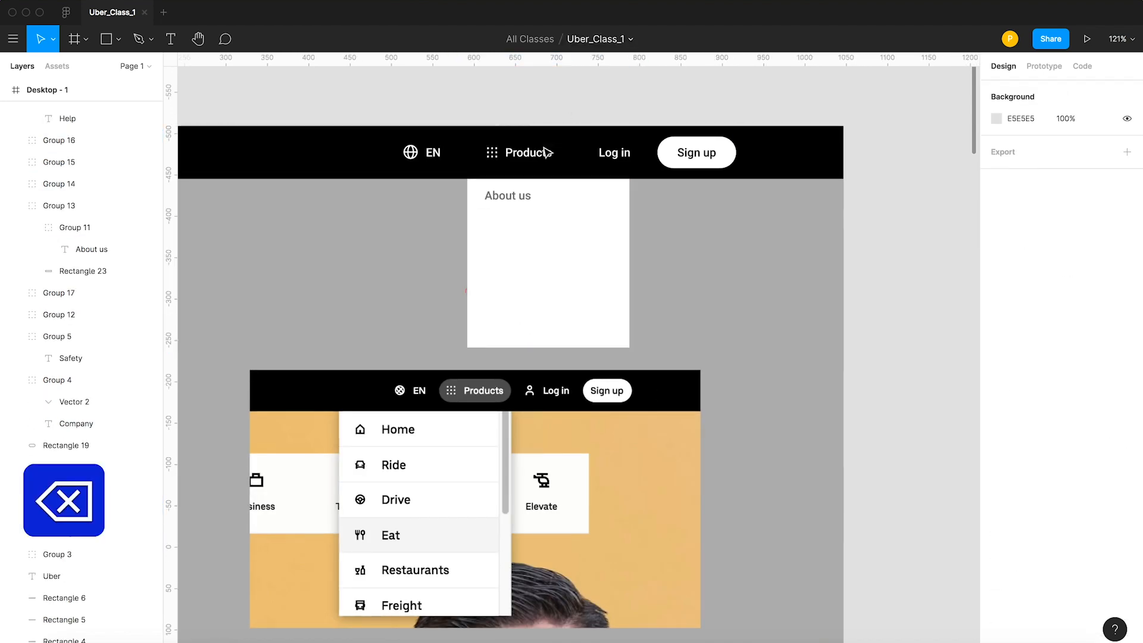
{"action": "left_click", "coordinate": [518, 201]}
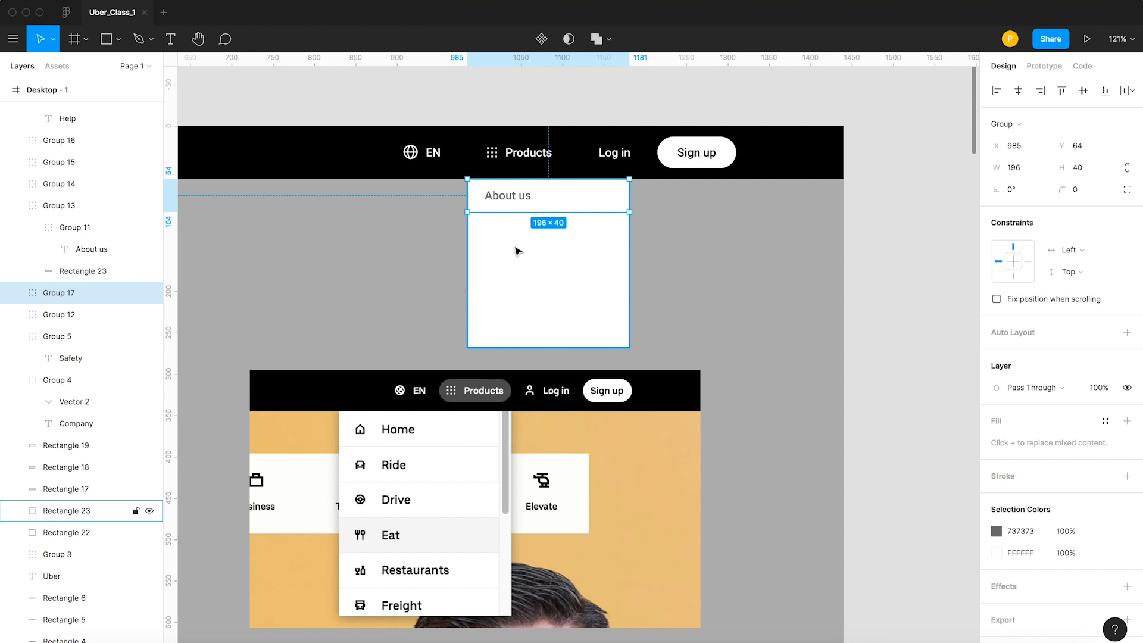
Draw a 12 × 12 square over the house icon beside Home in the Products menu screenshot.
{"action": "scroll", "coordinate": [361, 437], "scroll_direction": "up", "scroll_amount": 10}
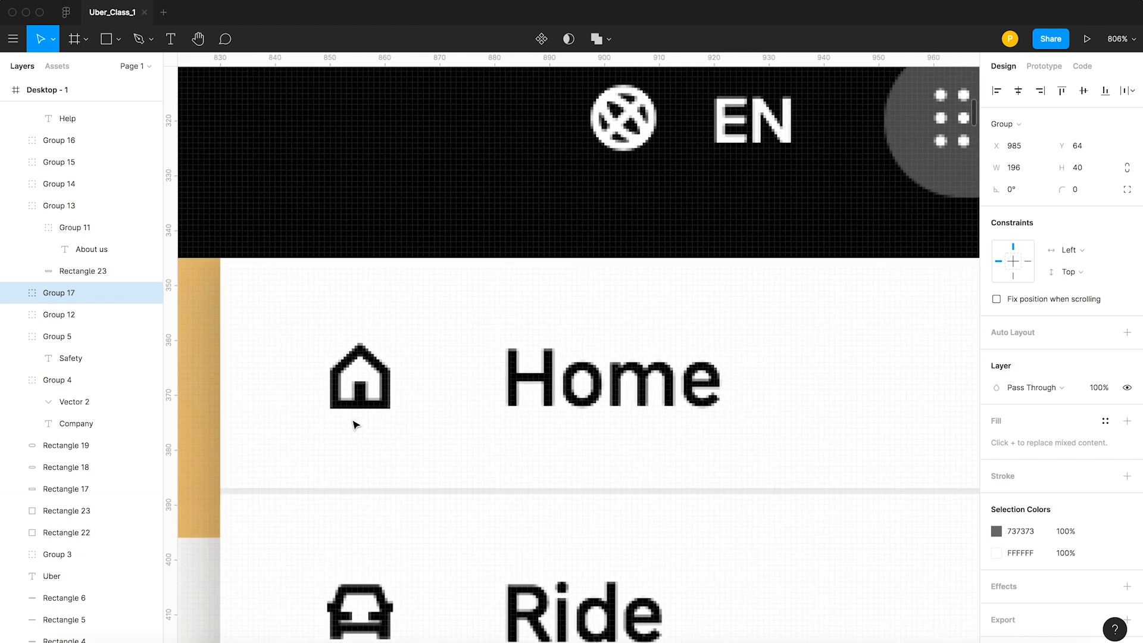
{"action": "scroll", "coordinate": [345, 391], "scroll_direction": "down", "scroll_amount": 2}
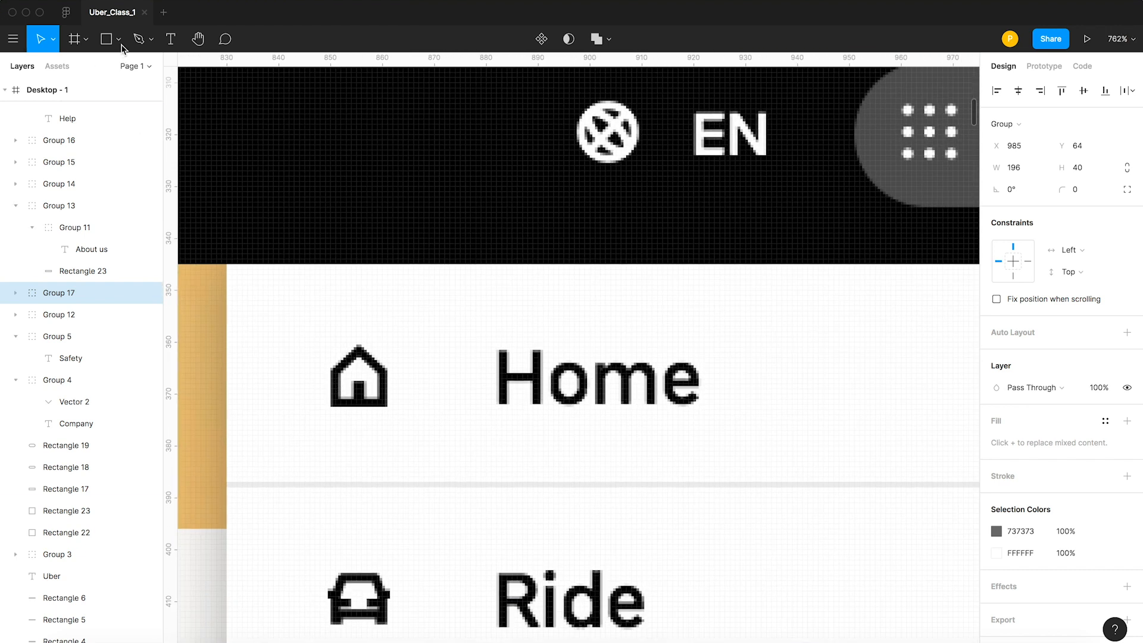
{"action": "left_click", "coordinate": [107, 40]}
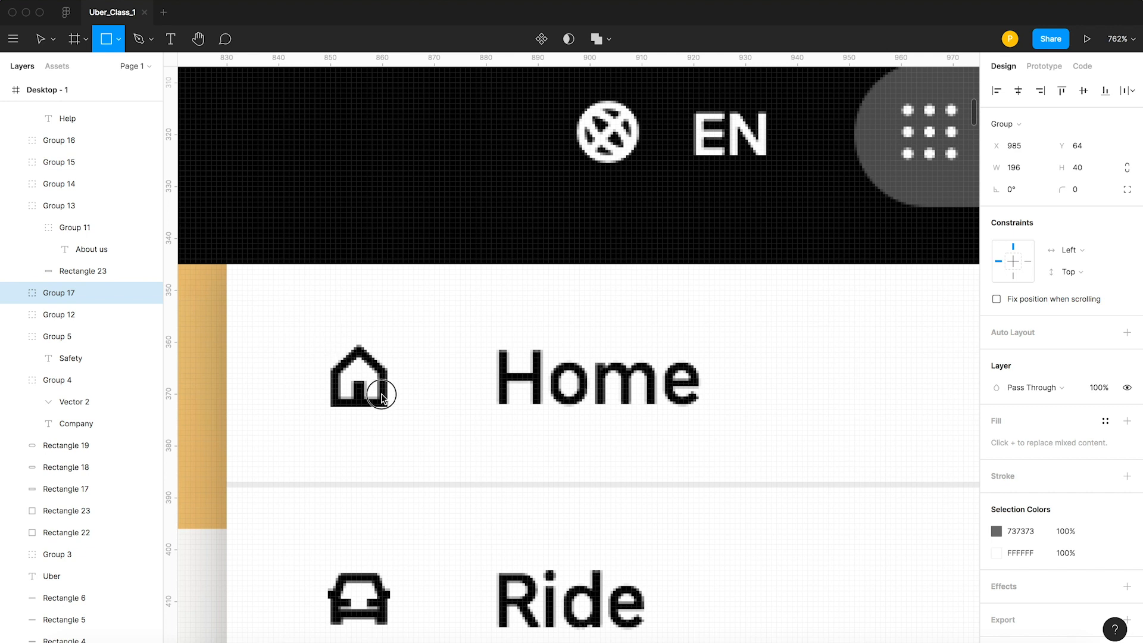
{"action": "left_click_drag", "start_coordinate": [331, 343], "coordinate": [393, 404]}
{"action": "key", "text": "v"}
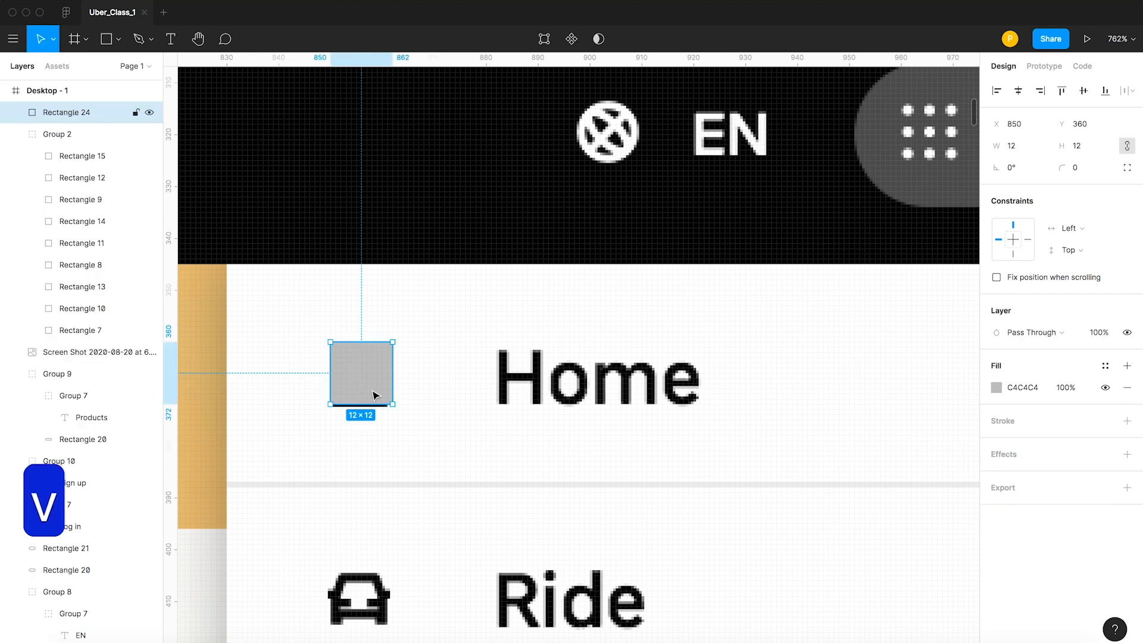
Reshape the square into a house outline by adding a roof peak point on the upper edge and lowering both upper corners.
{"action": "double_click", "coordinate": [377, 394]}
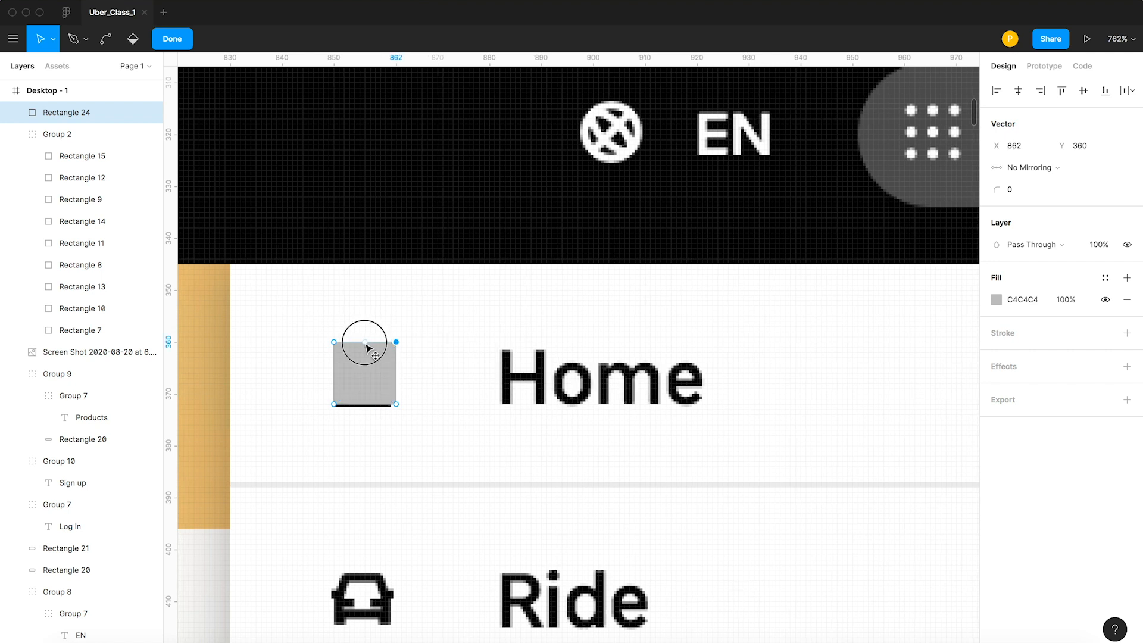
{"action": "left_click", "coordinate": [365, 343]}
{"action": "key", "text": "v"}
{"action": "left_click", "coordinate": [397, 342]}
{"action": "left_click_drag", "start_coordinate": [335, 344], "coordinate": [335, 371]}
{"action": "left_click", "coordinate": [365, 343]}
{"action": "left_click", "coordinate": [501, 325]}
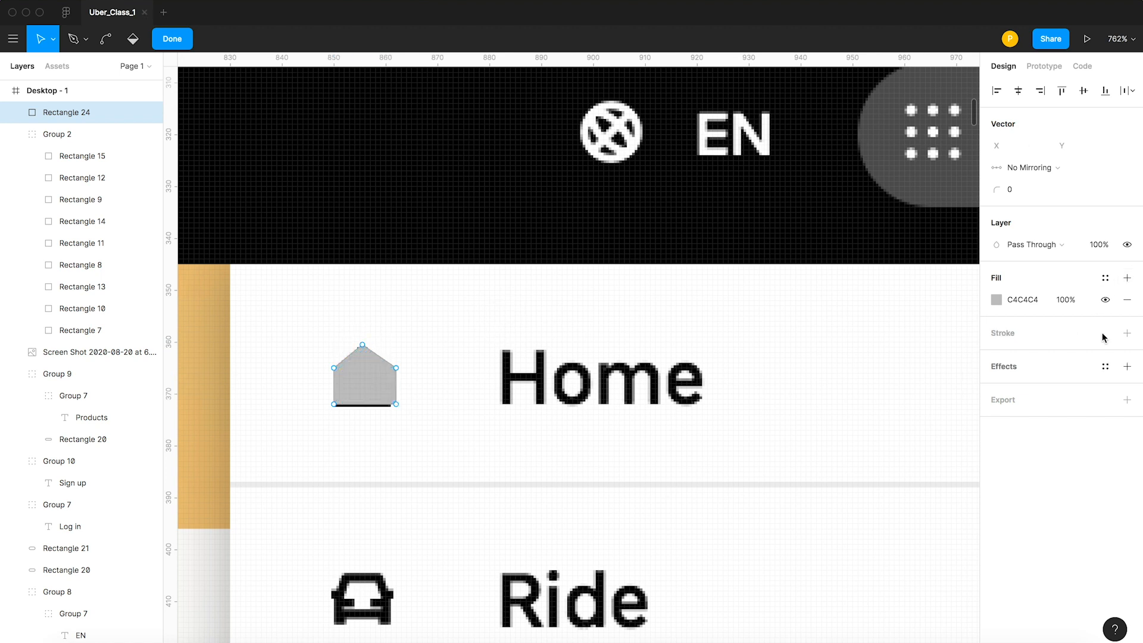
Set the house shape's fill opacity to 50% and finish editing its points.
{"action": "left_click", "coordinate": [1106, 301]}
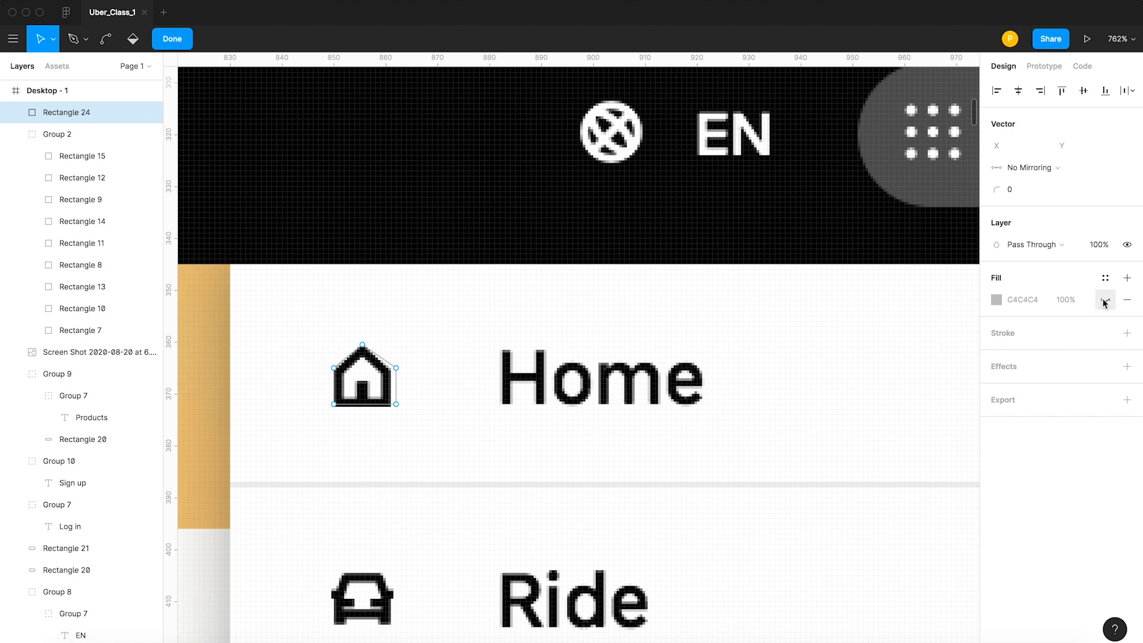
{"action": "left_click", "coordinate": [1104, 301]}
{"action": "left_click", "coordinate": [1073, 300]}
{"action": "type", "text": "50"}
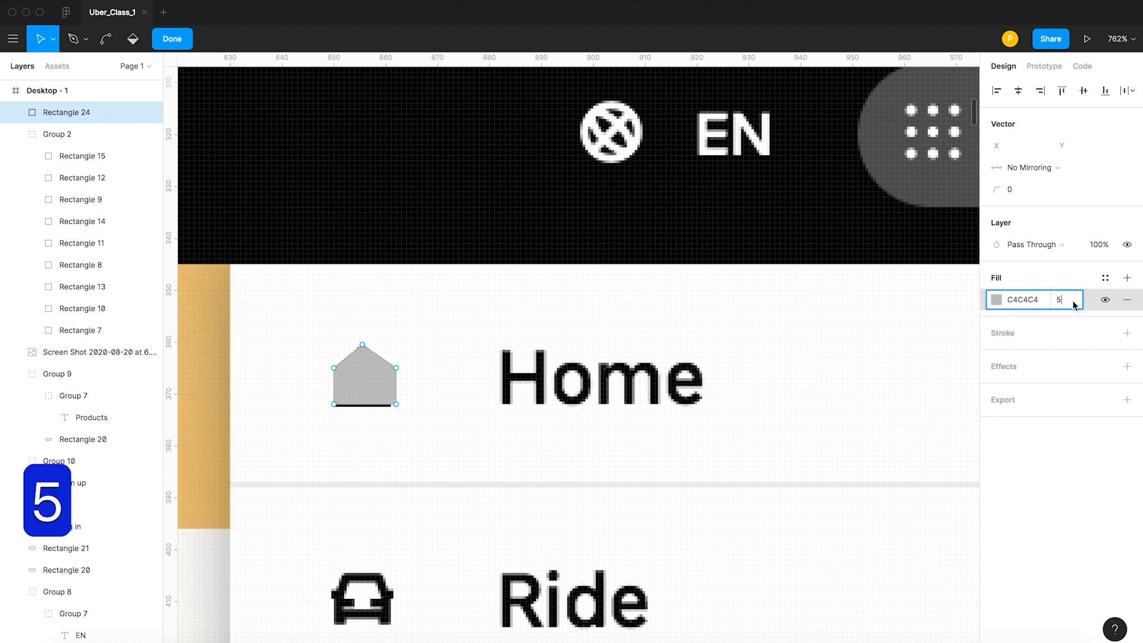
{"action": "key", "text": "Return"}
{"action": "key", "text": "v"}
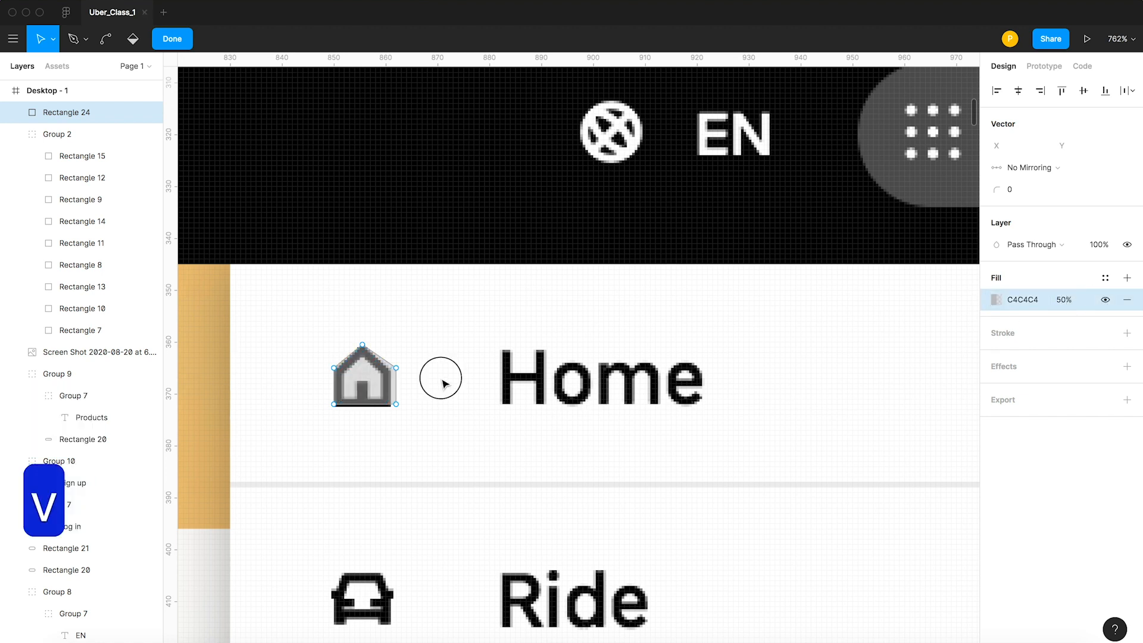
{"action": "key", "text": "Escape"}
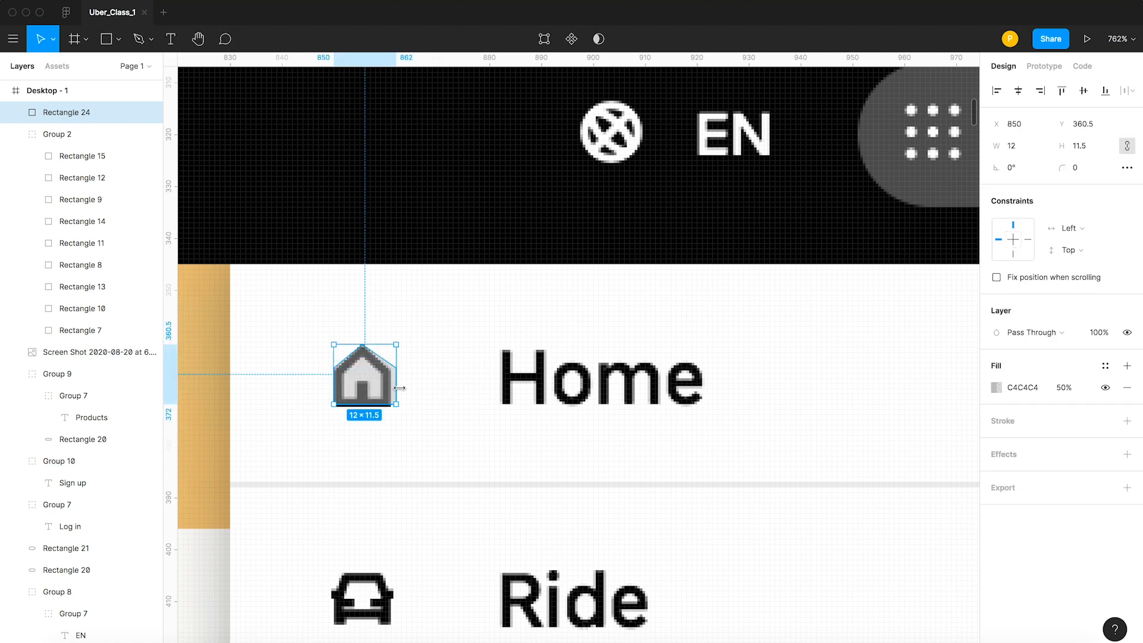
Resize the half-transparent house shape over the Home icon to 11 × 11.
{"action": "left_click", "coordinate": [397, 388]}
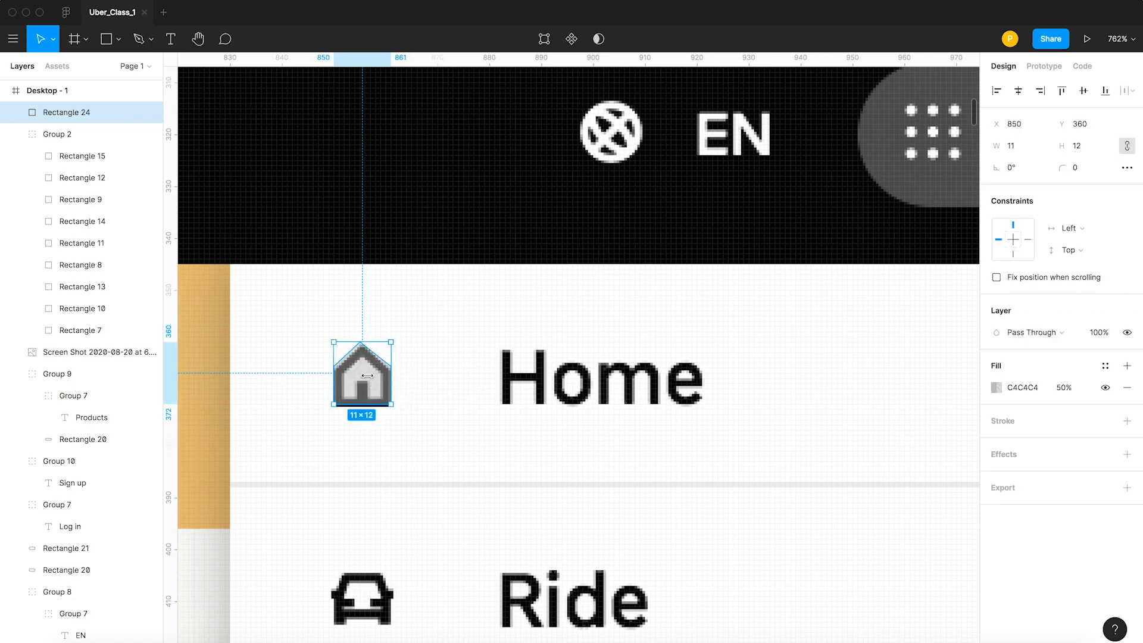
{"action": "key", "text": "z"}
{"action": "left_click_drag", "start_coordinate": [299, 313], "coordinate": [490, 457]}
{"action": "key", "text": "v"}
{"action": "left_click_drag", "start_coordinate": [442, 190], "coordinate": [447, 213]}
{"action": "mouse_move", "coordinate": [456, 485]}
{"action": "left_mouse_down"}
{"action": "mouse_move", "coordinate": [455, 500]}
{"action": "mouse_move", "coordinate": [456, 487]}
{"action": "left_mouse_up"}
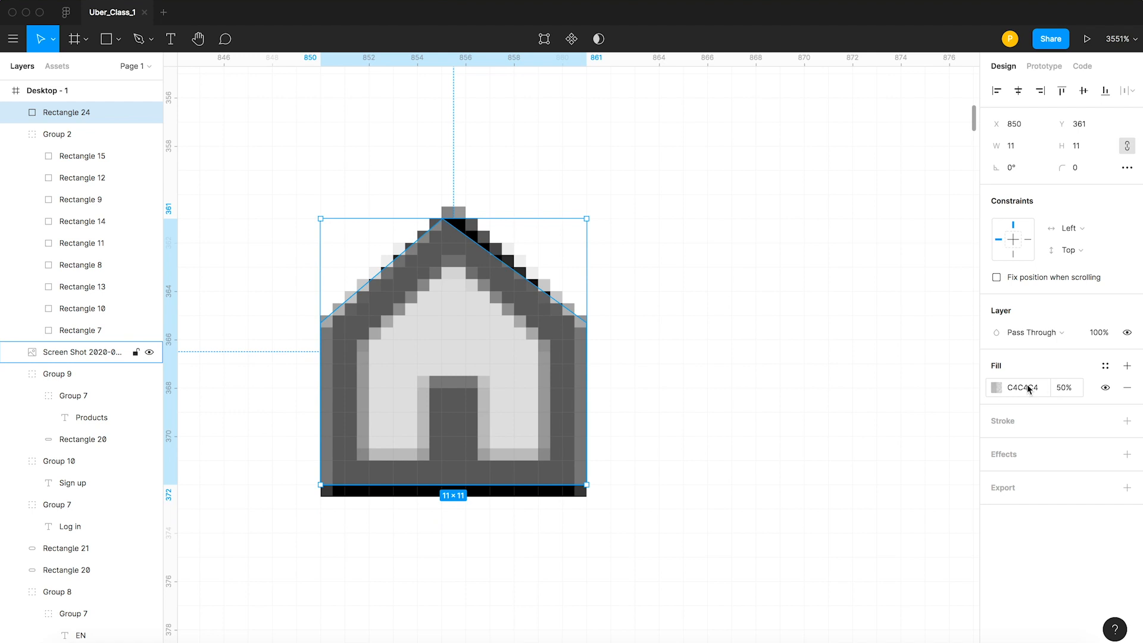
Replace the house shape's fill with a 1 px inside stroke in red FF3232.
{"action": "left_click", "coordinate": [1127, 388]}
{"action": "left_click", "coordinate": [1127, 399]}
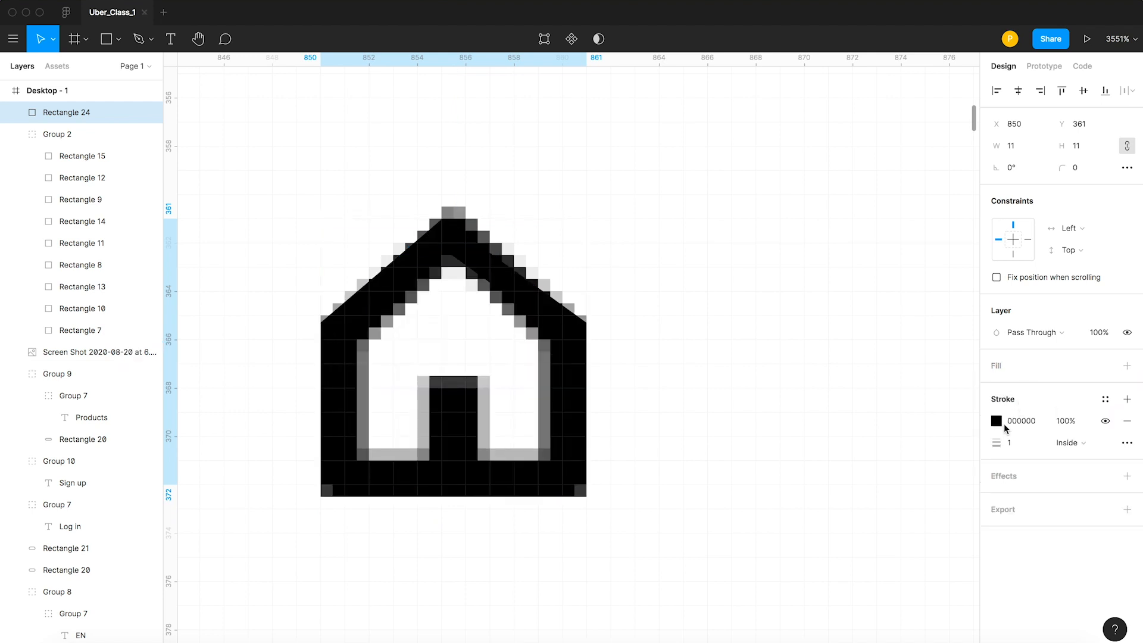
{"action": "left_click", "coordinate": [996, 421]}
{"action": "type", "text": "ff0000"}
{"action": "key", "text": "Return"}
{"action": "left_click", "coordinate": [528, 247]}
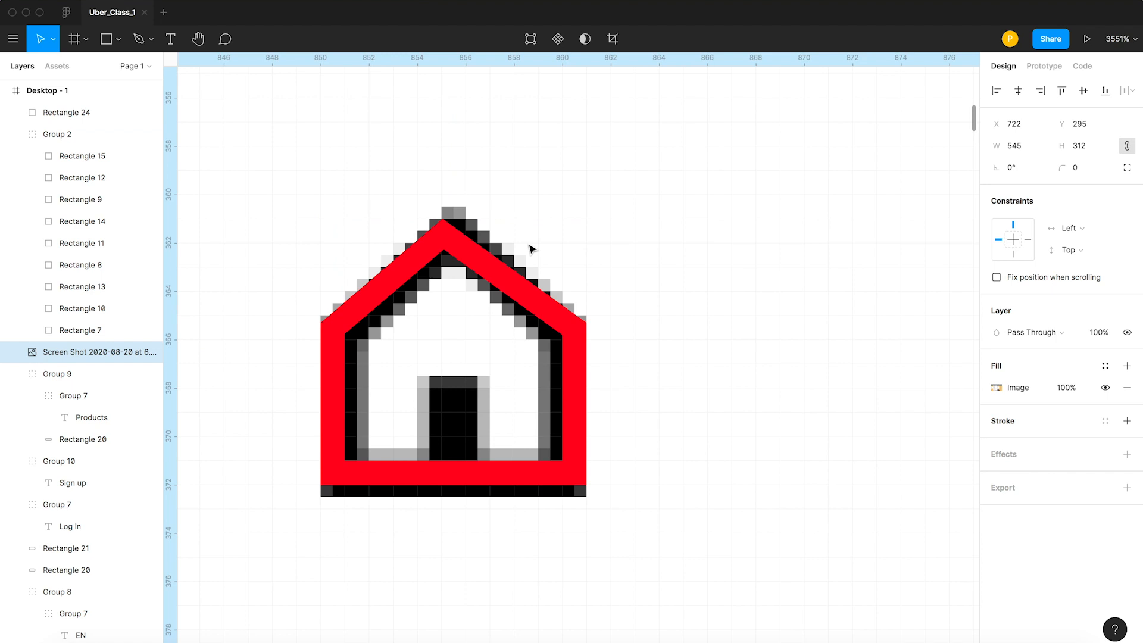
{"action": "left_click", "coordinate": [513, 297]}
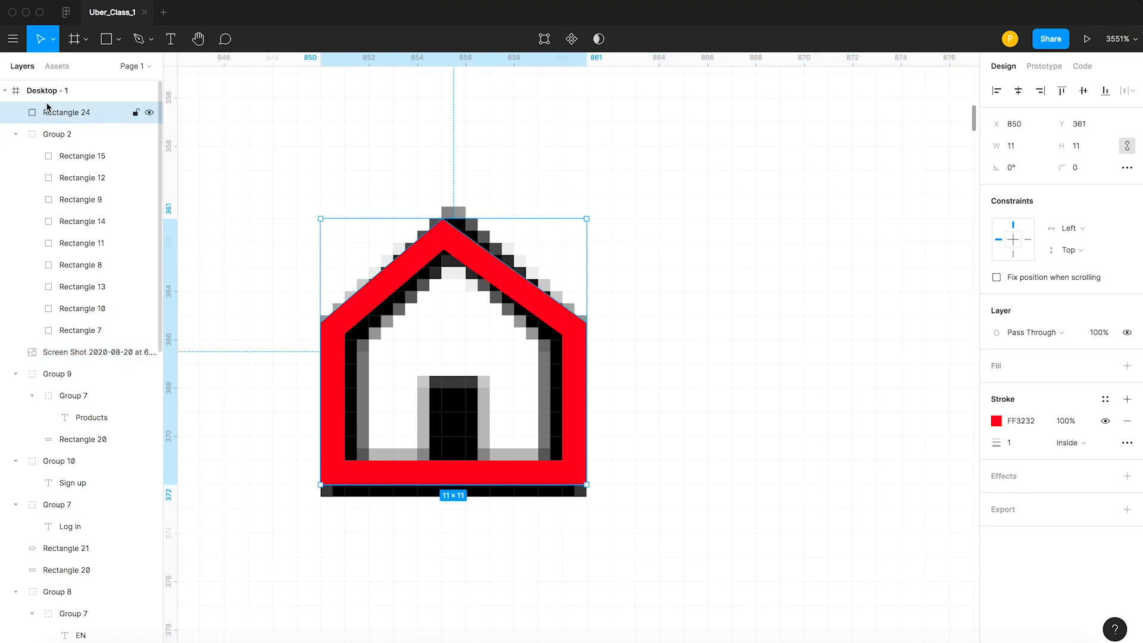
Draw a 2 × 3 door rectangle at the base of the house and fill it with red FF2C2C.
{"action": "left_click", "coordinate": [107, 39]}
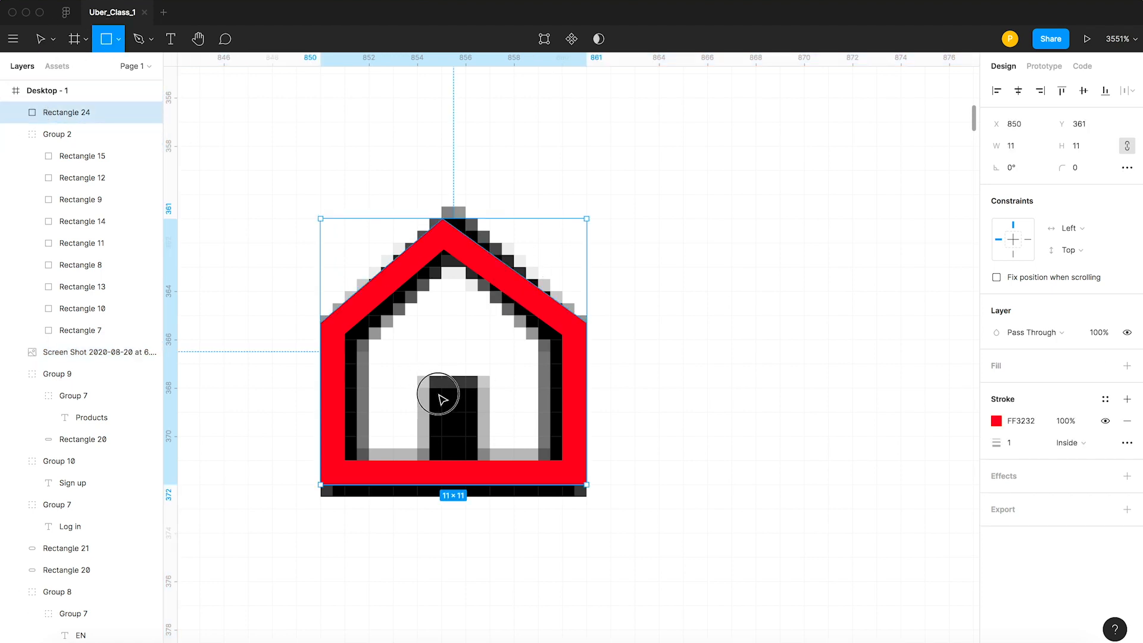
{"action": "left_click_drag", "start_coordinate": [420, 390], "coordinate": [472, 463]}
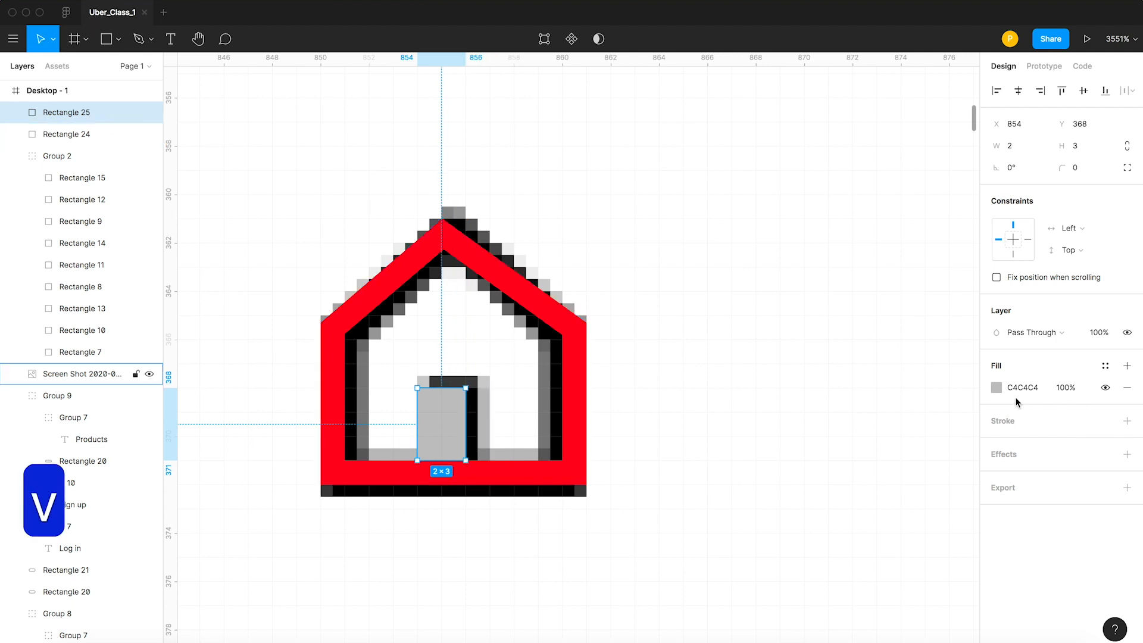
{"action": "left_click", "coordinate": [996, 387]}
{"action": "left_click_drag", "start_coordinate": [970, 325], "coordinate": [953, 283]}
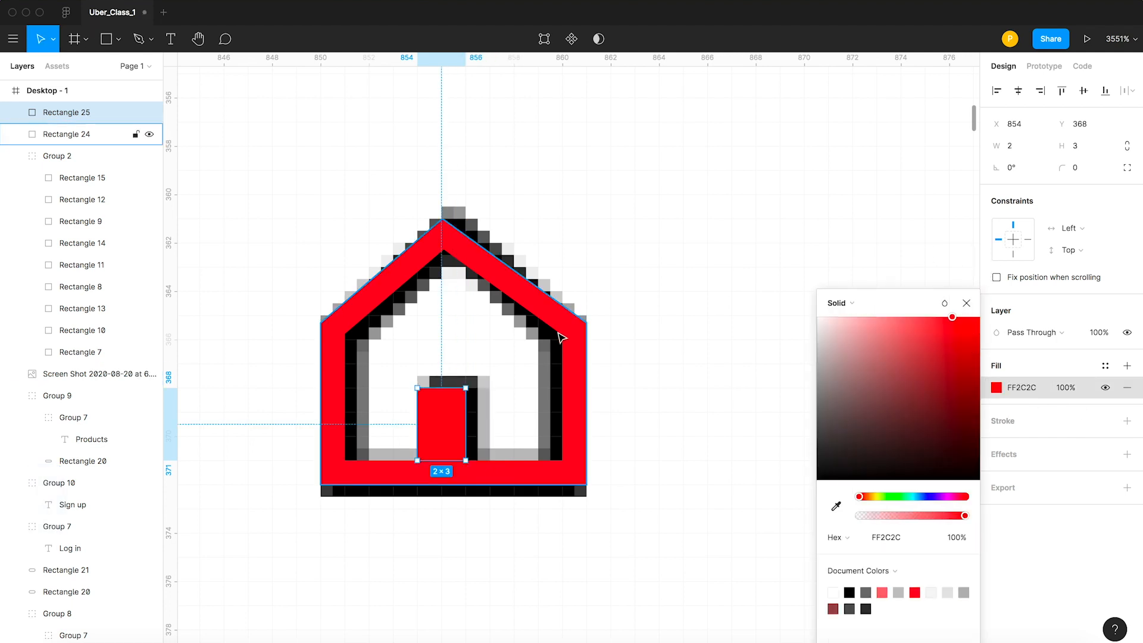
Align the door with the house outline on their horizontal centres.
{"action": "left_click", "coordinate": [558, 327], "text": "shift"}
{"action": "scroll", "coordinate": [483, 351], "scroll_direction": "down", "scroll_amount": 5}
{"action": "left_click", "coordinate": [1018, 91]}
{"action": "left_click", "coordinate": [467, 452]}
Widen the red house outline to 12, keeping its height at 11.
{"action": "key", "text": "z"}
{"action": "key", "text": "z"}
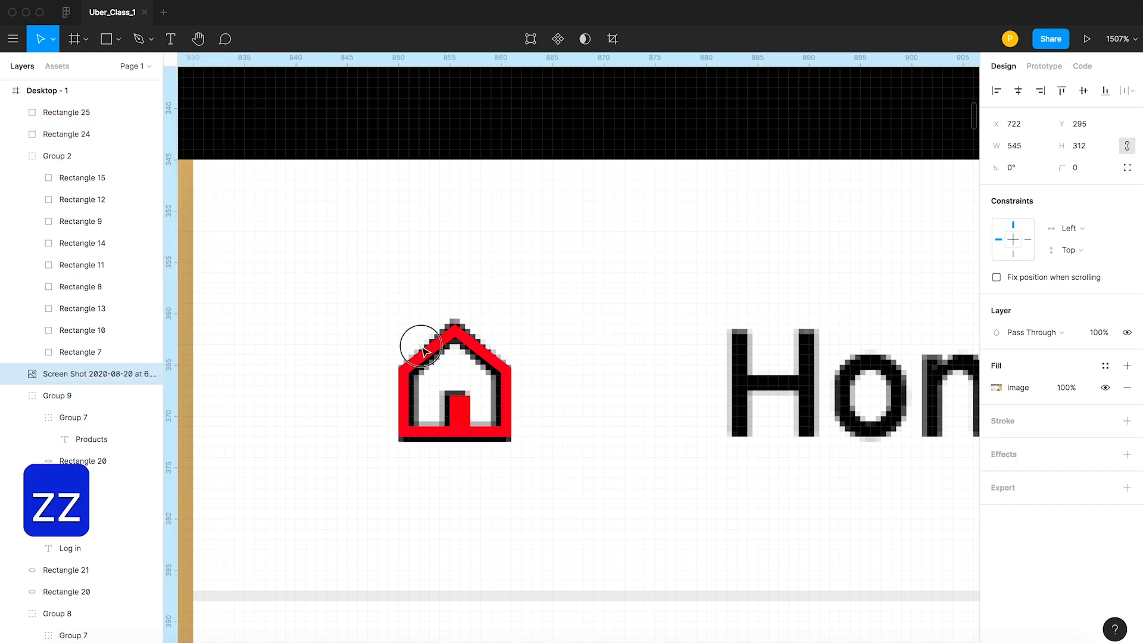
{"action": "left_click_drag", "start_coordinate": [422, 347], "coordinate": [619, 485]}
{"action": "key", "text": "v"}
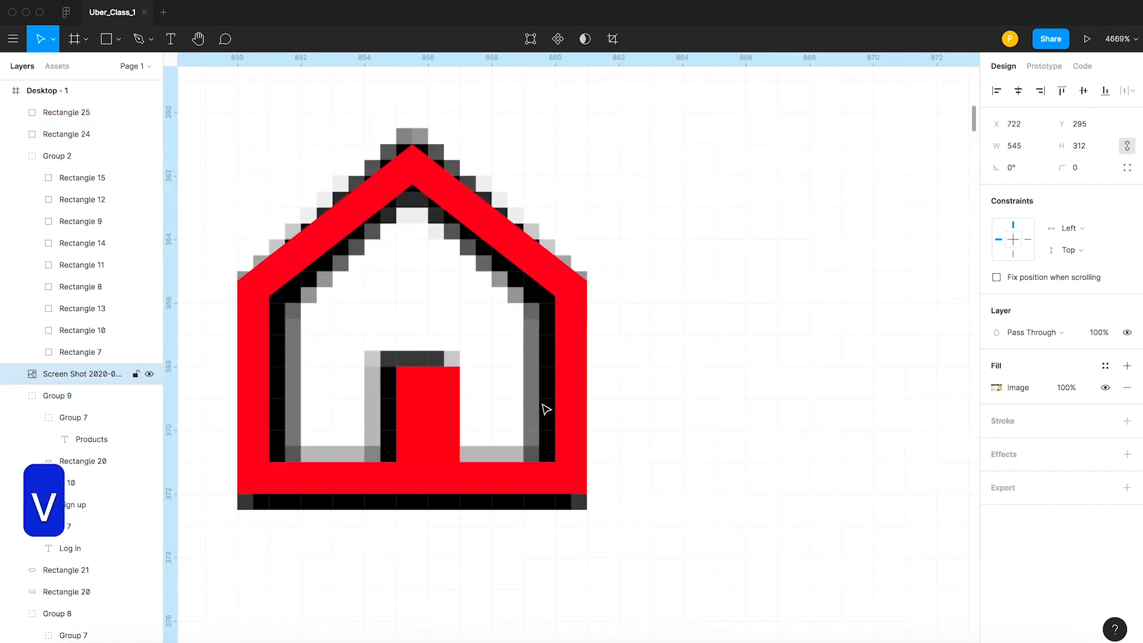
{"action": "left_click", "coordinate": [582, 374]}
{"action": "left_click_drag", "start_coordinate": [613, 303], "coordinate": [614, 304]}
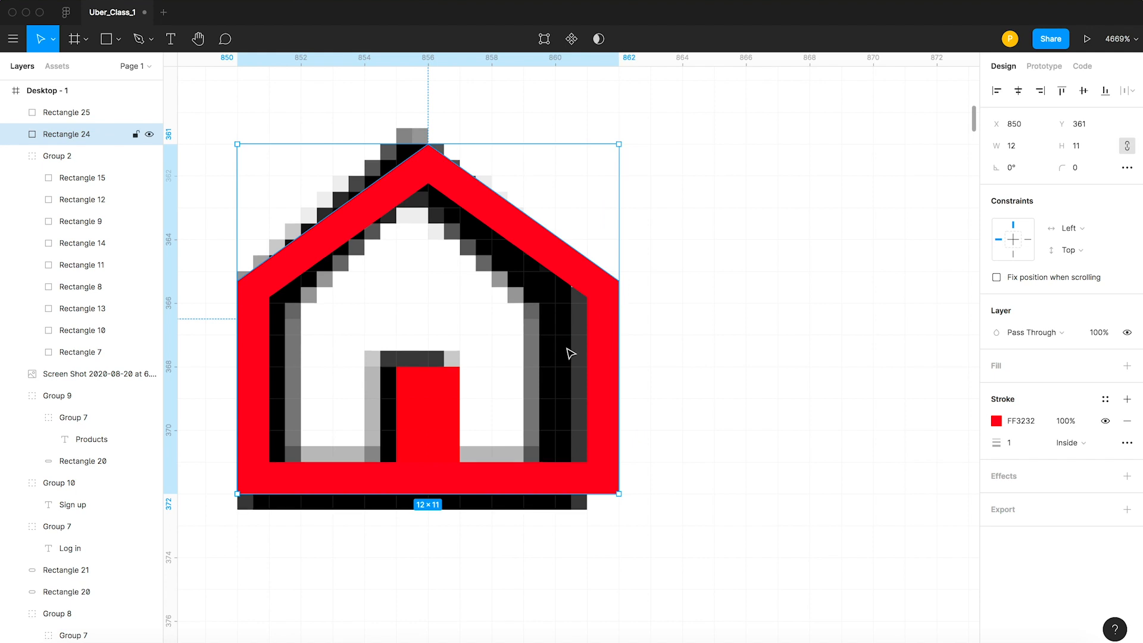
Group the house outline and its door into one icon over the Home icon in the screenshot.
{"action": "scroll", "coordinate": [570, 353], "scroll_direction": "down", "scroll_amount": 10}
{"action": "left_click", "coordinate": [534, 369], "text": "shift"}
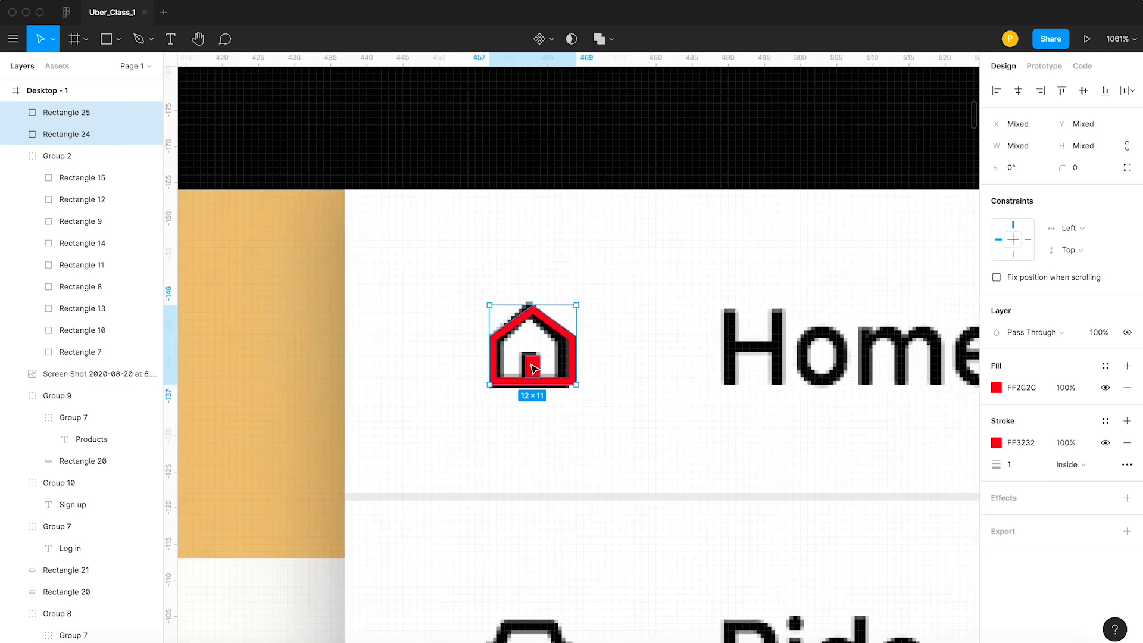
{"action": "left_click_drag", "start_coordinate": [534, 369], "coordinate": [686, 297]}
{"action": "key", "text": "super+z"}
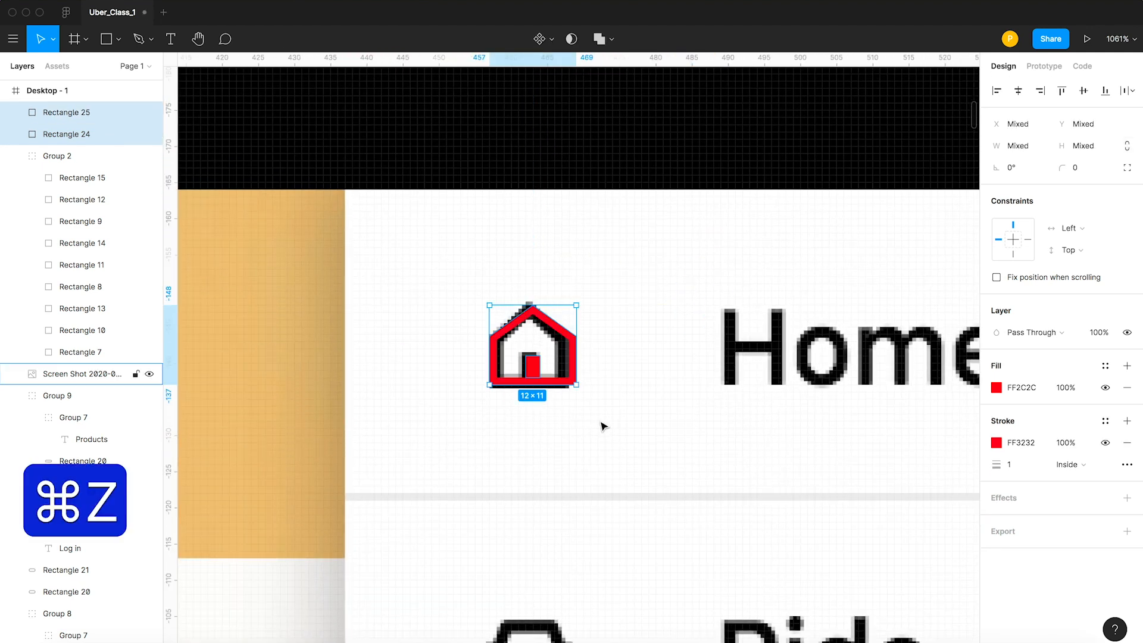
{"action": "key", "text": "super+g"}
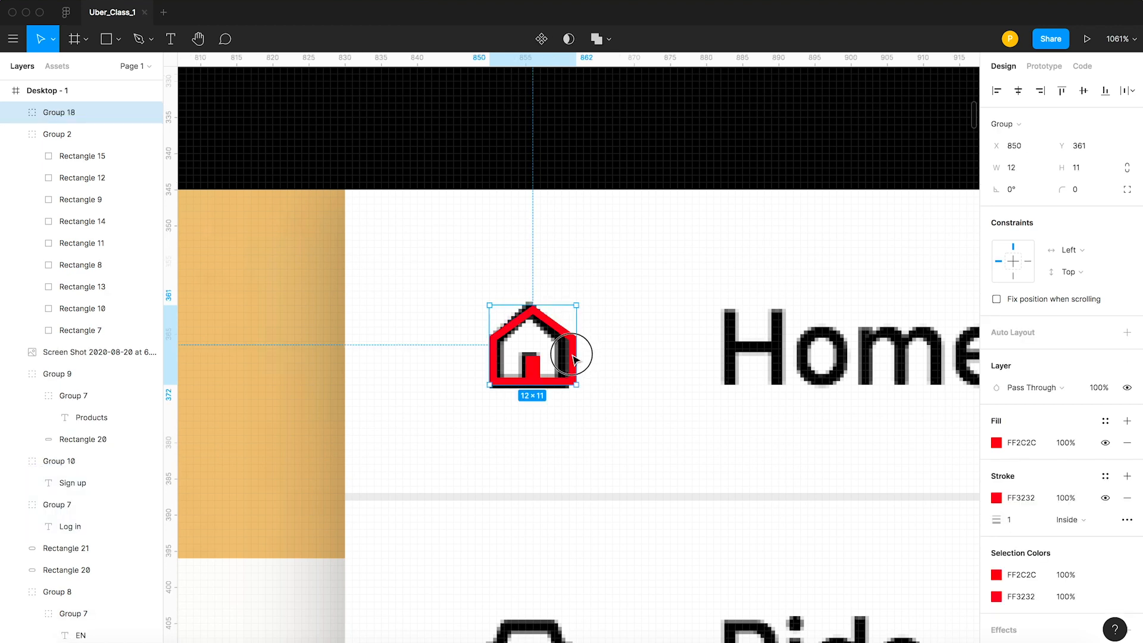
{"action": "left_click_drag", "start_coordinate": [577, 352], "coordinate": [568, 354]}
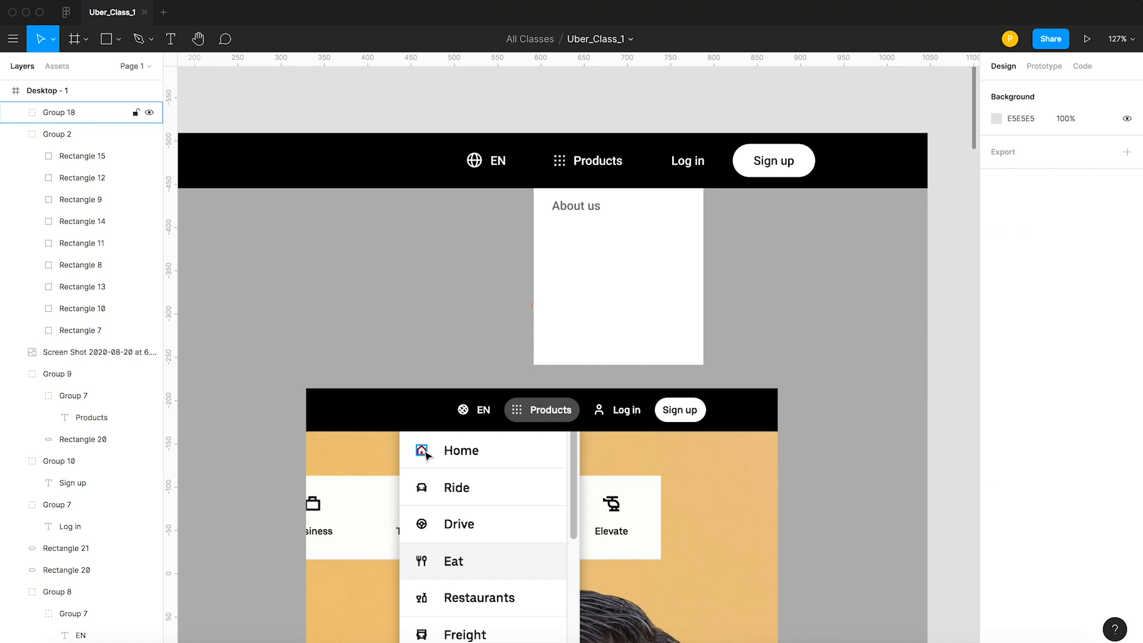
Move the red house icon from the screenshot into the first row of the dropdown under Products.
{"action": "left_click", "coordinate": [422, 455]}
{"action": "left_click", "coordinate": [439, 322]}
{"action": "left_click_drag", "start_coordinate": [421, 452], "coordinate": [595, 210]}
Ungroup the first dropdown row and place its About us text beside the house icon within the row.
{"action": "left_click", "coordinate": [581, 206]}
{"action": "key", "text": "super+shift+g"}
{"action": "key", "text": "Escape"}
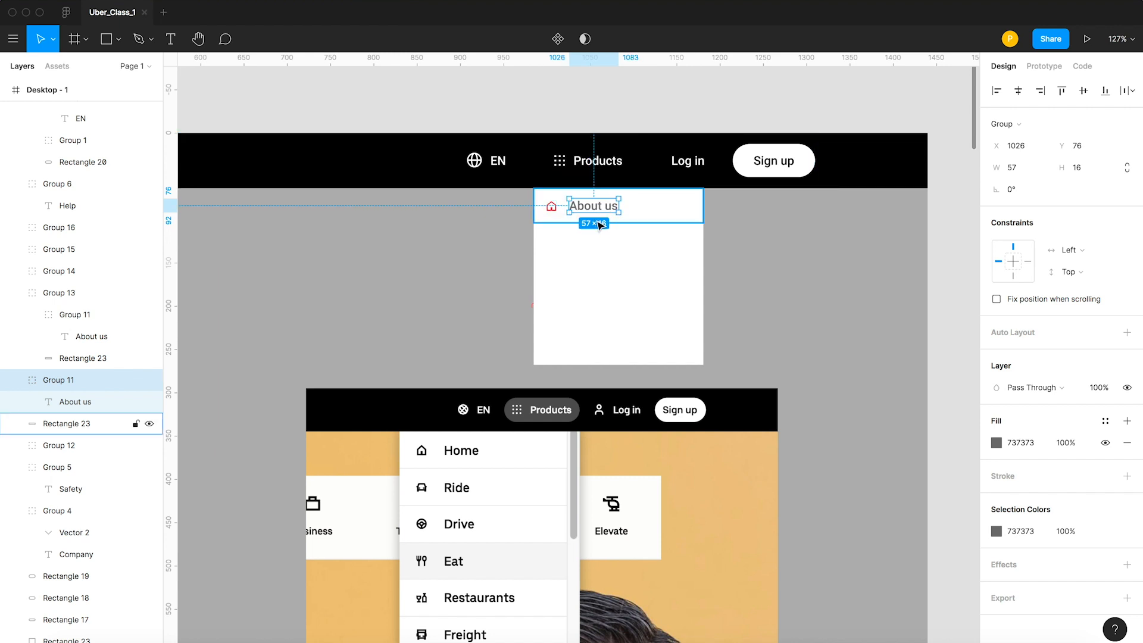
{"action": "left_click", "coordinate": [553, 207], "text": "shift"}
{"action": "left_click", "coordinate": [655, 209], "text": "shift"}
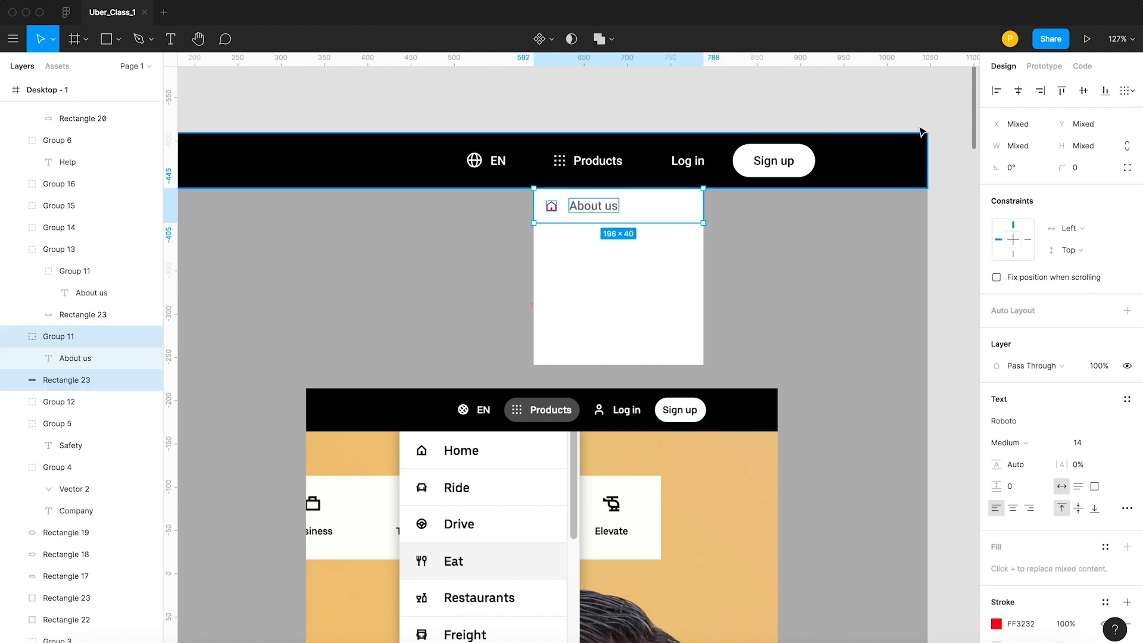
{"action": "left_click", "coordinate": [704, 113]}
Draw a 196 px horizontal line with the Pen tool across the dropdown's full width, just below the About us row.
{"action": "left_click", "coordinate": [676, 207]}
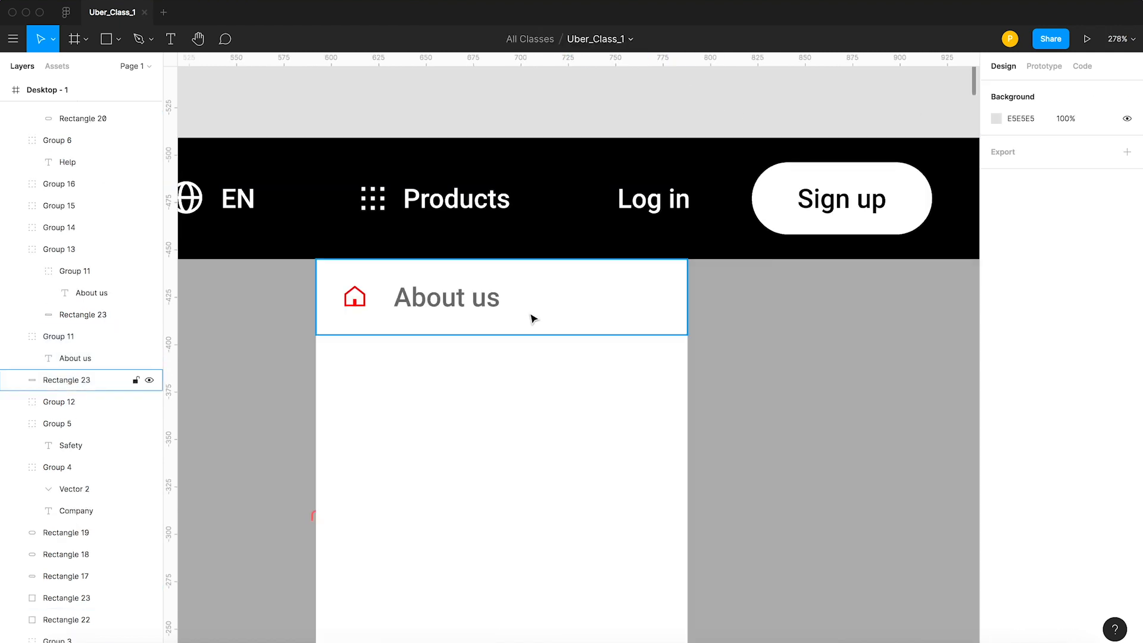
{"action": "key", "text": "p"}
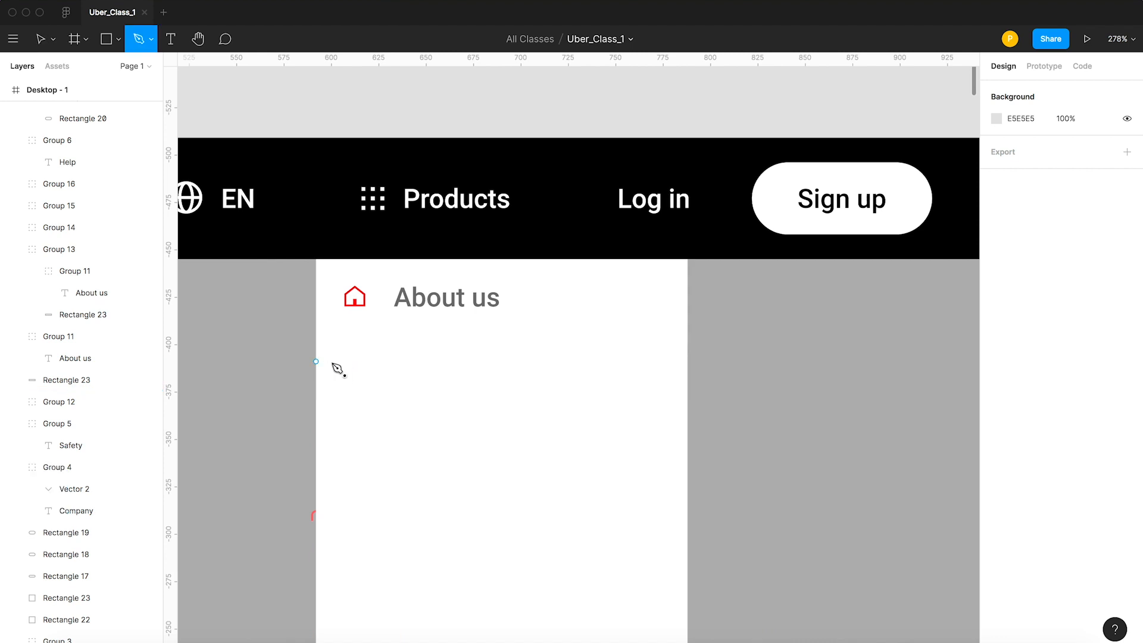
{"action": "left_click", "coordinate": [317, 361]}
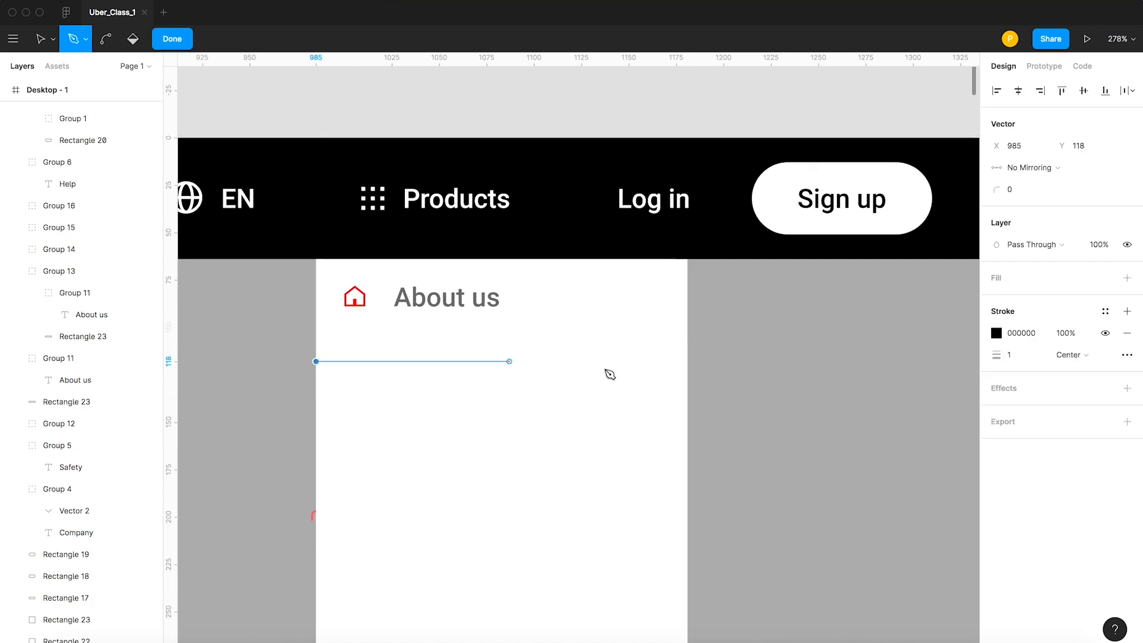
{"action": "left_click", "coordinate": [688, 361]}
{"action": "key", "text": "Escape"}
{"action": "left_click", "coordinate": [172, 38]}
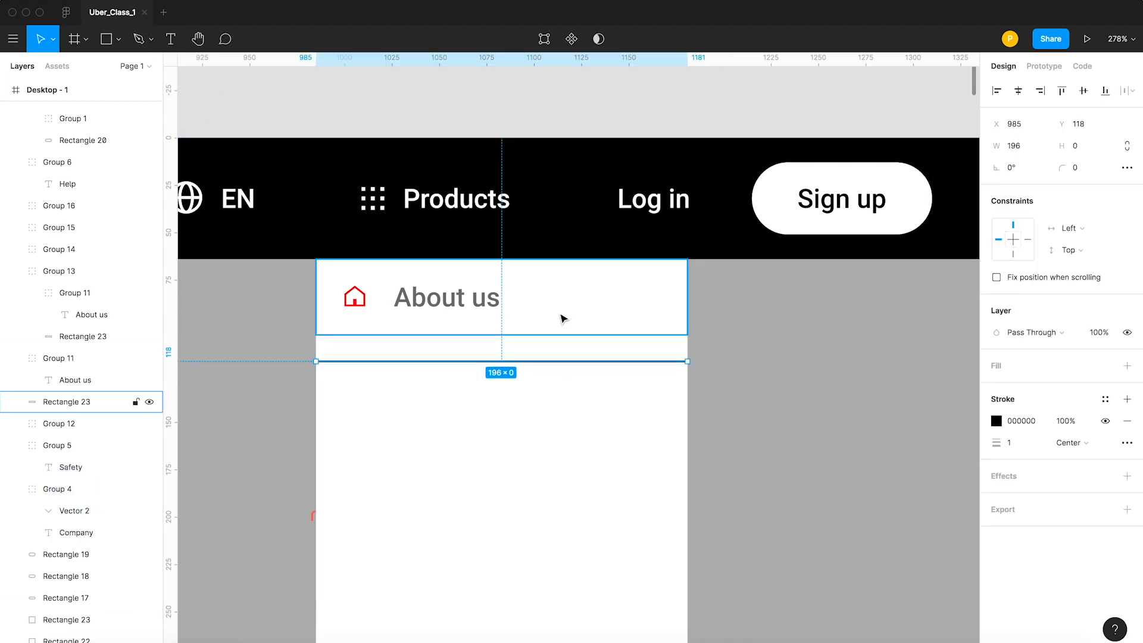
Align the About us row's background rectangle with the new line on their lower edges.
{"action": "left_click", "coordinate": [563, 320], "text": "shift"}
{"action": "left_click", "coordinate": [1104, 91]}
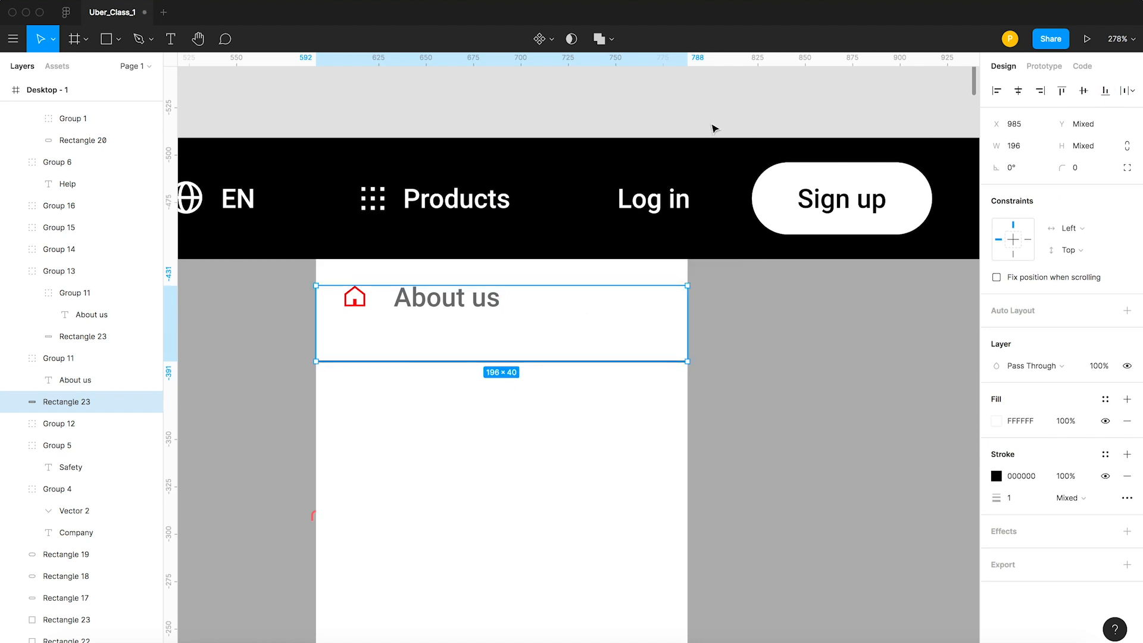
{"action": "left_click_drag", "start_coordinate": [596, 332], "coordinate": [645, 386]}
{"action": "key", "text": "super+z"}
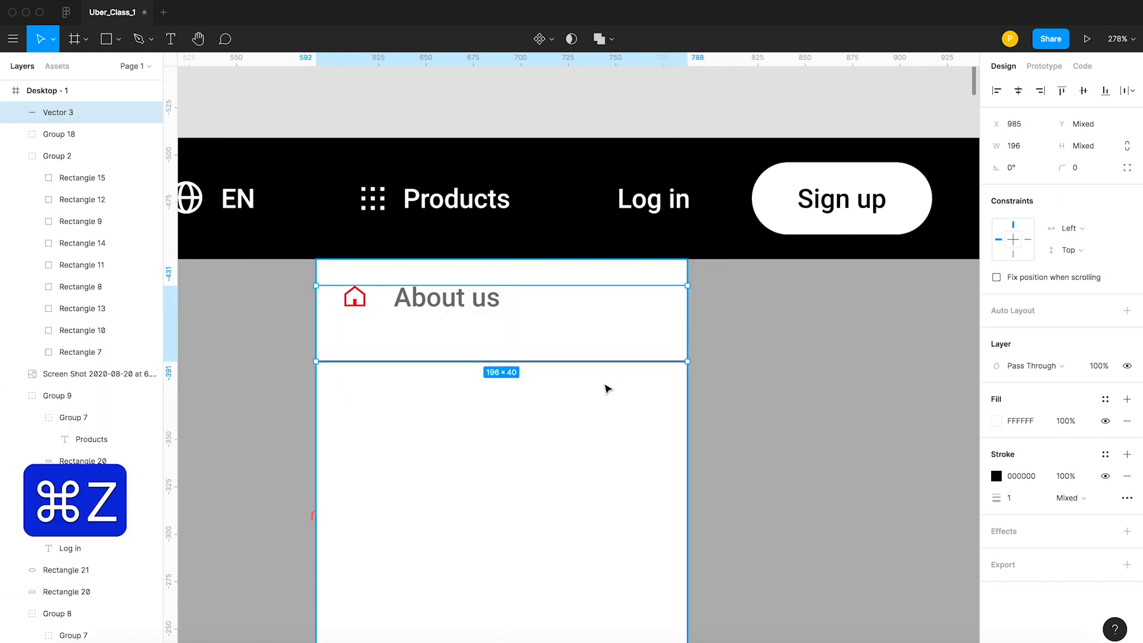
{"action": "key", "text": "Escape"}
Set the divider line's stroke colour to light grey E5E5E5.
{"action": "left_click", "coordinate": [663, 363]}
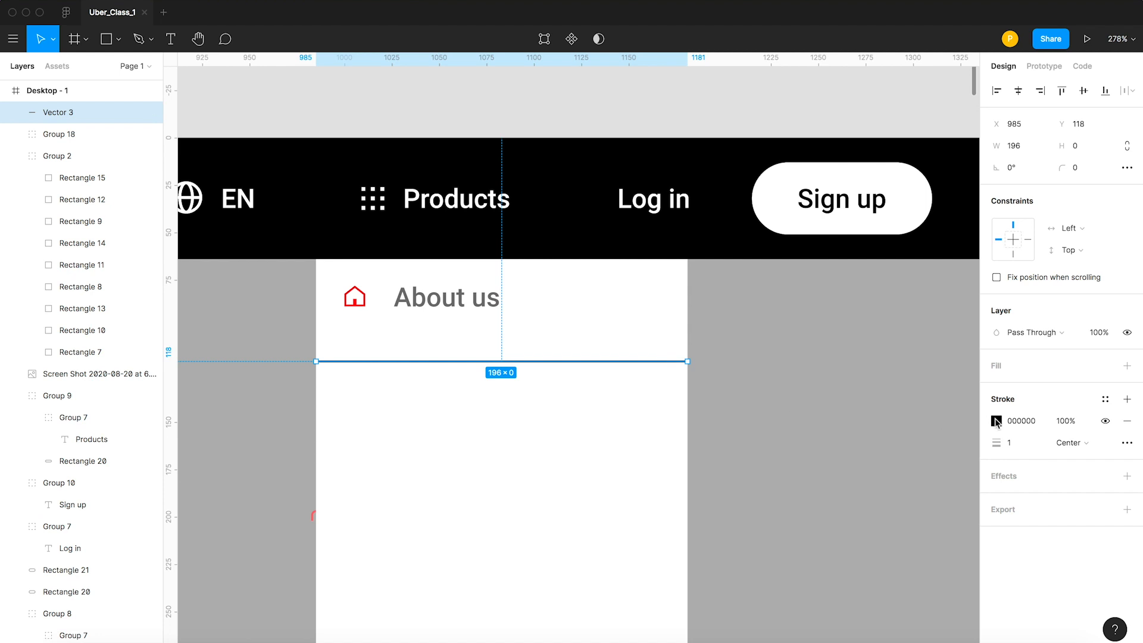
{"action": "left_click", "coordinate": [997, 423]}
{"action": "left_click_drag", "start_coordinate": [834, 345], "coordinate": [815, 335]}
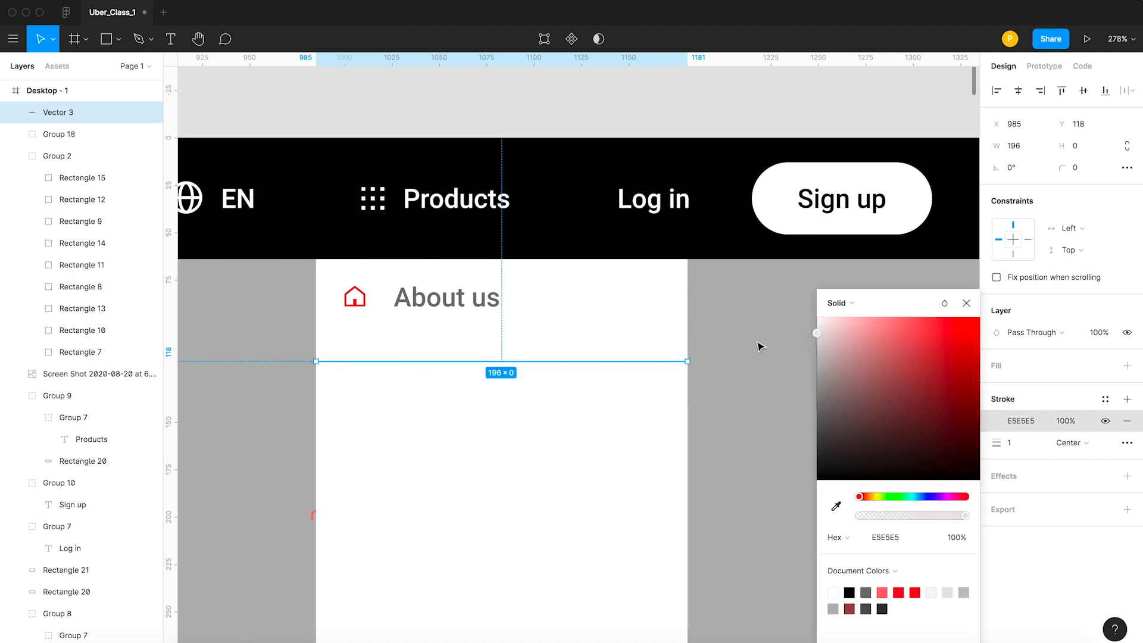
Group the row background with the divider line and place the group at Y 64 behind the icon and text.
{"action": "left_click", "coordinate": [522, 332], "text": "shift"}
{"action": "key", "text": "super+g"}
{"action": "left_click_drag", "start_coordinate": [536, 331], "coordinate": [540, 312]}
{"action": "left_click_drag", "start_coordinate": [427, 304], "coordinate": [426, 301]}
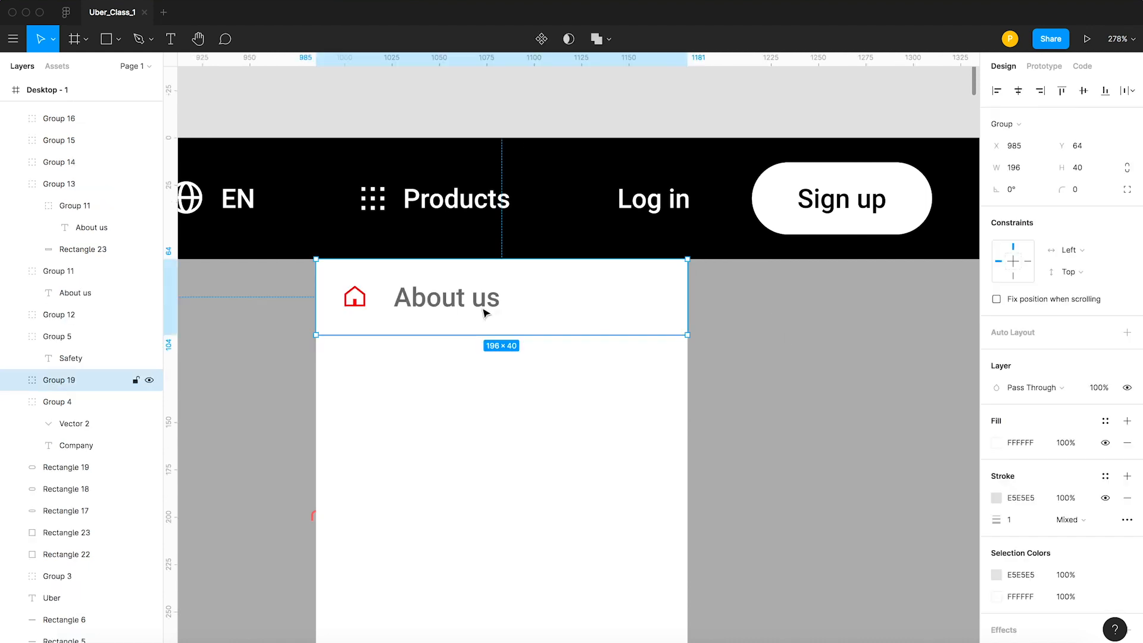
Group the house icon, About us text and row background, and duplicate the row four times down the dropdown.
{"action": "left_click", "coordinate": [485, 312], "text": "shift"}
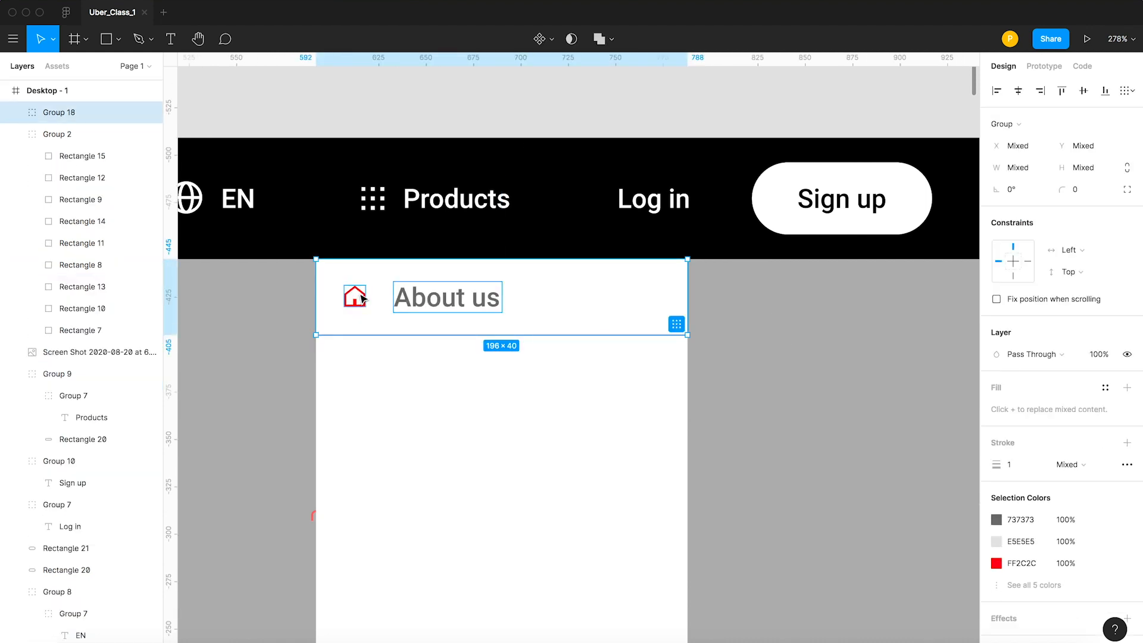
{"action": "key", "text": "super+g"}
{"action": "left_click_drag", "start_coordinate": [466, 300], "coordinate": [462, 380], "text": "alt"}
{"action": "key", "text": "super+d"}
{"action": "key", "text": "super+d"}
{"action": "key", "text": "super+d"}
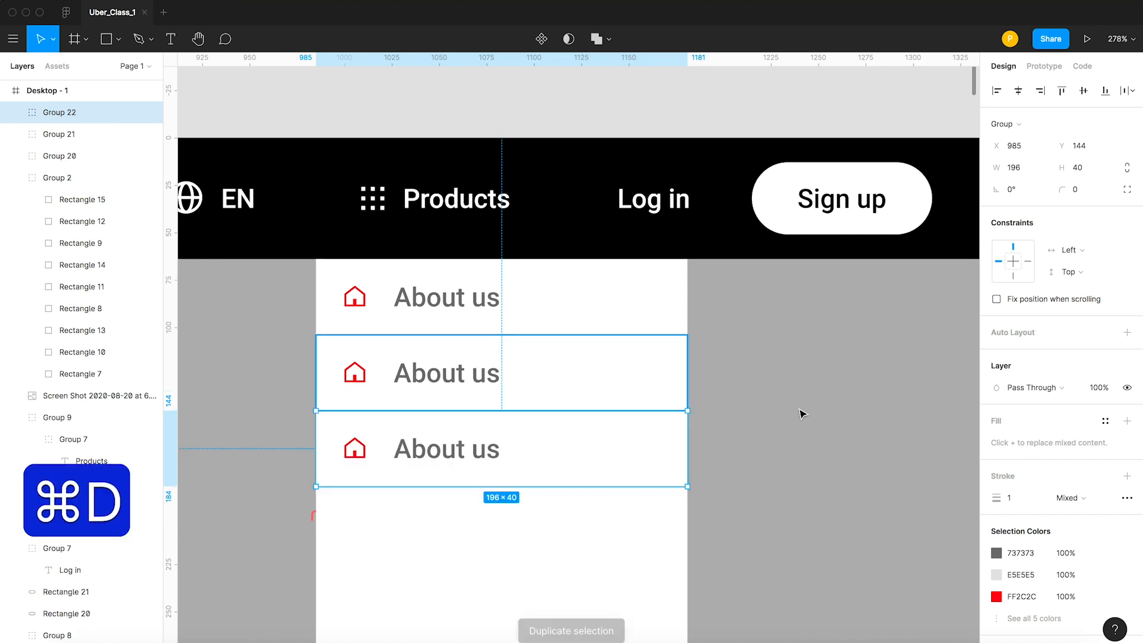
{"action": "scroll", "coordinate": [801, 413], "scroll_direction": "down", "scroll_amount": 1}
{"action": "left_click", "coordinate": [770, 425]}
{"action": "scroll", "coordinate": [768, 425], "scroll_direction": "down", "scroll_amount": 5}
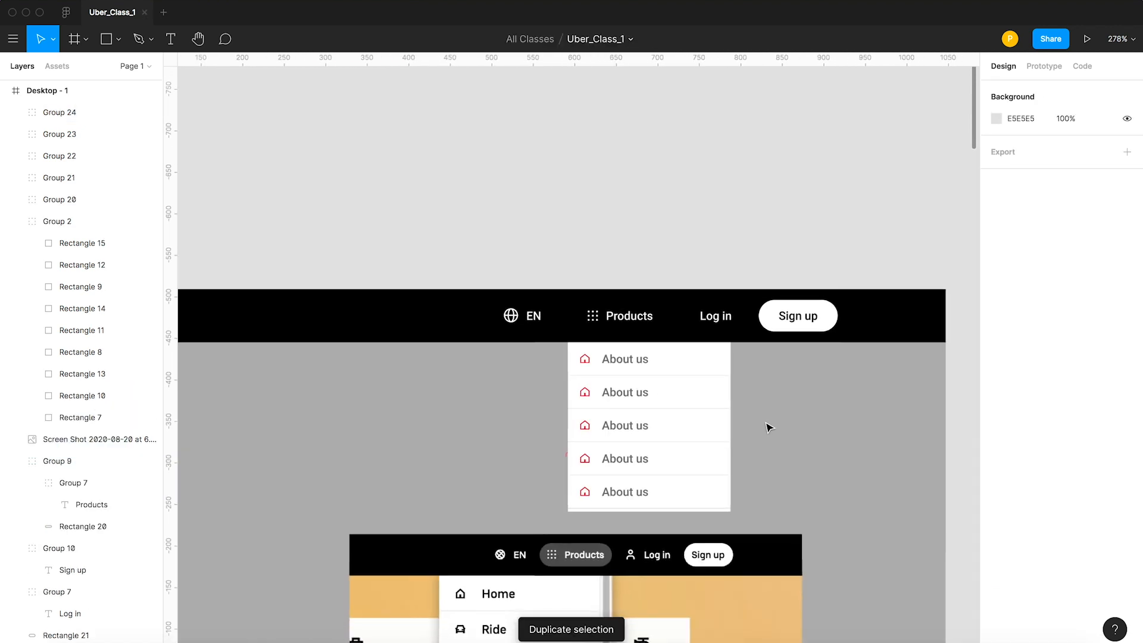
{"action": "scroll", "coordinate": [665, 472], "scroll_direction": "down", "scroll_amount": 3}
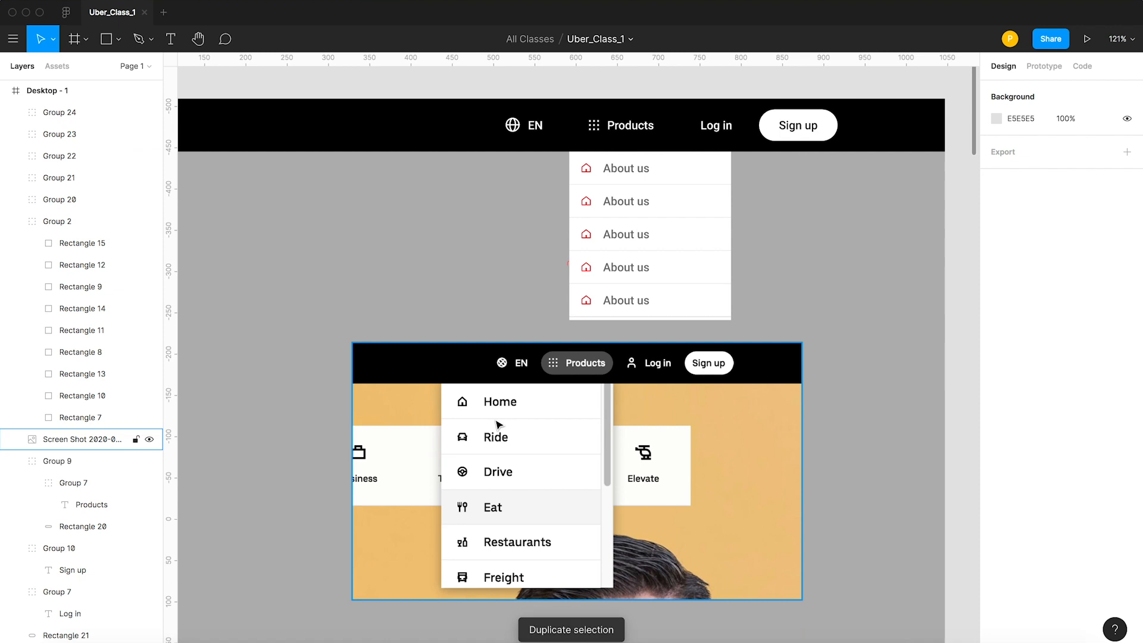